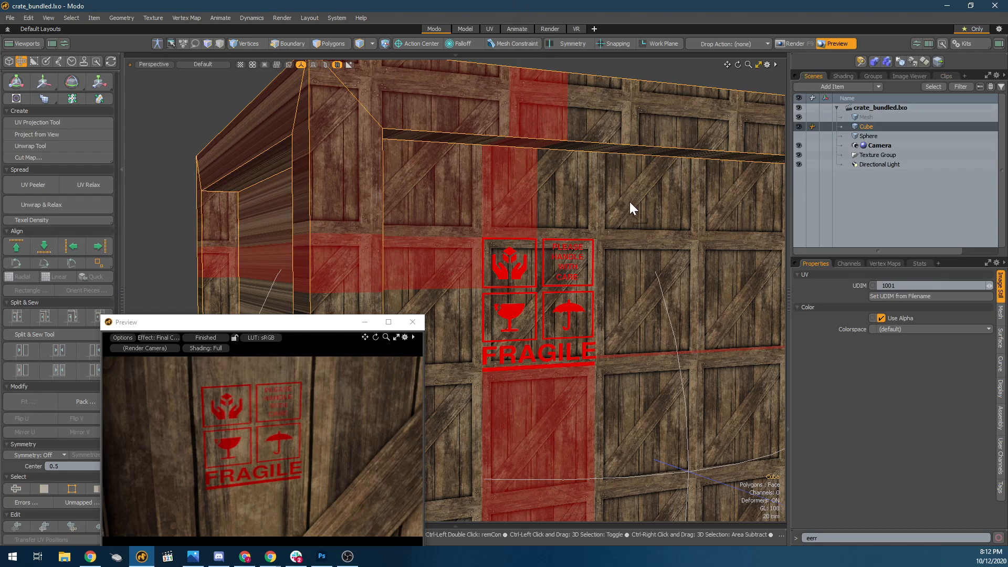
# Start a new empty scene.
pyautogui.hotkey('ctrl', 'n')
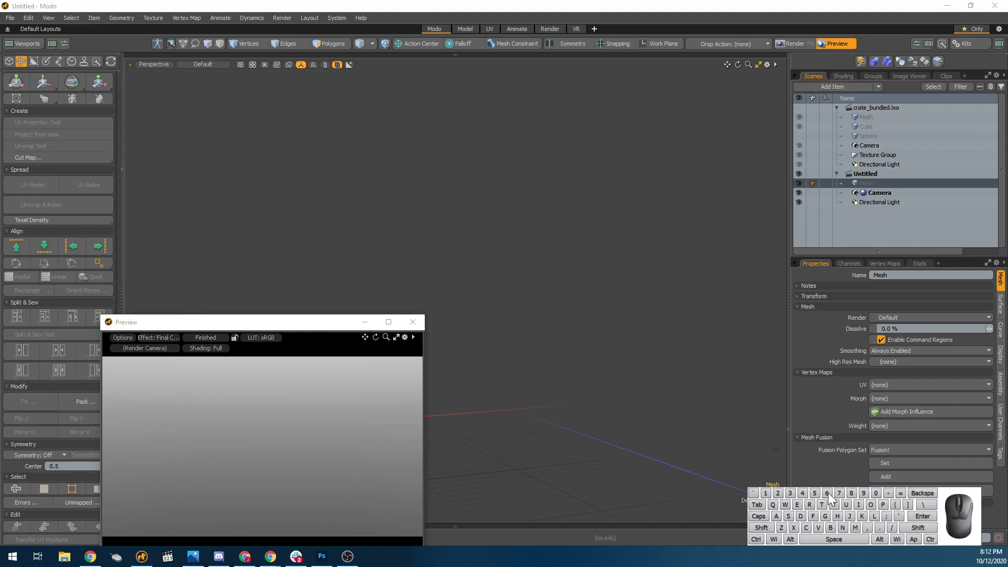
pyautogui.moveTo(936, 535); pyautogui.dragTo(679, 515)
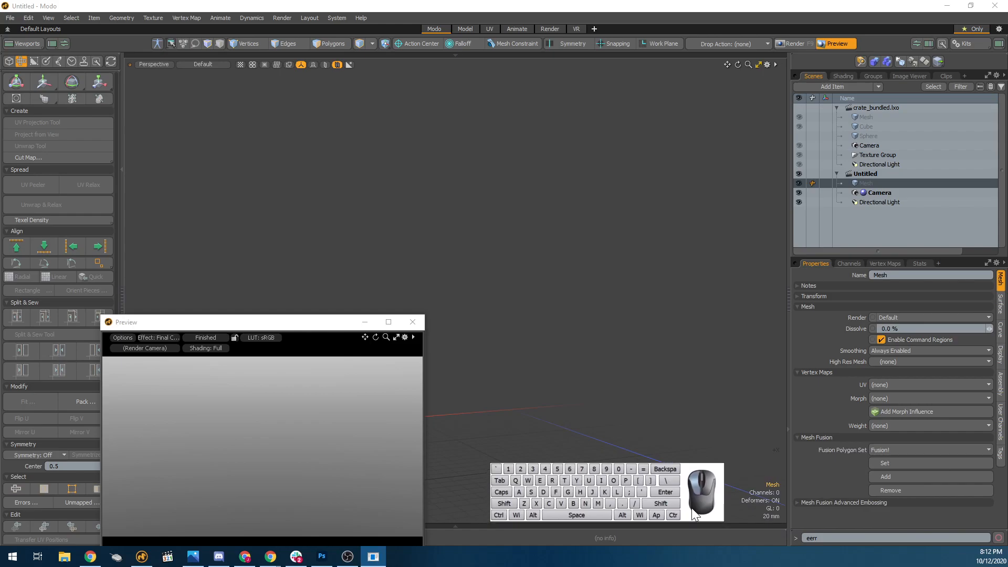
pyautogui.click(12, 21)
pyautogui.click(284, 3)
# Add a default sphere primitive at the origin of the new scene.
pyautogui.click(9, 61)
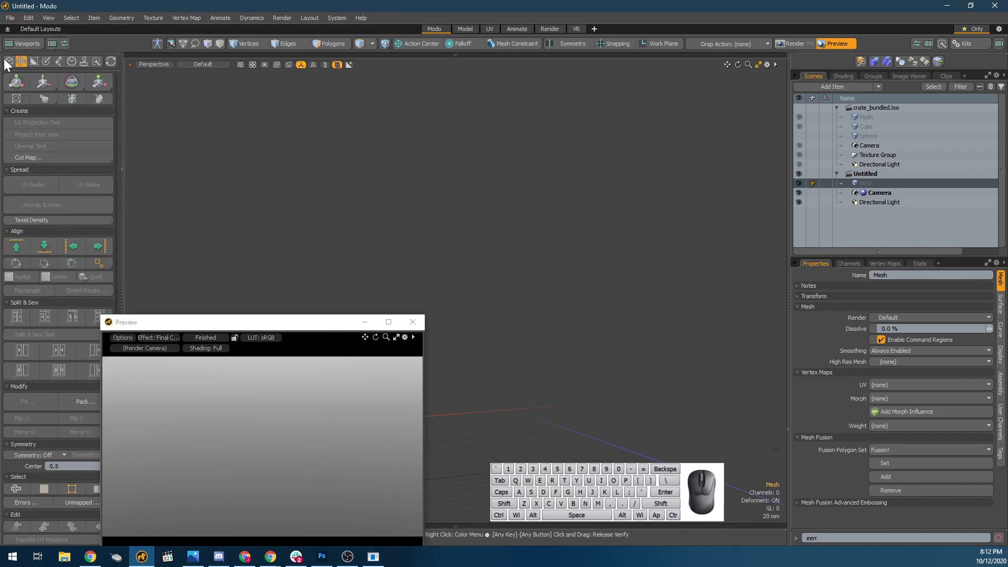
pyautogui.click(113, 82)
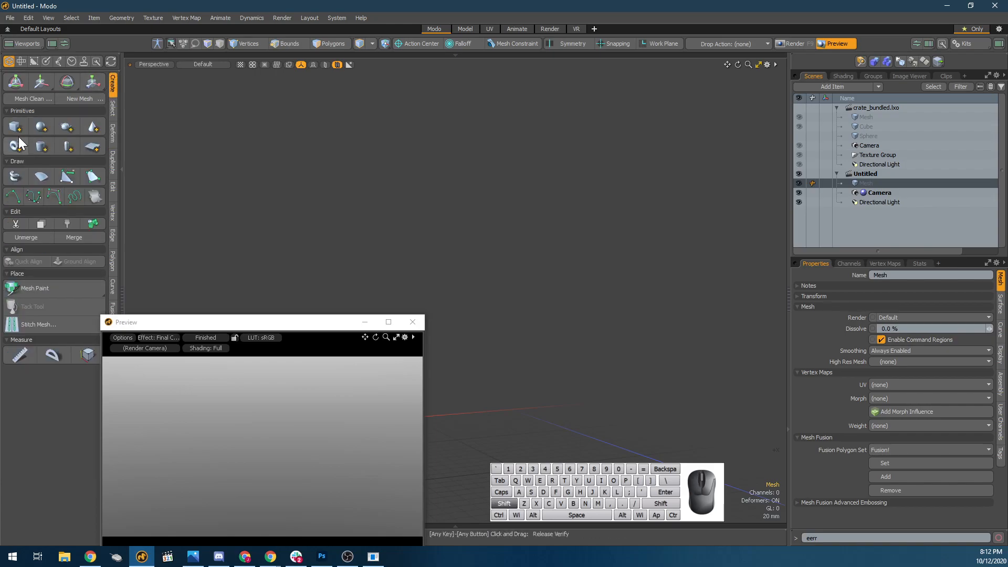
pyautogui.click(41, 127)
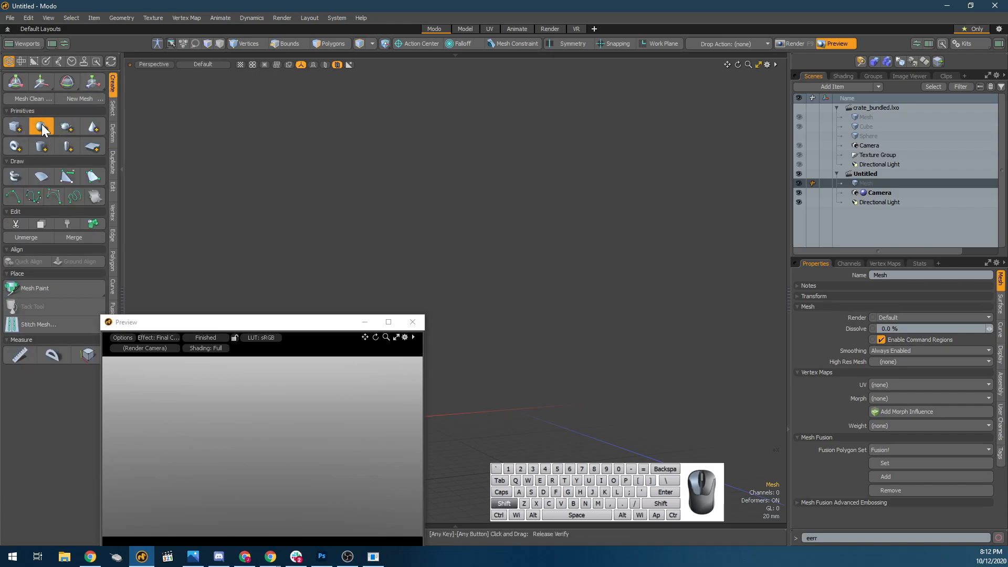
pyautogui.keyDown('alt'); pyautogui.scroll(-4, 542, 250); pyautogui.keyUp('alt')
pyautogui.keyDown('alt'); pyautogui.moveTo(535, 252); pyautogui.dragTo(525, 286); pyautogui.keyUp('alt')
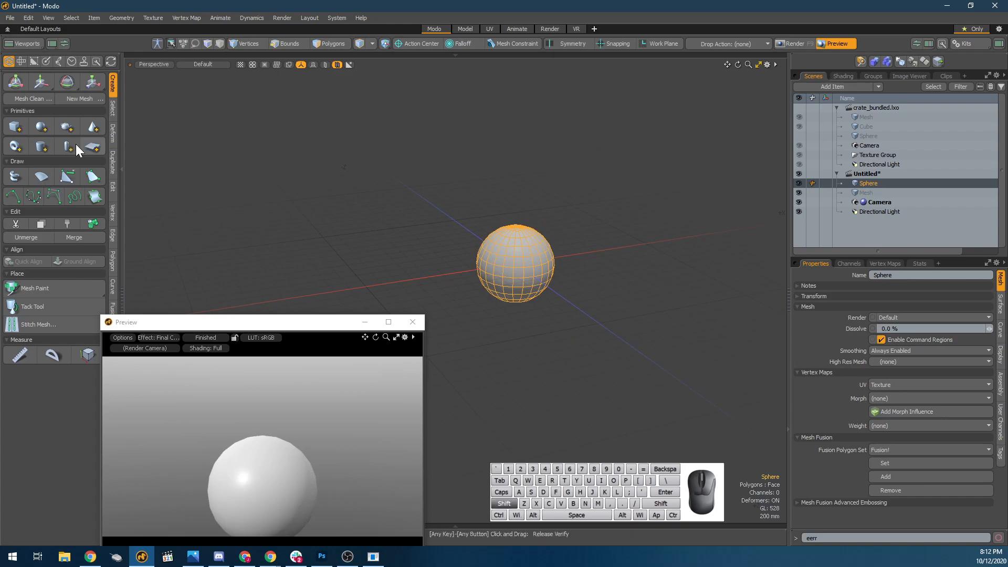
# Add a toroid primitive and move it along the X axis until it stands clear beside the sphere.
pyautogui.keyDown('shift'); pyautogui.click(15, 146); pyautogui.keyUp('shift')
pyautogui.press('w')
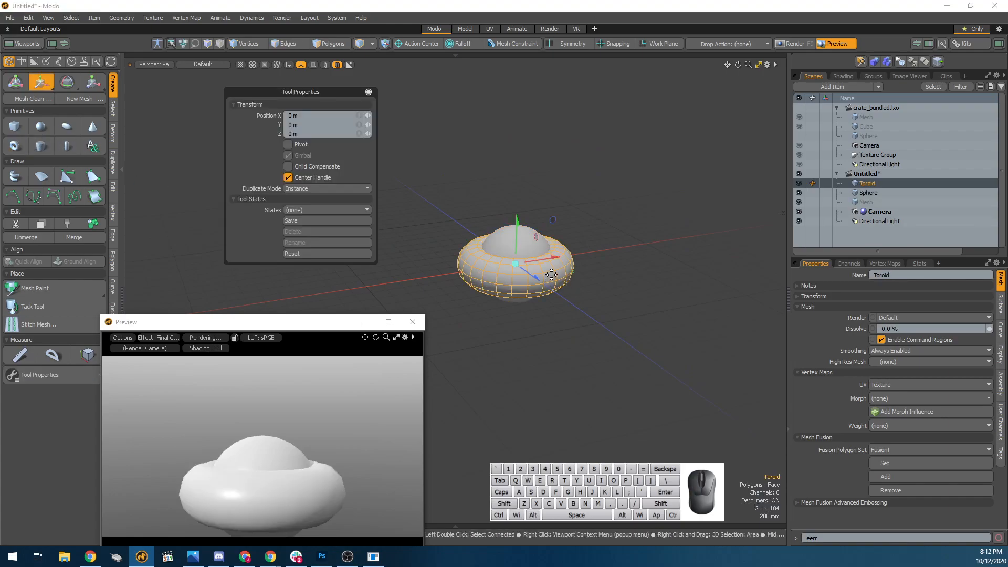
pyautogui.moveTo(551, 266); pyautogui.dragTo(653, 250)
pyautogui.press('space')
pyautogui.scroll(2, 579, 255)
pyautogui.keyDown('alt'); pyautogui.moveTo(567, 263); pyautogui.dragTo(463, 244); pyautogui.keyUp('alt')
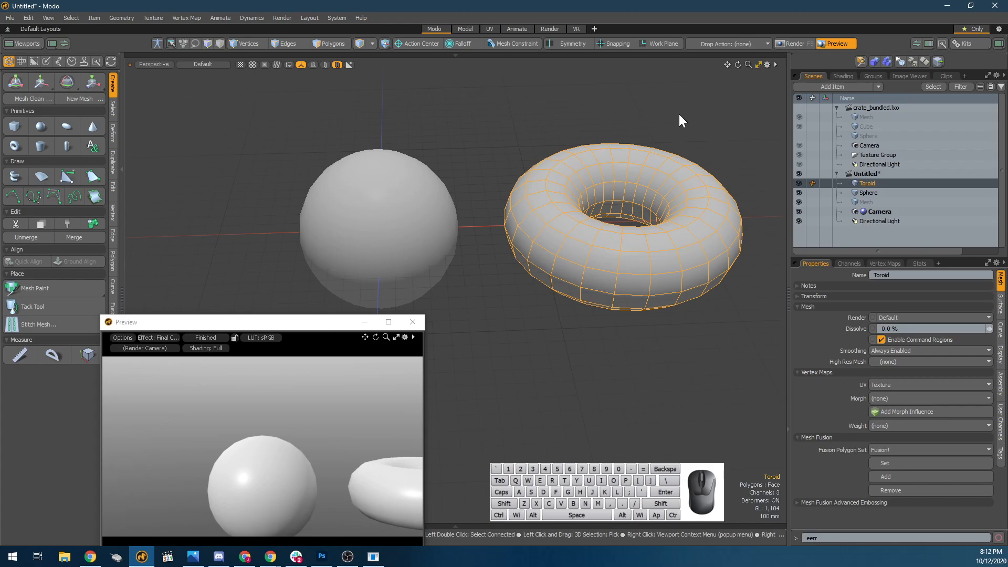
# Assign a new material named Torus with a light green color of 0.8, 1.0, 0.8 to the toroid.
pyautogui.press('m')
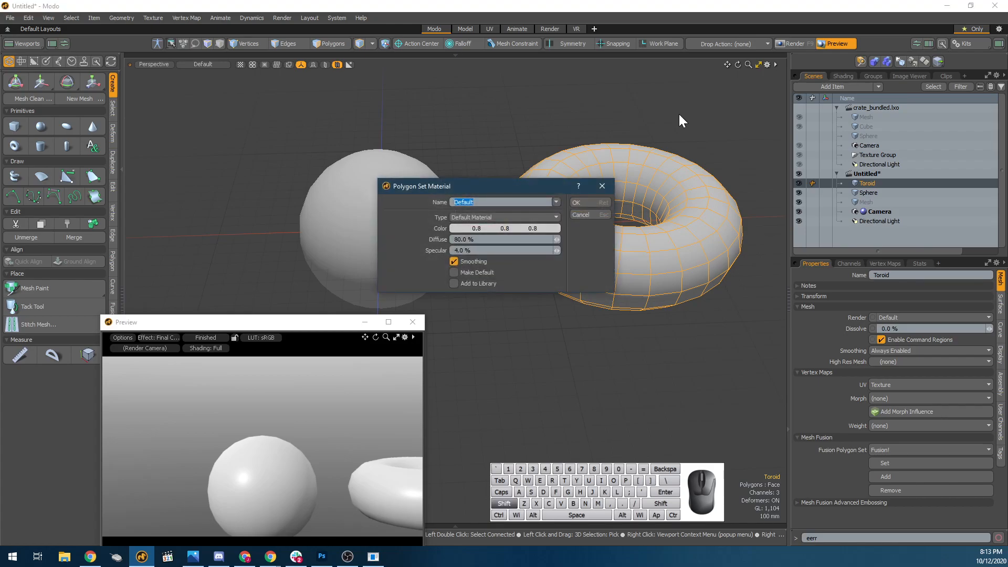
pyautogui.write('Torus')
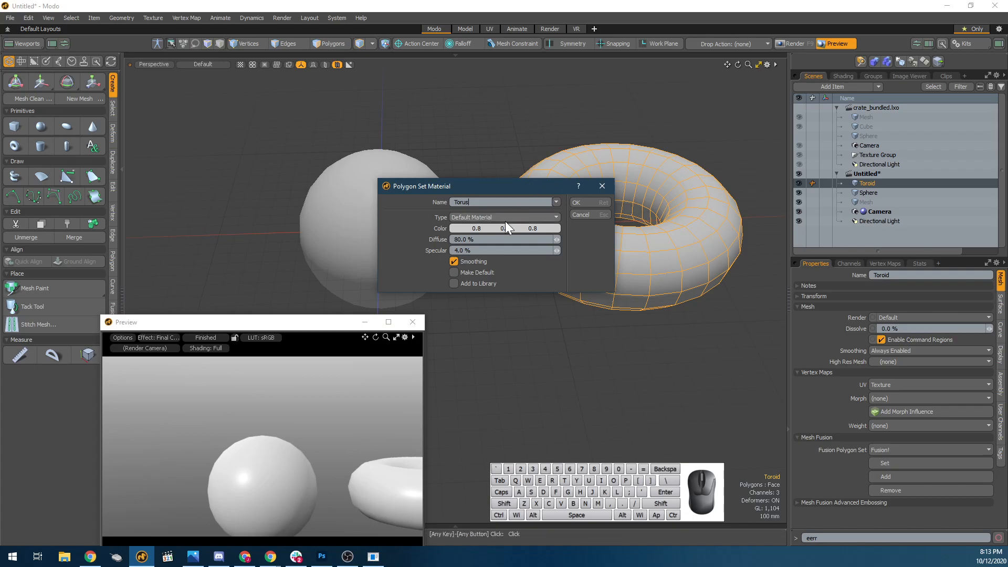
pyautogui.click(589, 203)
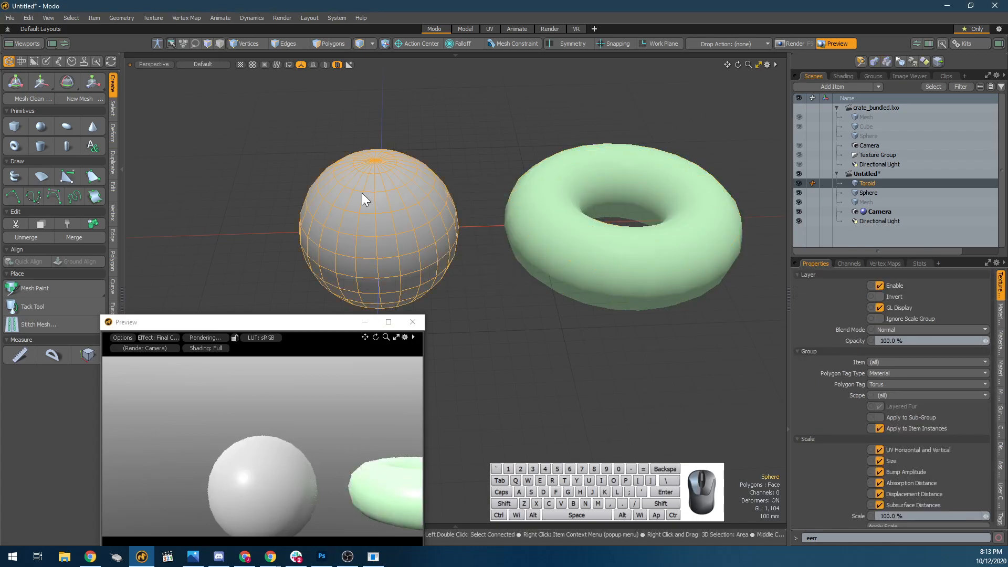
# Assign a new material named Sphere with a saturated turquoise-green color to the sphere.
pyautogui.click(361, 193)
pyautogui.write('mSphere')
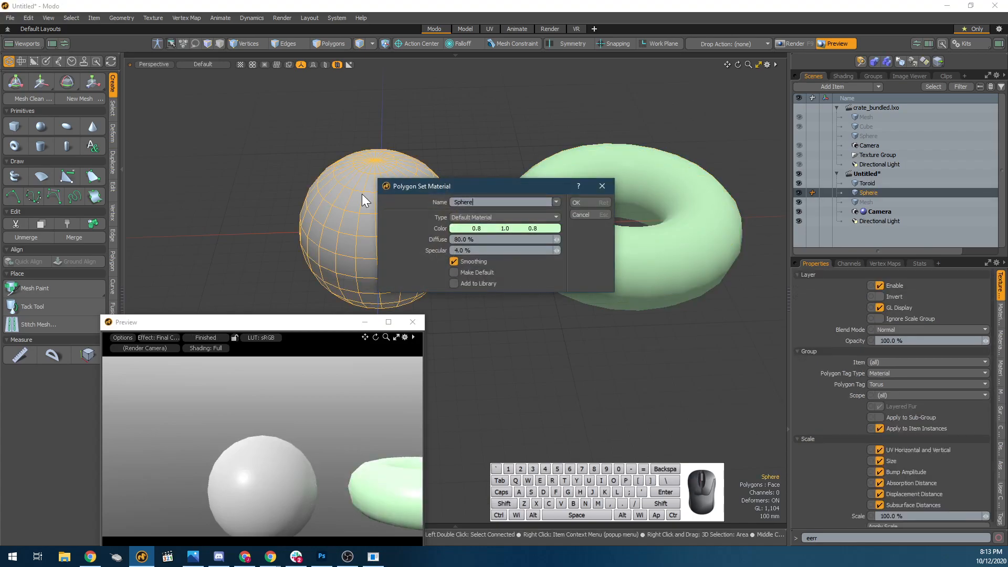
pyautogui.moveTo(480, 228); pyautogui.dragTo(452, 228)
pyautogui.click(583, 206)
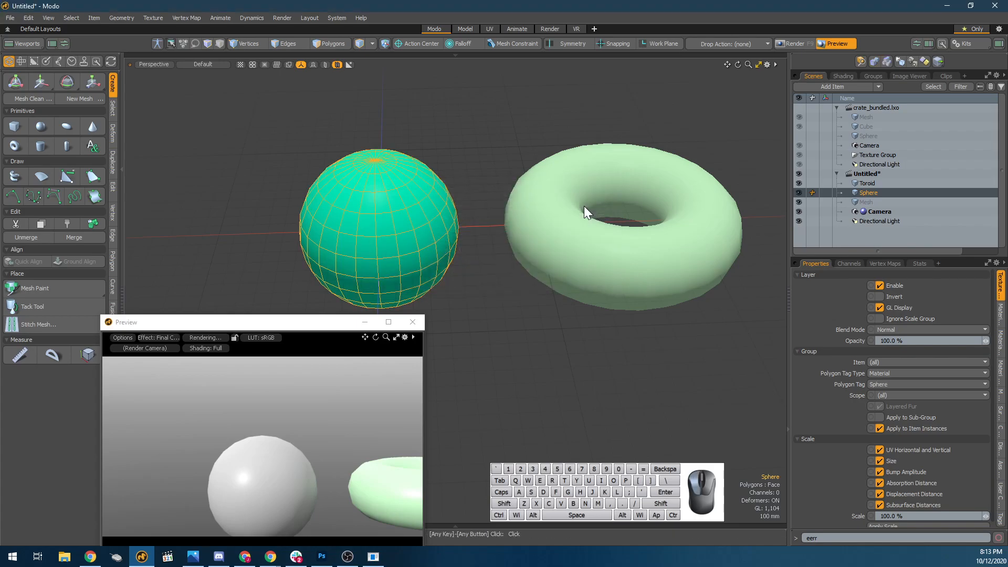
# Select the toroid, move the render preview window out of the way and frame both objects in it.
pyautogui.click(580, 206)
pyautogui.moveTo(269, 319); pyautogui.dragTo(154, 260)
pyautogui.keyDown('alt'); pyautogui.moveTo(181, 390); pyautogui.dragTo(188, 414); pyautogui.keyUp('alt')
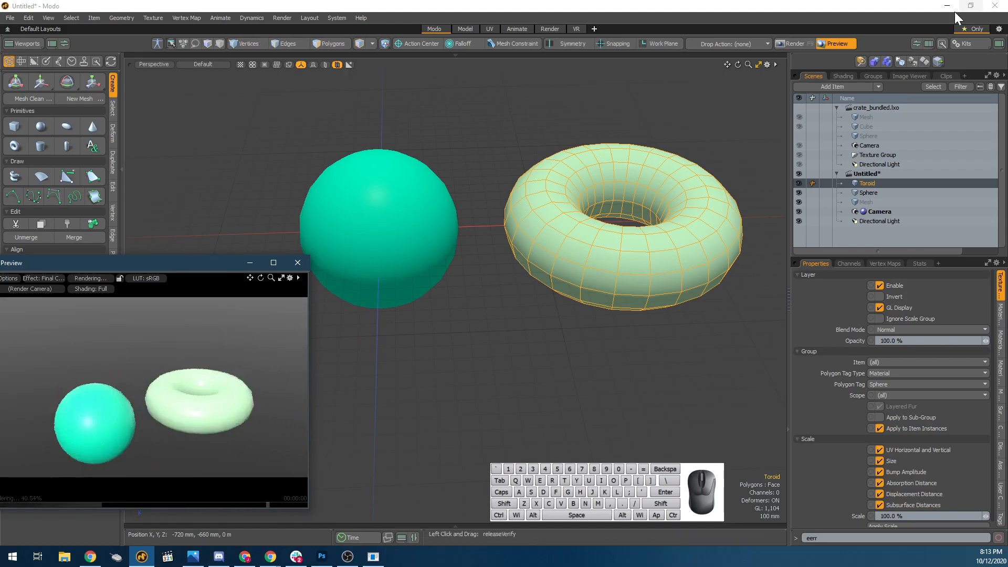
# Show the Shader Tree with more vertical room and expand the Torus material group.
pyautogui.click(845, 76)
pyautogui.click(818, 167)
pyautogui.moveTo(866, 256); pyautogui.dragTo(865, 303)
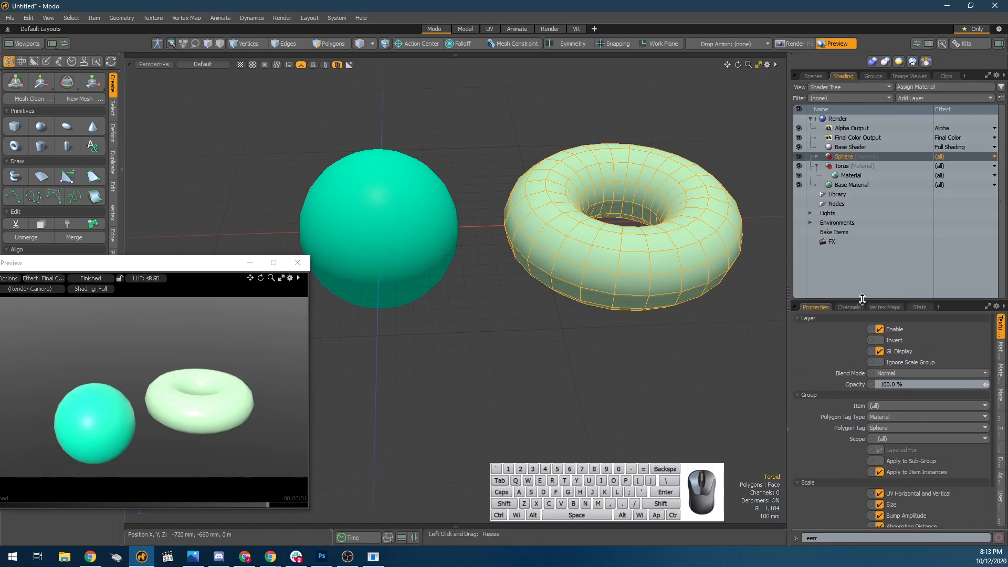
# Add a Flow Bozo noise layer from the Enhance:modo Textures above the Torus group's material.
pyautogui.click(852, 175)
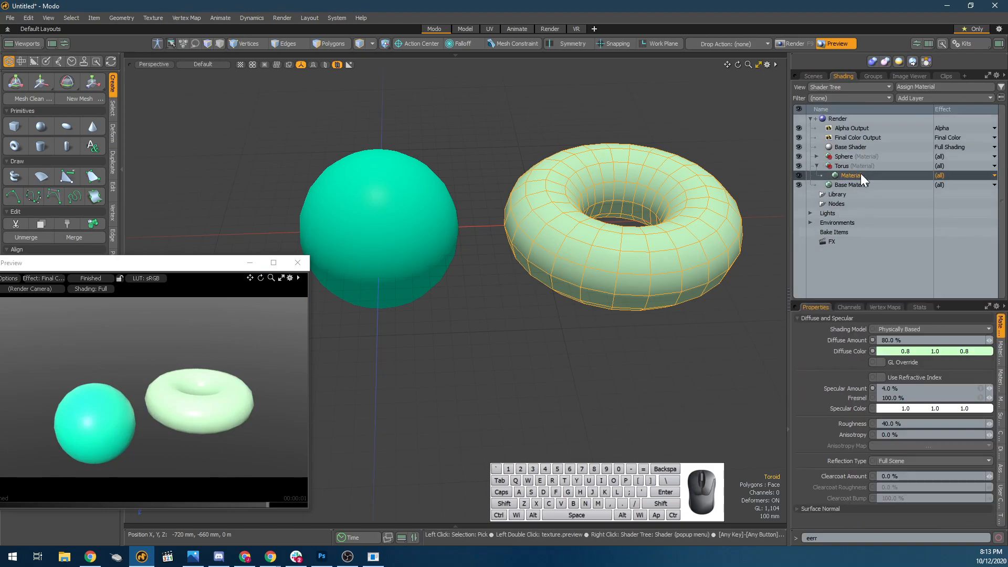
pyautogui.click(927, 96)
pyautogui.moveTo(922, 147)
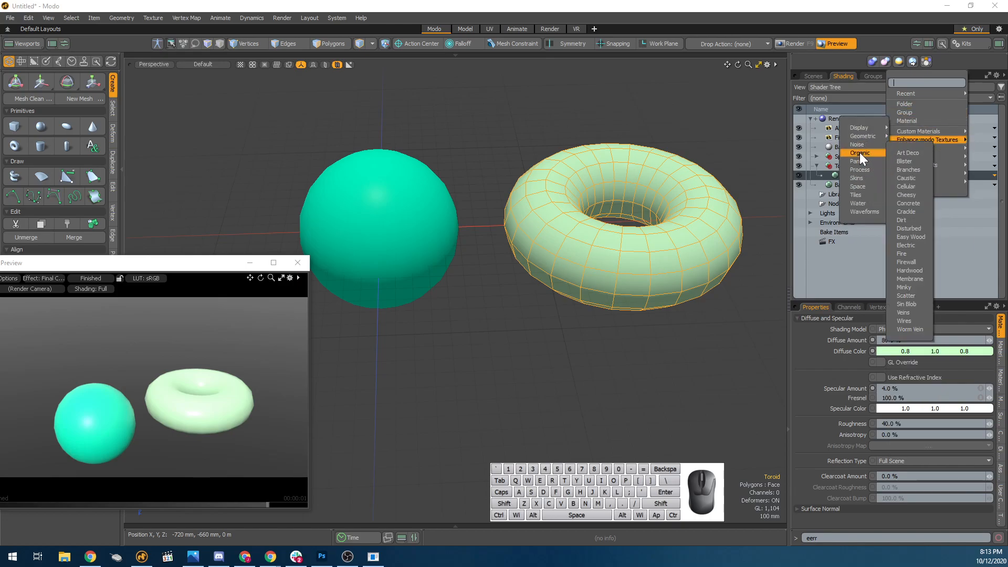
pyautogui.moveTo(954, 150)
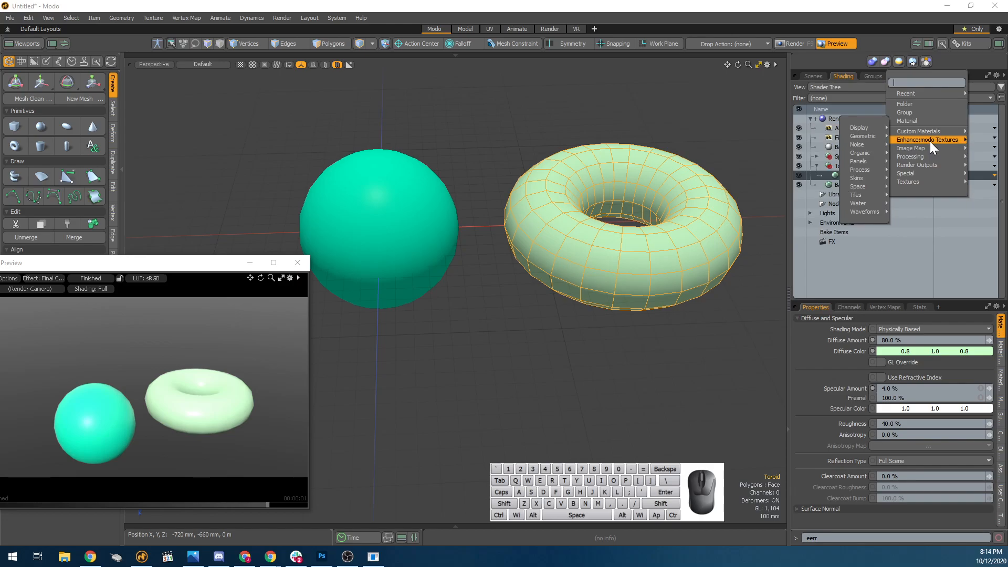
pyautogui.moveTo(861, 161)
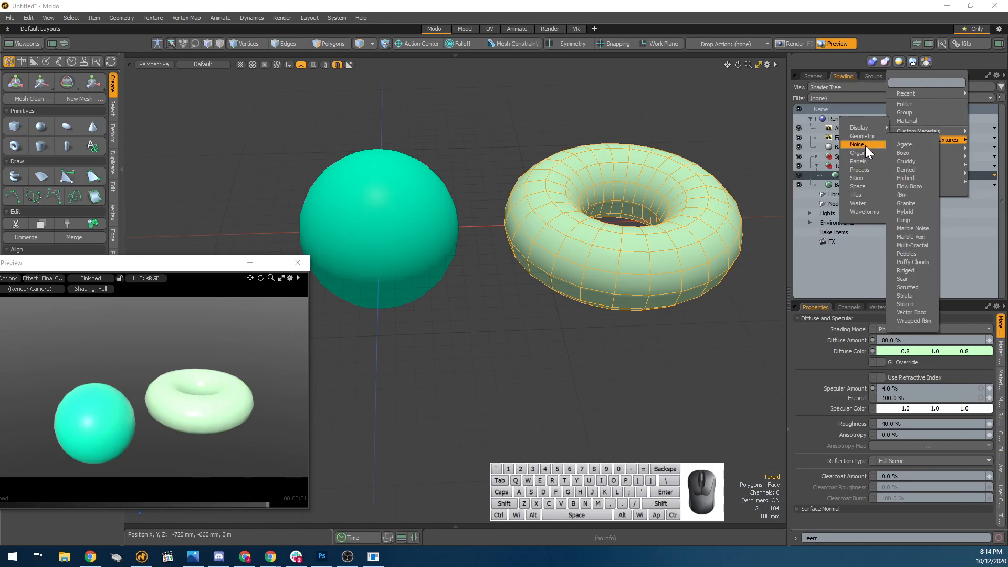
pyautogui.moveTo(871, 145)
pyautogui.click(923, 185)
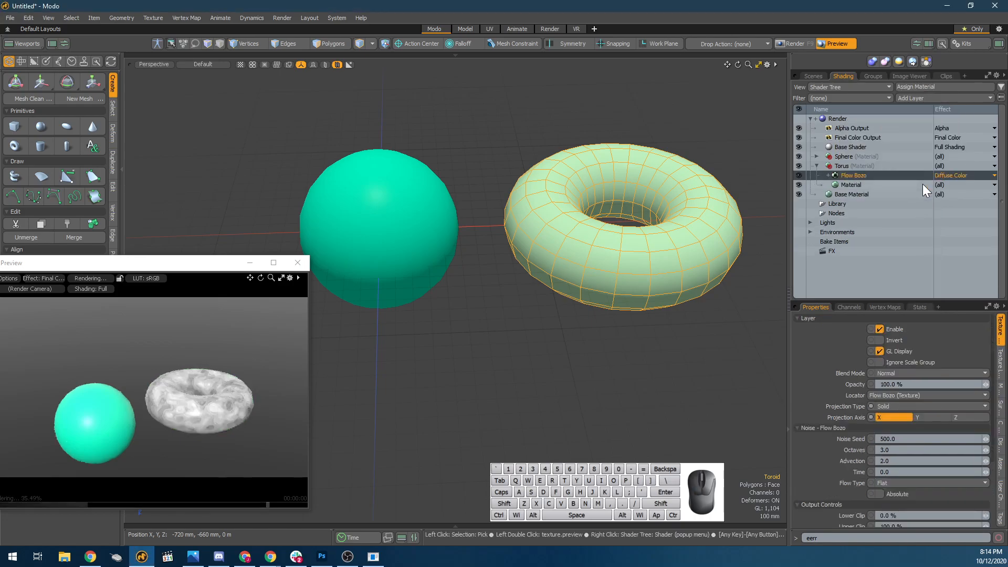
# Examine the Flow Bozo texture on the torus up close in the render preview and compare its layer properties with the Material's.
pyautogui.scroll(2, 174, 420)
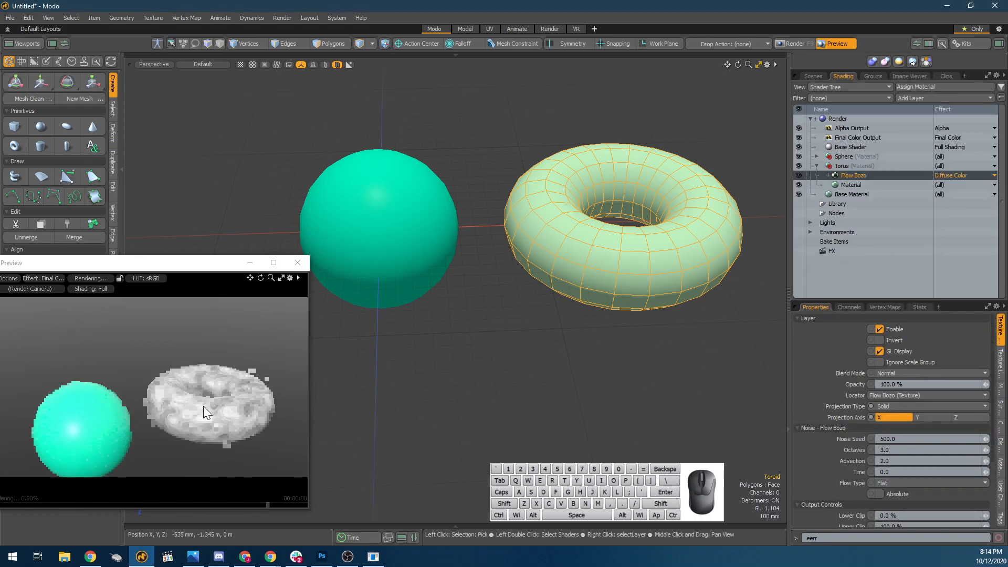
pyautogui.keyDown('alt'); pyautogui.moveTo(207, 413); pyautogui.dragTo(342, 349); pyautogui.keyUp('alt')
pyautogui.keyDown('alt'); pyautogui.moveTo(189, 401); pyautogui.dragTo(207, 373); pyautogui.keyUp('alt')
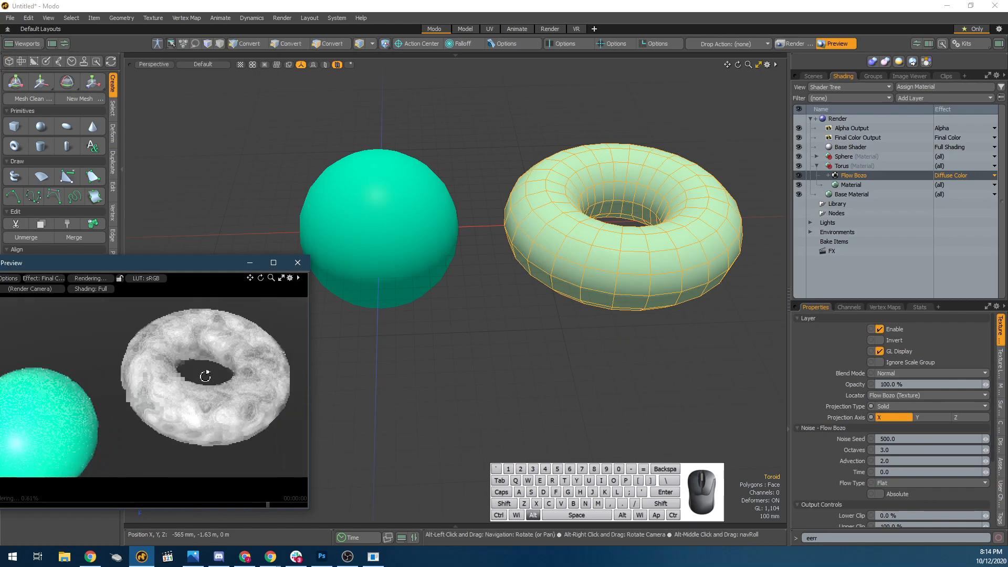
pyautogui.click(850, 184)
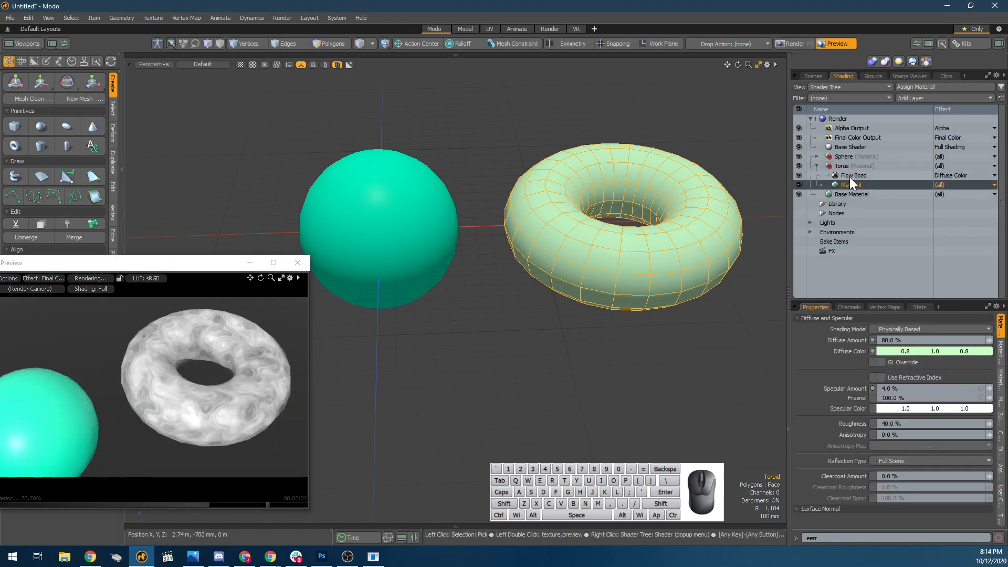
pyautogui.click(840, 175)
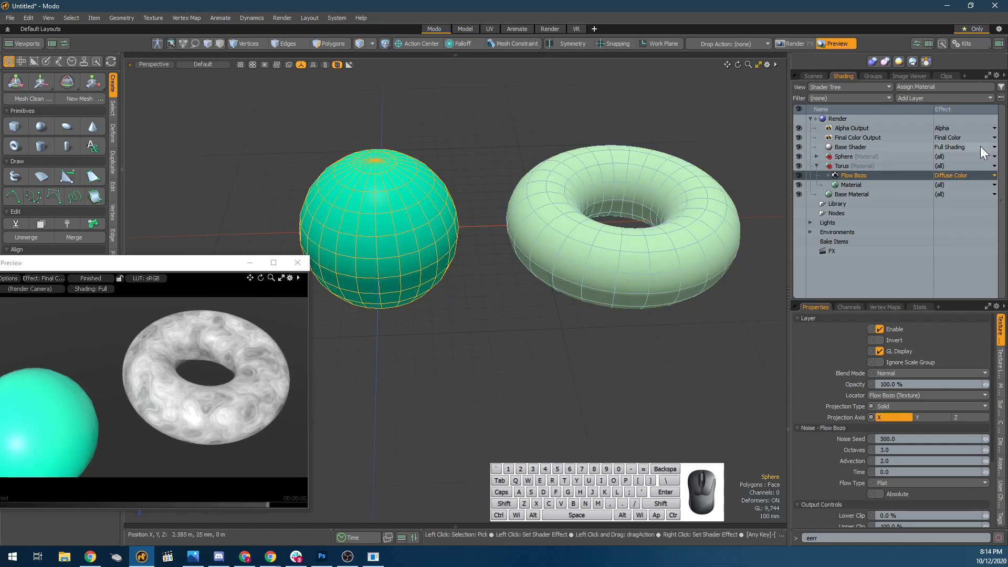
pyautogui.click(859, 175)
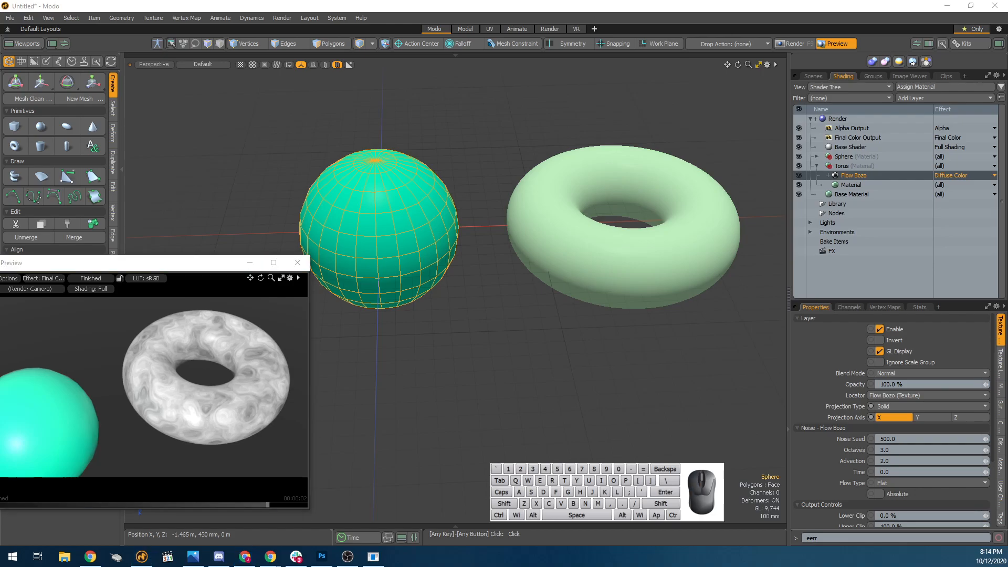
# Switch to the Modo documentation in the browser and search it for "enhance modo".
pyautogui.click(271, 556)
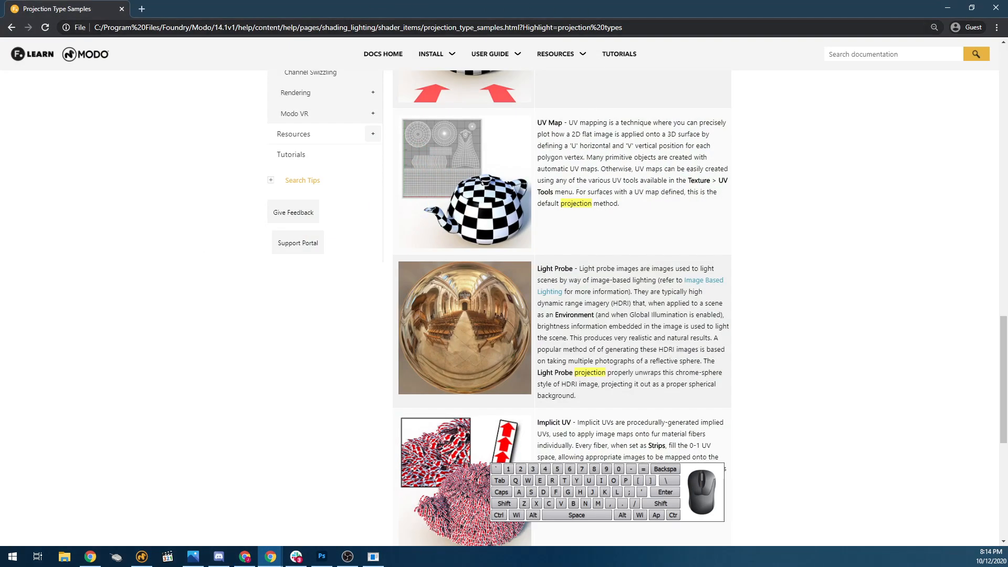
pyautogui.scroll(1, 387, 85)
pyautogui.click(881, 50)
pyautogui.write('enhance modo')
pyautogui.press('Return')
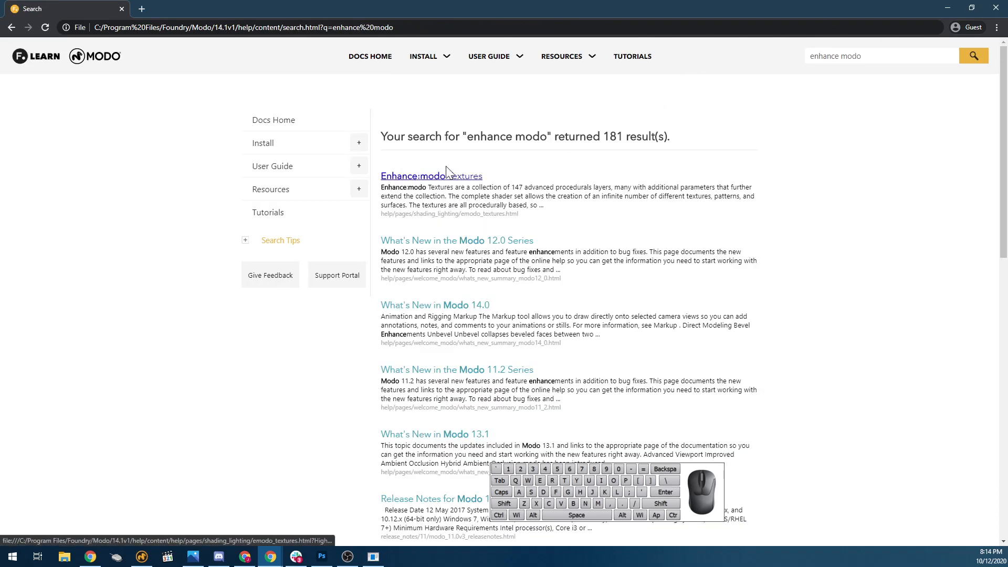
# Open the Enhance:modo Textures help page and examine the sample thumbnails of the Noise, Organic, Panels, Process and Skins categories.
pyautogui.click(447, 176)
pyautogui.scroll(-3, 687, 231)
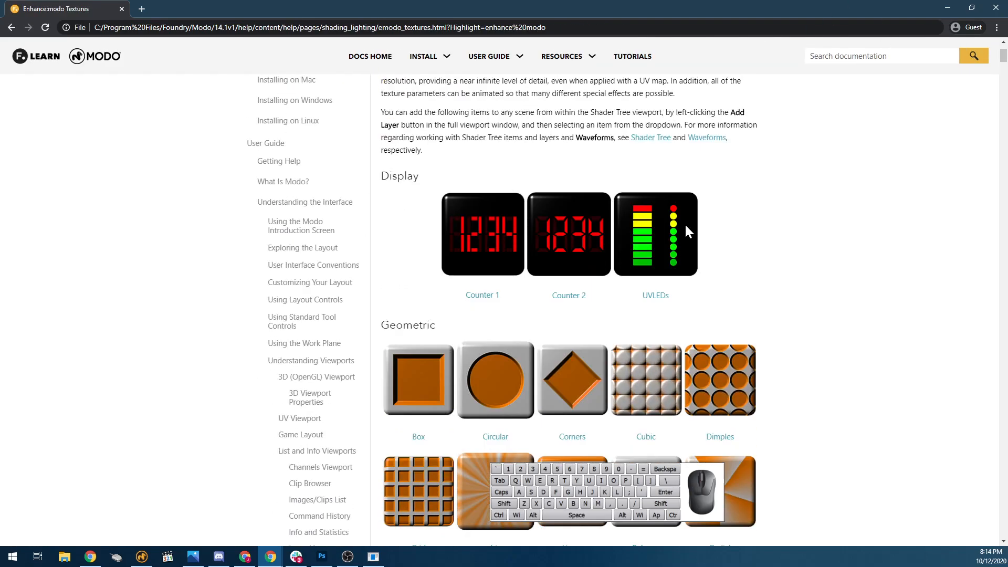
pyautogui.scroll(-10, 687, 231)
pyautogui.scroll(-3, 462, 336)
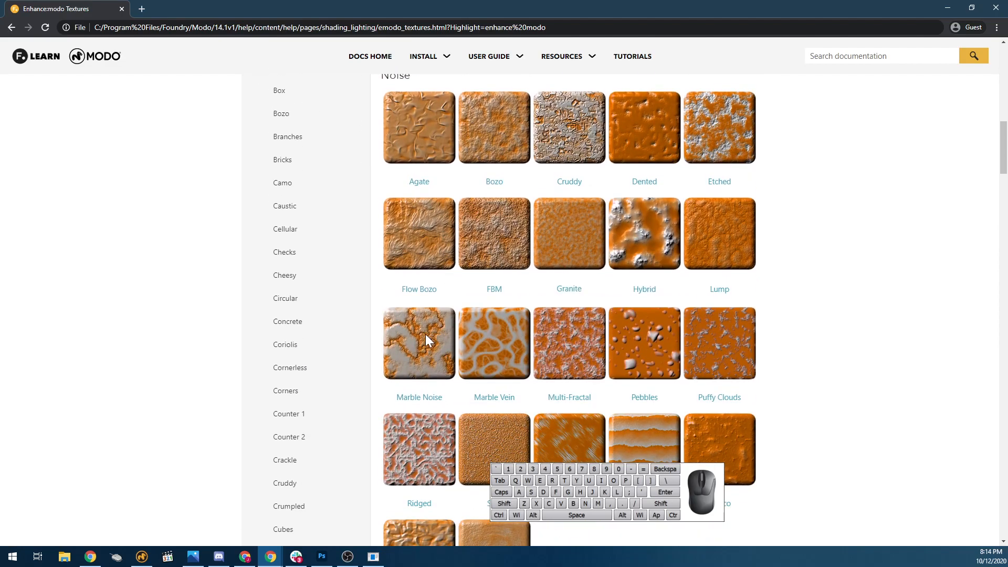
pyautogui.scroll(-3, 525, 420)
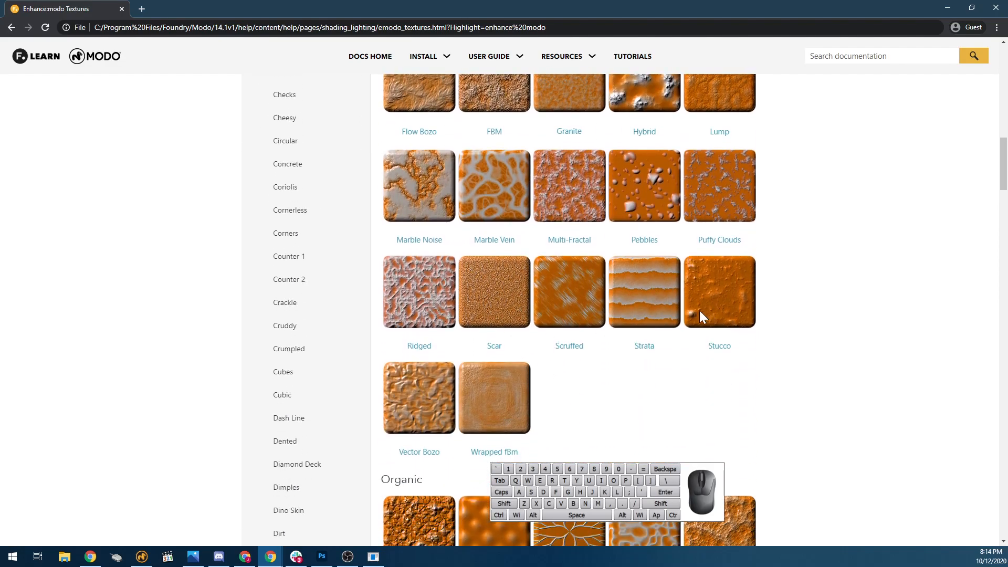
pyautogui.scroll(-4, 598, 331)
pyautogui.scroll(-3, 546, 328)
pyautogui.scroll(-6, 693, 388)
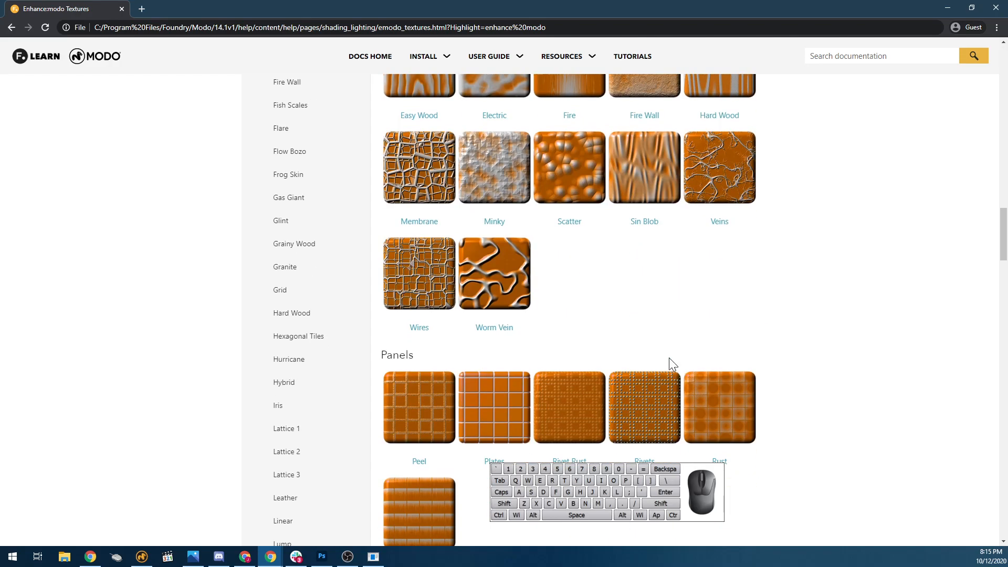
pyautogui.scroll(-6, 659, 262)
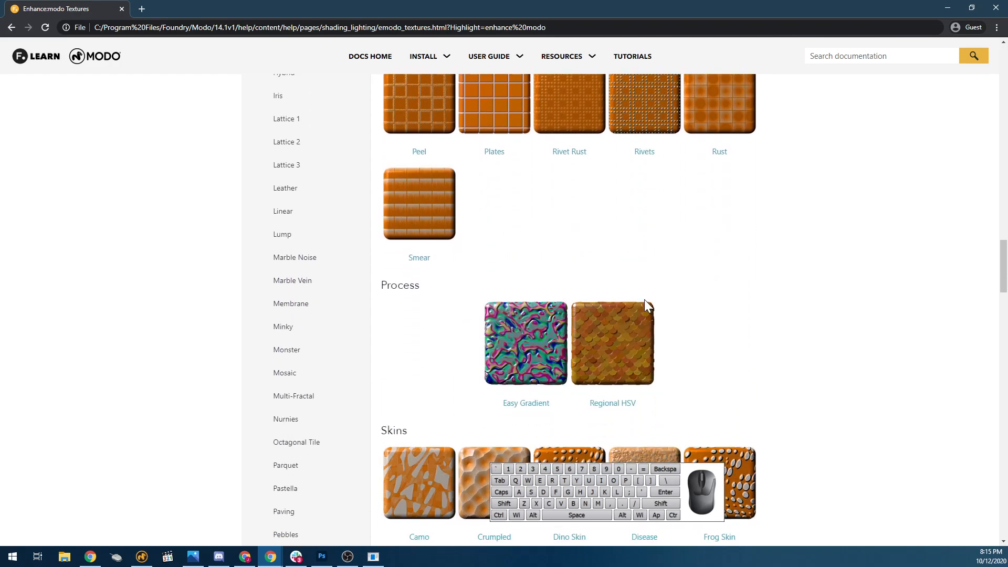
pyautogui.scroll(-2, 558, 355)
pyautogui.scroll(4, 541, 352)
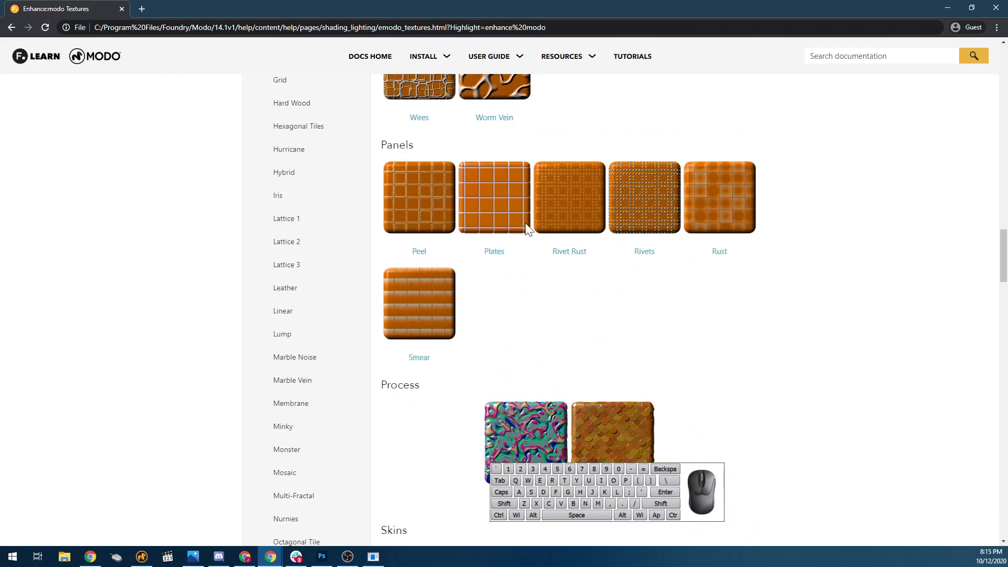
pyautogui.scroll(7, 481, 236)
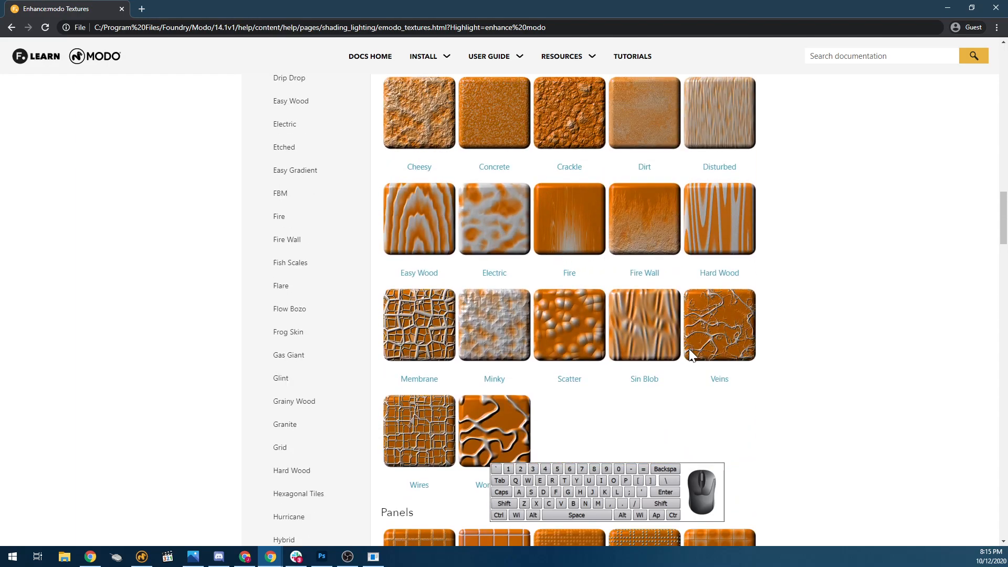
pyautogui.scroll(-4, 689, 348)
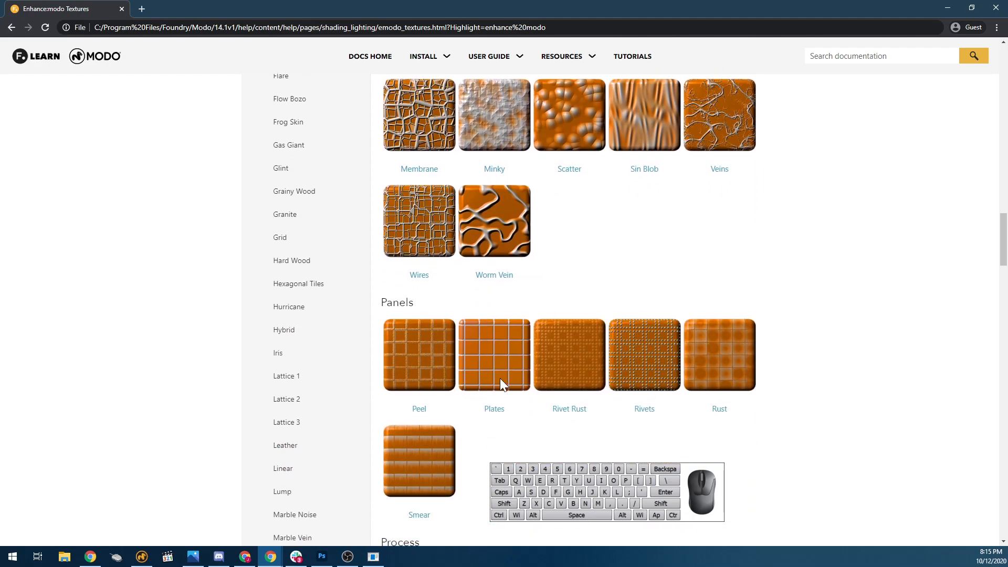
pyautogui.scroll(4, 496, 242)
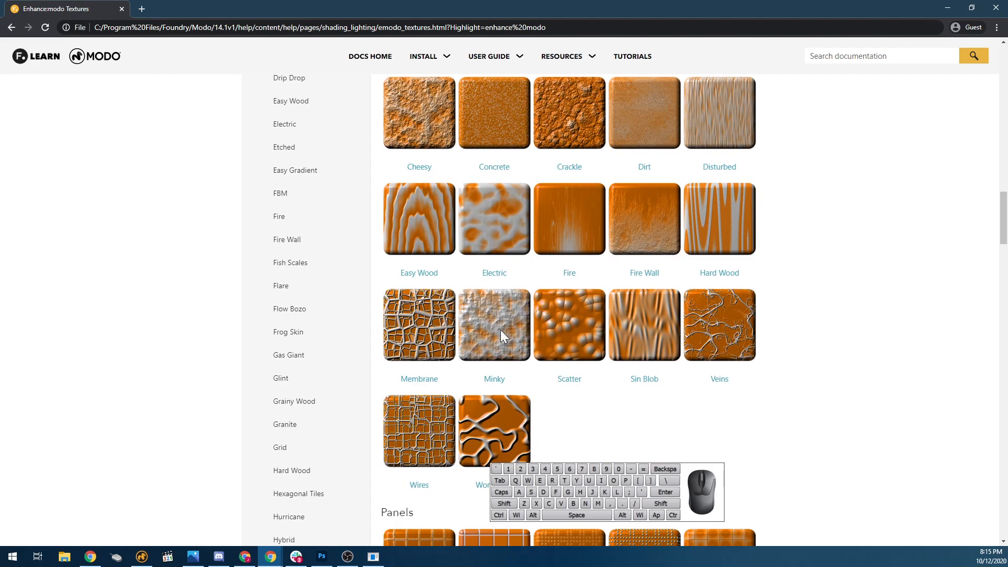
# Browse the texture thumbnails, open the Plates help page from the Panels category and read its property descriptions.
pyautogui.scroll(-7, 544, 318)
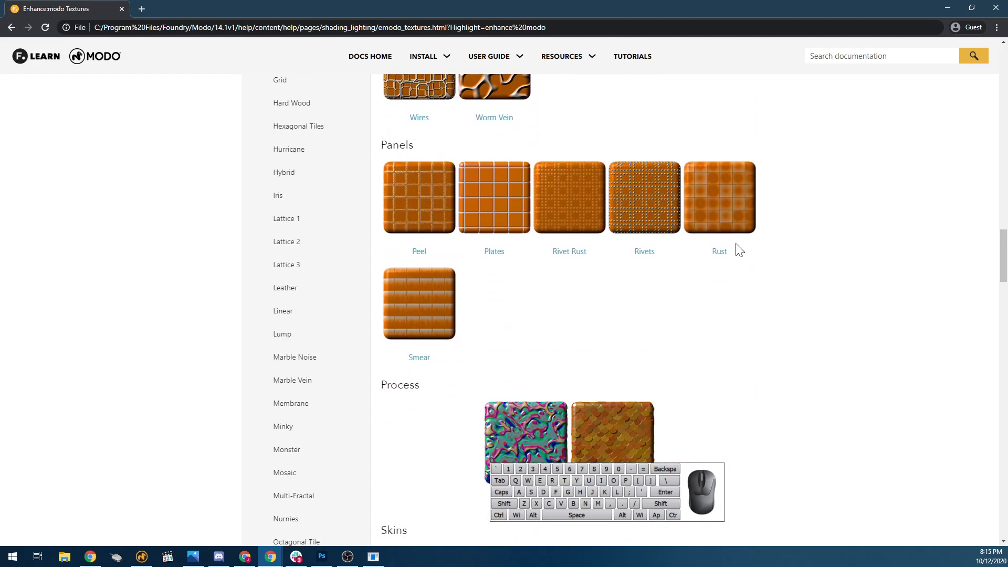
pyautogui.scroll(-7, 739, 252)
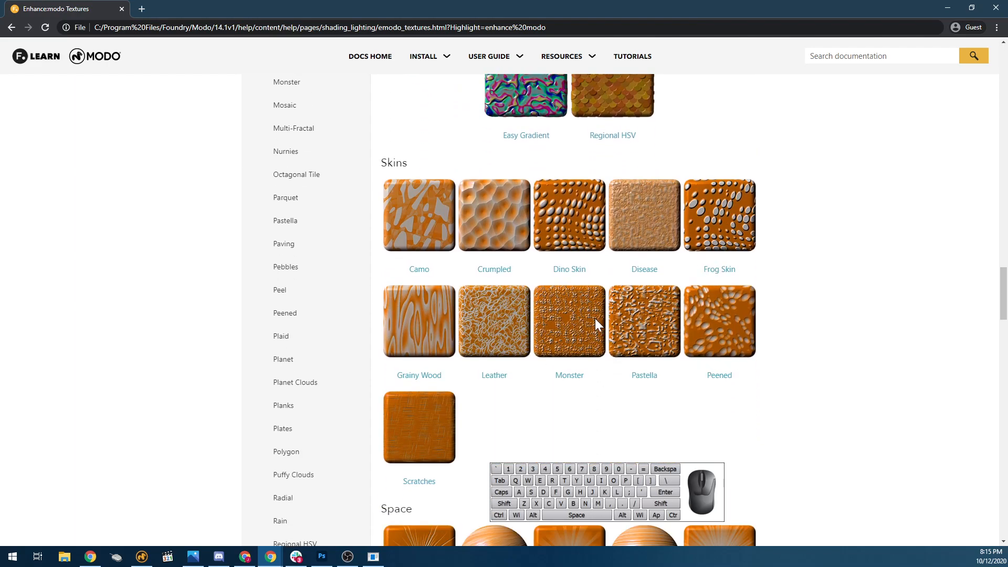
pyautogui.scroll(7, 625, 344)
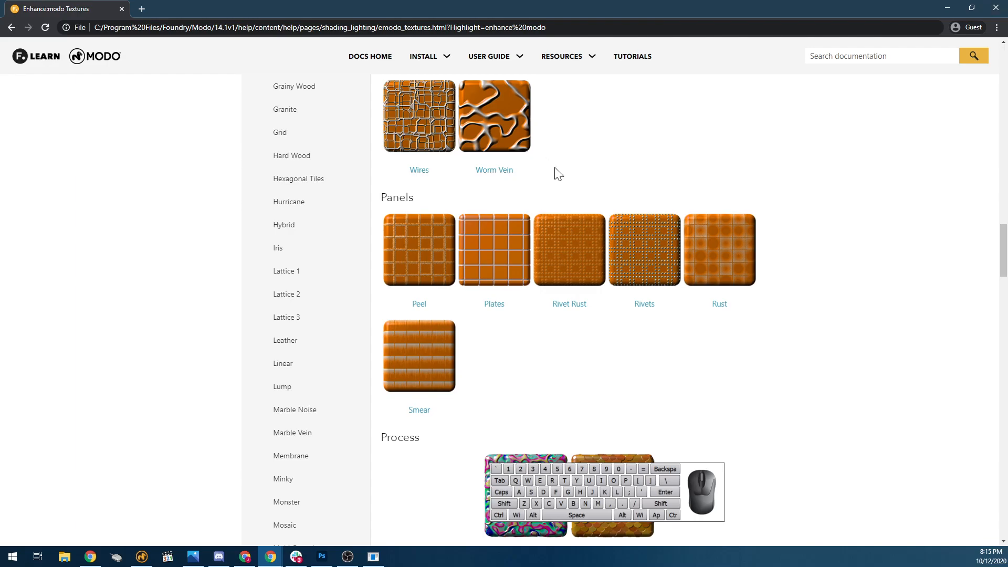
pyautogui.click(489, 310)
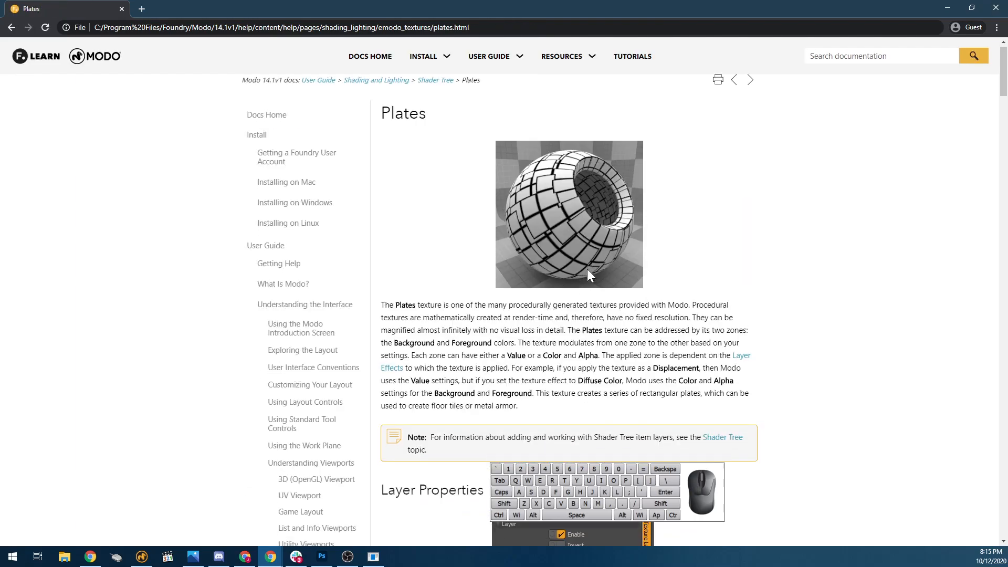
pyautogui.scroll(-10, 587, 269)
pyautogui.scroll(-7, 569, 399)
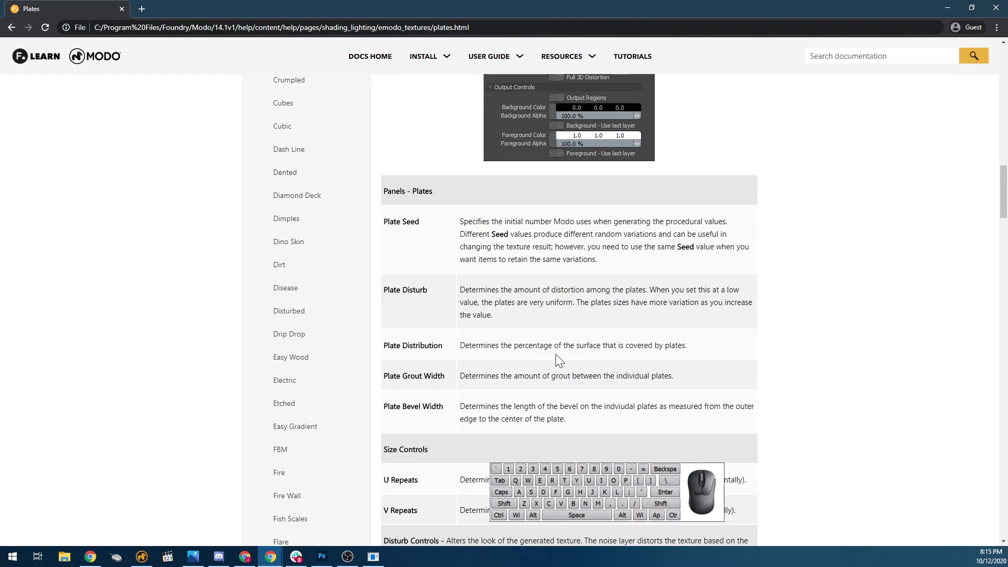
pyautogui.scroll(7, 557, 209)
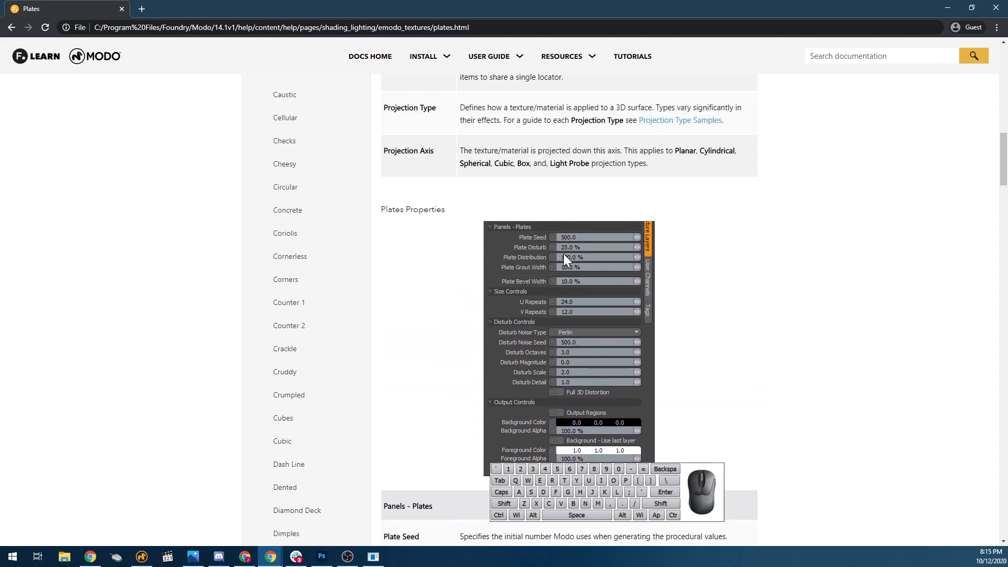
pyautogui.scroll(-3, 573, 348)
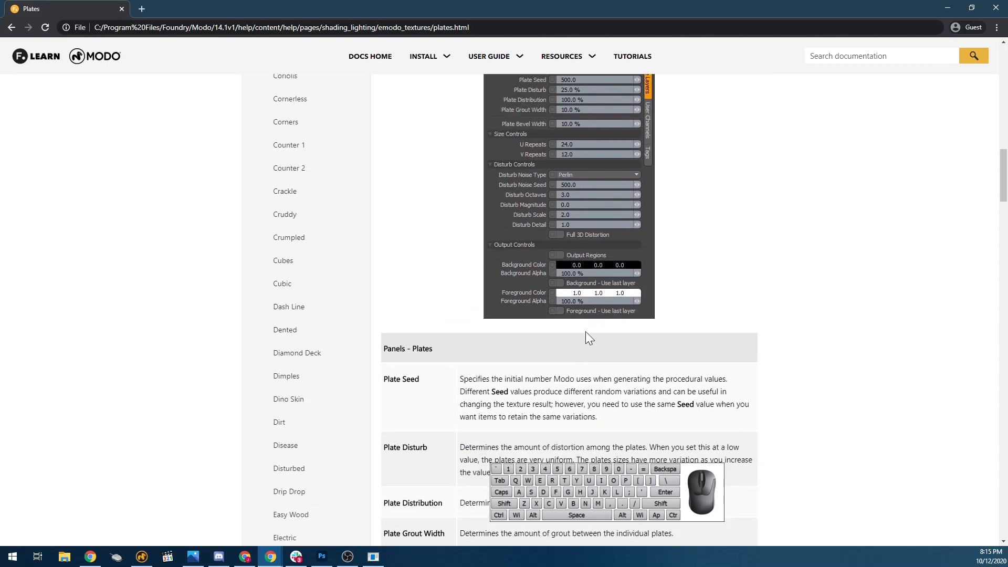
# Switch back to Modo and add a Plates texture layer above the Sphere group's material in the Shader Tree.
pyautogui.click(949, 6)
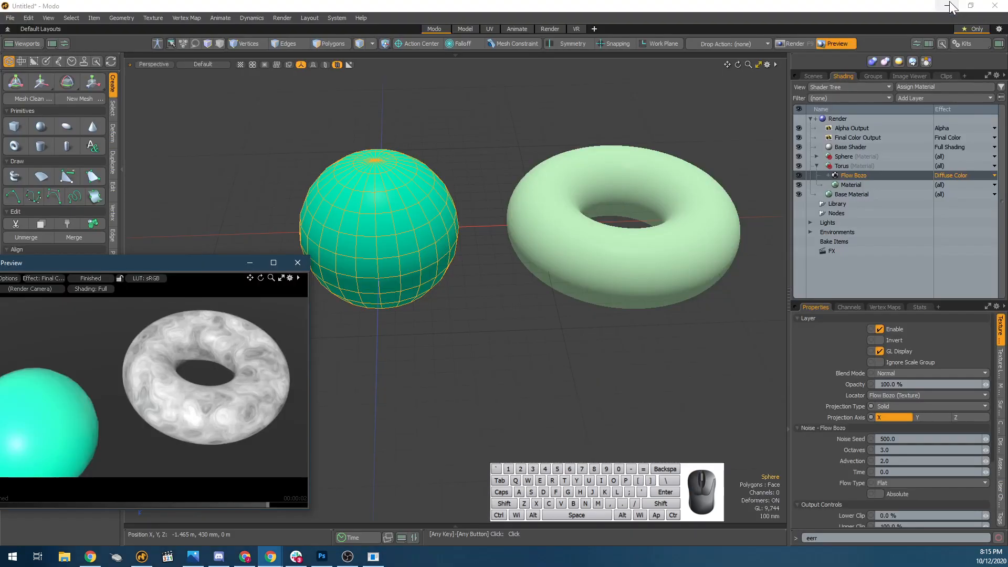
pyautogui.click(428, 209)
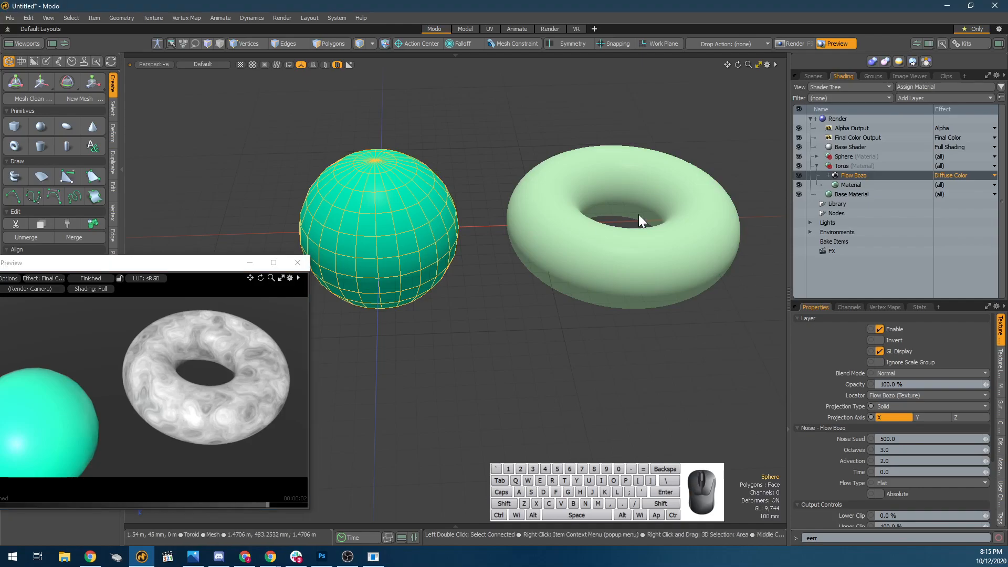
pyautogui.click(817, 158)
pyautogui.click(815, 157)
pyautogui.click(856, 166)
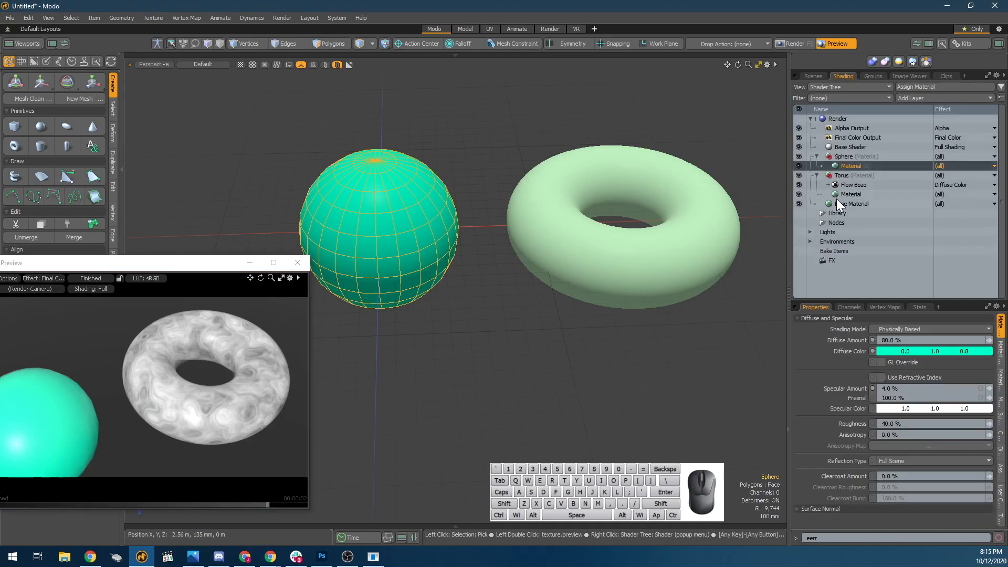
pyautogui.click(912, 61)
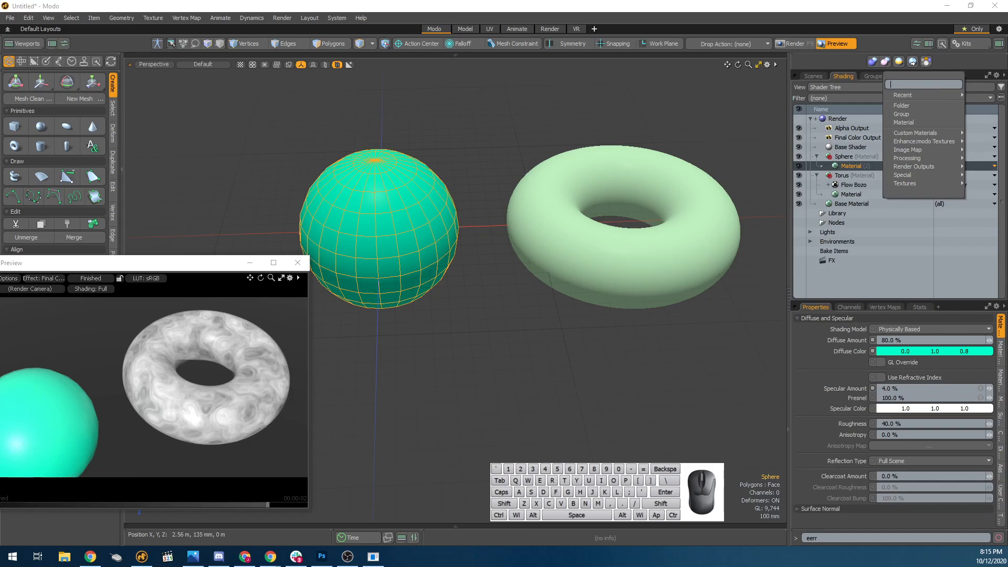
pyautogui.write('plat')
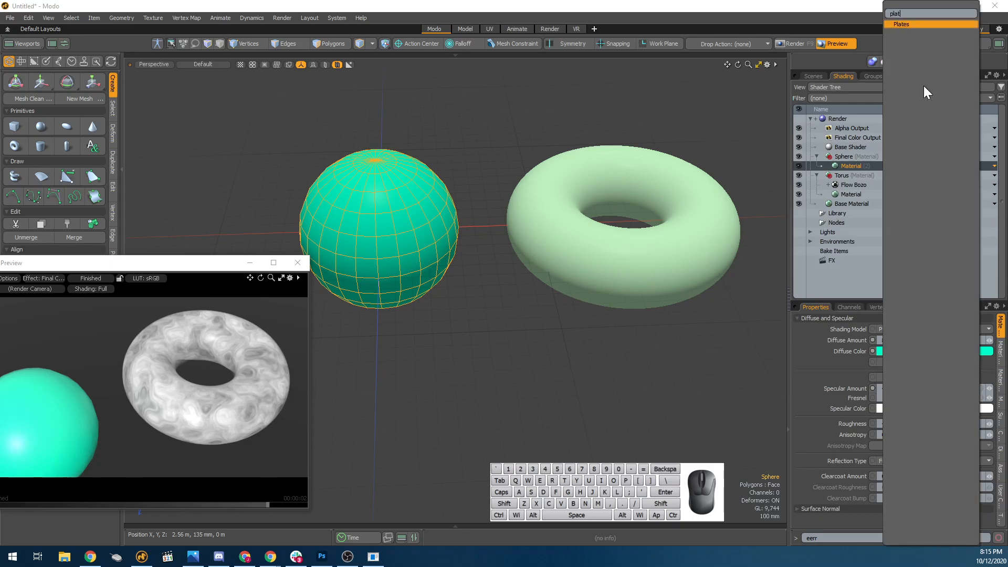
pyautogui.press('Return')
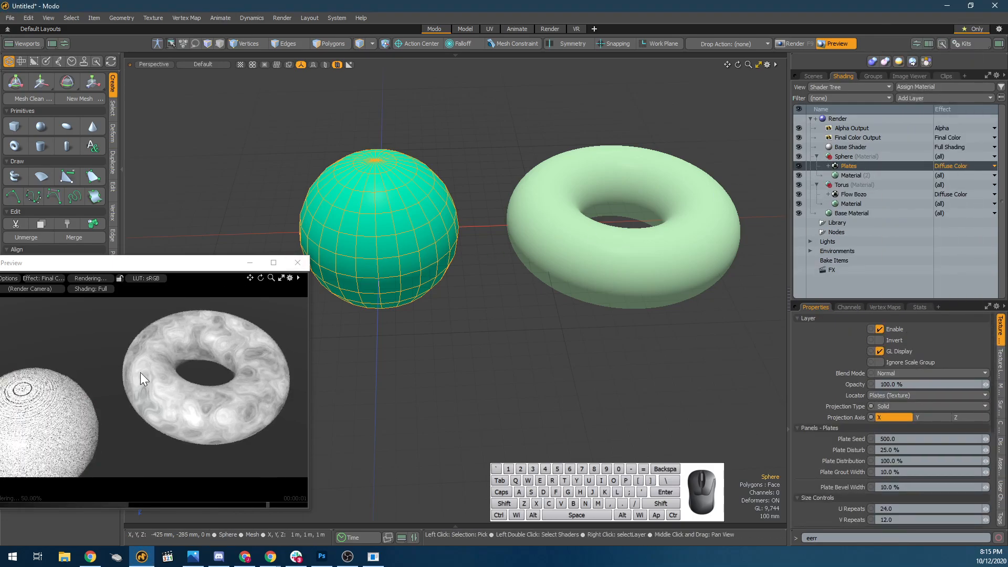
# Inspect the Plates texture close up in the render preview and convert the sphere to a Catmull-Clark subdivision surface.
pyautogui.scroll(4, 63, 411)
pyautogui.keyDown('alt'); pyautogui.keyDown('shift'); pyautogui.moveTo(62, 411); pyautogui.dragTo(191, 368); pyautogui.keyUp('shift'); pyautogui.keyUp('alt')
pyautogui.scroll(5, 173, 375)
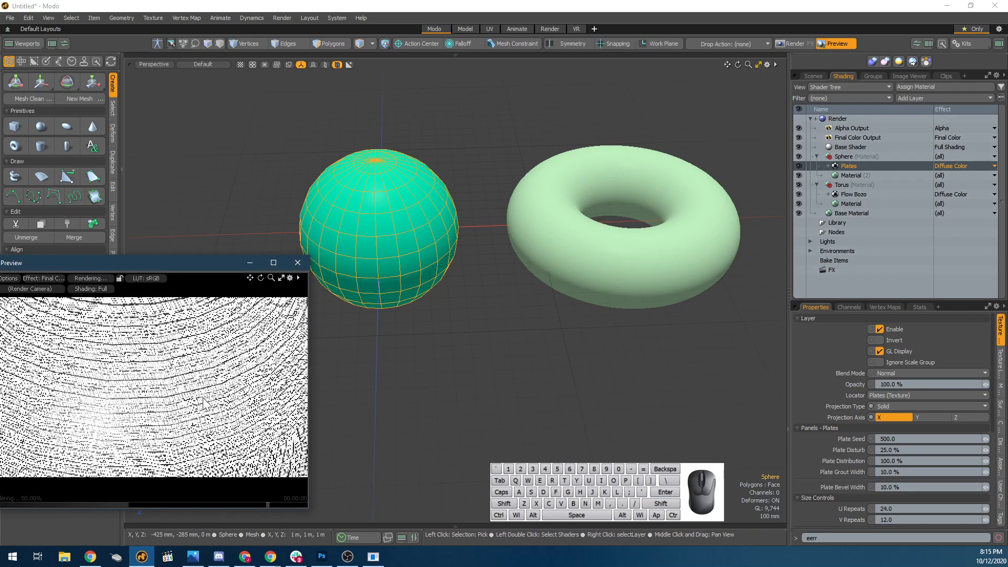
pyautogui.press('Tab')
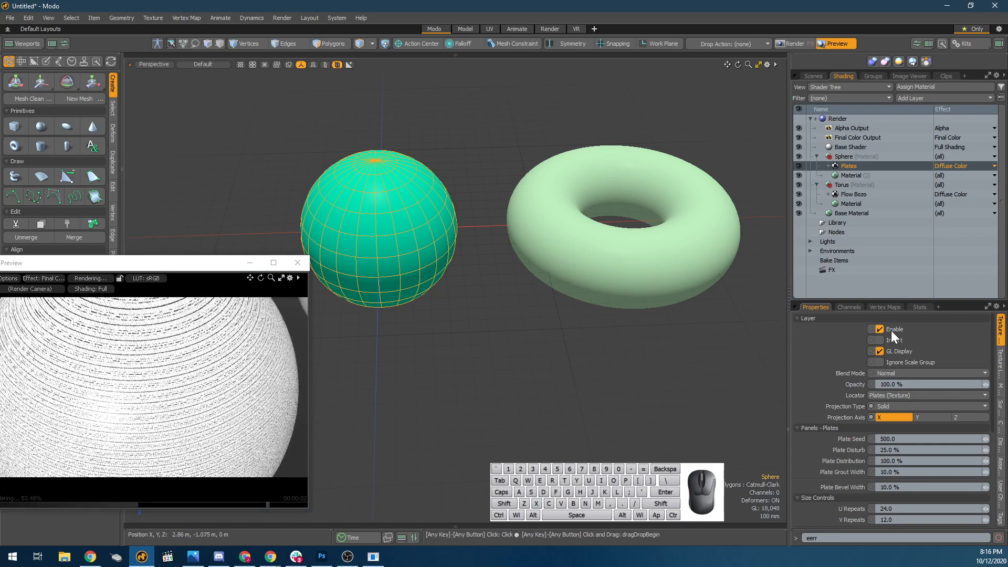
# Enlarge the layer properties area and set the Plates layer's Plate Disturb to 0% and Plate Distribution to 29.5%.
pyautogui.moveTo(867, 299); pyautogui.dragTo(867, 230)
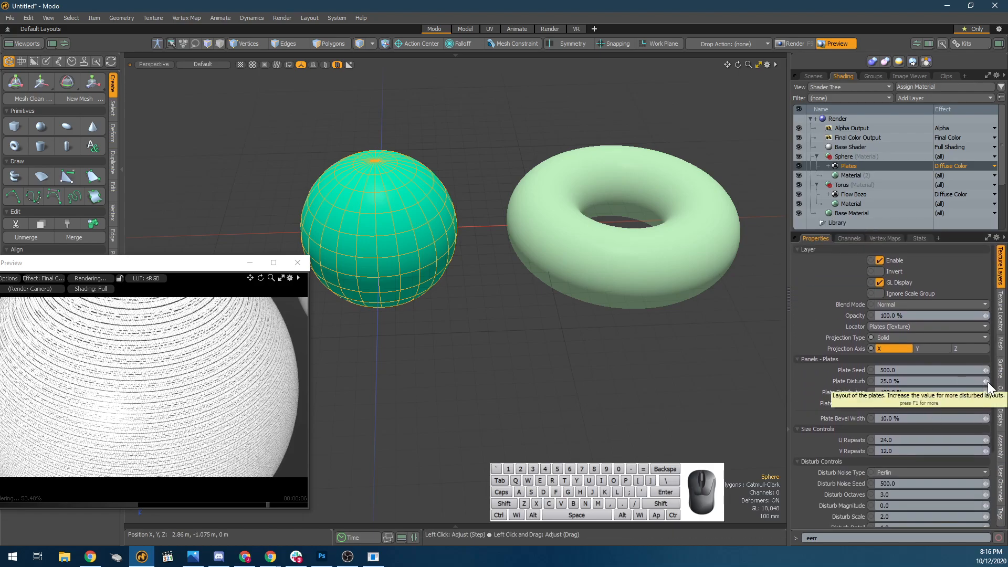
pyautogui.moveTo(986, 382); pyautogui.dragTo(945, 382)
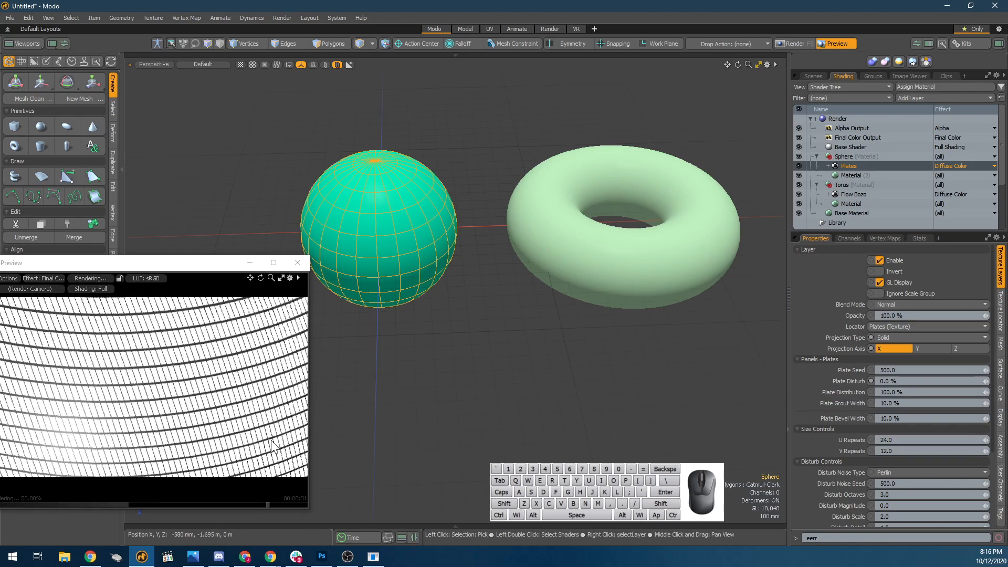
pyautogui.moveTo(987, 392)
pyautogui.mouseDown()
pyautogui.moveTo(959, 392)
pyautogui.moveTo(1003, 392)
pyautogui.moveTo(975, 392)
pyautogui.mouseUp()
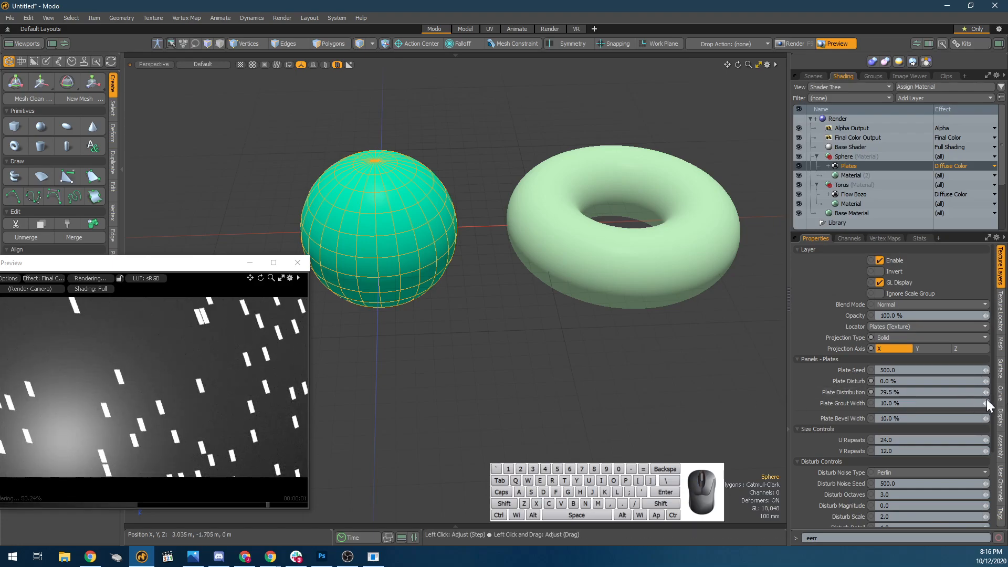
# Set the Plates layer's Plate Distribution to 100% and its Plate Grout Width to 34%.
pyautogui.moveTo(985, 402); pyautogui.dragTo(991, 403)
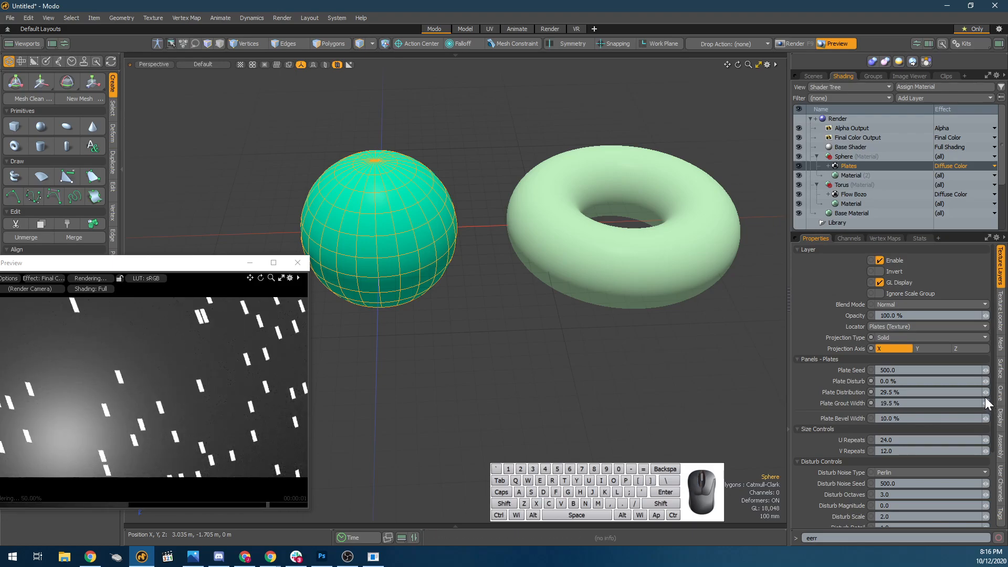
pyautogui.click(986, 394)
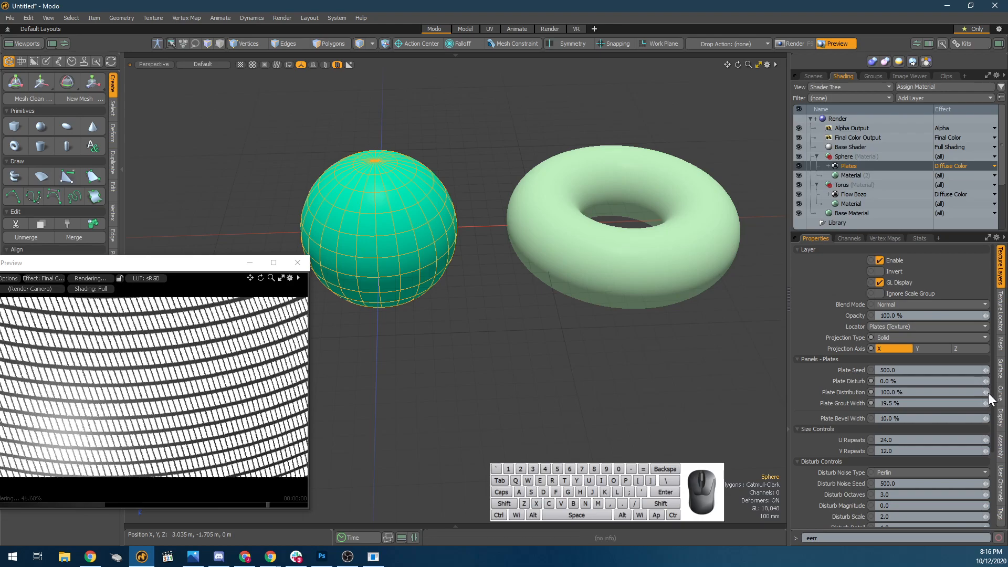
pyautogui.moveTo(988, 405); pyautogui.dragTo(1002, 405)
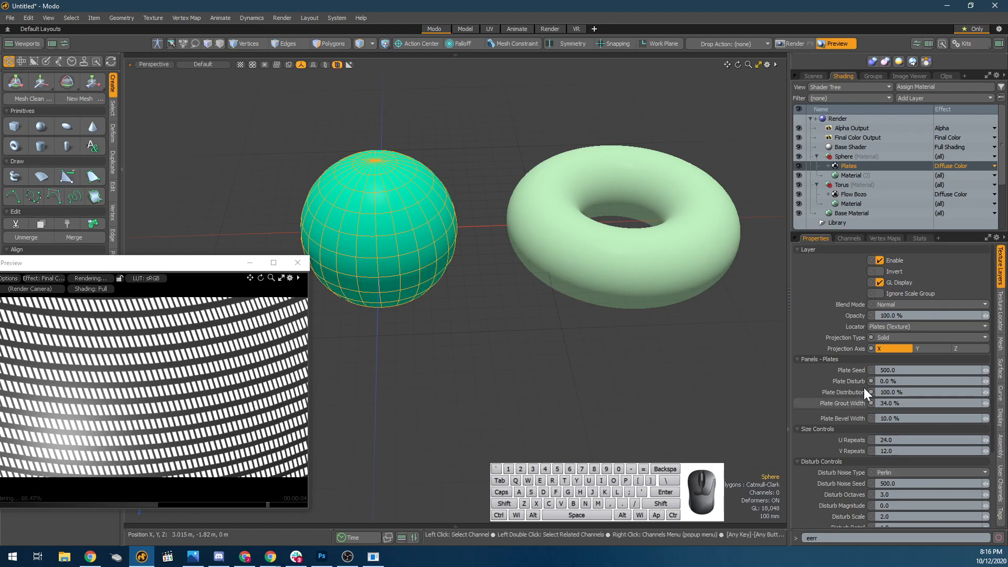
# Set the Plates layer's U Repeats to 4 and V Repeats to 2, showing the whole sphere in the render preview.
pyautogui.moveTo(985, 441); pyautogui.dragTo(929, 441)
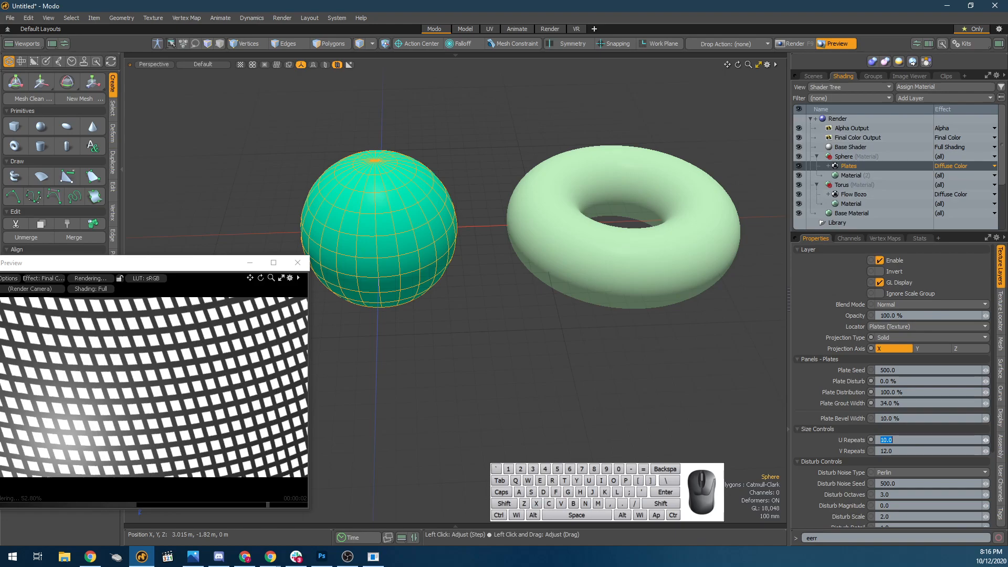
pyautogui.scroll(-6, 172, 390)
pyautogui.scroll(-4, 175, 404)
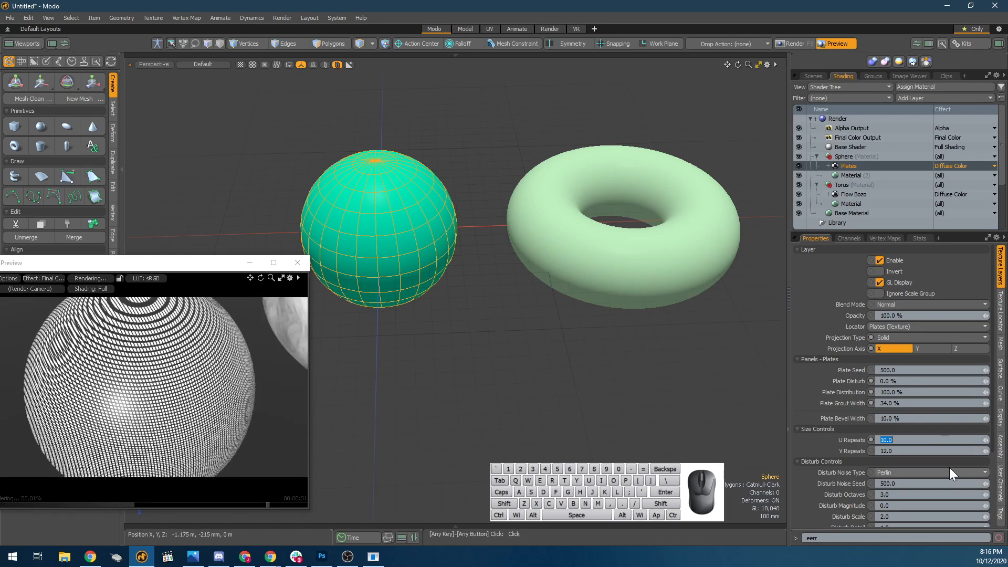
pyautogui.write('4')
pyautogui.press('Tab')
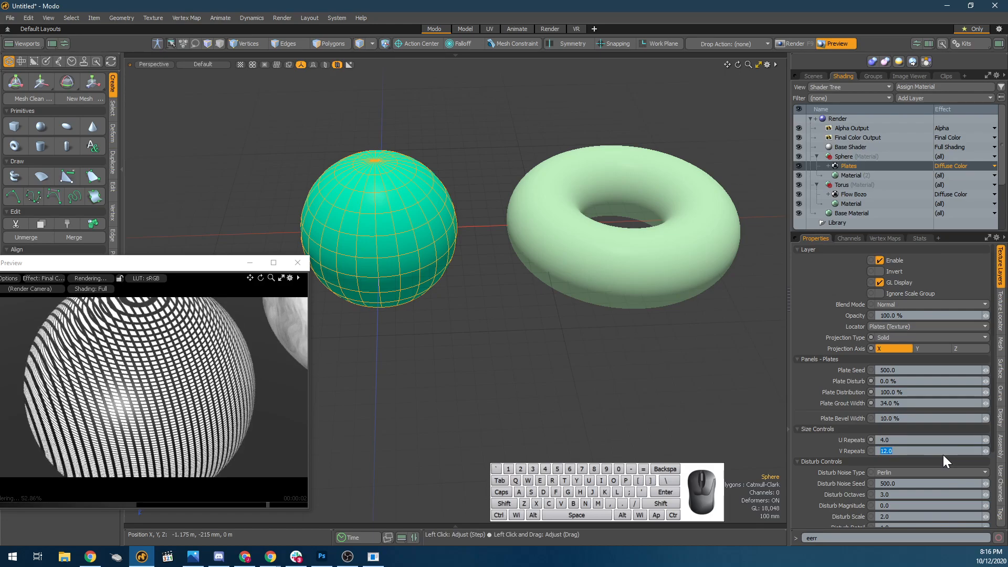
pyautogui.write('2')
pyautogui.press('Tab')
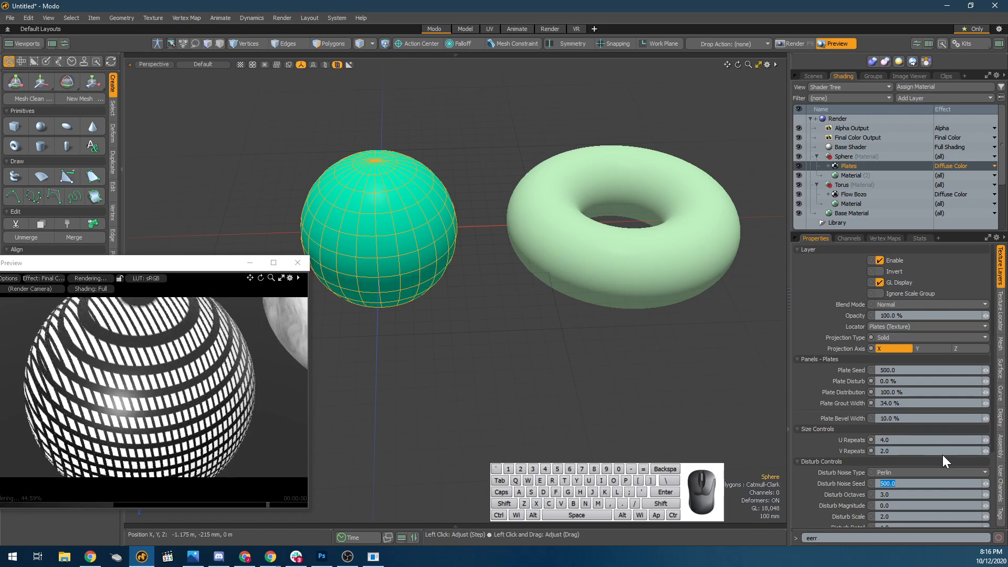
# Set the Plates layer's V Repeats to 3 and check the pattern from different angles in the render preview.
pyautogui.keyDown('alt'); pyautogui.moveTo(81, 375); pyautogui.dragTo(108, 358); pyautogui.keyUp('alt')
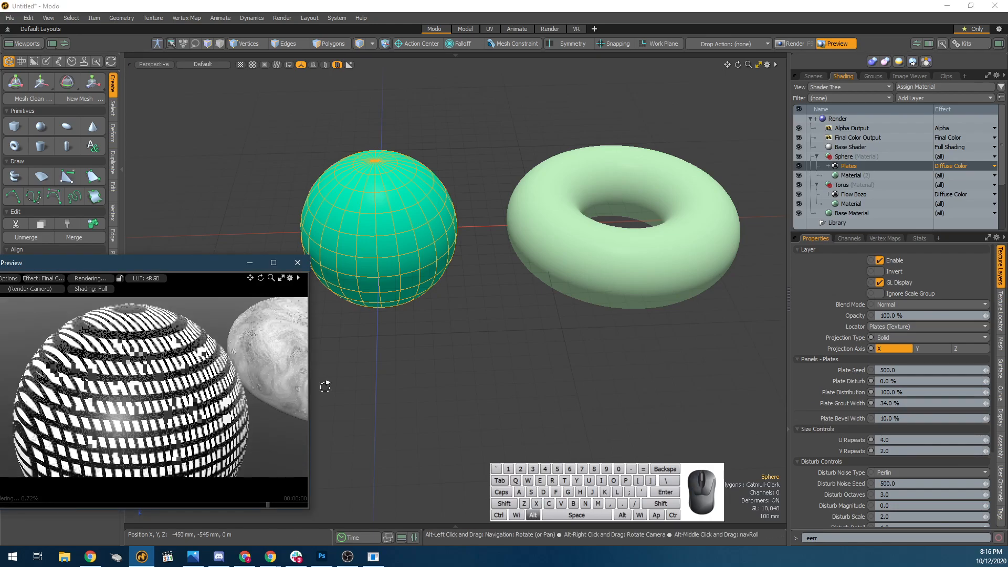
pyautogui.click(986, 449)
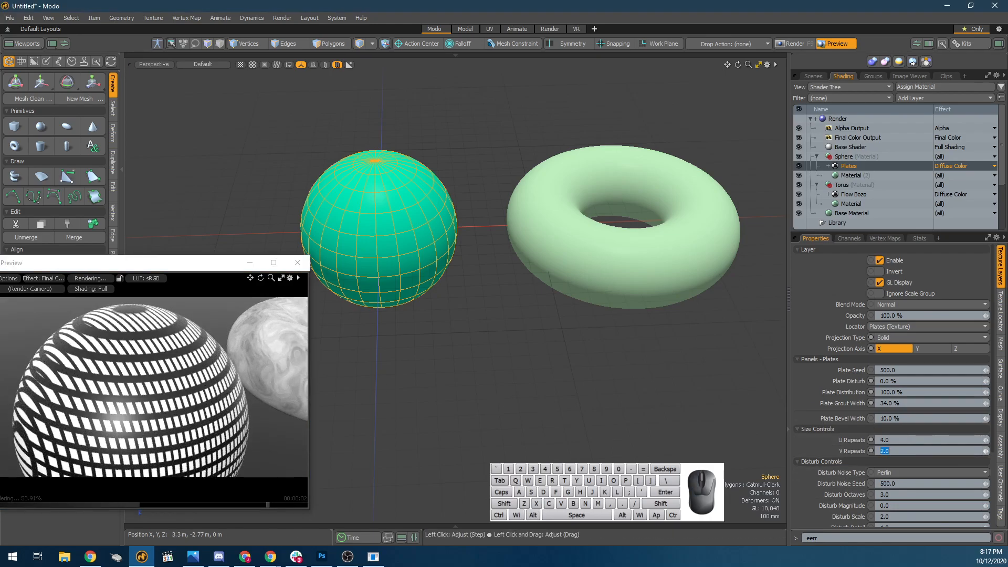
pyautogui.keyDown('alt'); pyautogui.moveTo(165, 413); pyautogui.dragTo(161, 375); pyautogui.keyUp('alt')
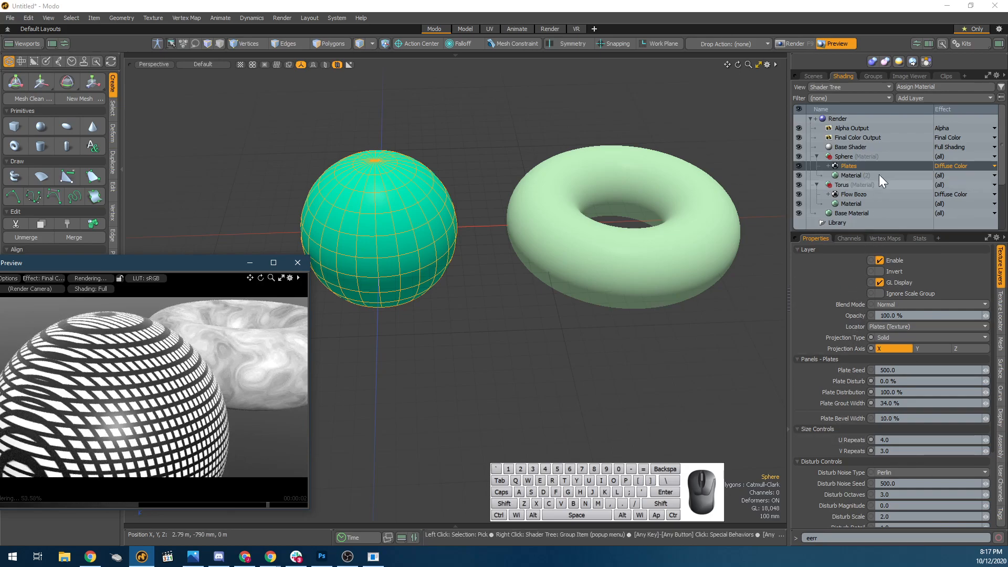
# Set the Background Color of the torus's Flow Bozo layer to orange-red (1.0, 0.32, 0.0).
pyautogui.click(856, 194)
pyautogui.scroll(1, 263, 389)
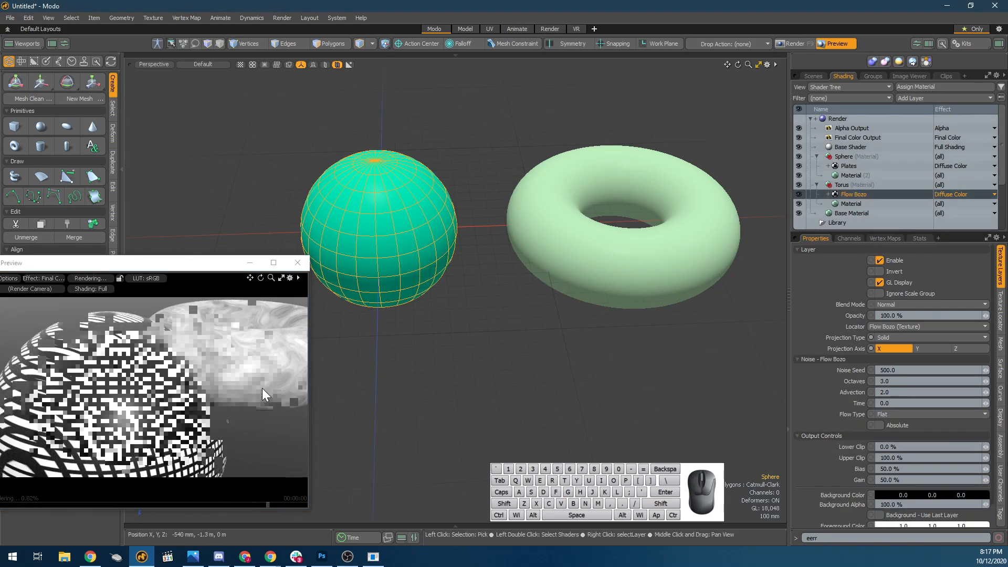
pyautogui.scroll(-3, 294, 399)
pyautogui.keyDown('alt'); pyautogui.moveTo(210, 413); pyautogui.dragTo(295, 377); pyautogui.keyUp('alt')
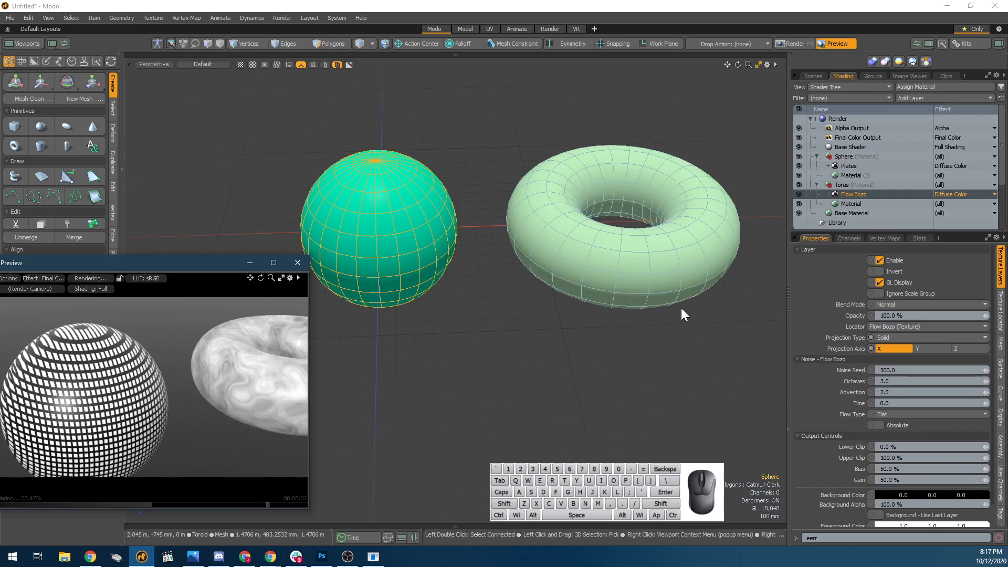
pyautogui.click(883, 493)
pyautogui.moveTo(681, 407); pyautogui.dragTo(708, 407)
pyautogui.moveTo(643, 327); pyautogui.dragTo(686, 319)
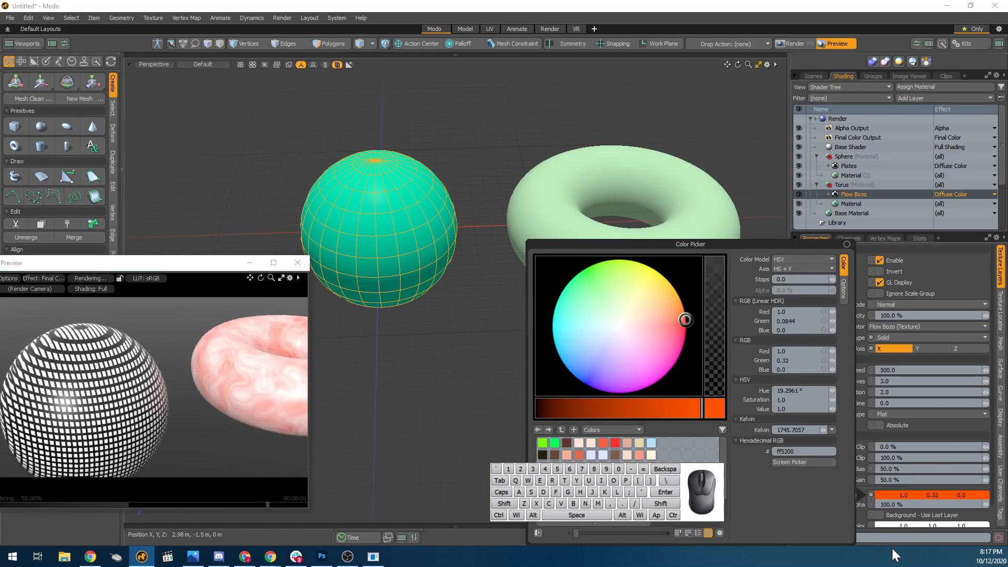
# Set the Foreground Color of the torus's Flow Bozo layer to black (0.0, 0.0, 0.0).
pyautogui.scroll(-2, 939, 494)
pyautogui.click(941, 504)
pyautogui.click(934, 502)
pyautogui.moveTo(677, 408); pyautogui.dragTo(201, 380)
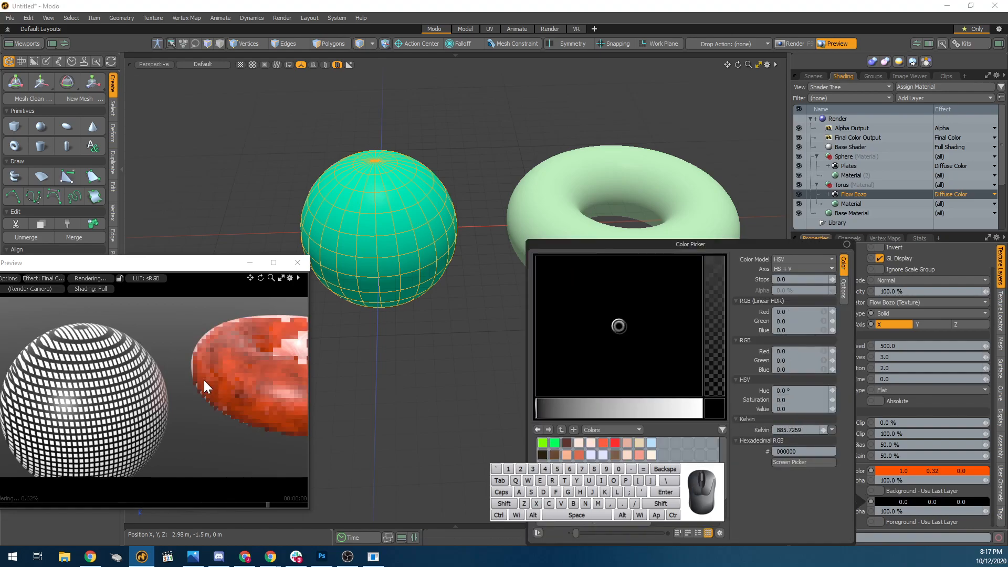
pyautogui.click(474, 341)
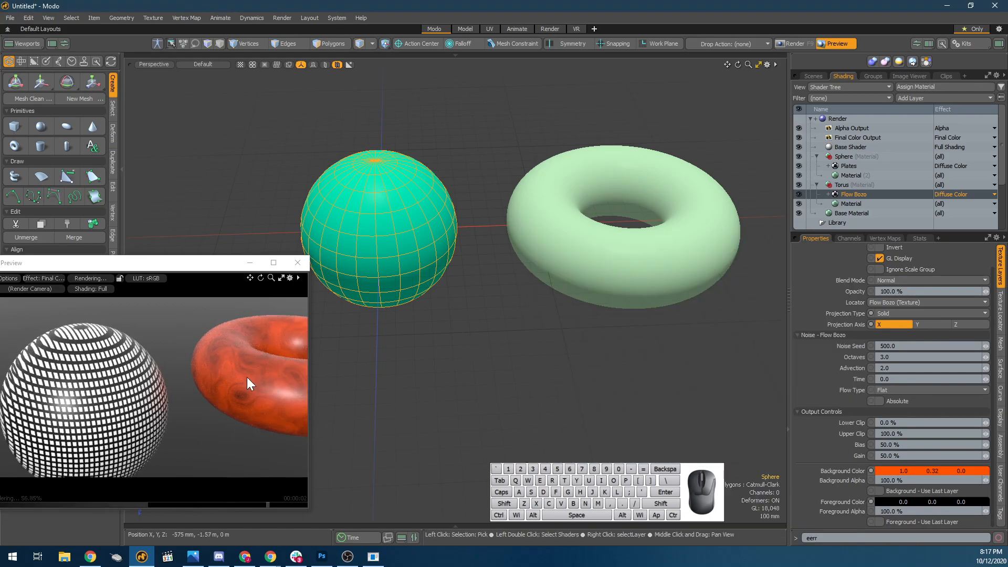
# Bring the whole torus into view in the render preview and select the Flow Bozo layer's Projection Type channel.
pyautogui.keyDown('alt'); pyautogui.moveTo(250, 377); pyautogui.dragTo(210, 407); pyautogui.keyUp('alt')
pyautogui.keyDown('alt'); pyautogui.keyDown('shift'); pyautogui.moveTo(223, 357); pyautogui.dragTo(210, 402); pyautogui.keyUp('shift'); pyautogui.keyUp('alt')
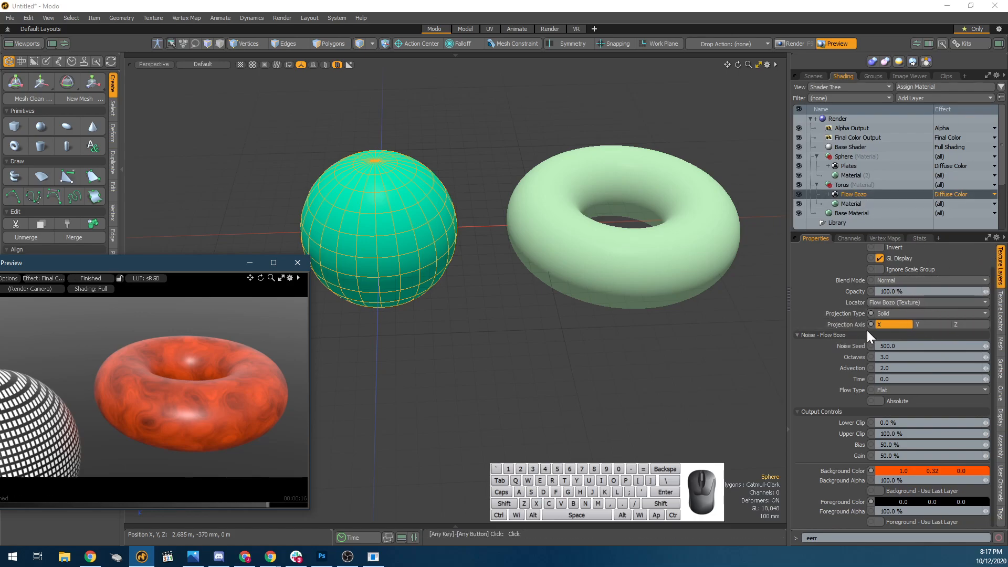
pyautogui.click(840, 312)
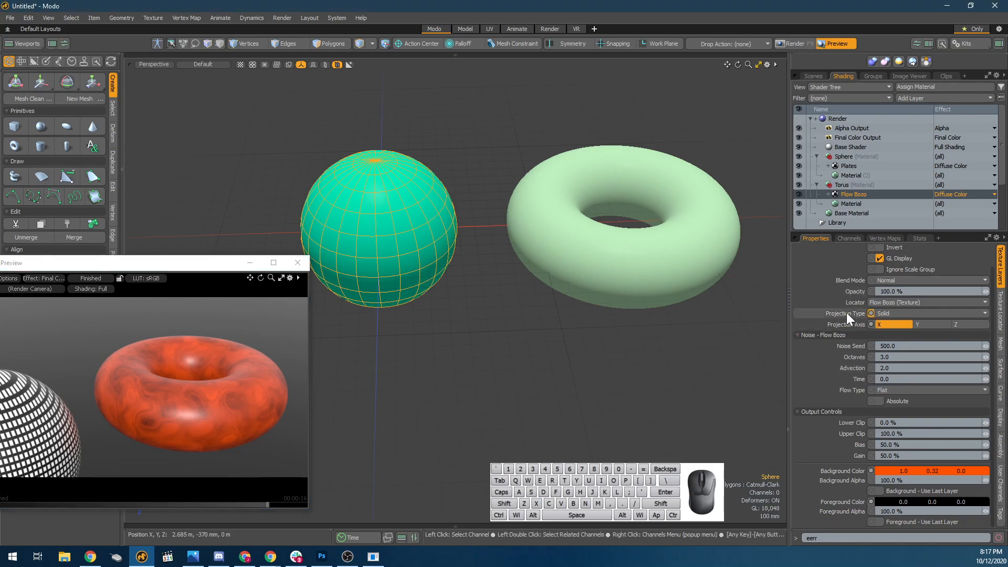
# Keep the torus's Flow Bozo layer on Solid projection and lower its Noise Seed to 149.
pyautogui.click(963, 314)
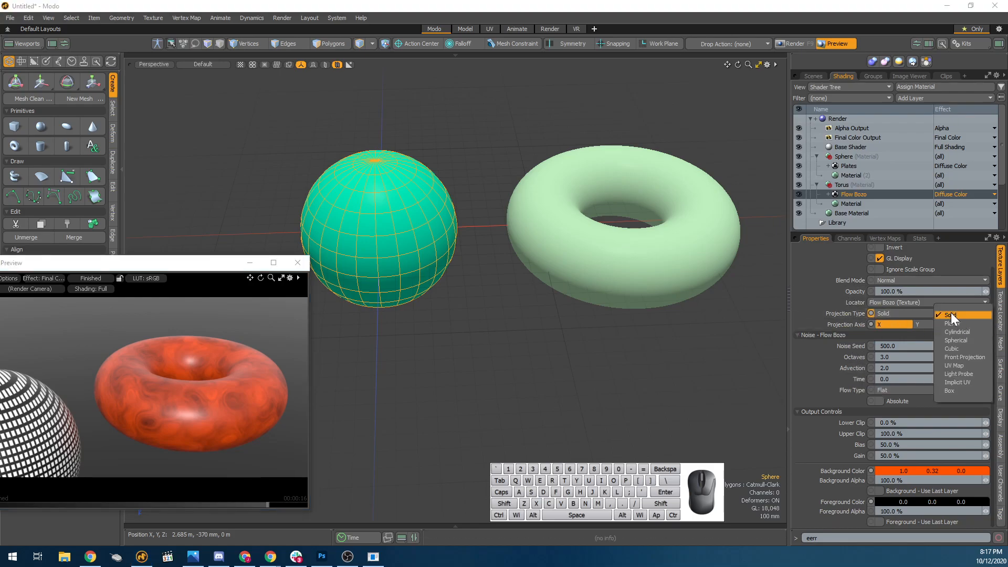
pyautogui.click(950, 314)
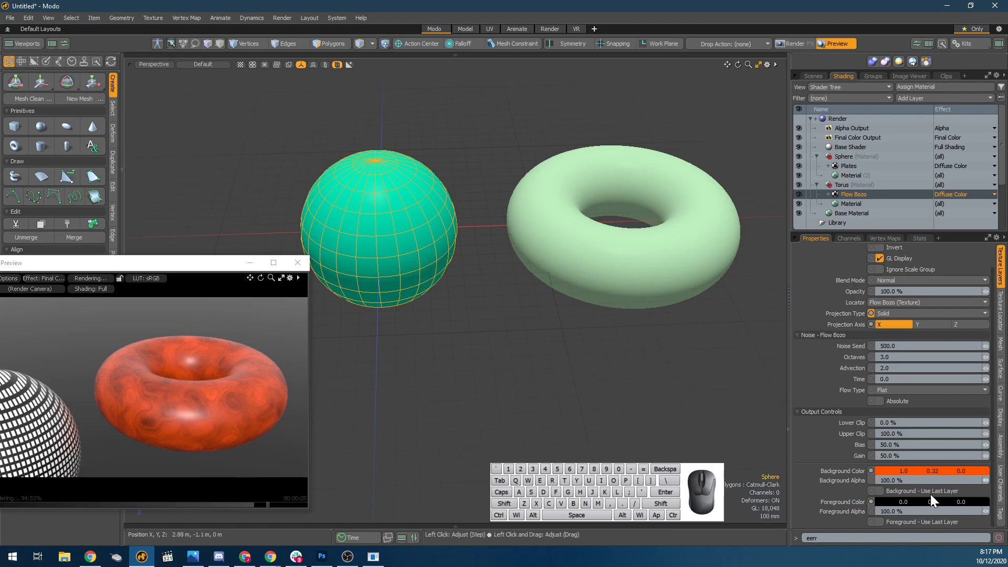
pyautogui.moveTo(985, 347); pyautogui.dragTo(953, 346)
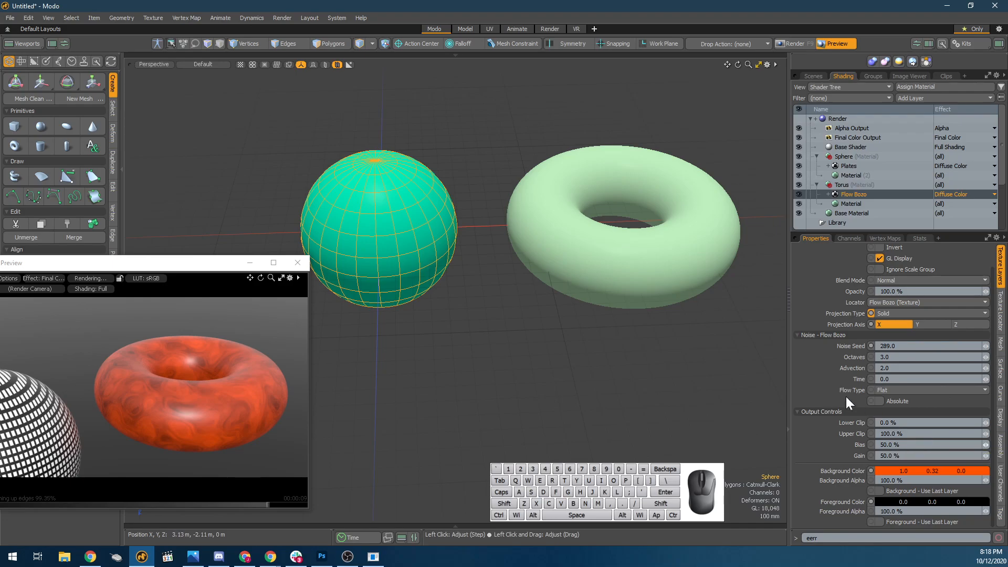
pyautogui.moveTo(986, 346); pyautogui.dragTo(912, 346)
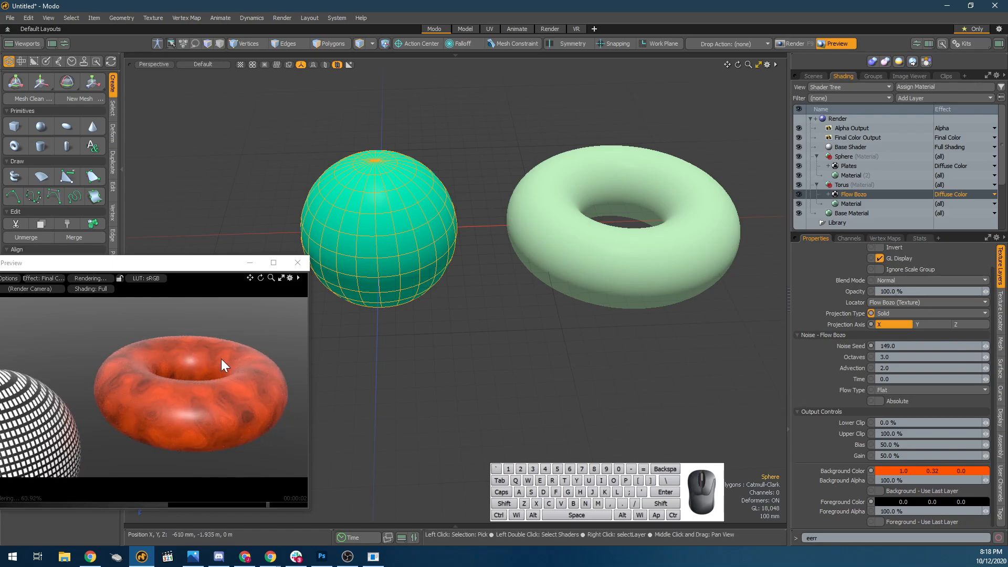
pyautogui.moveTo(181, 262); pyautogui.dragTo(290, 279)
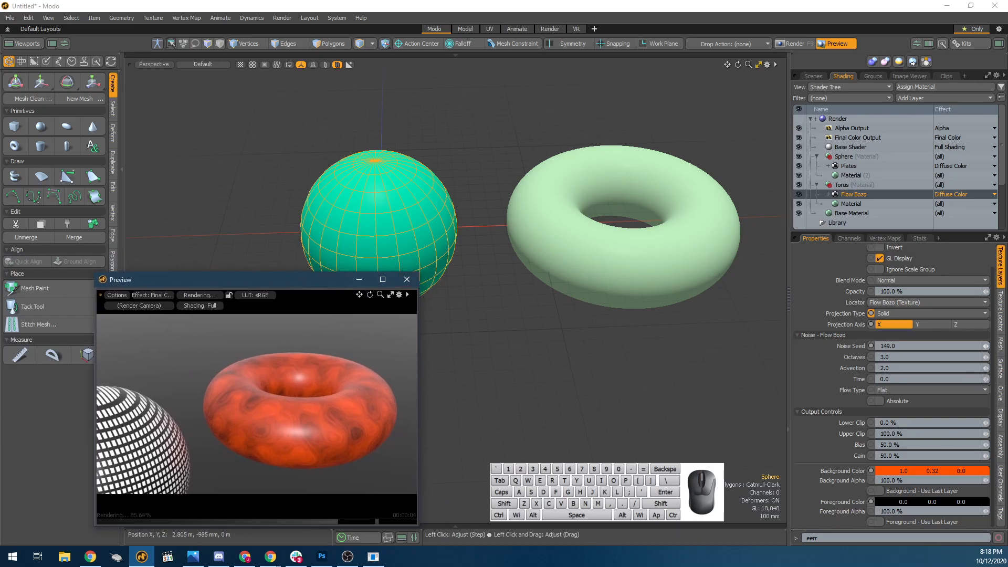
# Set the Flow Bozo layer's Noise Seed to 141 and check the torus in the render preview.
pyautogui.click(982, 348)
pyautogui.click(985, 348)
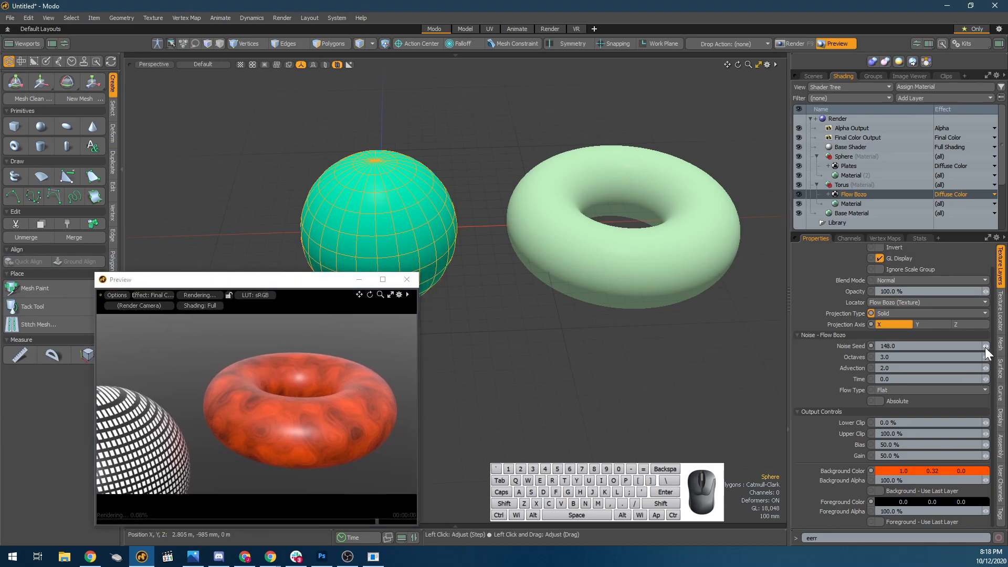
pyautogui.click(985, 347)
pyautogui.click(985, 348)
pyautogui.click(985, 348)
pyautogui.click(985, 348)
pyautogui.click(985, 347)
pyautogui.click(985, 348)
pyautogui.click(985, 348)
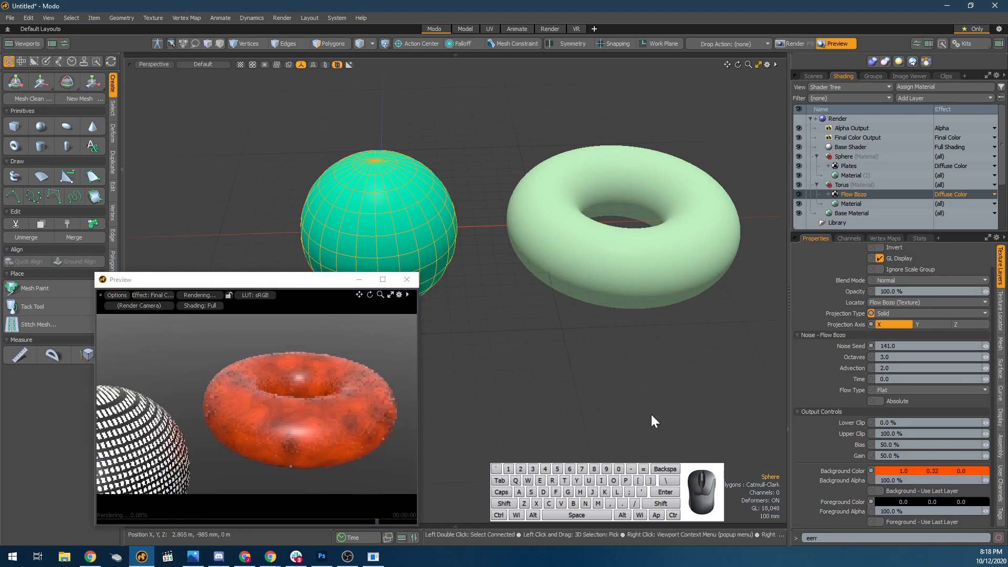
pyautogui.keyDown('alt'); pyautogui.moveTo(214, 428); pyautogui.dragTo(322, 401); pyautogui.keyUp('alt')
pyautogui.scroll(1, 363, 390)
pyautogui.moveTo(363, 390); pyautogui.dragTo(303, 397, button='middle')
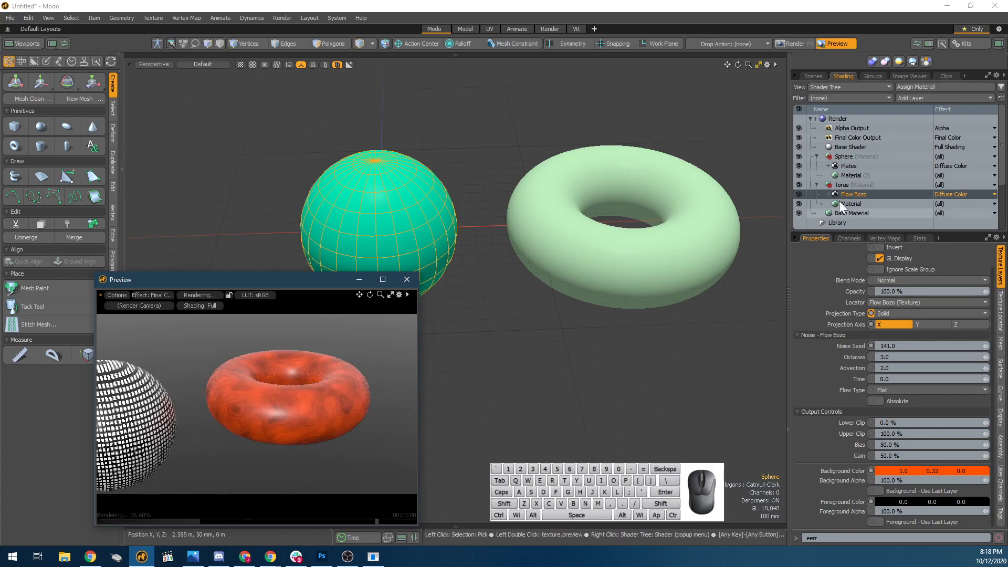
# Try the Add blend mode on the sphere's Plates layer.
pyautogui.click(848, 165)
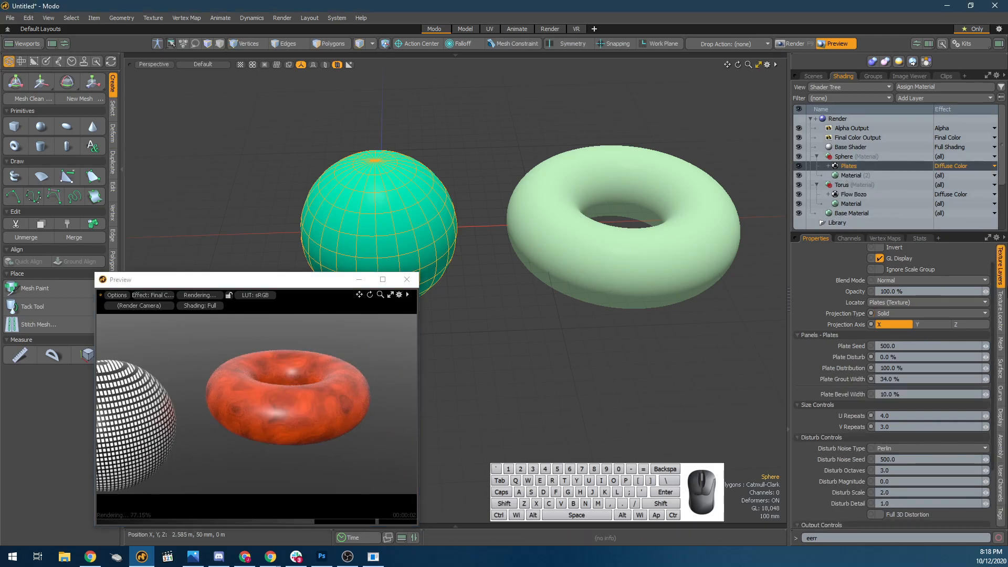
pyautogui.scroll(1, 899, 335)
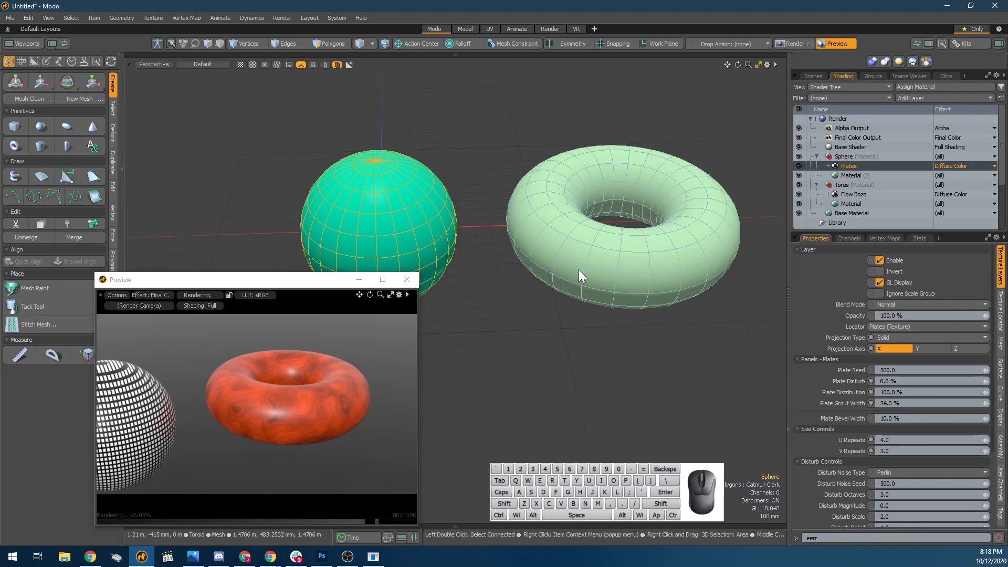
pyautogui.click(911, 305)
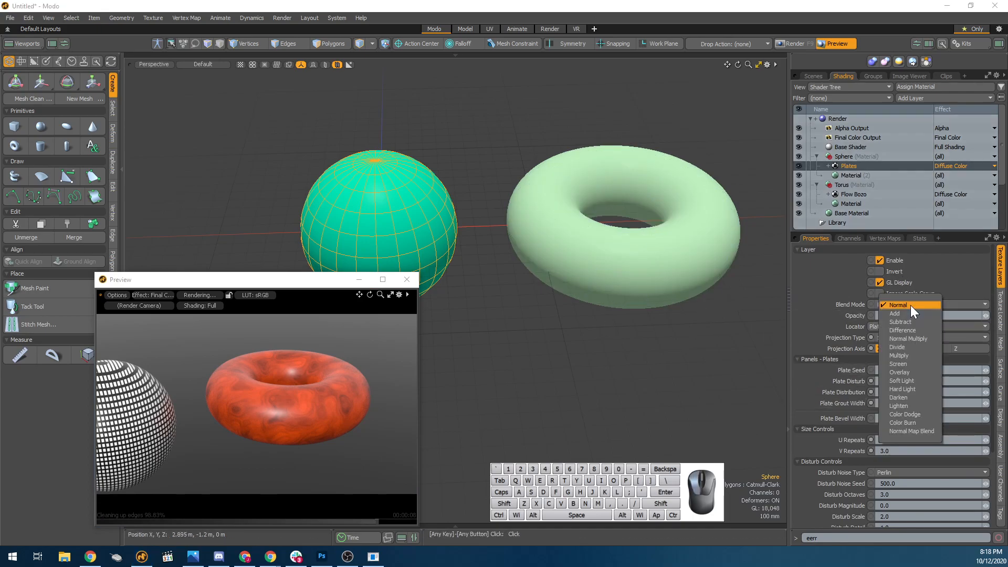
pyautogui.click(916, 313)
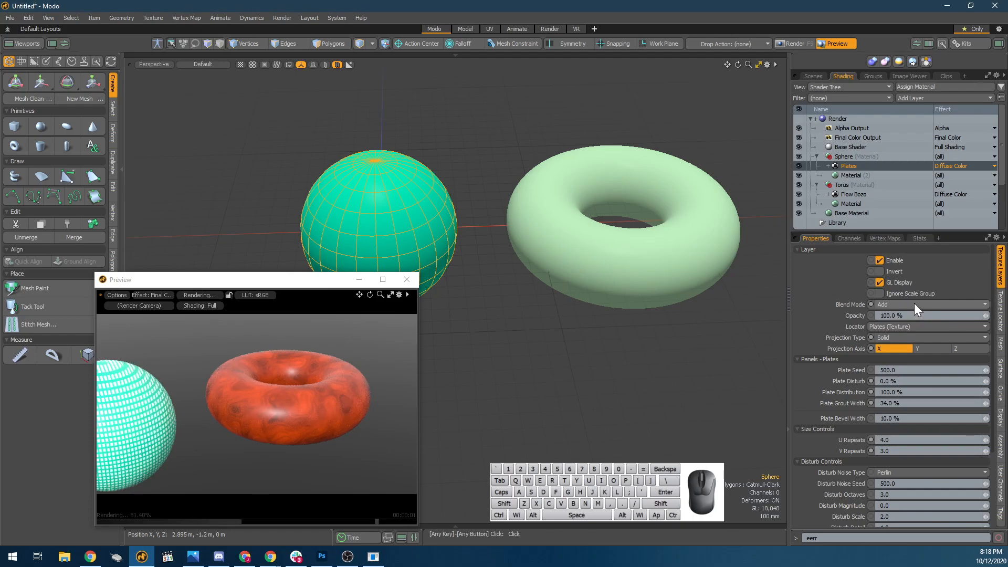
# Try different blend modes on the torus's Flow Bozo layer, including Add, Subtract and Color Dodge.
pyautogui.click(852, 194)
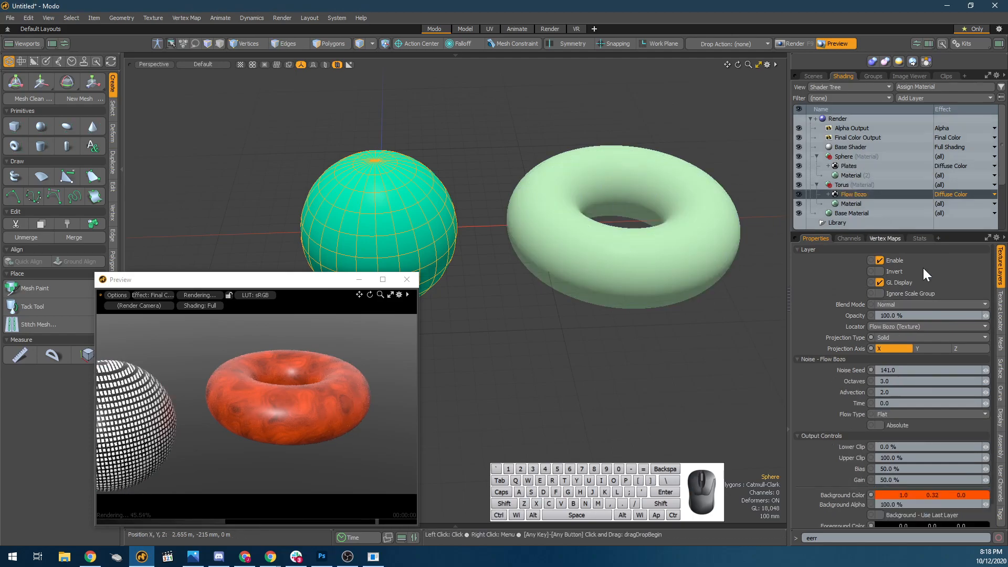
pyautogui.click(925, 303)
pyautogui.click(925, 304)
pyautogui.click(924, 303)
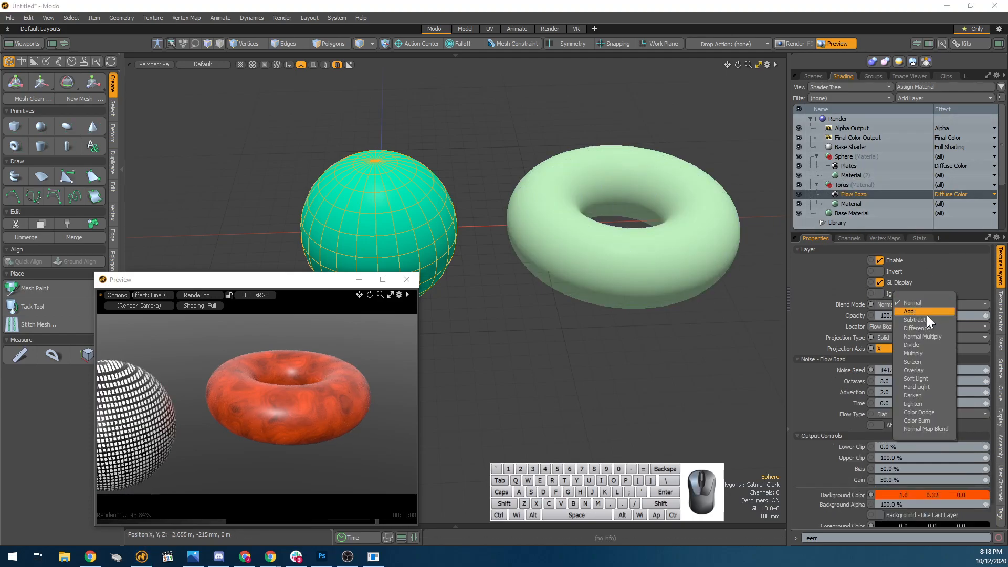
pyautogui.click(926, 315)
pyautogui.click(916, 302)
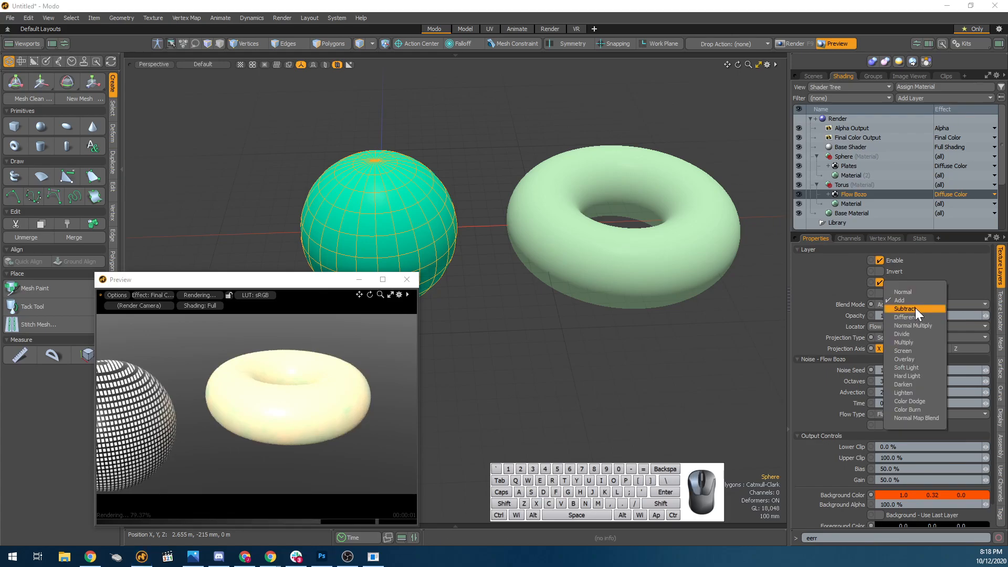
pyautogui.click(916, 307)
pyautogui.click(909, 304)
pyautogui.click(913, 336)
pyautogui.click(913, 304)
pyautogui.click(913, 336)
pyautogui.click(905, 304)
pyautogui.click(901, 328)
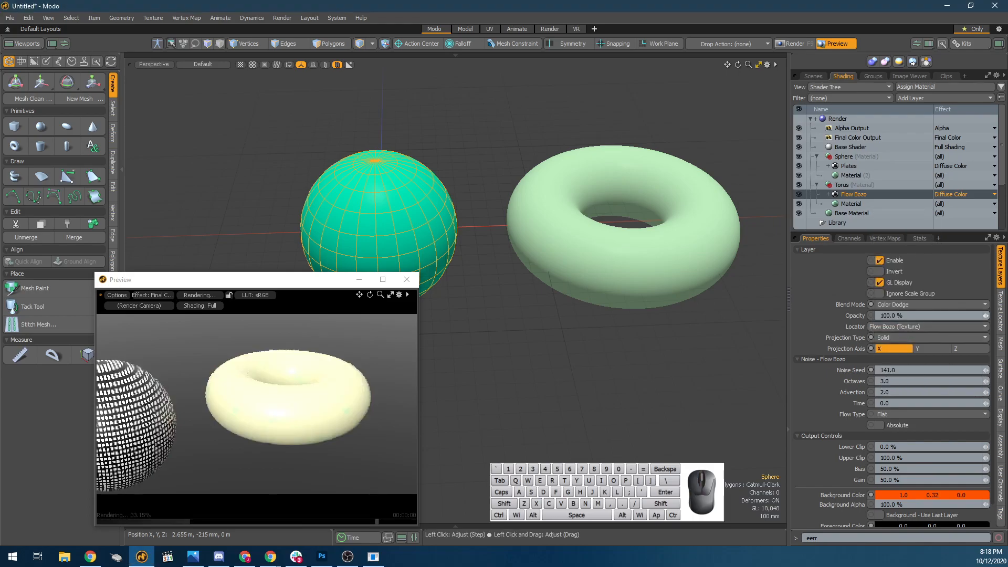
# Return the Flow Bozo layer's Blend Mode to Normal and set its Opacity to 70.5%.
pyautogui.click(901, 307)
pyautogui.click(886, 196)
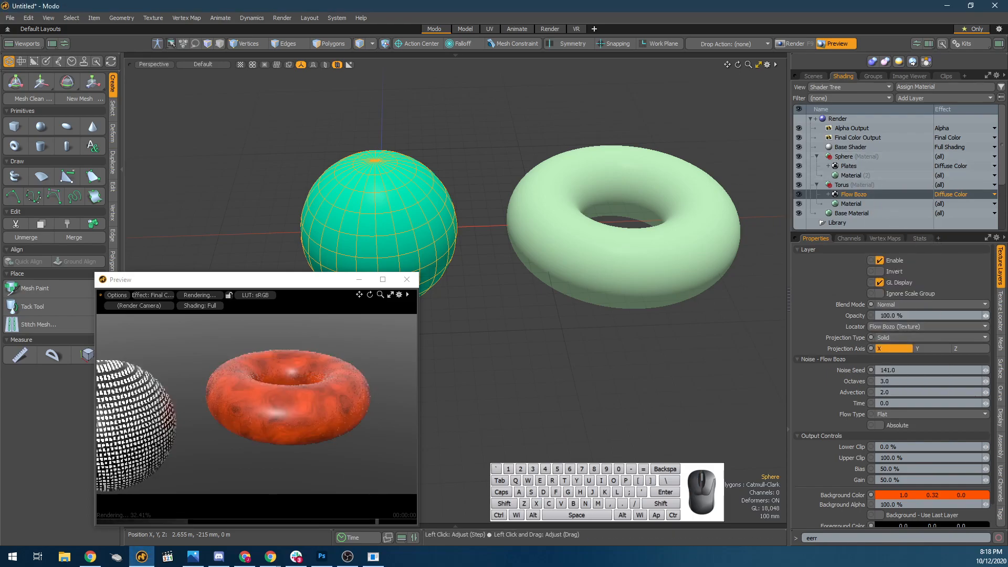
pyautogui.moveTo(986, 315); pyautogui.dragTo(962, 316)
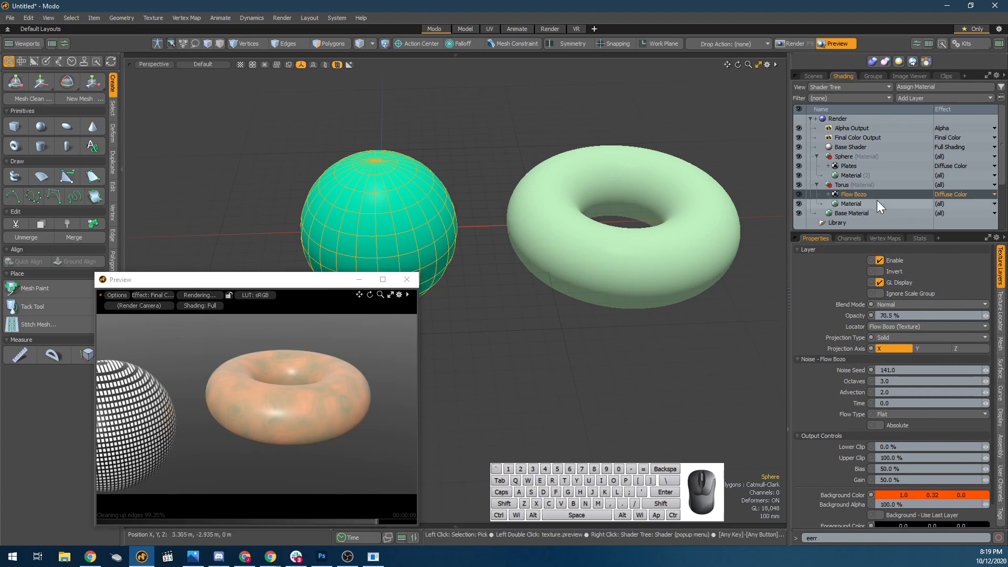
# Examine the projection and transform settings of the Flow Bozo layer's texture locator.
pyautogui.click(828, 194)
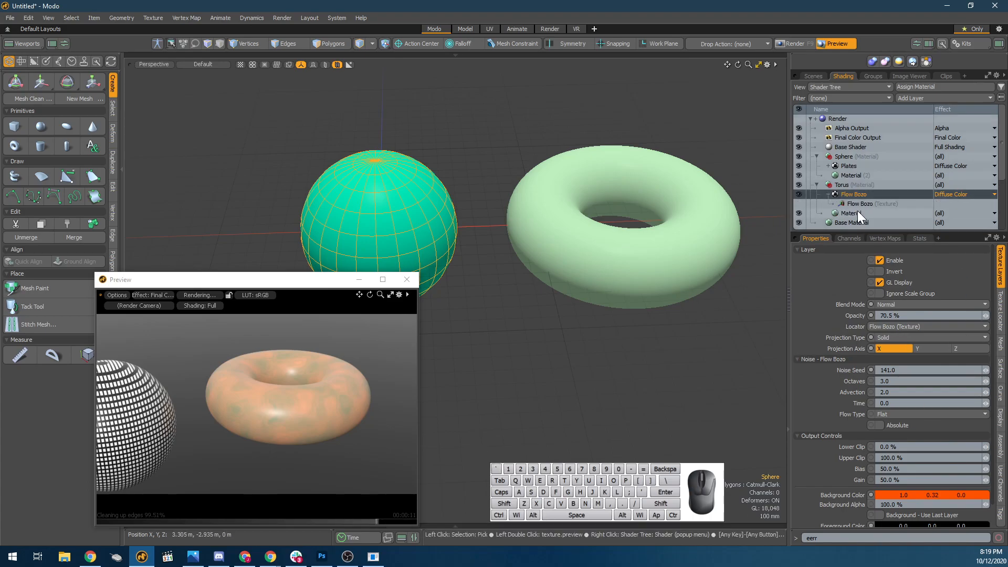
pyautogui.click(859, 206)
pyautogui.click(828, 194)
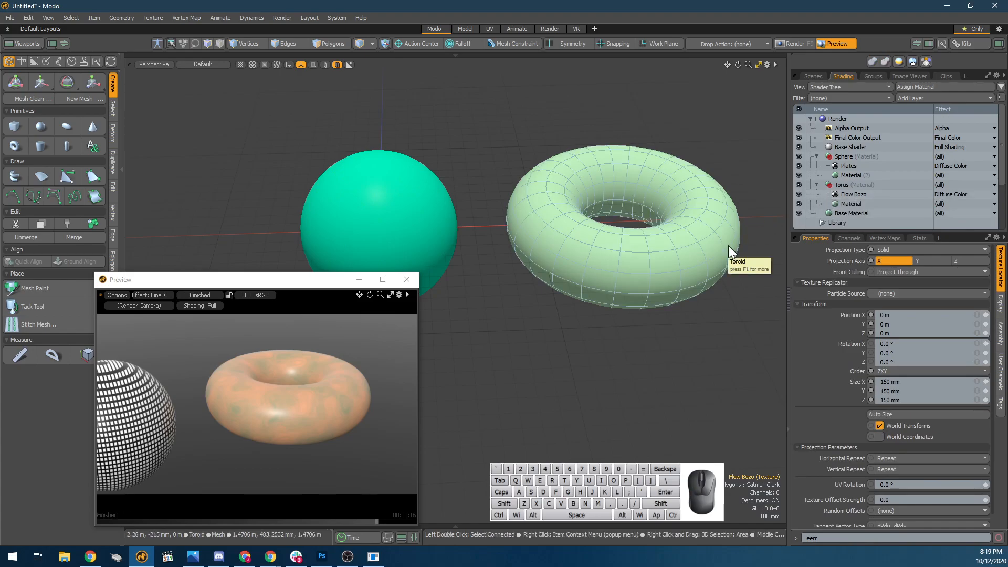
# Hide the Toroid mesh in the scene and select the Sphere mesh.
pyautogui.click(648, 295)
pyautogui.click(451, 230)
pyautogui.click(713, 262)
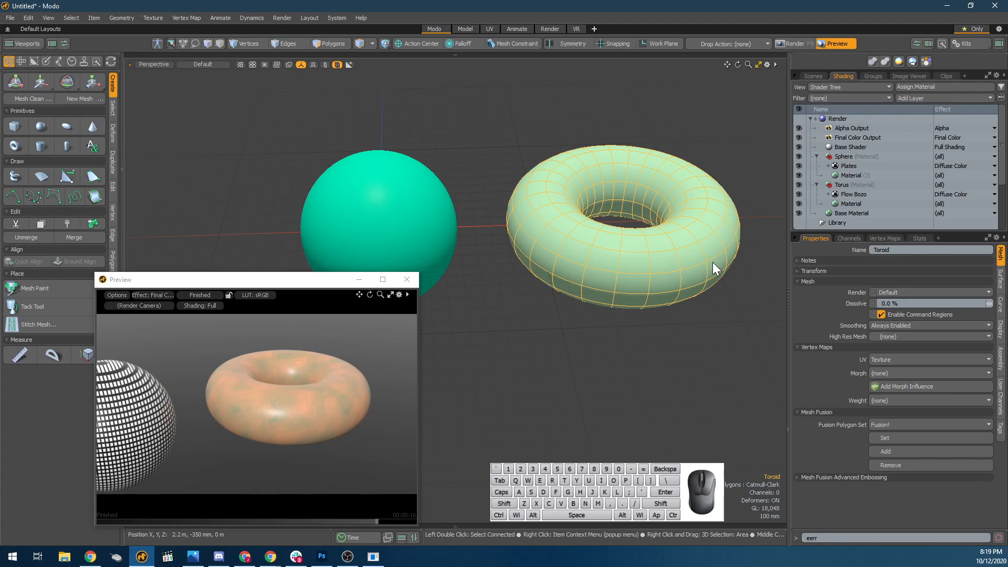
pyautogui.click(812, 75)
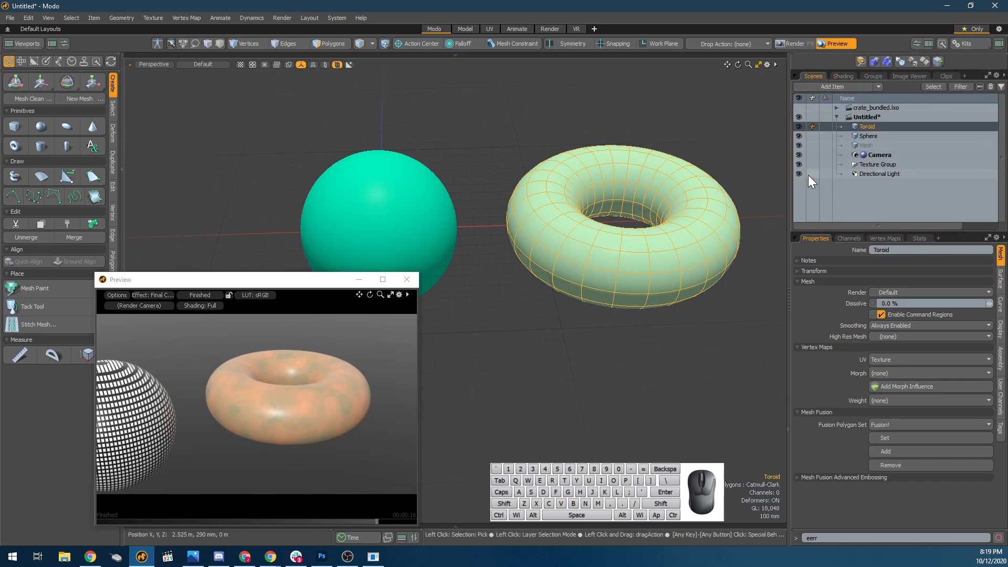
pyautogui.click(799, 128)
pyautogui.click(882, 136)
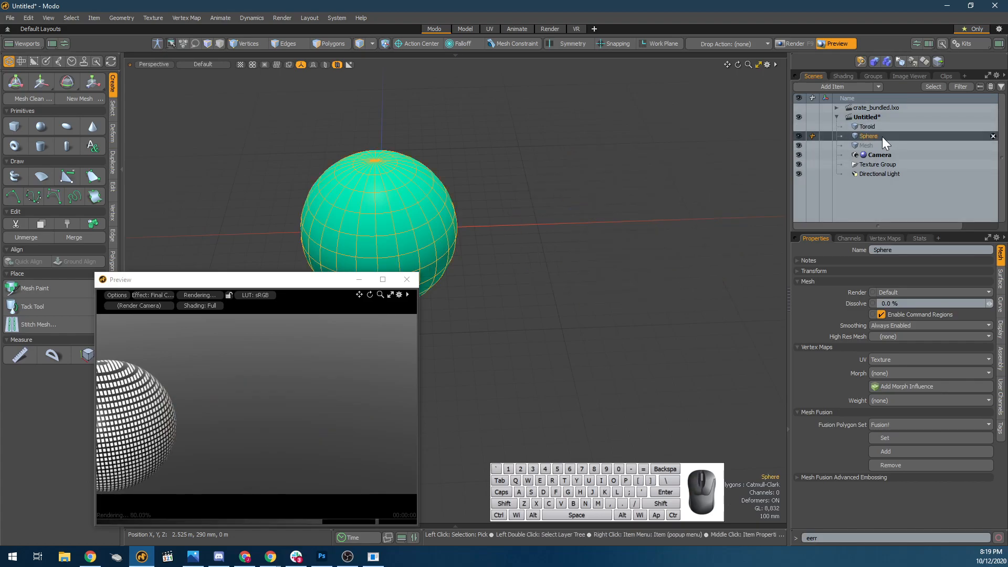
# Try an Environment Intensity of 0.0 and undo the change.
pyautogui.click(851, 77)
pyautogui.scroll(-5, 876, 182)
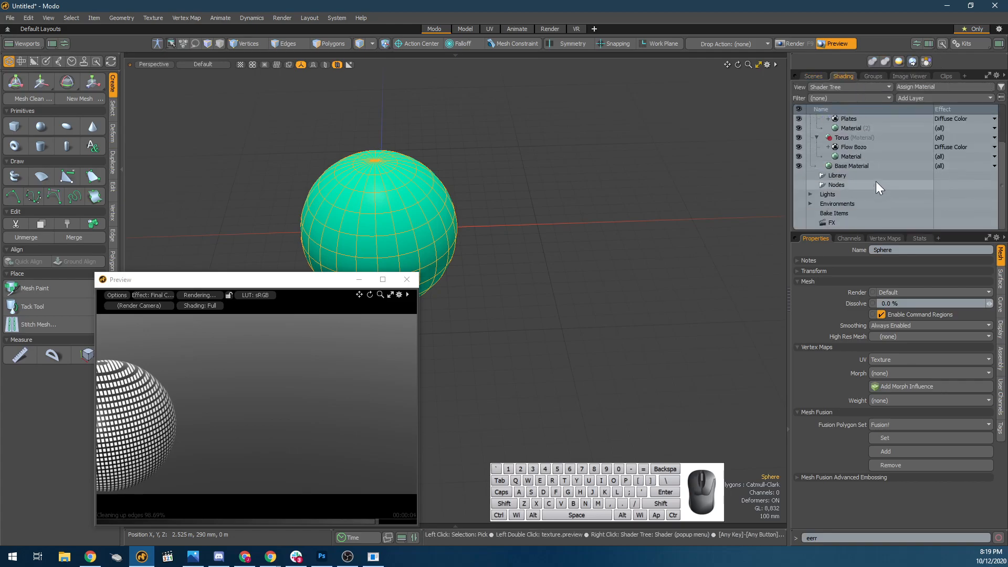
pyautogui.click(810, 203)
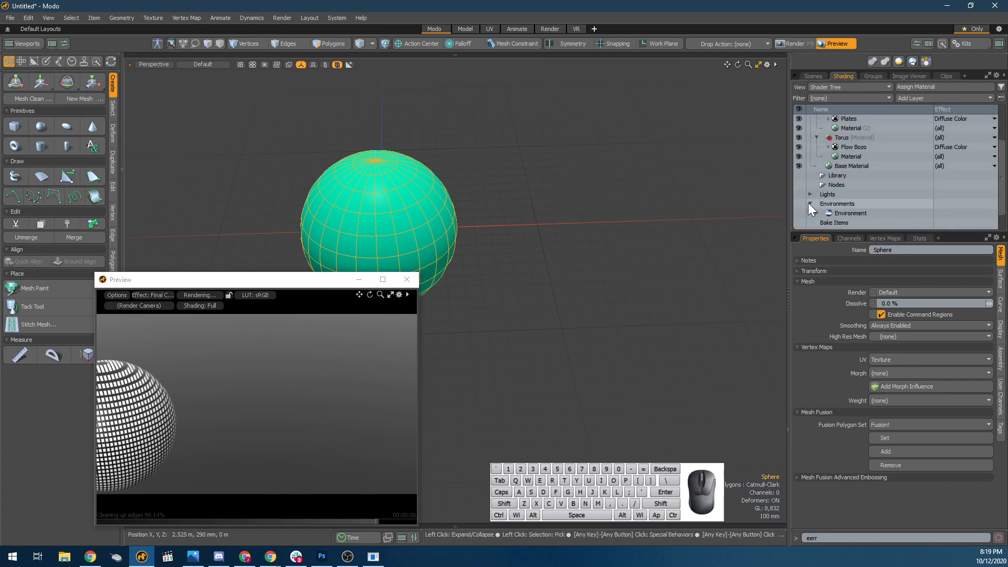
pyautogui.click(835, 214)
pyautogui.moveTo(924, 261); pyautogui.dragTo(819, 256)
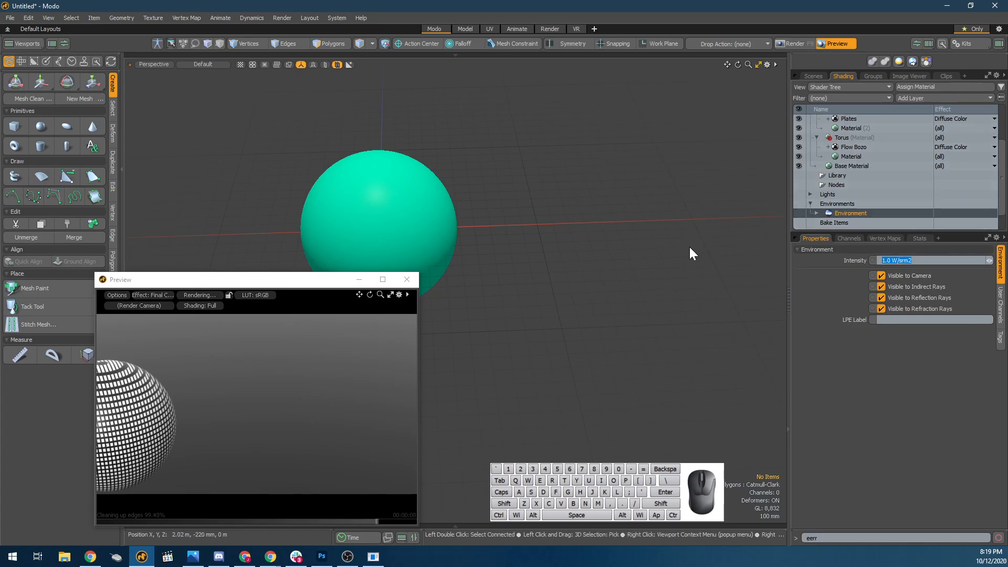
pyautogui.write('0')
pyautogui.press('Return')
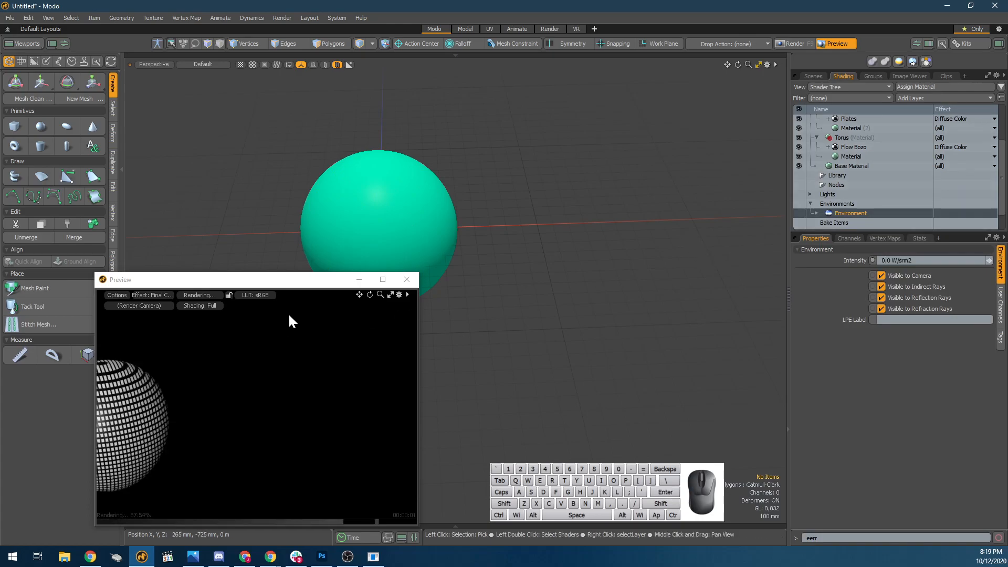
pyautogui.keyDown('alt'); pyautogui.moveTo(359, 192); pyautogui.dragTo(366, 206); pyautogui.keyUp('alt')
pyautogui.hotkey('ctrl', 'z')
pyautogui.hotkey('ctrl', 'z')
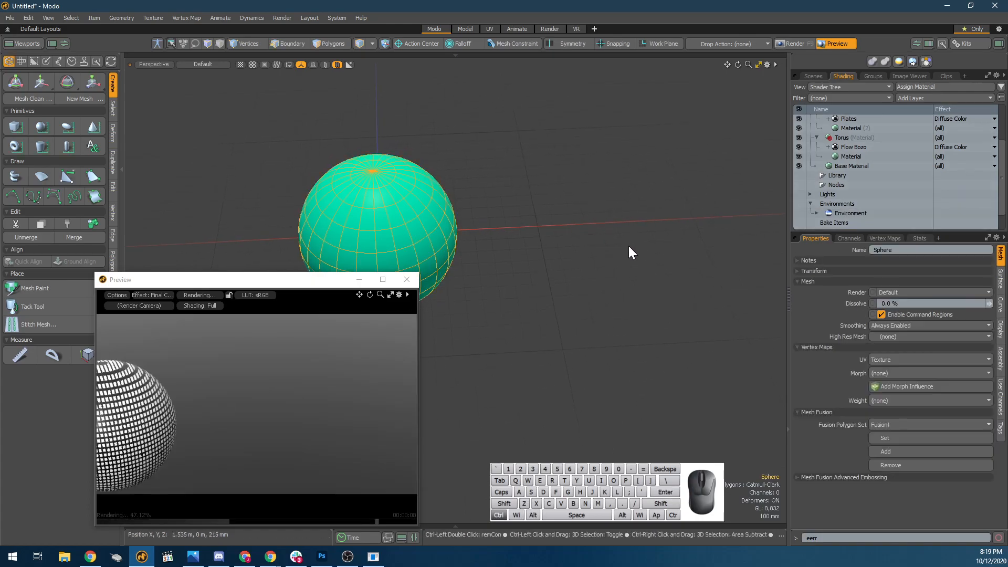
# Select the sphere's Plates layer in the Shader Tree and frame the sphere large in the render preview.
pyautogui.keyDown('alt'); pyautogui.moveTo(473, 269); pyautogui.dragTo(605, 207); pyautogui.keyUp('alt')
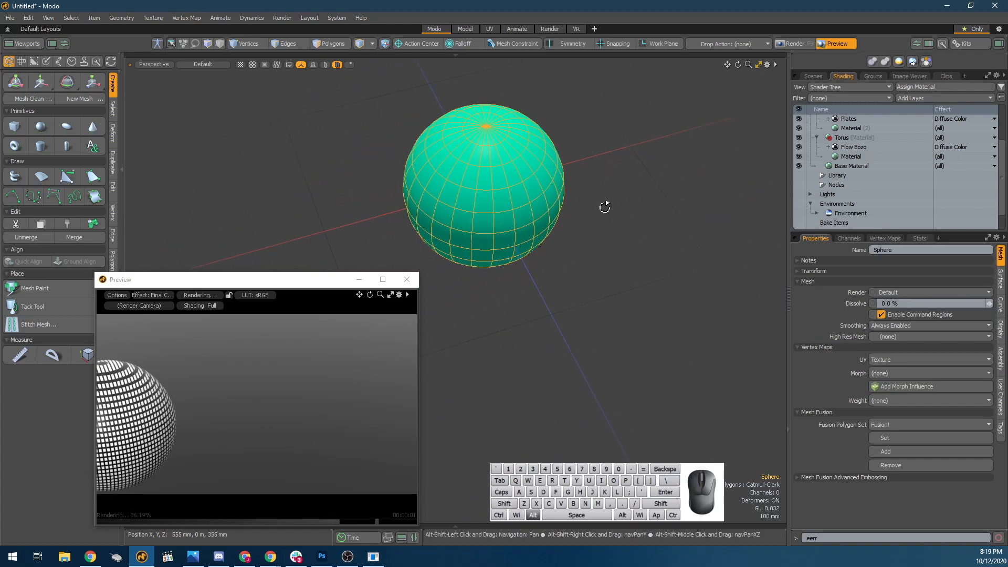
pyautogui.click(820, 75)
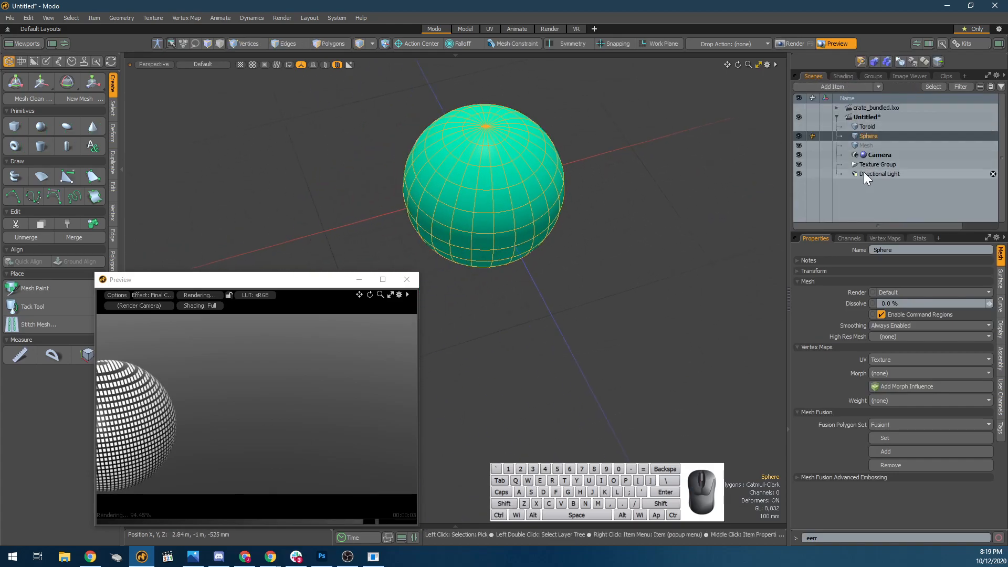
pyautogui.click(846, 77)
pyautogui.click(847, 147)
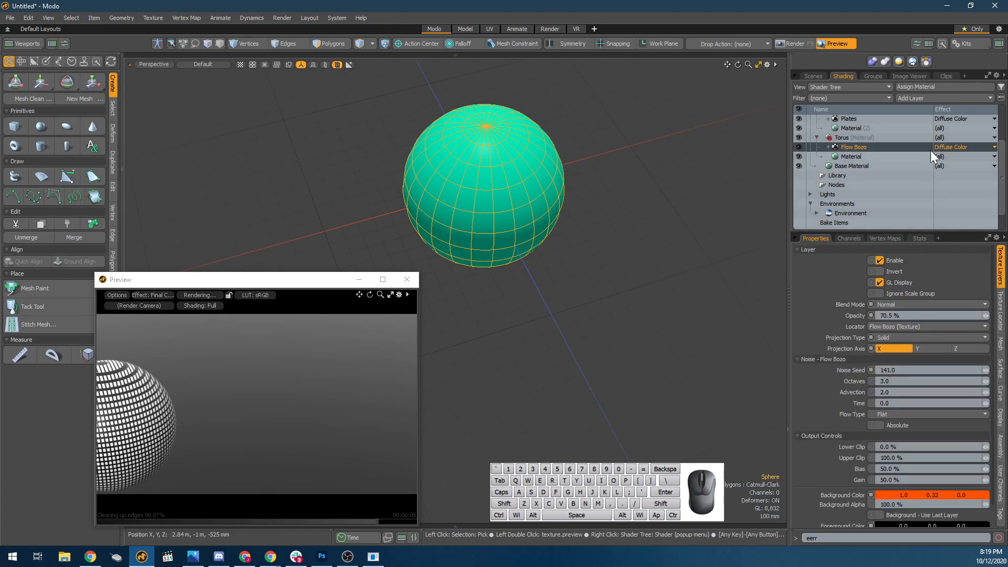
pyautogui.scroll(3, 861, 159)
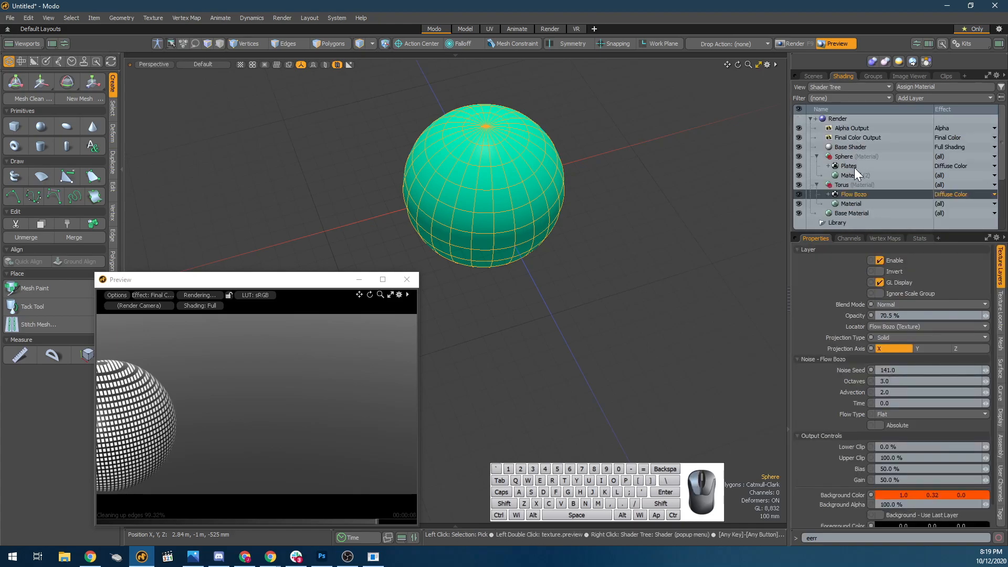
pyautogui.click(851, 166)
pyautogui.keyDown('alt'); pyautogui.keyDown('shift'); pyautogui.moveTo(184, 397); pyautogui.dragTo(254, 379); pyautogui.keyUp('shift'); pyautogui.keyUp('alt')
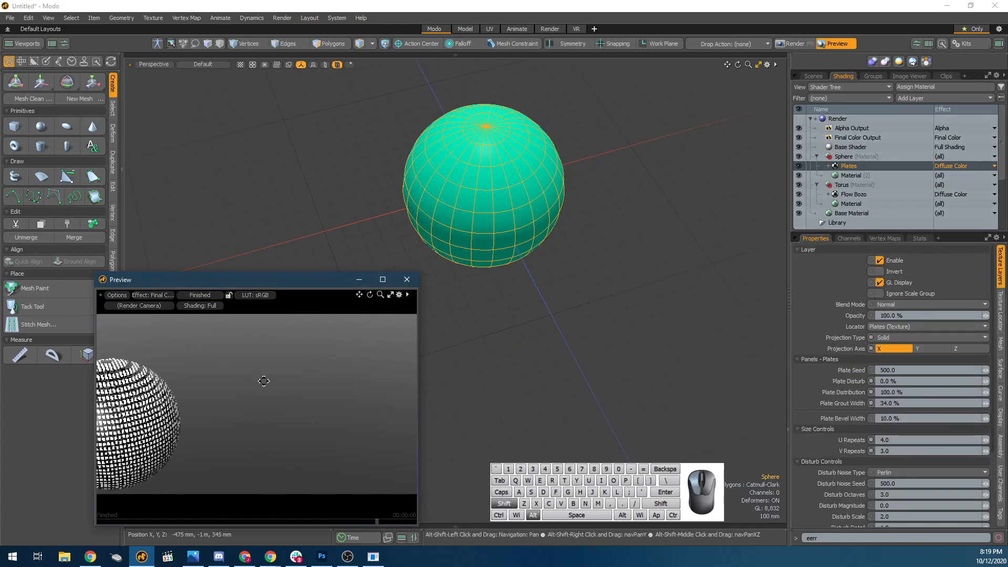
pyautogui.keyDown('alt'); pyautogui.keyDown('shift'); pyautogui.moveTo(222, 420); pyautogui.dragTo(247, 421); pyautogui.keyUp('shift'); pyautogui.keyUp('alt')
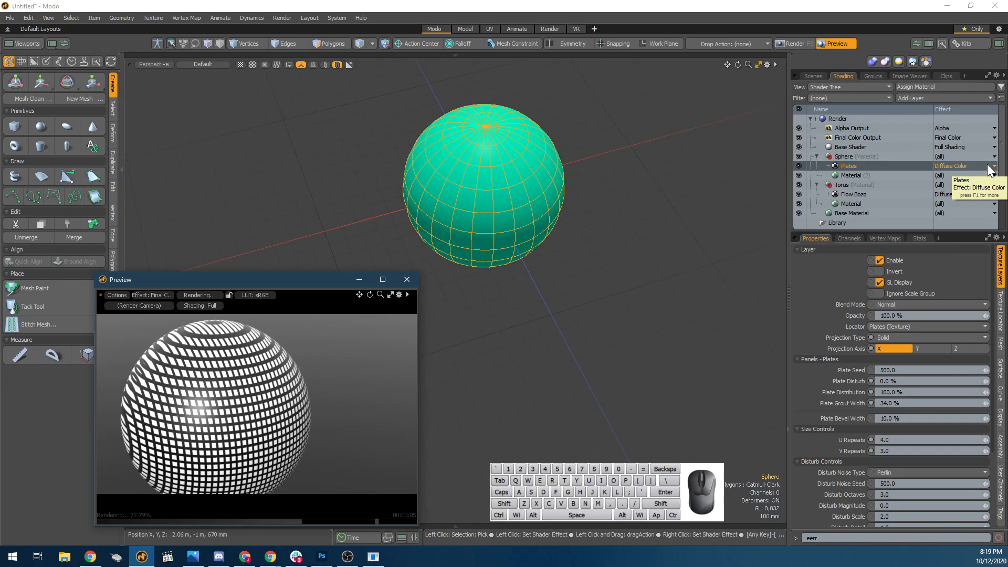
pyautogui.click(911, 175)
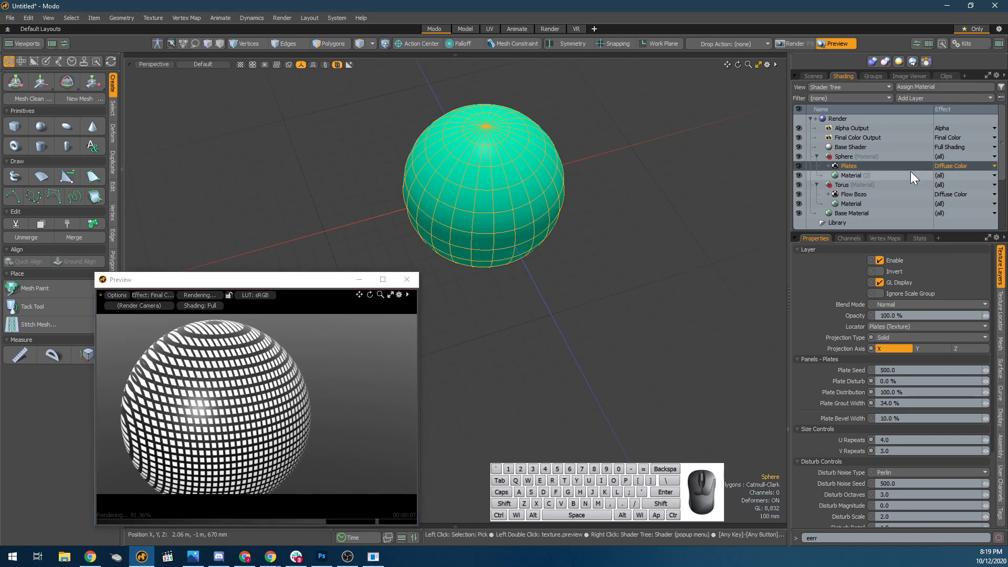
pyautogui.click(964, 157)
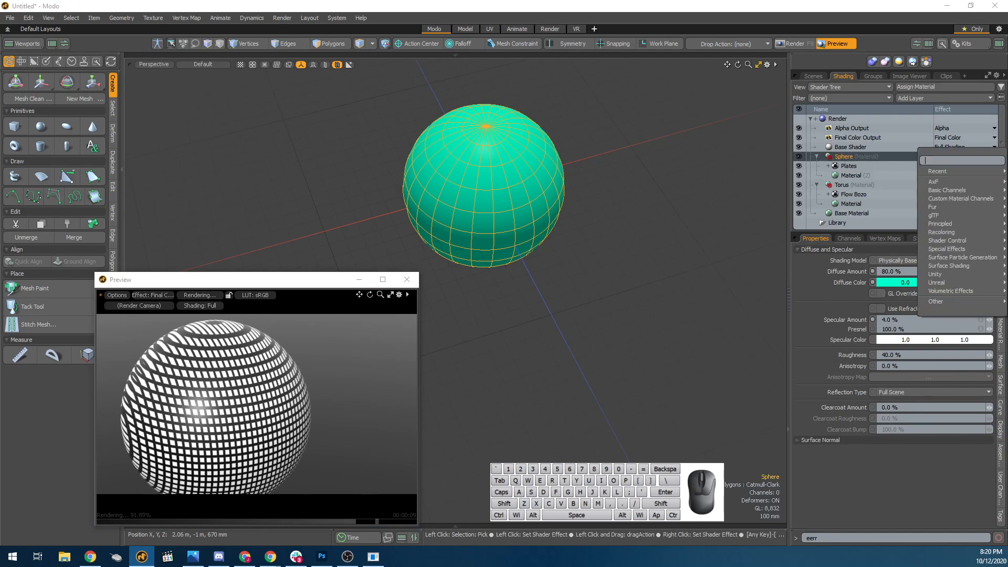
pyautogui.click(867, 174)
pyautogui.click(866, 175)
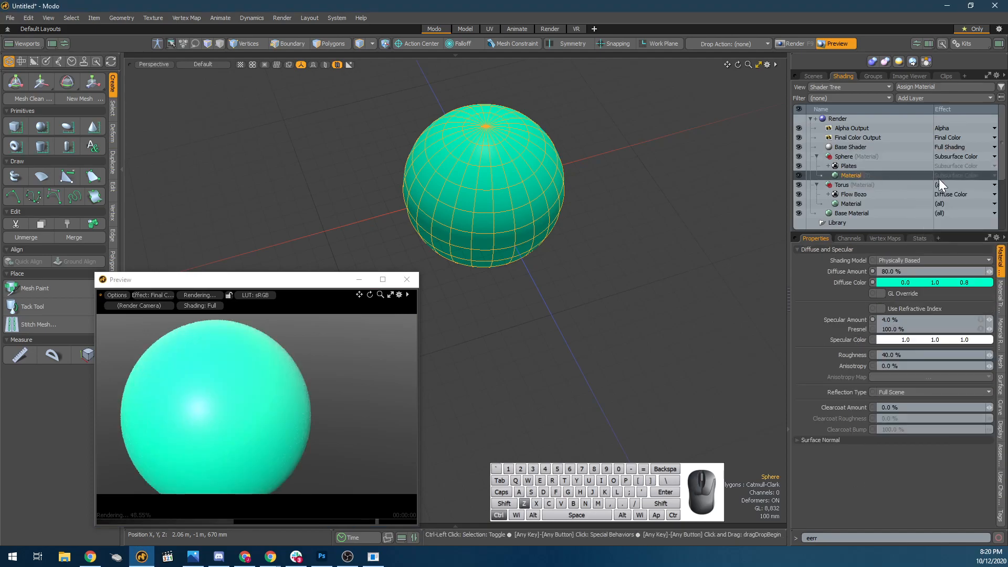
pyautogui.hotkey('ctrl', 'z')
pyautogui.hotkey('ctrl', 'z')
pyautogui.click(968, 164)
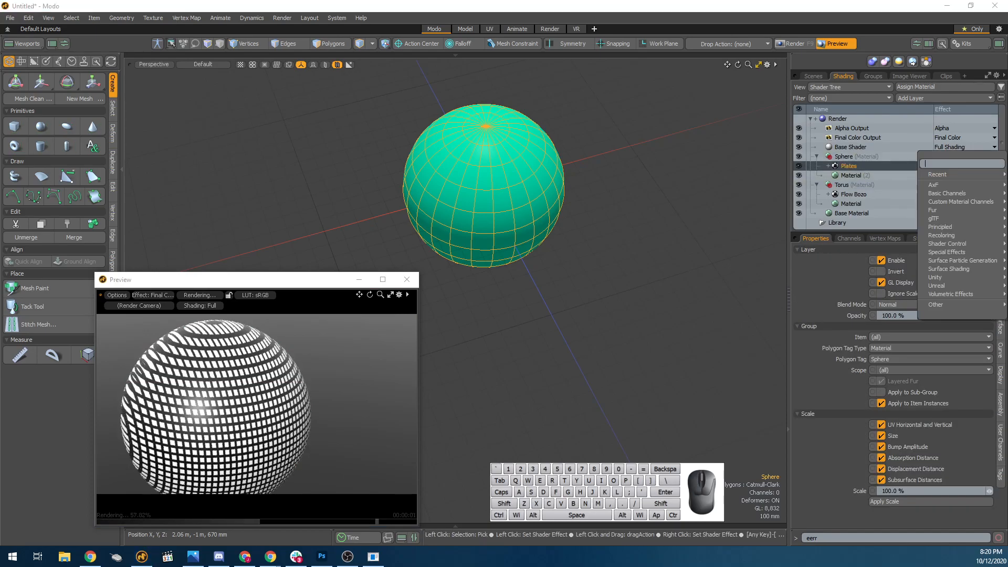
pyautogui.click(825, 178)
# Change the effect of the sphere's Plates layer to Specular Color.
pyautogui.click(845, 175)
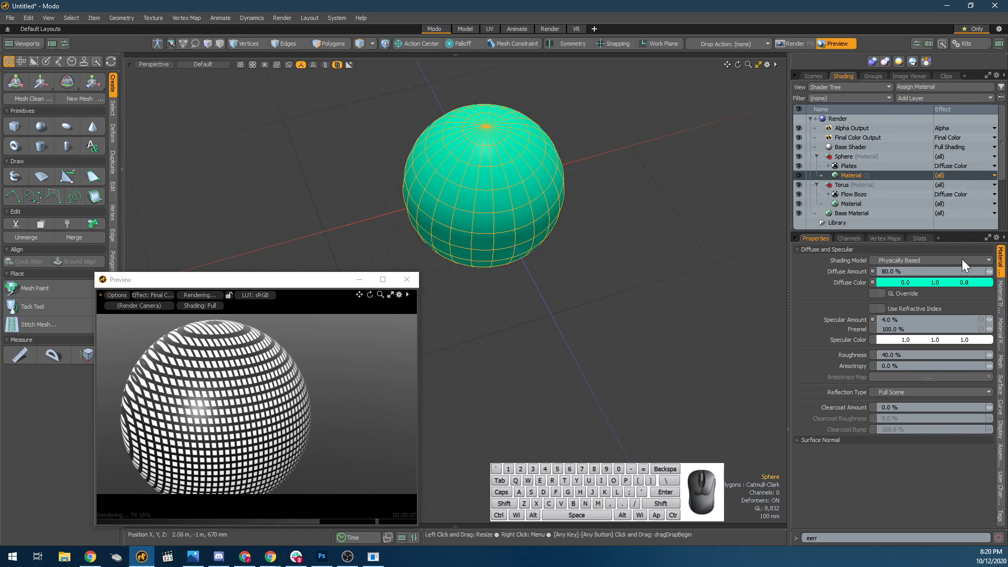
pyautogui.click(1001, 310)
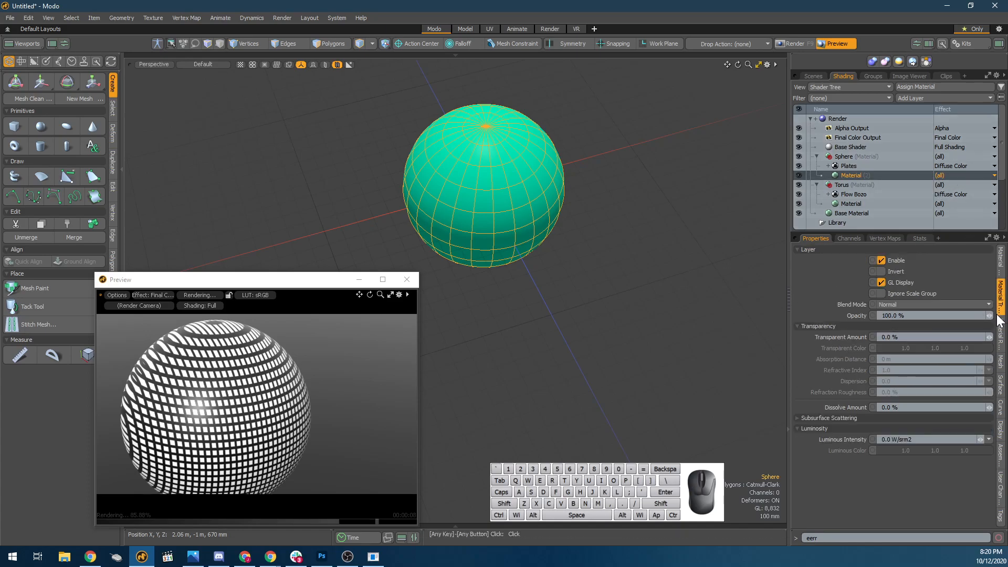
pyautogui.click(1003, 268)
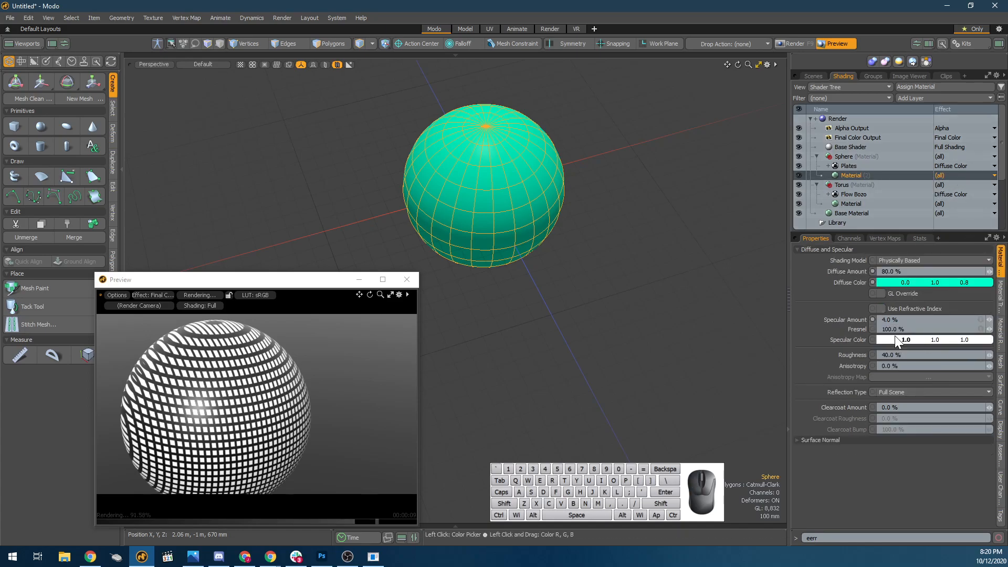
pyautogui.rightClick(959, 165)
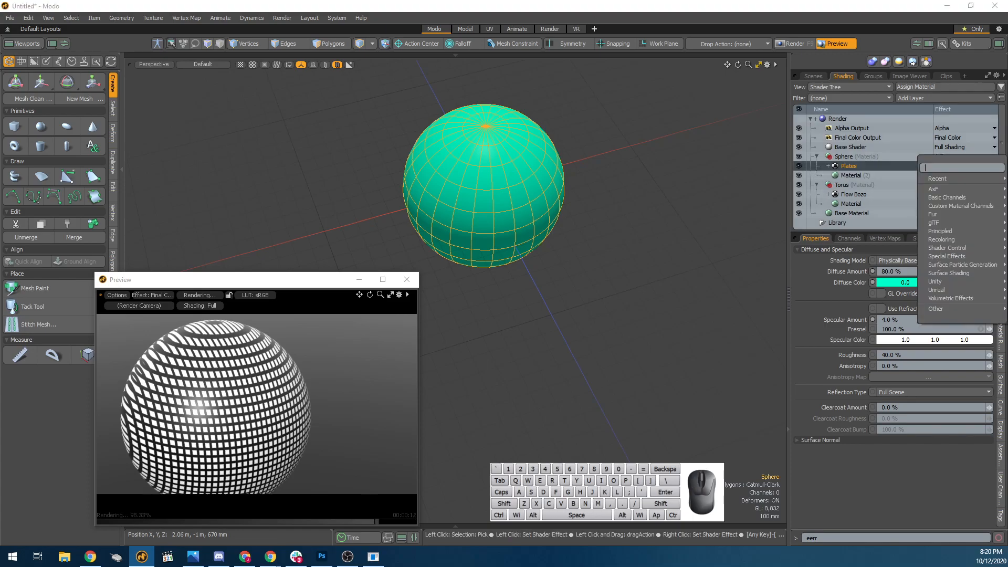
pyautogui.click(711, 140)
pyautogui.click(986, 165)
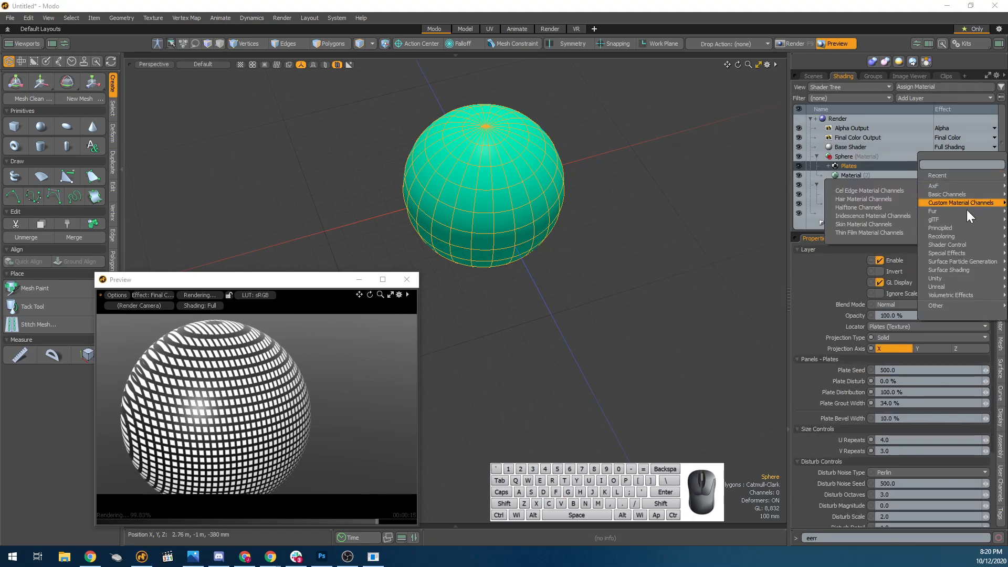
pyautogui.moveTo(958, 195)
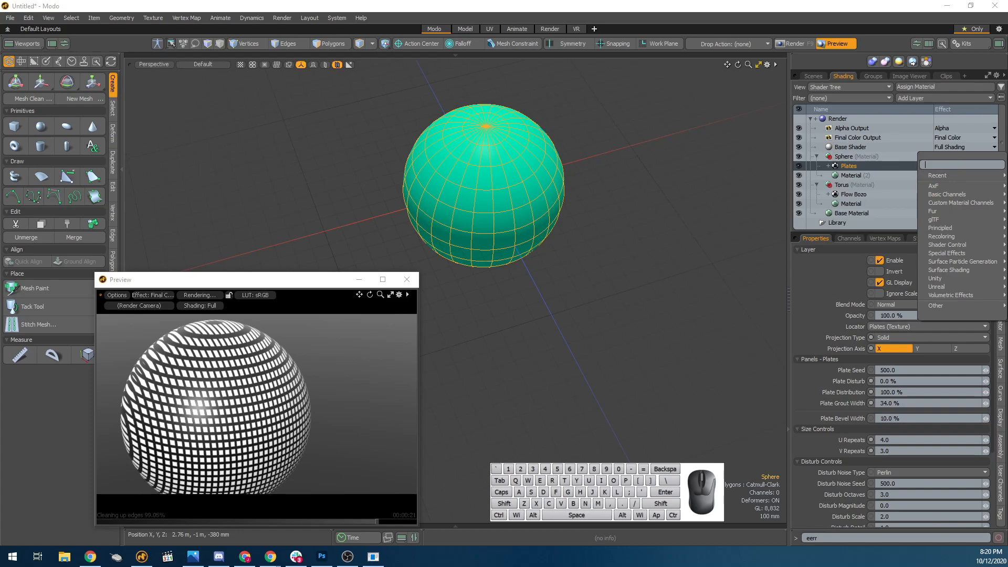
pyautogui.write('specular')
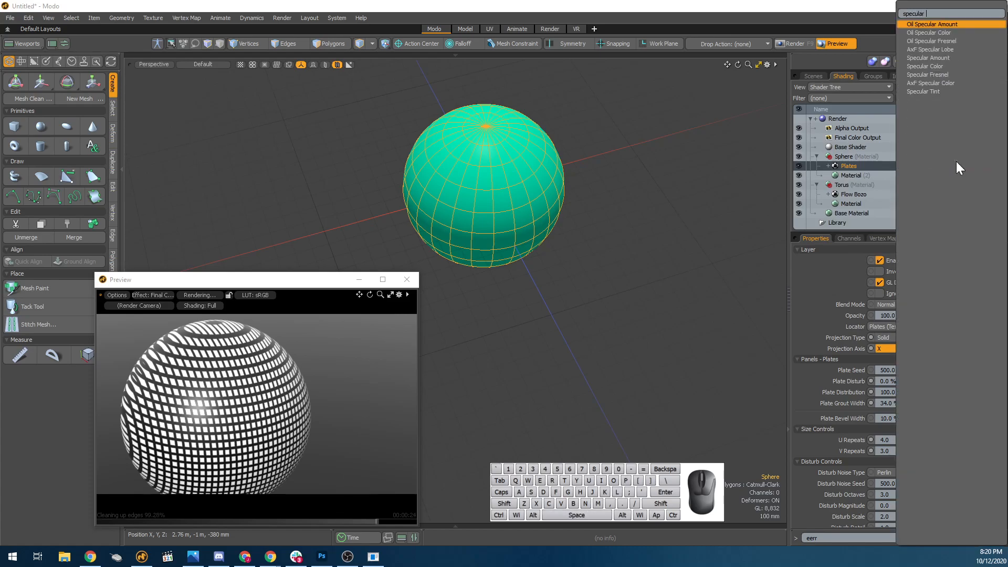
pyautogui.click(951, 66)
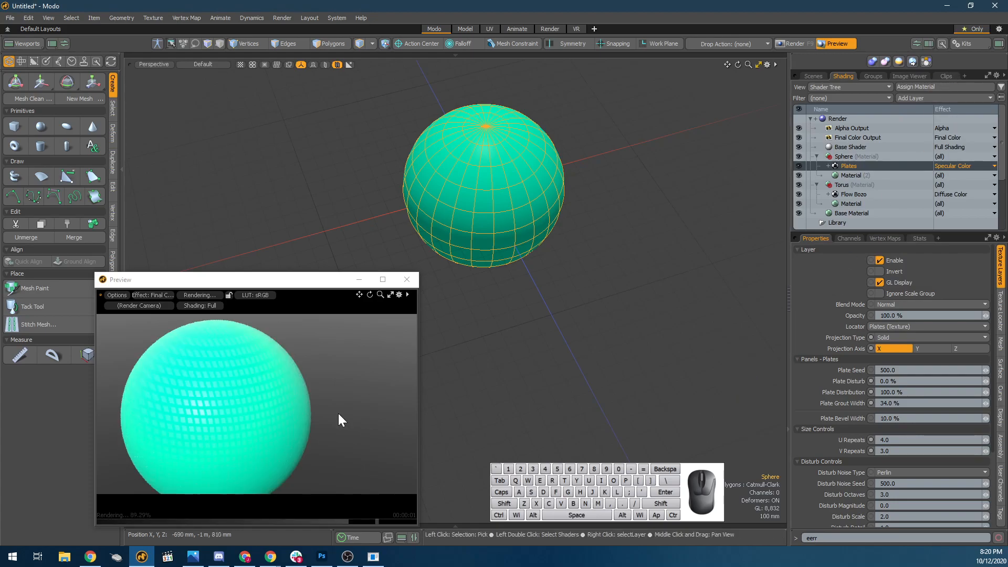
# Examine the sphere up close in the viewport and review its Material's diffuse and specular settings.
pyautogui.scroll(3, 468, 166)
pyautogui.scroll(2, 494, 204)
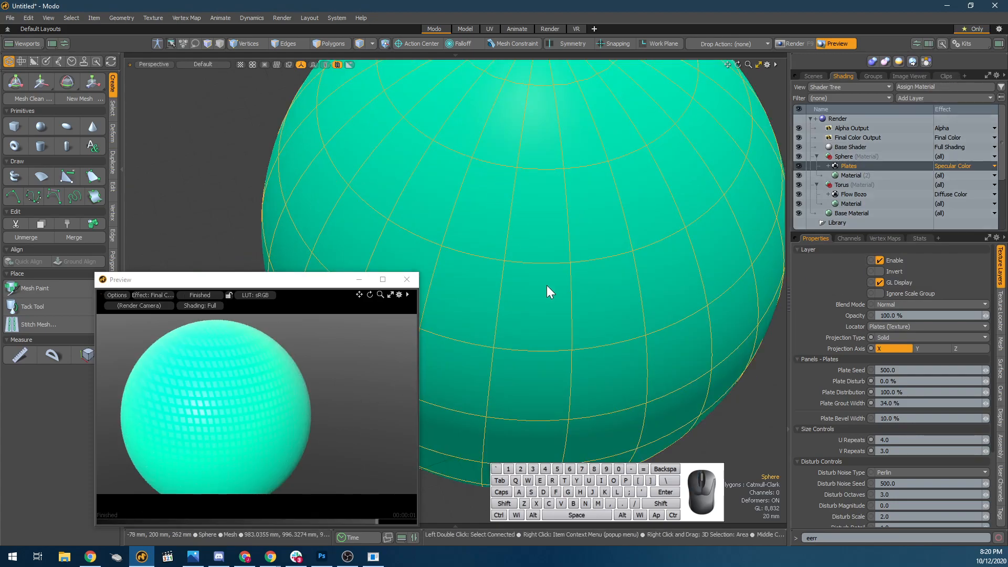
pyautogui.scroll(2, 547, 285)
pyautogui.scroll(-6, 613, 286)
pyautogui.keyDown('alt'); pyautogui.moveTo(614, 286); pyautogui.dragTo(652, 292); pyautogui.keyUp('alt')
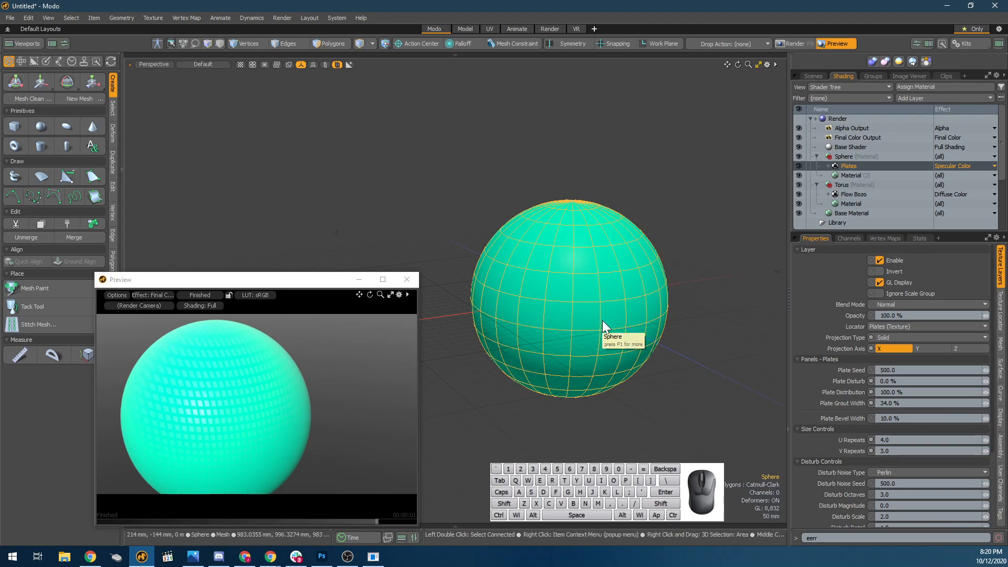
pyautogui.click(847, 176)
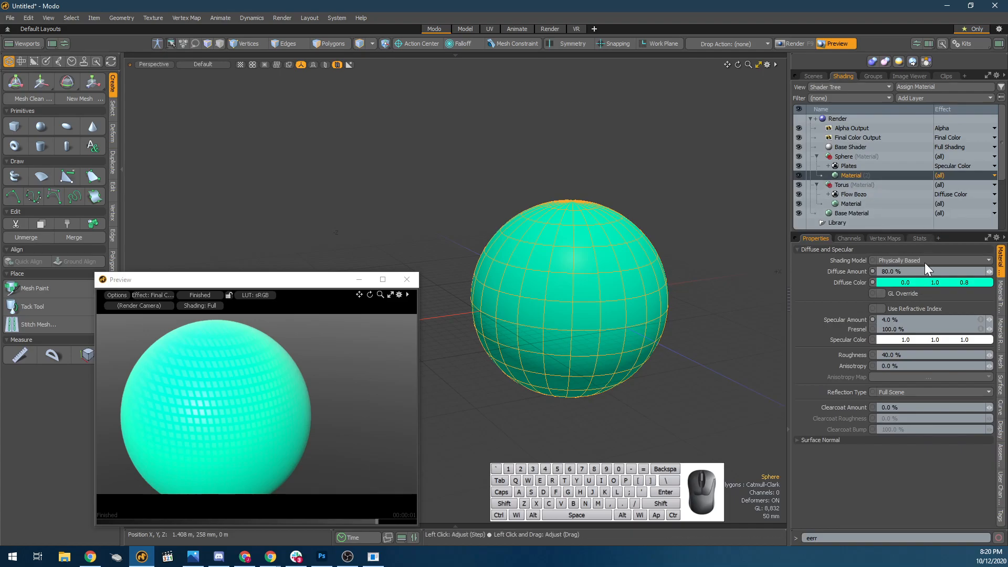
# Set the Background Color of the sphere's Plates layer to a saturated blue of 0.0, 0.05, 1.0.
pyautogui.click(859, 167)
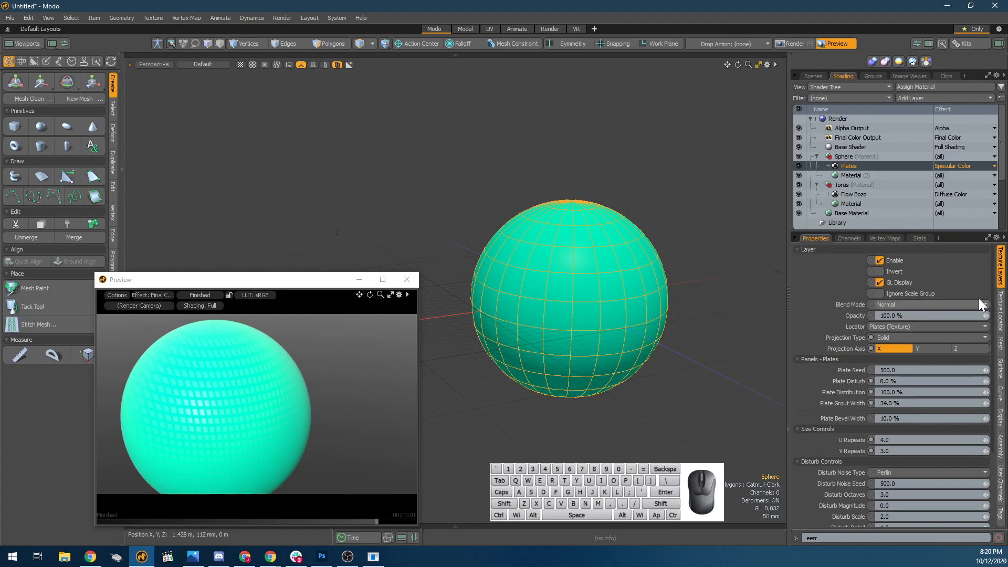
pyautogui.scroll(-5, 877, 407)
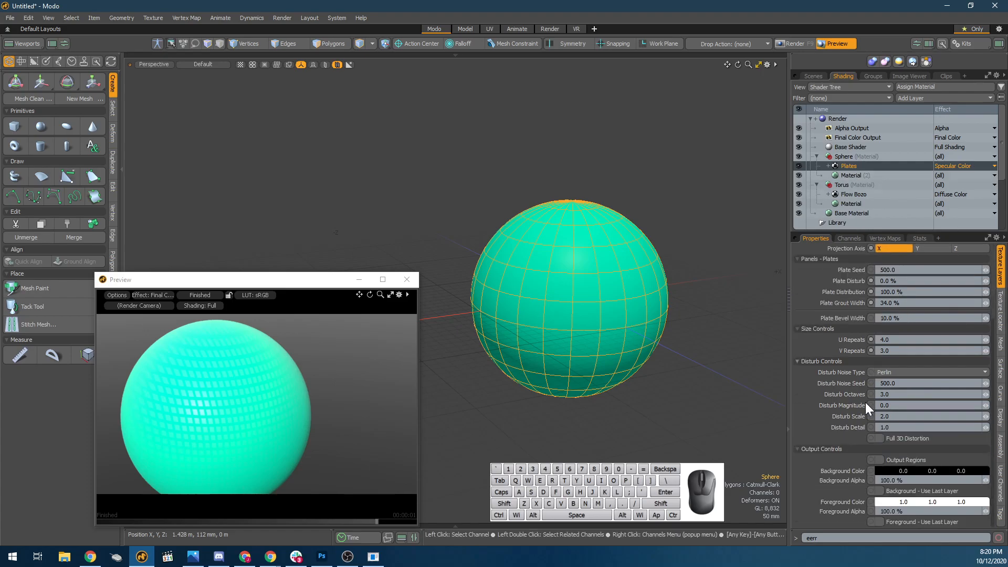
pyautogui.click(890, 469)
pyautogui.moveTo(643, 404); pyautogui.dragTo(707, 407)
pyautogui.moveTo(587, 339); pyautogui.dragTo(581, 393)
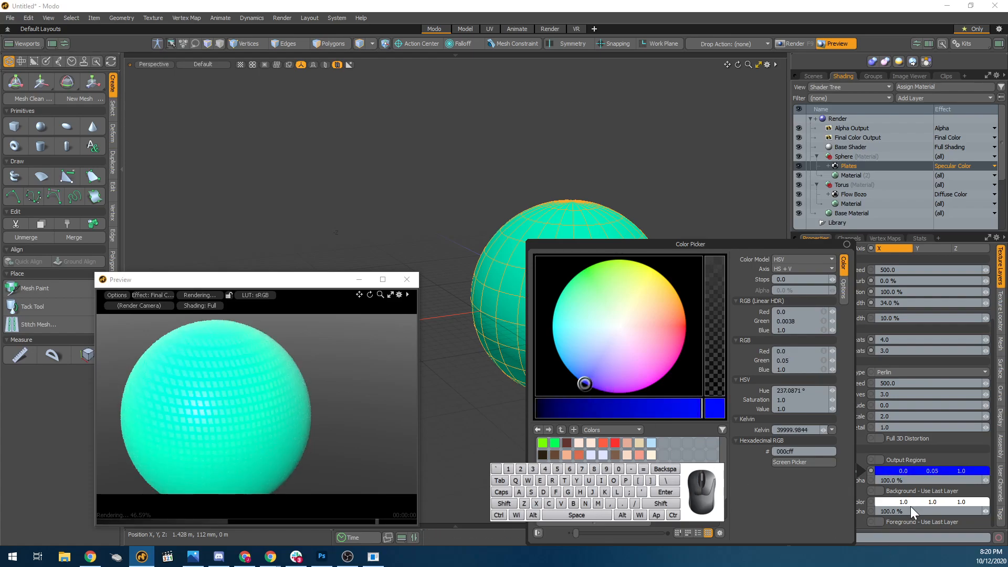
# Set the Plates layer's Foreground Color to a dark purple of 0.26, 0.0, 0.41.
pyautogui.click(928, 502)
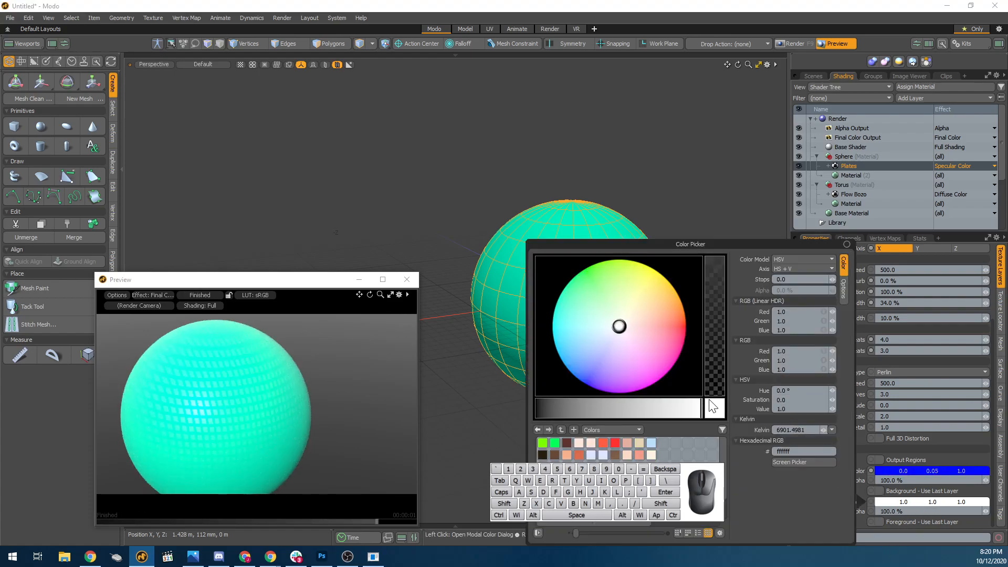
pyautogui.click(670, 389)
pyautogui.moveTo(636, 409); pyautogui.dragTo(559, 416)
pyautogui.moveTo(607, 393)
pyautogui.mouseDown()
pyautogui.moveTo(638, 398)
pyautogui.moveTo(629, 398)
pyautogui.mouseUp()
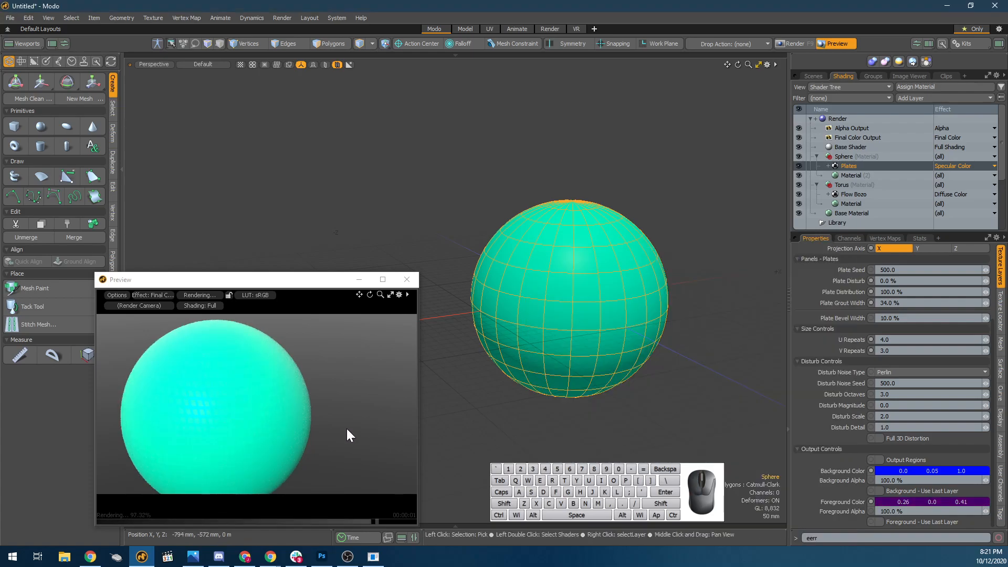
# Inspect the sphere's highlights in the render preview and change the Plates Background Color to a crimson of 0.63, 0.0, 0.14.
pyautogui.scroll(-2, 180, 397)
pyautogui.keyDown('alt'); pyautogui.moveTo(179, 397); pyautogui.dragTo(349, 414); pyautogui.keyUp('alt')
pyautogui.scroll(5, 262, 413)
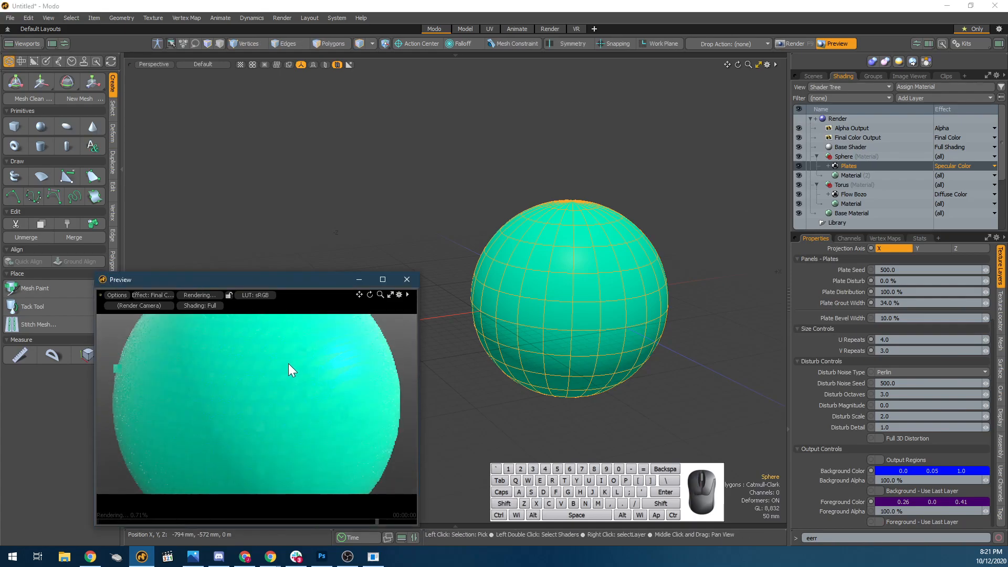
pyautogui.scroll(2, 288, 363)
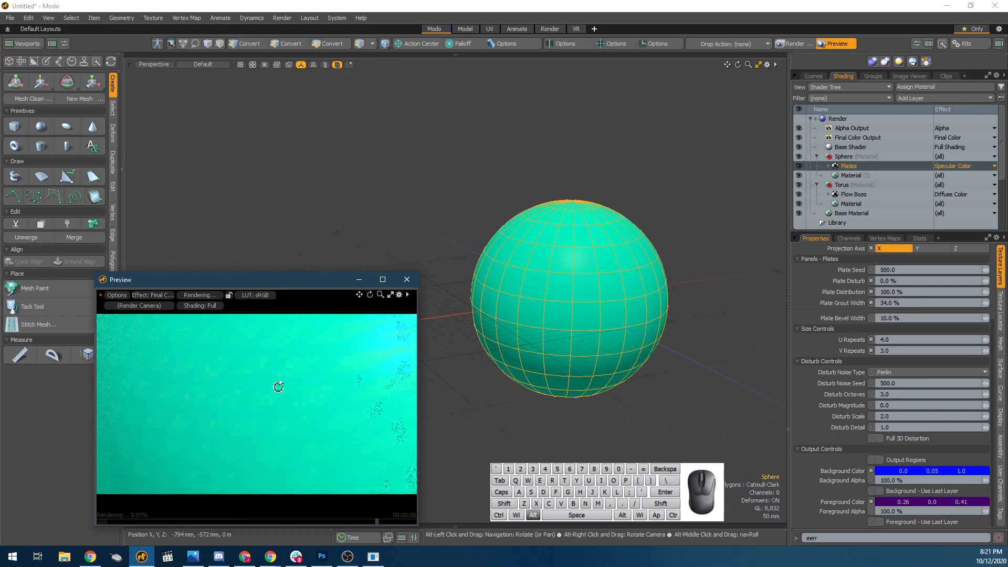
pyautogui.keyDown('alt'); pyautogui.moveTo(319, 390); pyautogui.dragTo(319, 386); pyautogui.keyUp('alt')
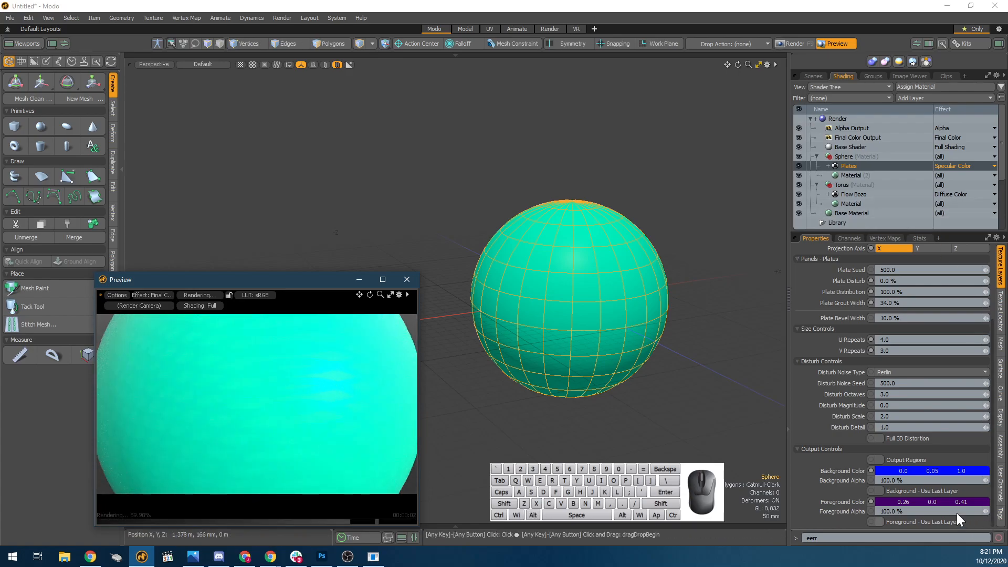
pyautogui.click(943, 471)
pyautogui.click(685, 320)
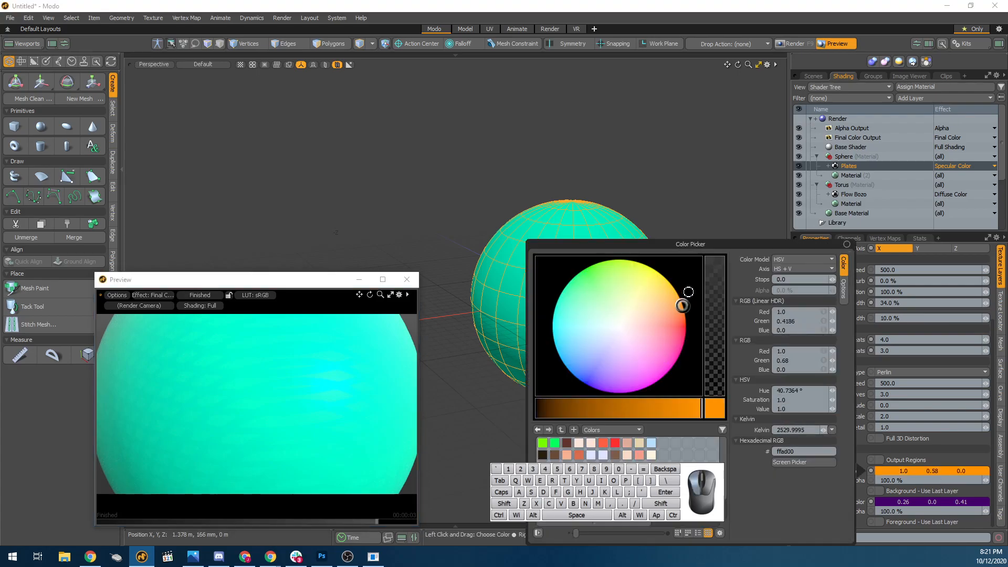
pyautogui.moveTo(655, 399); pyautogui.dragTo(596, 411)
pyautogui.click(682, 331)
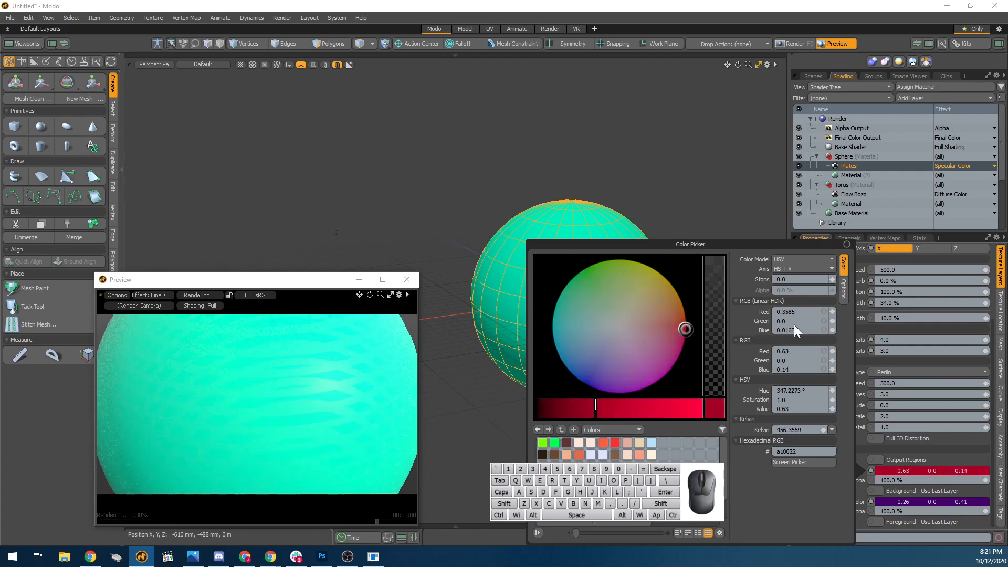
pyautogui.click(876, 174)
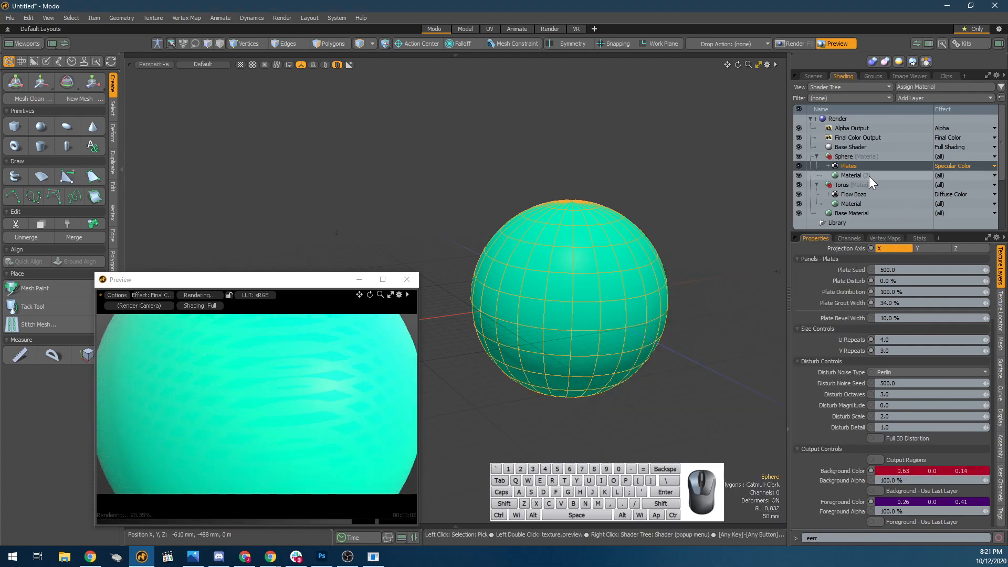
# Raise the sphere Material's Specular Amount to 190% and inspect the plate pattern in the render preview.
pyautogui.click(869, 175)
pyautogui.moveTo(990, 320); pyautogui.dragTo(1004, 320)
pyautogui.scroll(-3, 344, 402)
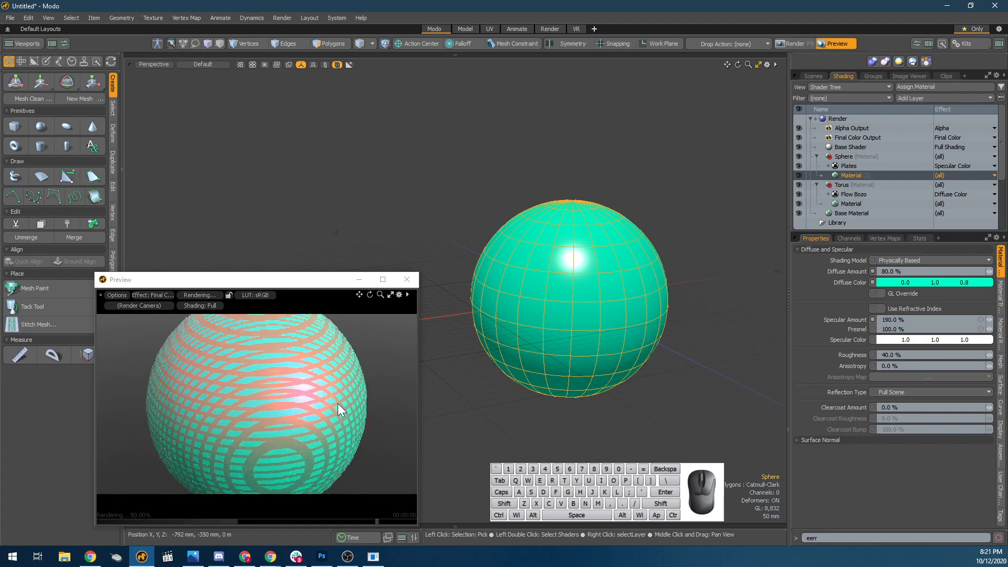
pyautogui.scroll(3, 367, 415)
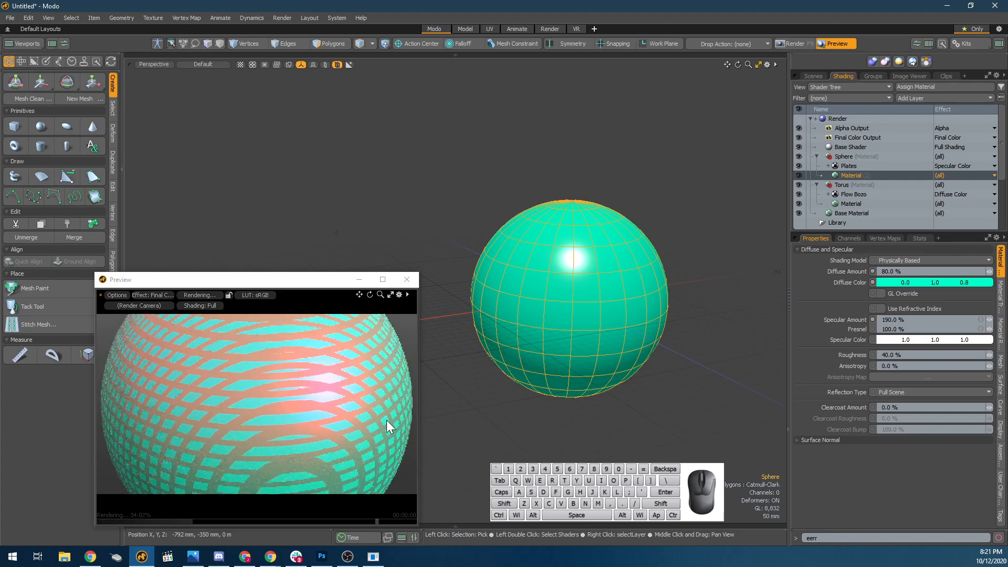
pyautogui.keyDown('alt'); pyautogui.moveTo(362, 423); pyautogui.dragTo(267, 423); pyautogui.keyUp('alt')
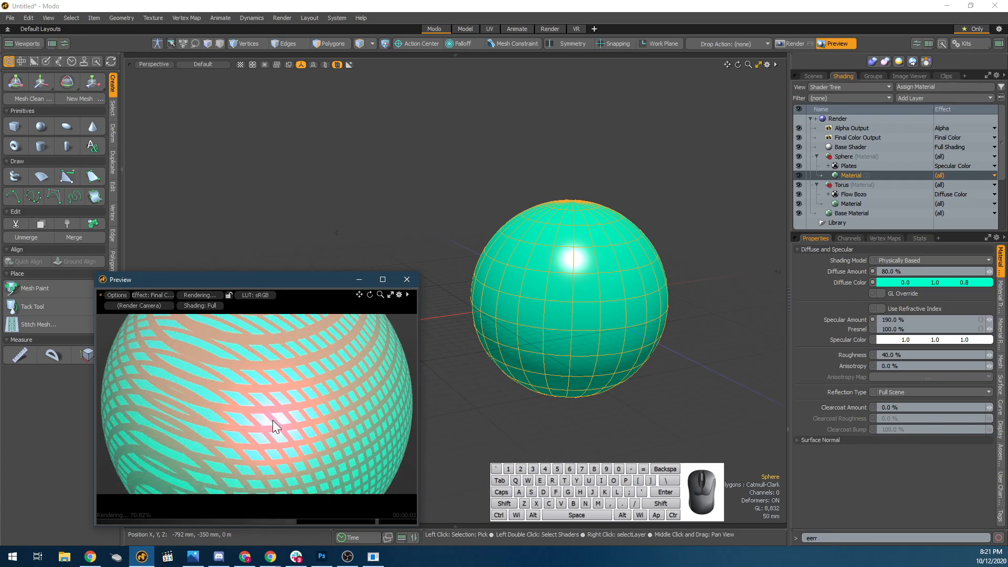
# Set the Plates layer's Background Color to black and its Foreground Color to white.
pyautogui.click(861, 165)
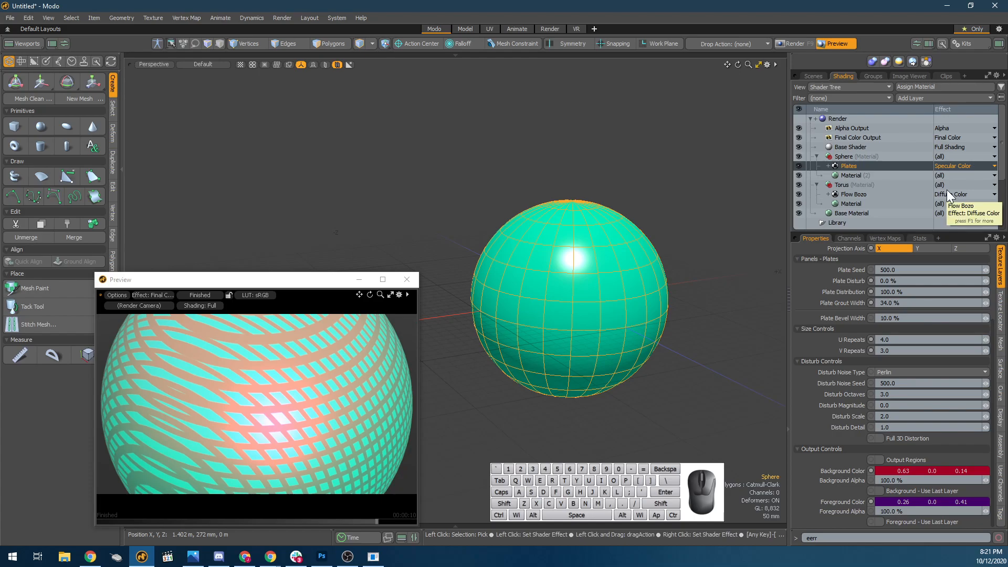
pyautogui.click(971, 167)
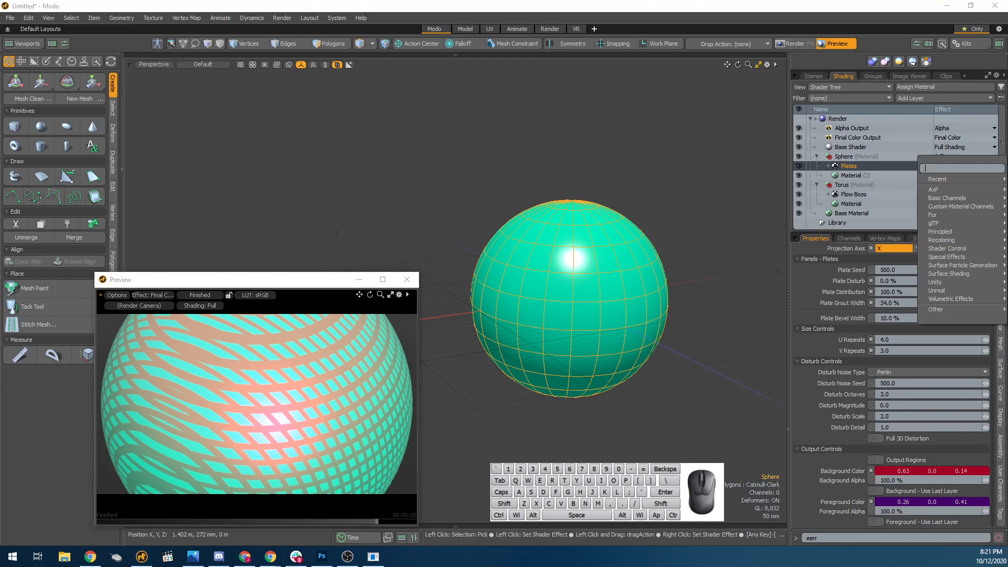
pyautogui.click(699, 393)
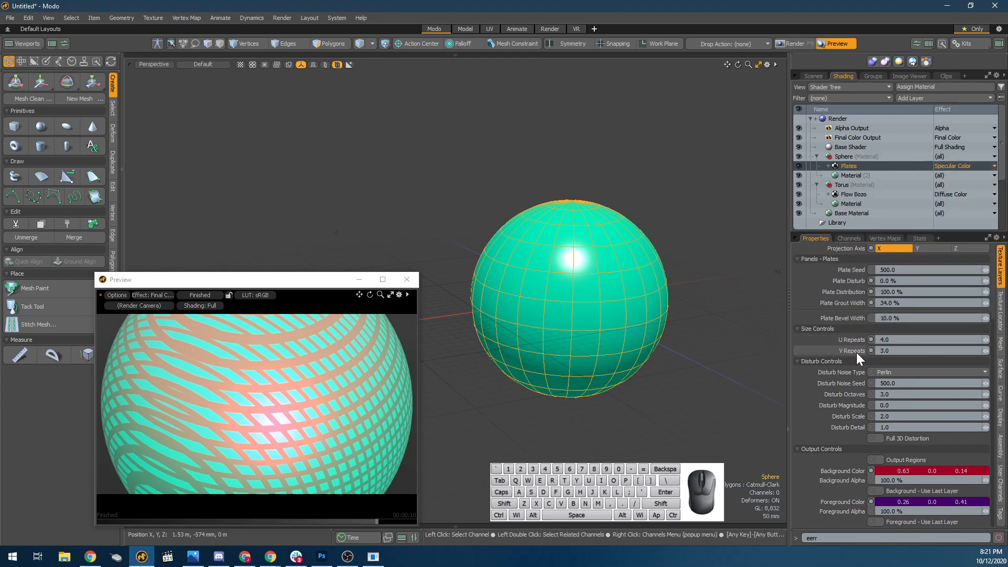
pyautogui.click(915, 472)
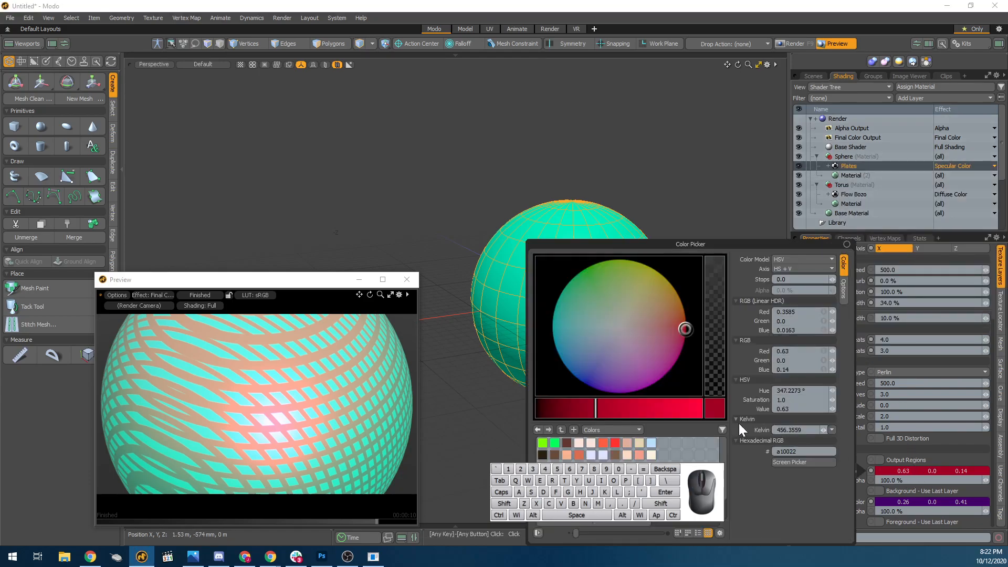
pyautogui.moveTo(670, 407); pyautogui.dragTo(271, 446)
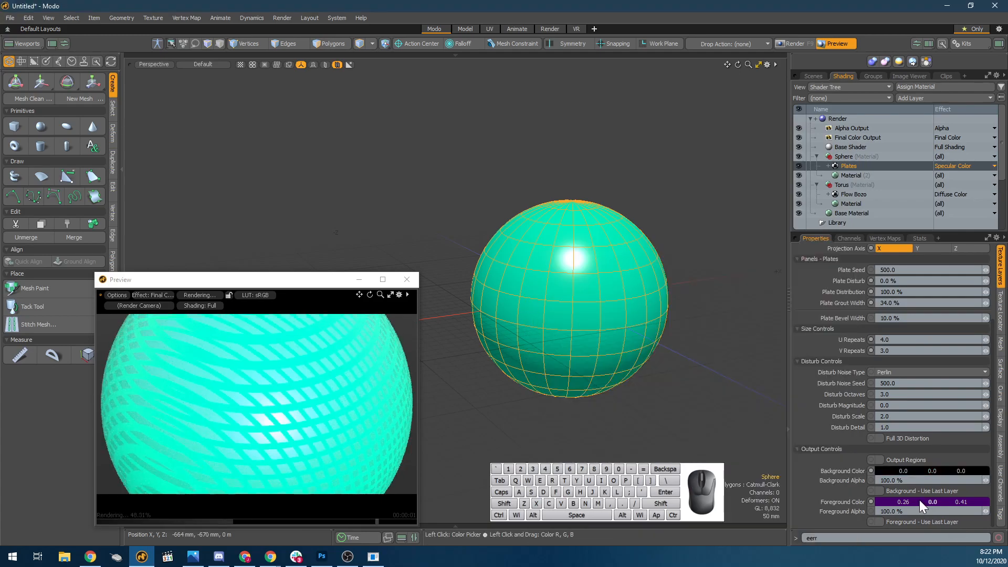
pyautogui.click(920, 502)
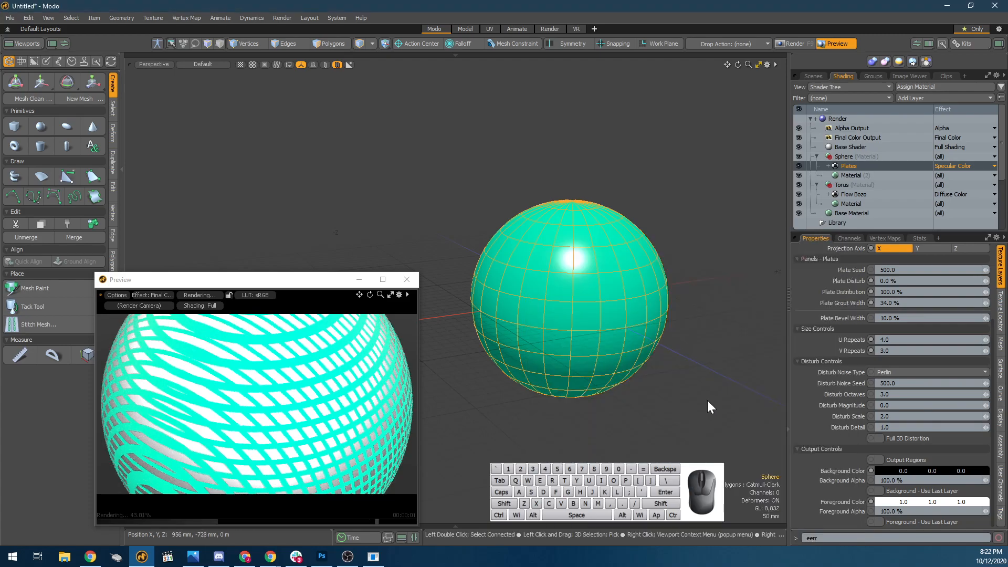
# Change the effect of the sphere's Plates layer to Diffuse Color.
pyautogui.click(966, 164)
pyautogui.moveTo(973, 251)
pyautogui.moveTo(968, 193)
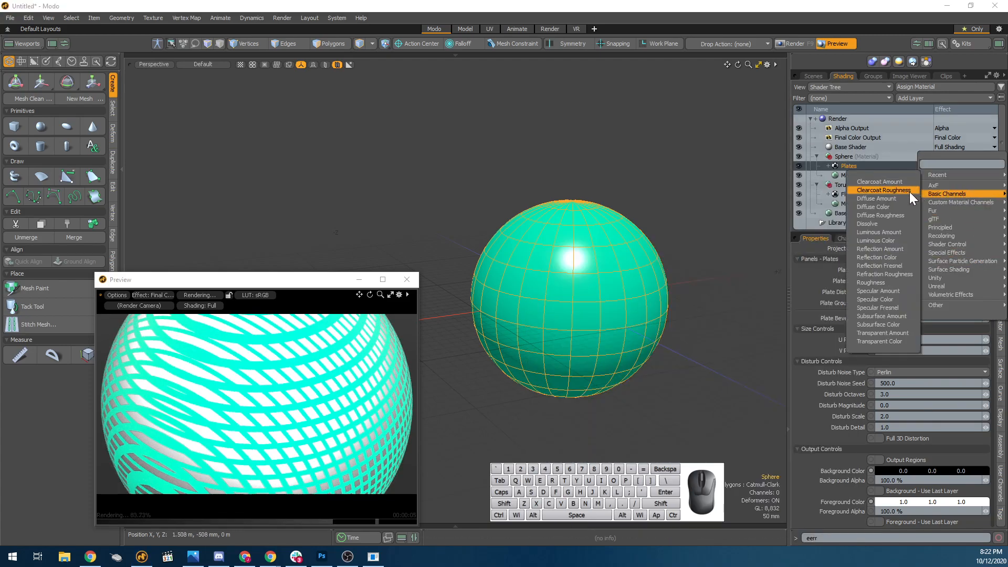
pyautogui.click(892, 206)
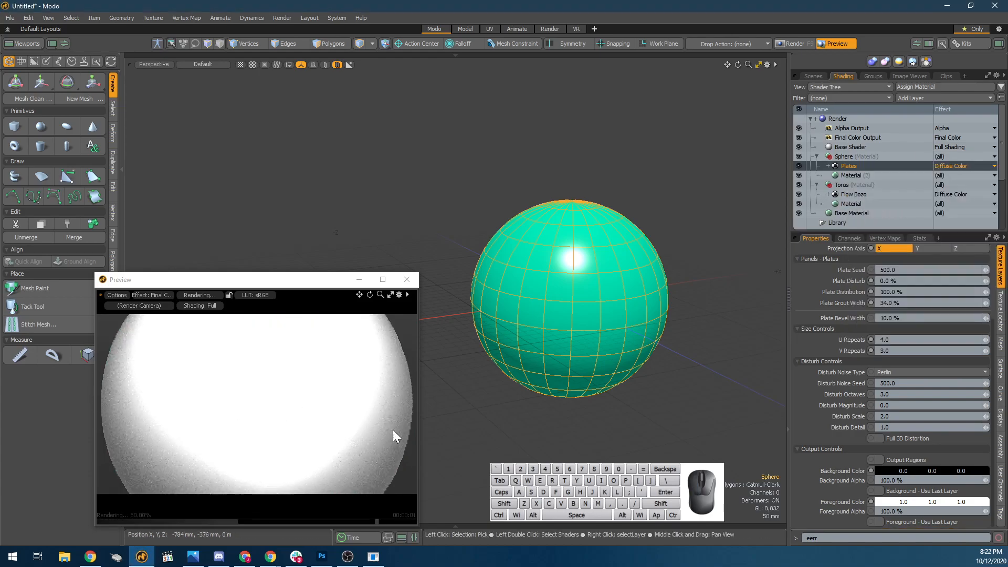
# Set the sphere Material's Roughness, Specular Amount and Fresnel to 0%.
pyautogui.click(850, 175)
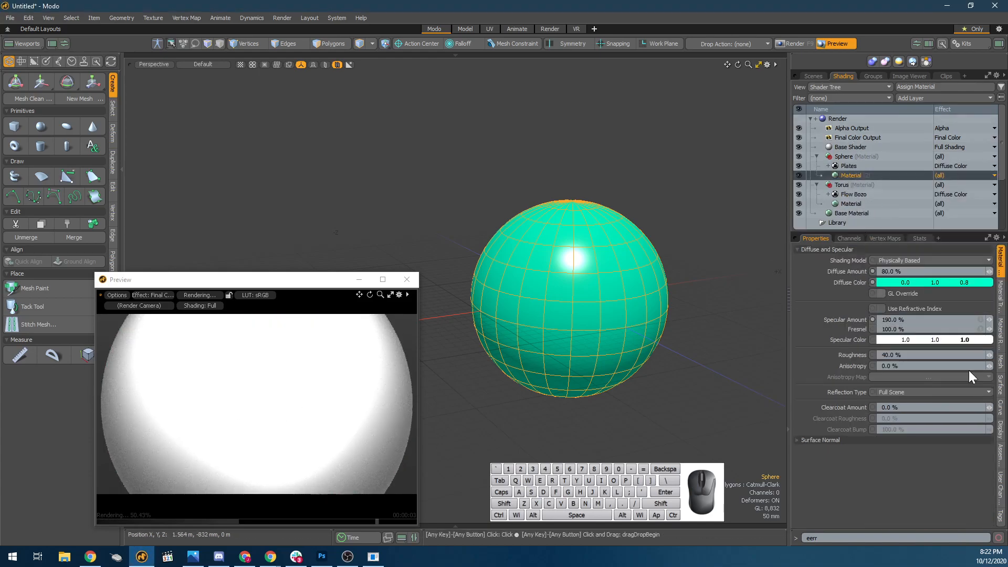
pyautogui.moveTo(990, 356); pyautogui.dragTo(947, 355)
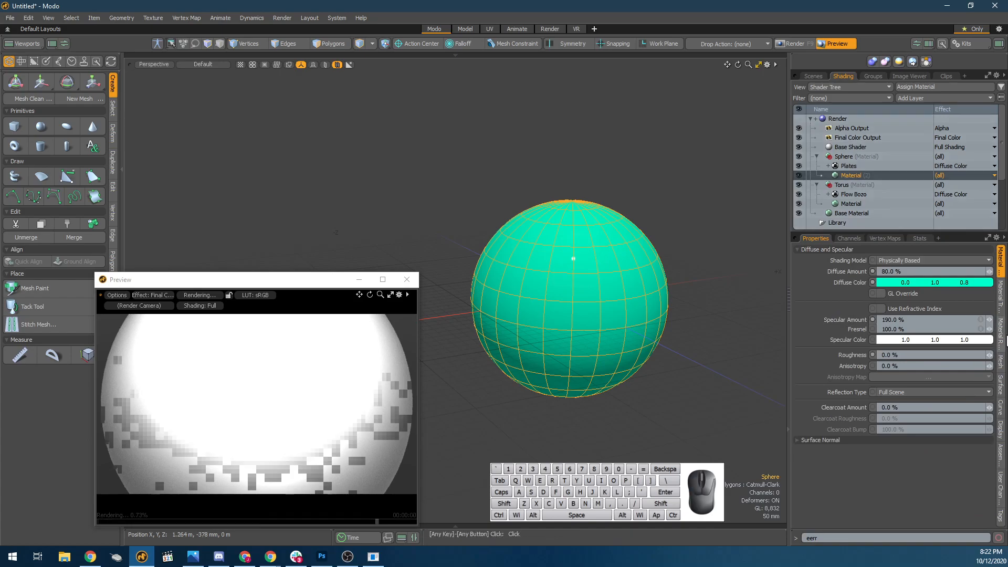
pyautogui.moveTo(990, 320); pyautogui.dragTo(929, 322)
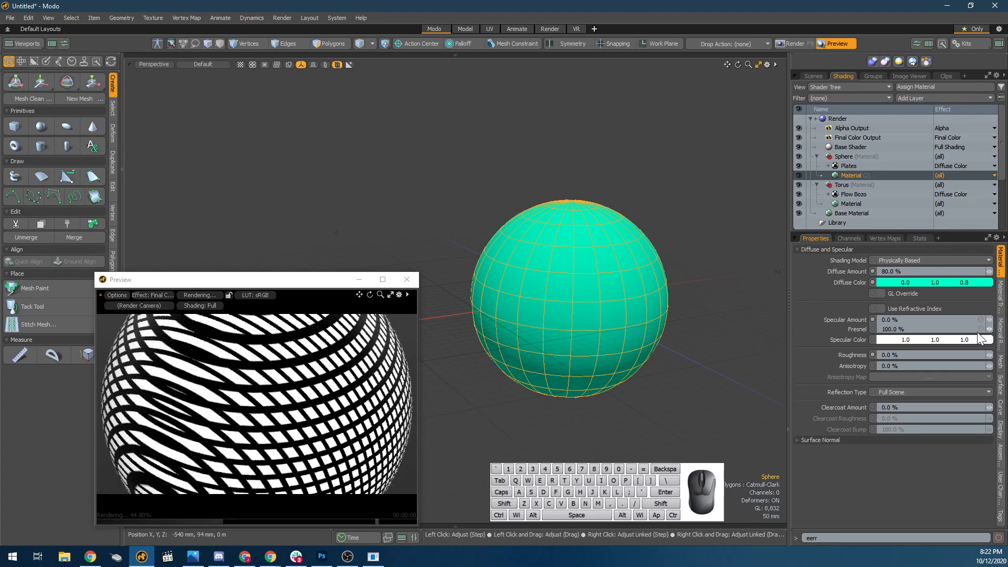
pyautogui.moveTo(989, 330); pyautogui.dragTo(940, 330)
pyautogui.scroll(-1, 228, 402)
pyautogui.scroll(-2, 229, 405)
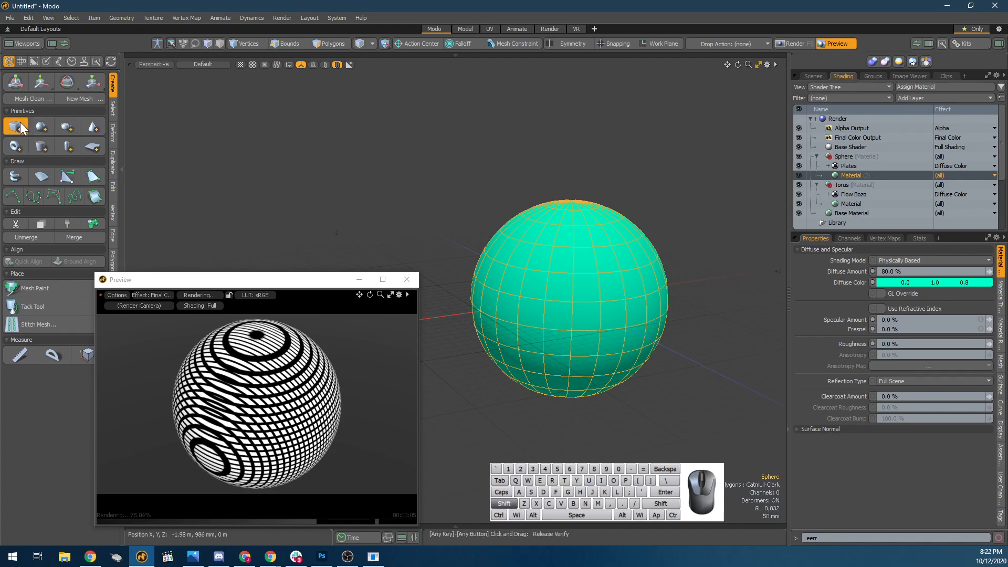
# Add a unit cube to the scene and scale it up until it encloses the sphere.
pyautogui.press('r')
pyautogui.moveTo(567, 300); pyautogui.dragTo(720, 300)
pyautogui.scroll(-2, 554, 304)
pyautogui.scroll(-5, 554, 305)
# Delete three faces of the enlarged cube, leaving a floor and two adjoining walls.
pyautogui.press('3')
pyautogui.moveTo(541, 248)
pyautogui.mouseDown()
pyautogui.moveTo(484, 270)
pyautogui.moveTo(559, 274)
pyautogui.moveTo(770, 238)
pyautogui.moveTo(518, 331)
pyautogui.moveTo(536, 328)
pyautogui.mouseUp()
pyautogui.press('Delete')
pyautogui.keyDown('alt'); pyautogui.keyDown('shift'); pyautogui.moveTo(536, 328); pyautogui.dragTo(596, 286); pyautogui.keyUp('shift'); pyautogui.keyUp('alt')
pyautogui.press('5')
pyautogui.press('3')
pyautogui.press('4')
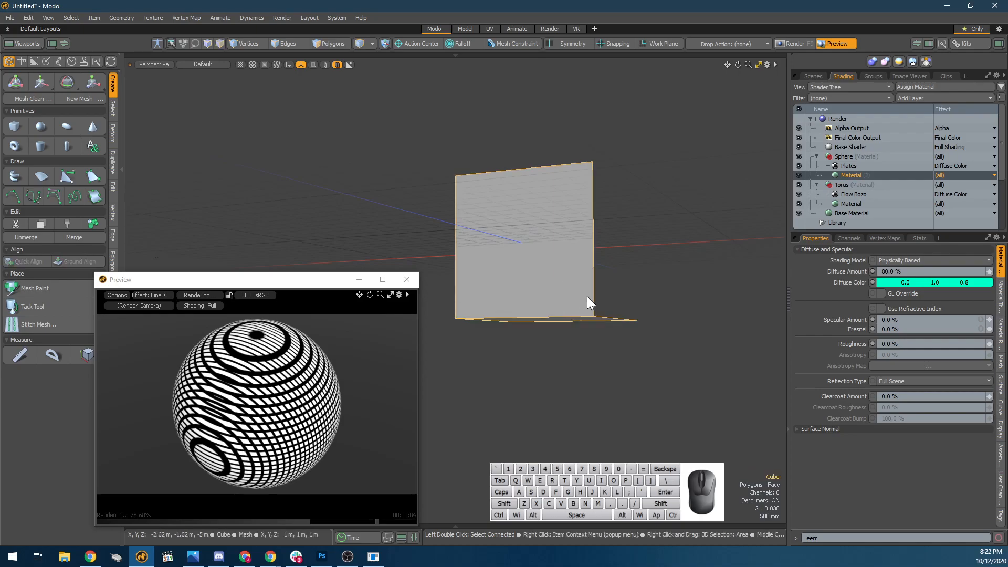
# Select all three remaining polygons of the Cube and flip them to face the sphere.
pyautogui.click(560, 299)
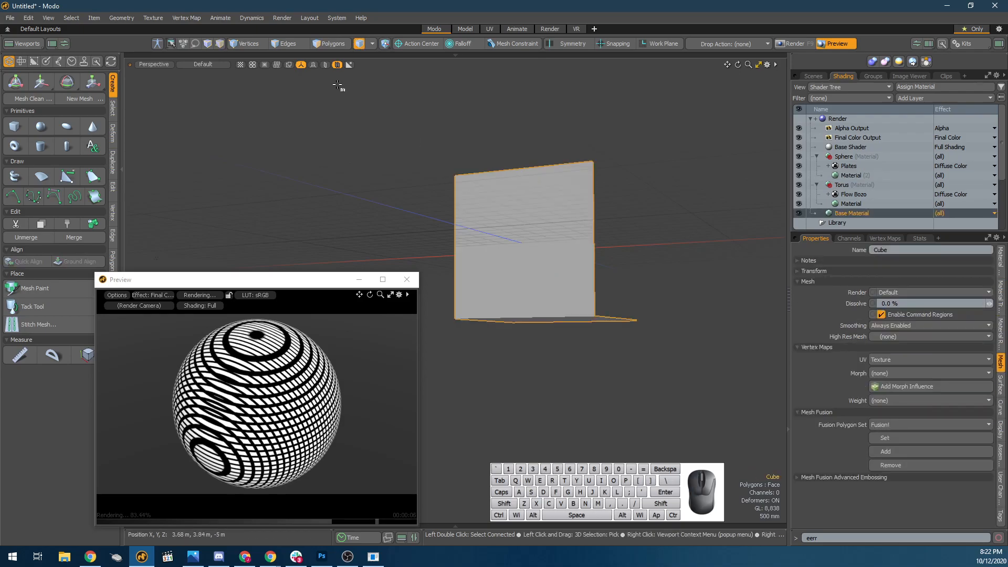
pyautogui.click(332, 44)
pyautogui.doubleClick(518, 239)
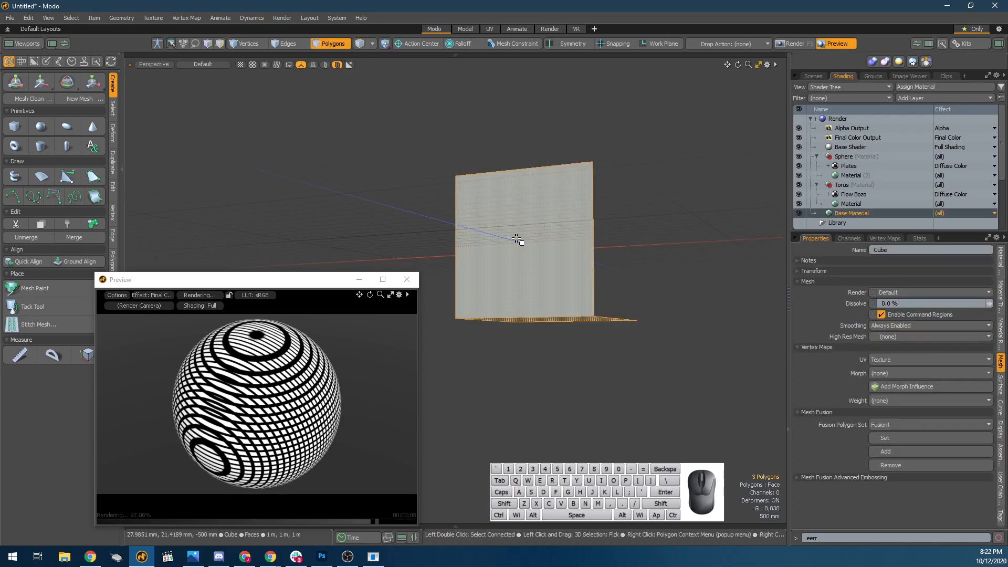
pyautogui.press('f')
pyautogui.keyDown('alt'); pyautogui.moveTo(635, 238); pyautogui.dragTo(455, 281); pyautogui.keyUp('alt')
pyautogui.press('space')
pyautogui.scroll(2, 593, 250)
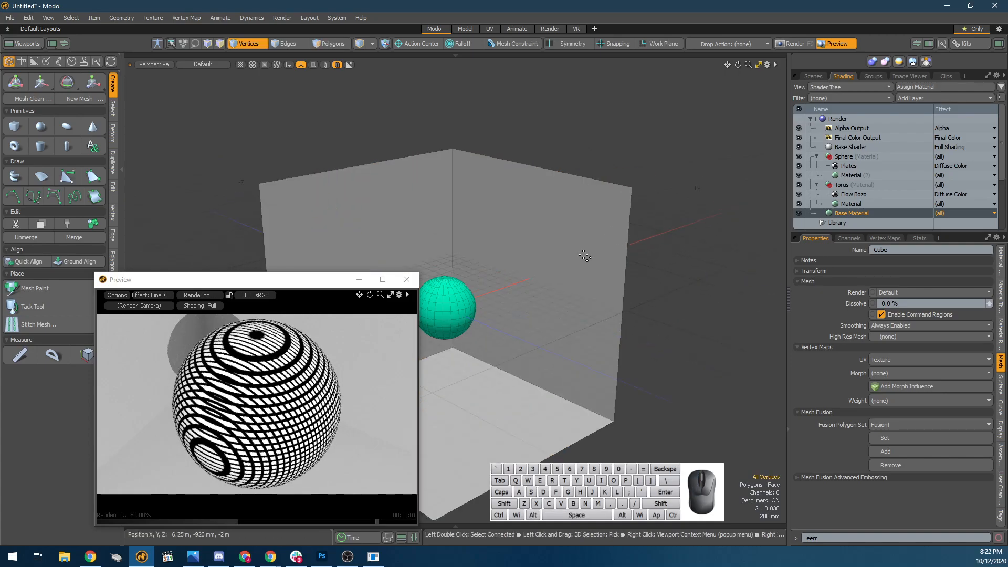
pyautogui.press('t')
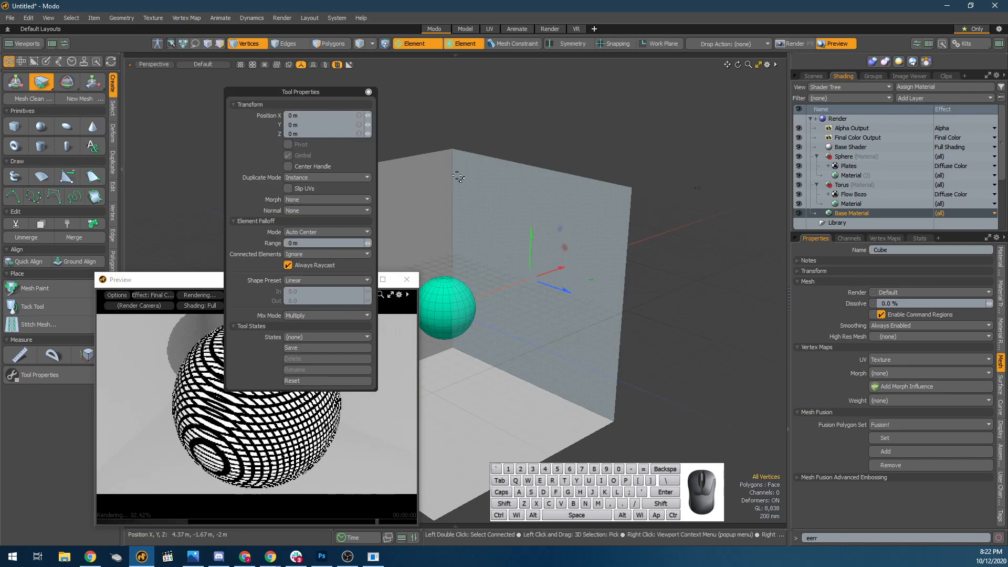
pyautogui.press('space')
pyautogui.keyDown('alt'); pyautogui.keyDown('shift'); pyautogui.moveTo(455, 218); pyautogui.dragTo(524, 133); pyautogui.keyUp('shift'); pyautogui.keyUp('alt')
pyautogui.press('space')
pyautogui.press('t')
# Move the Cube item upward about 1.53 m in Y so its floor sits closer beneath the sphere.
pyautogui.press('5')
pyautogui.press('5')
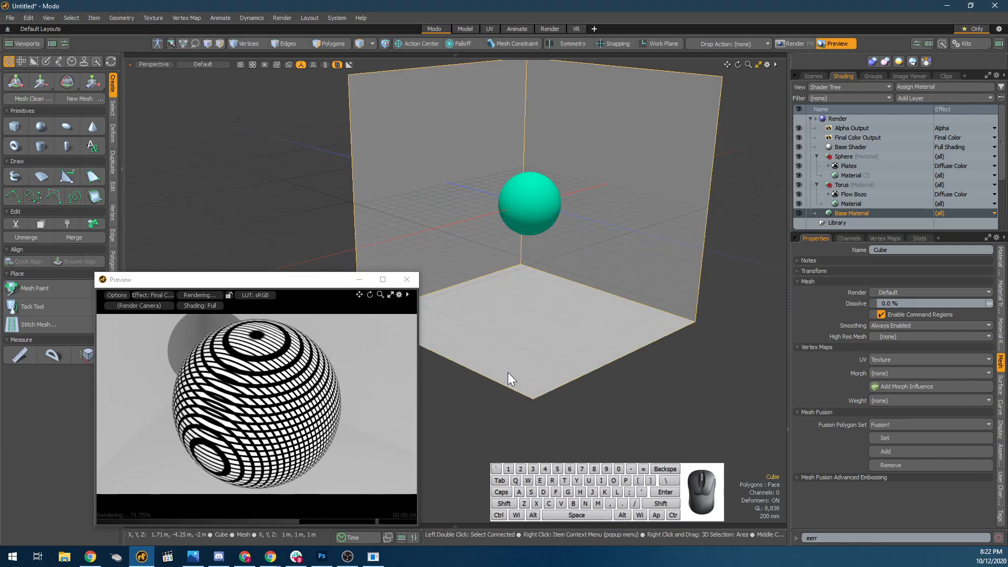
pyautogui.press('w')
pyautogui.moveTo(533, 181); pyautogui.dragTo(516, 162)
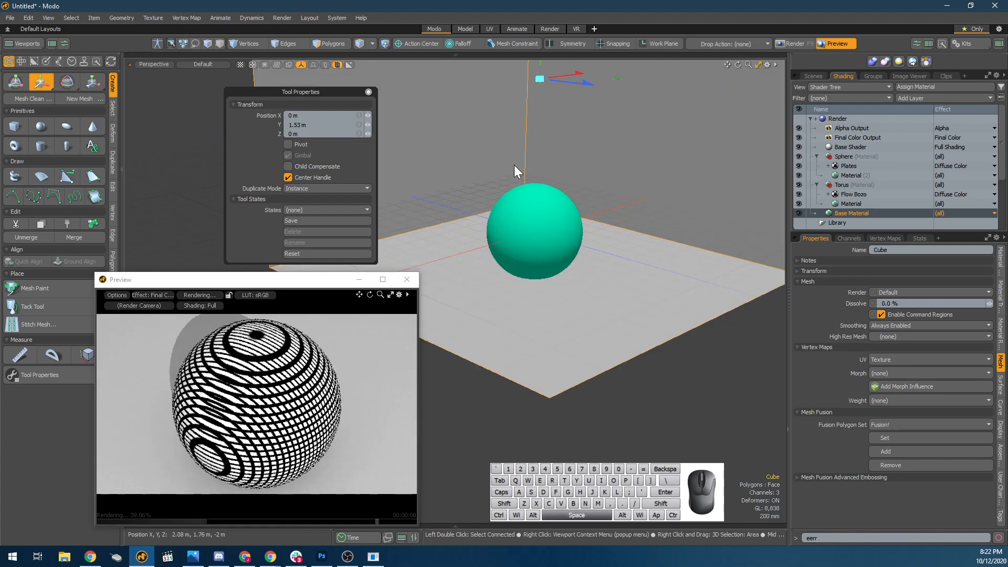
pyautogui.press('space')
pyautogui.scroll(2, 502, 183)
pyautogui.keyDown('alt'); pyautogui.moveTo(504, 225); pyautogui.dragTo(493, 248); pyautogui.keyUp('alt')
pyautogui.scroll(-4, 531, 228)
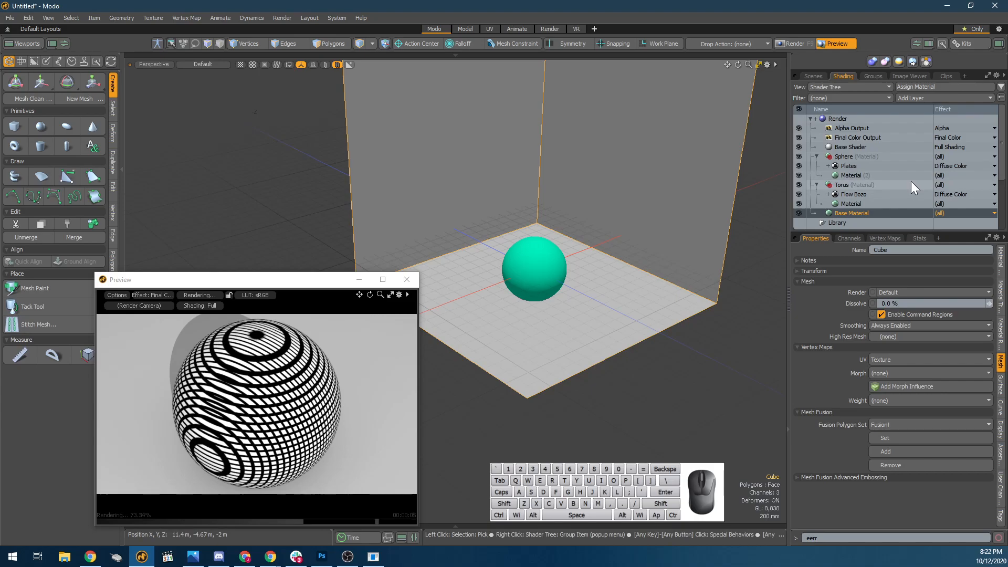
pyautogui.click(875, 76)
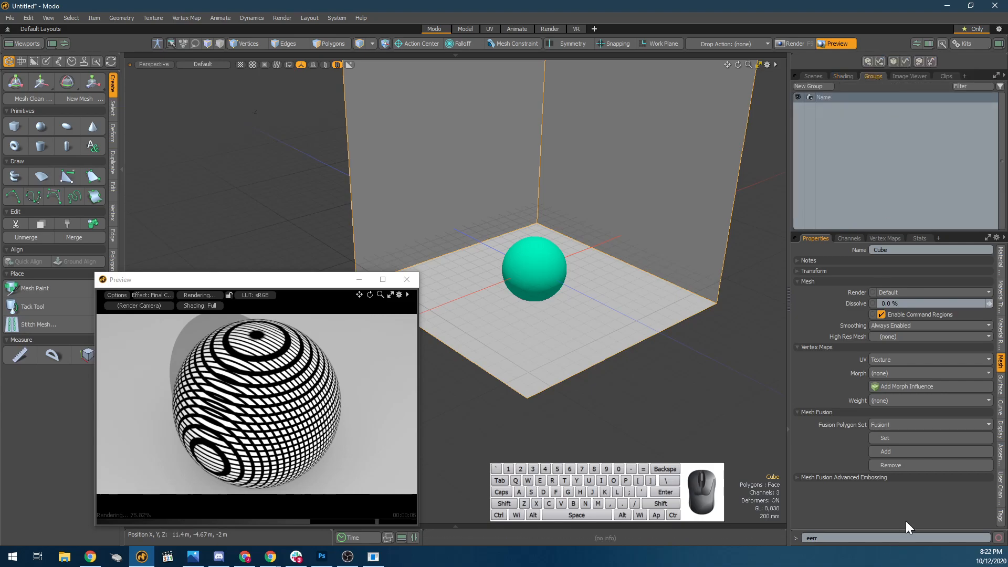
pyautogui.click(813, 76)
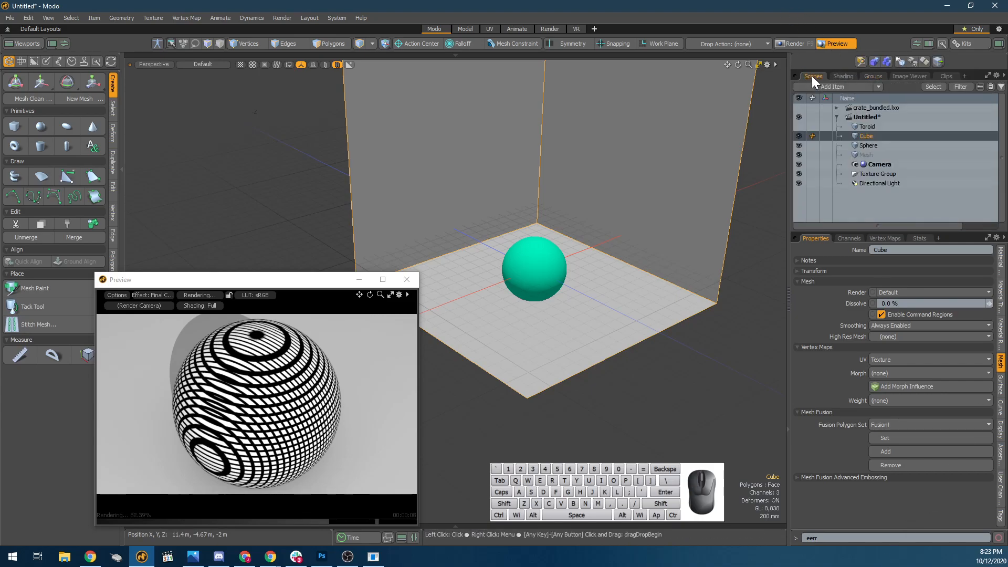
pyautogui.click(839, 76)
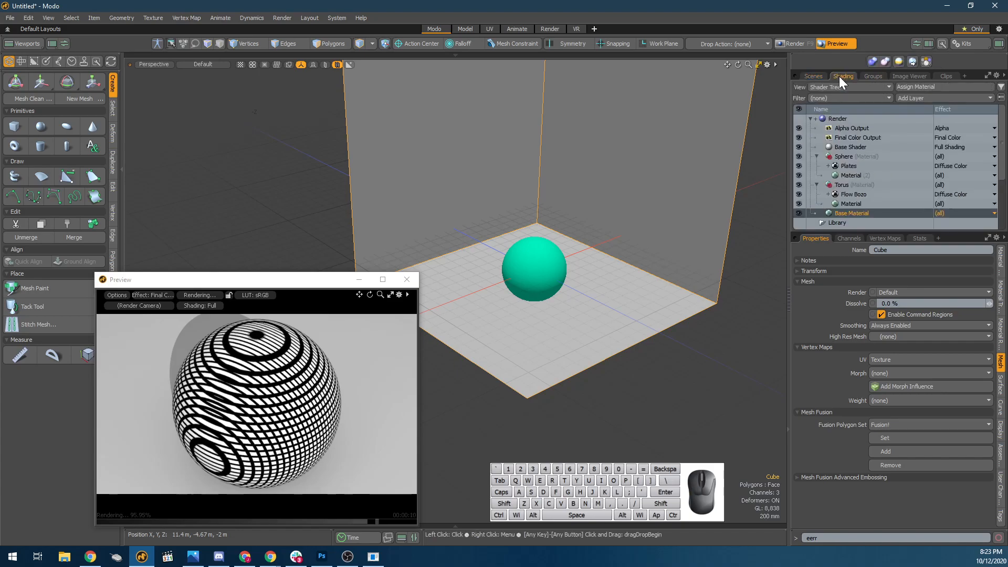
pyautogui.click(842, 165)
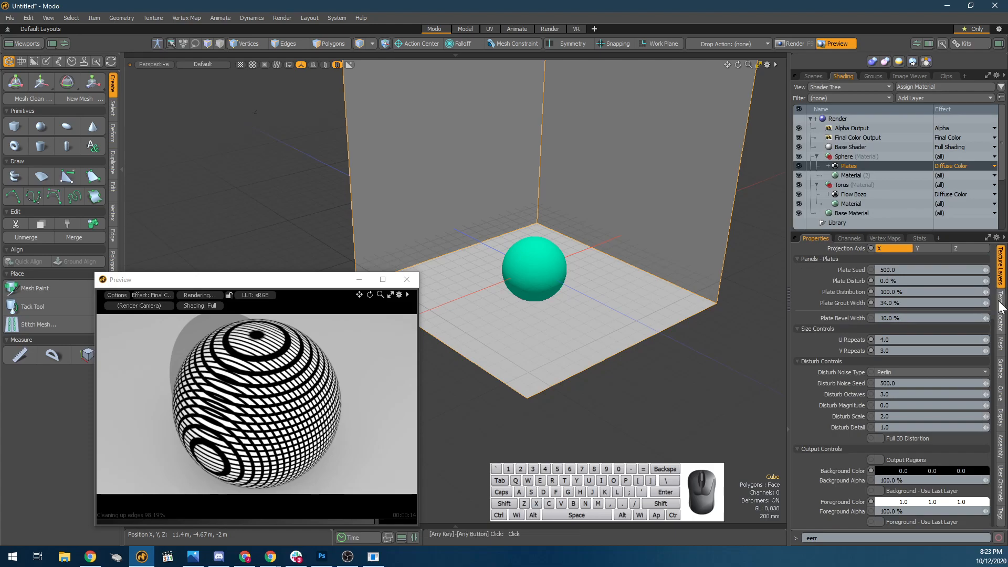
# Set the sphere Material's Luminous Intensity to 10 W/srm2.
pyautogui.click(867, 176)
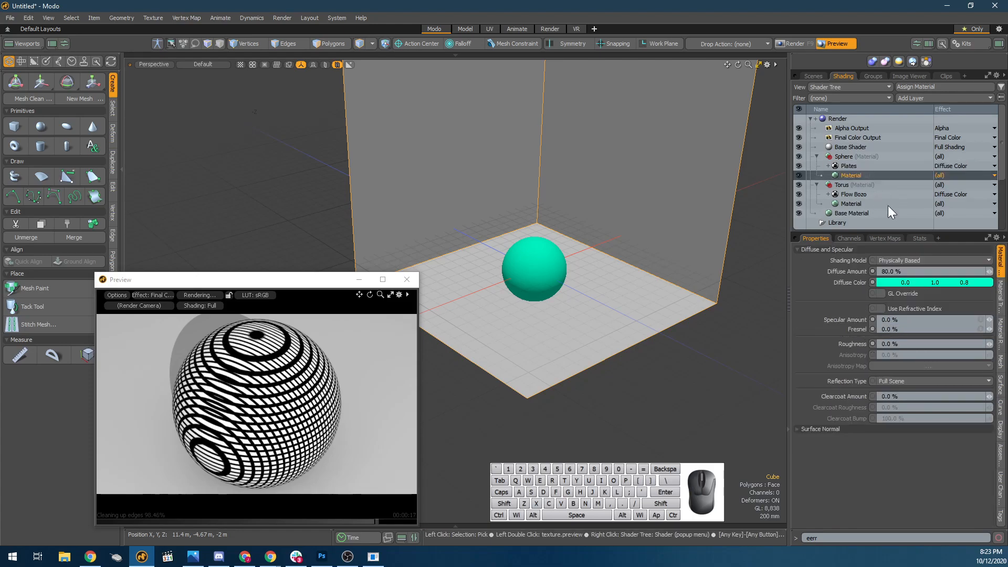
pyautogui.click(1001, 298)
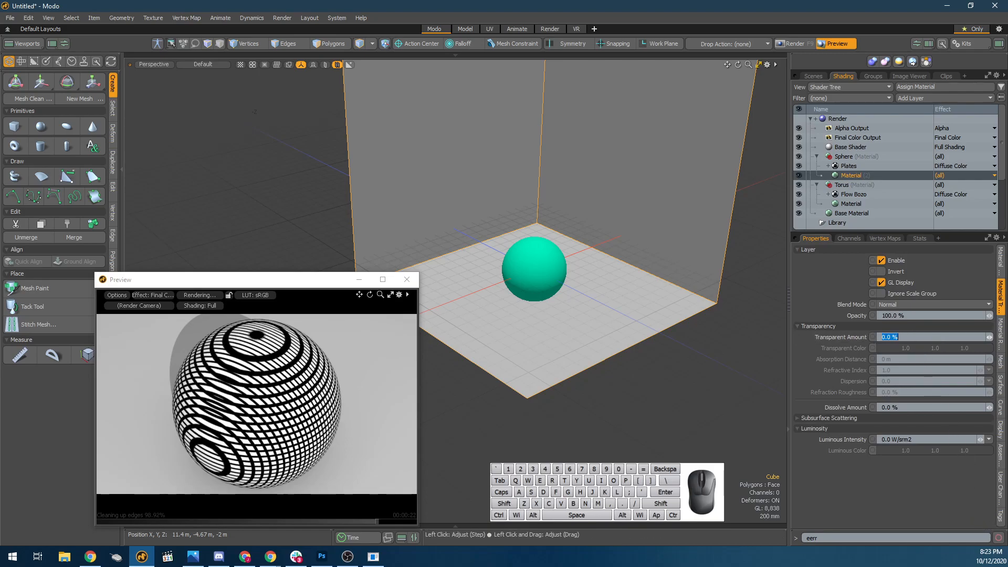
pyautogui.click(934, 438)
pyautogui.write('10')
pyautogui.press('Return')
pyautogui.scroll(-5, 520, 294)
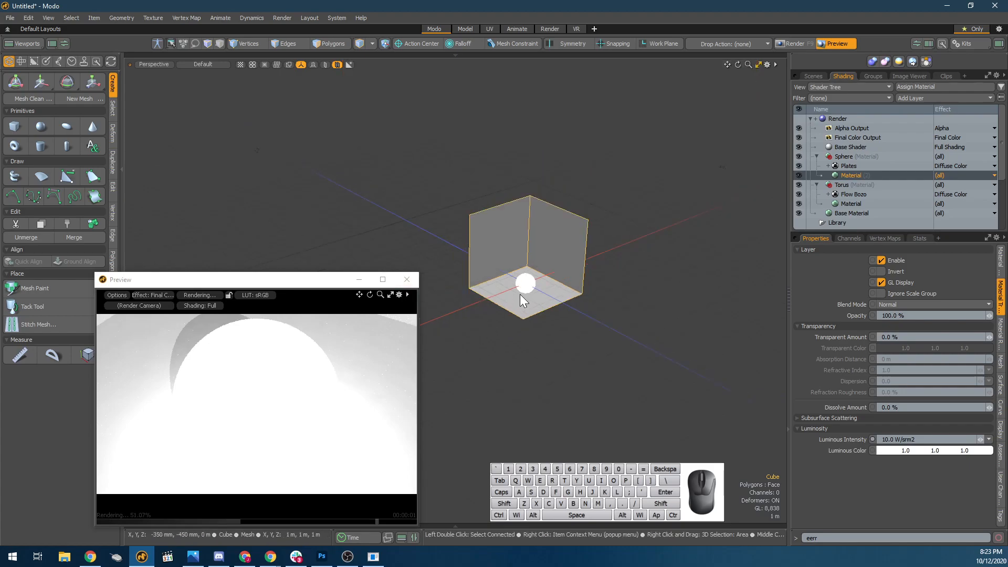
pyautogui.scroll(5, 519, 297)
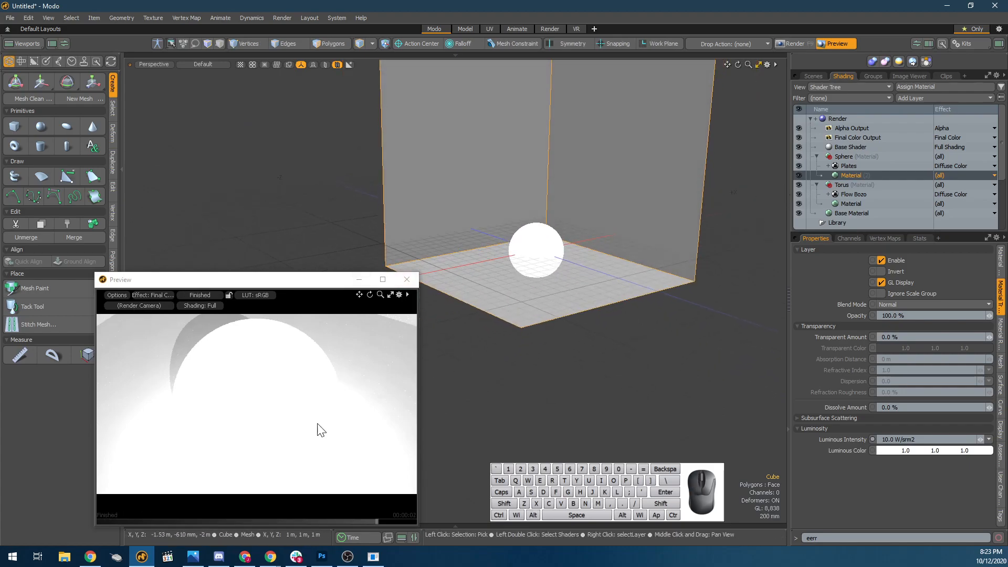
# Turn off the visibility of the Directional Light and of the Environment.
pyautogui.click(823, 78)
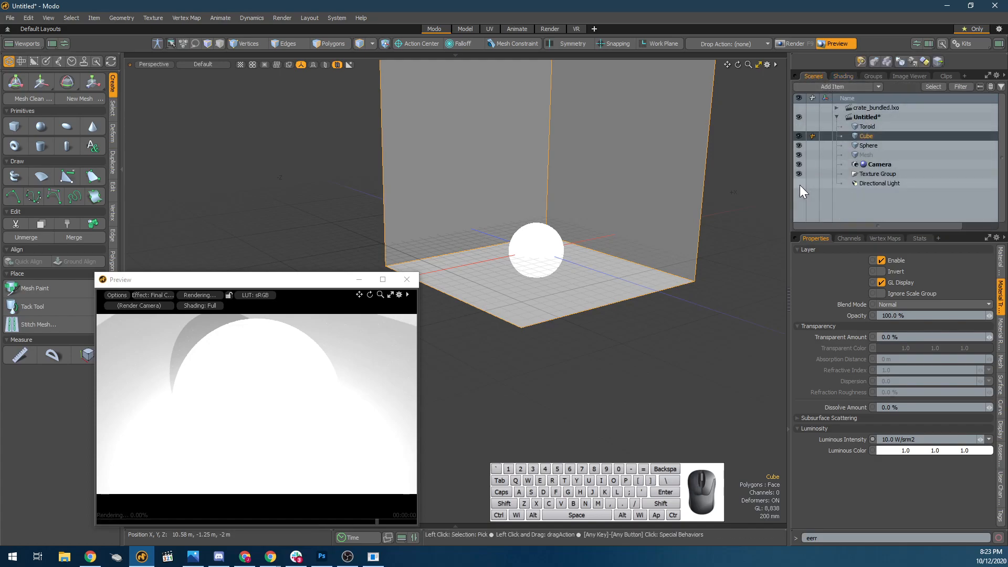
pyautogui.click(845, 76)
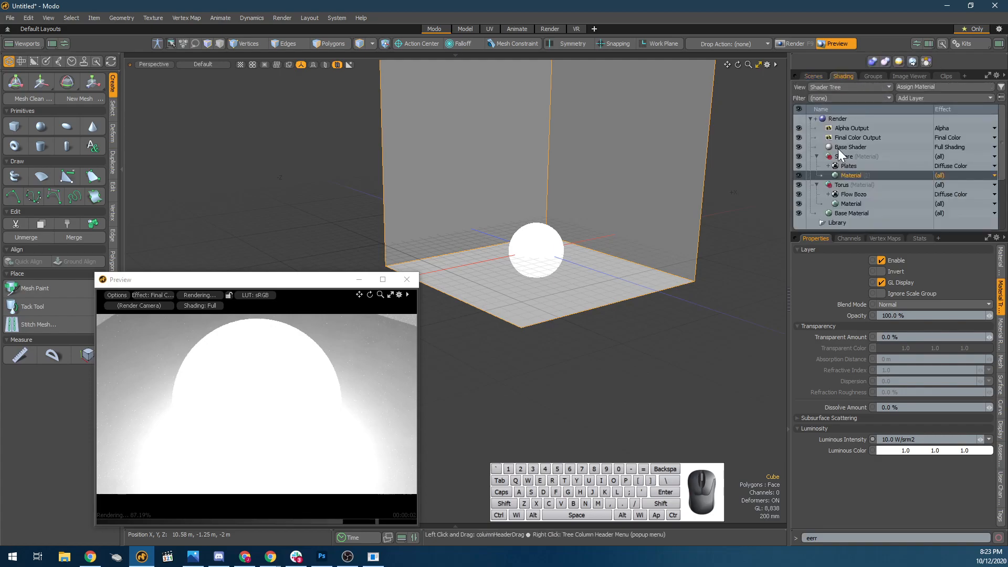
pyautogui.scroll(-3, 821, 215)
pyautogui.click(828, 204)
pyautogui.click(818, 203)
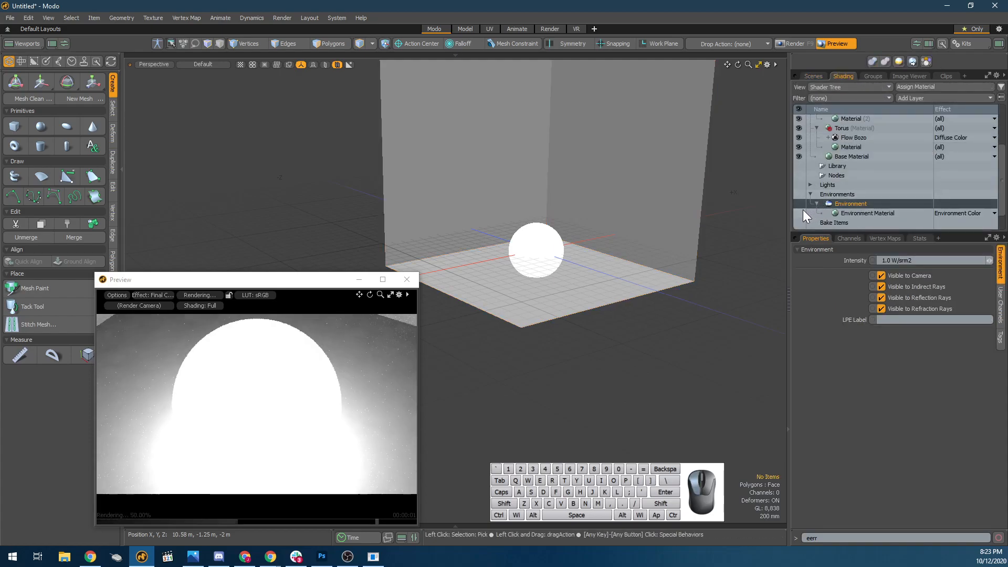
pyautogui.keyDown('alt'); pyautogui.moveTo(310, 372); pyautogui.dragTo(385, 392); pyautogui.keyUp('alt')
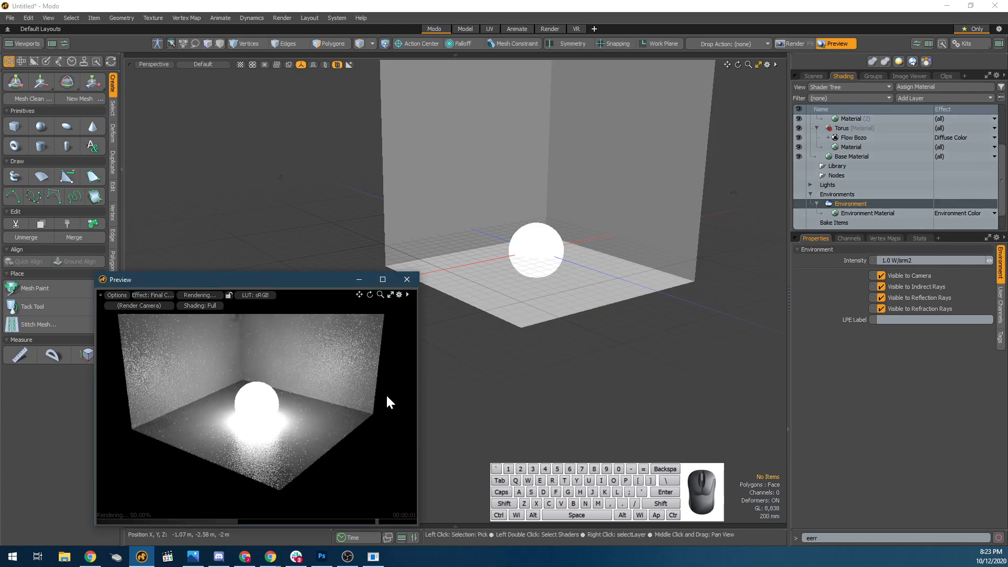
# Select the sphere and collapse the Torus material group in the Shader Tree.
pyautogui.click(562, 261)
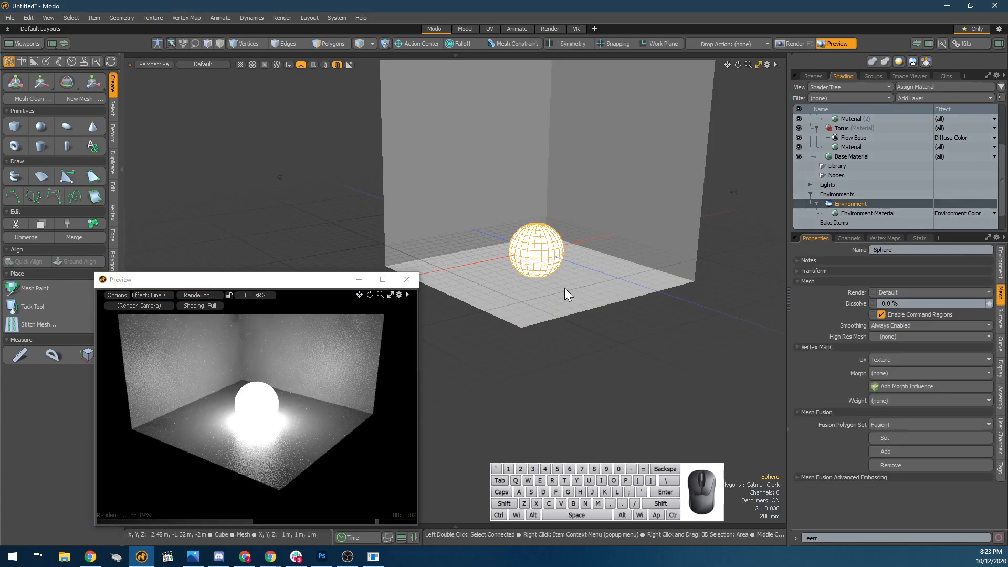
pyautogui.click(854, 147)
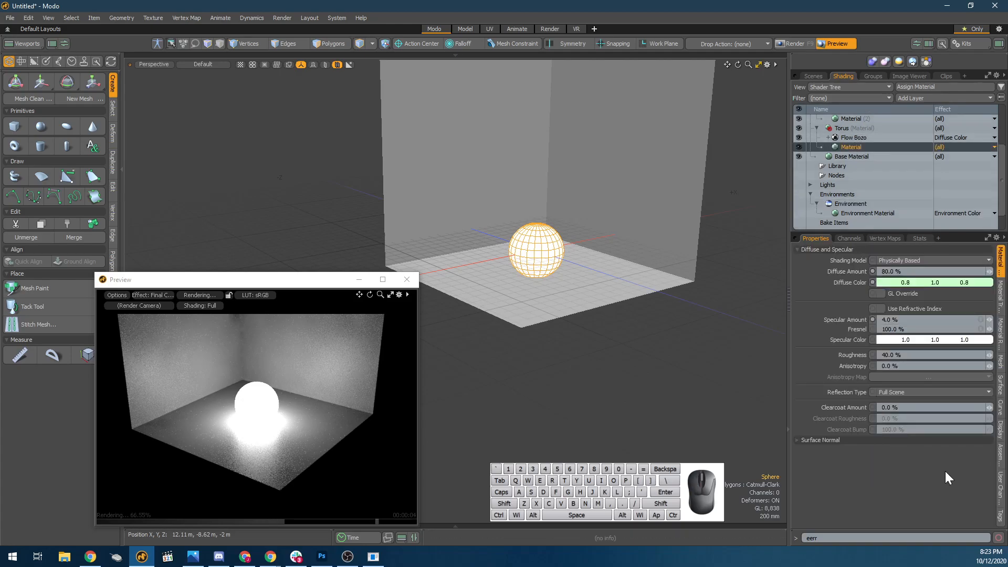
pyautogui.click(1001, 327)
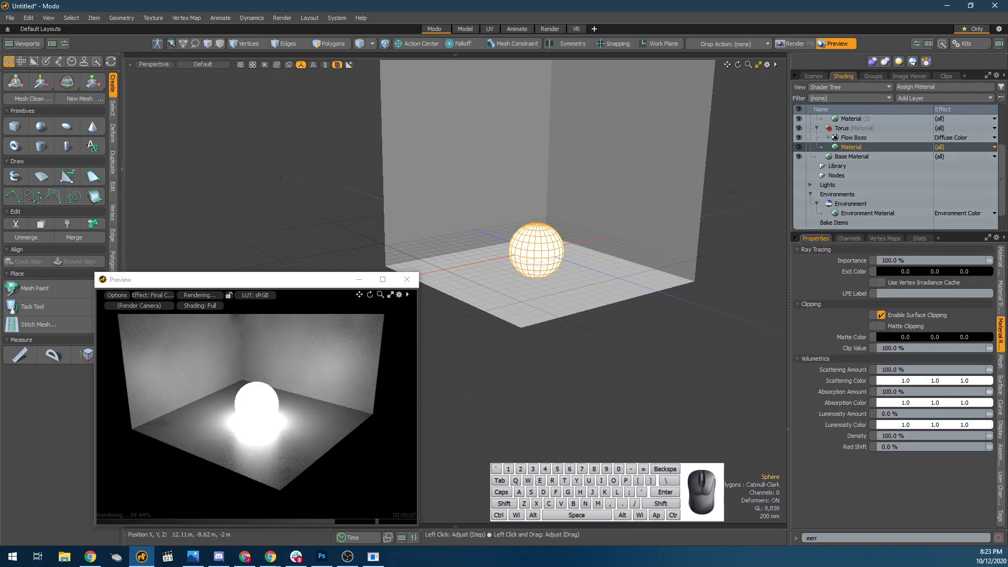
pyautogui.click(869, 156)
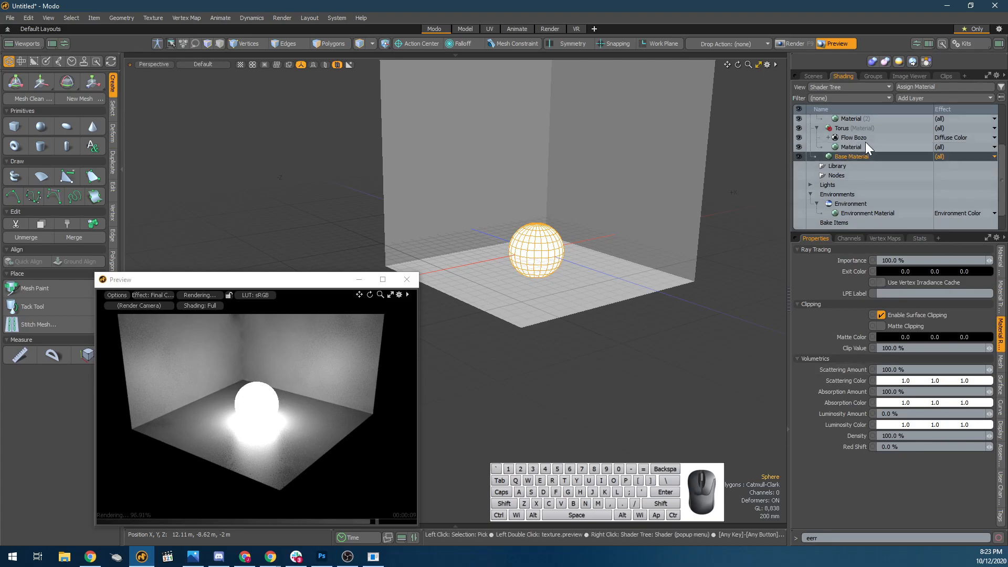
pyautogui.scroll(2, 862, 141)
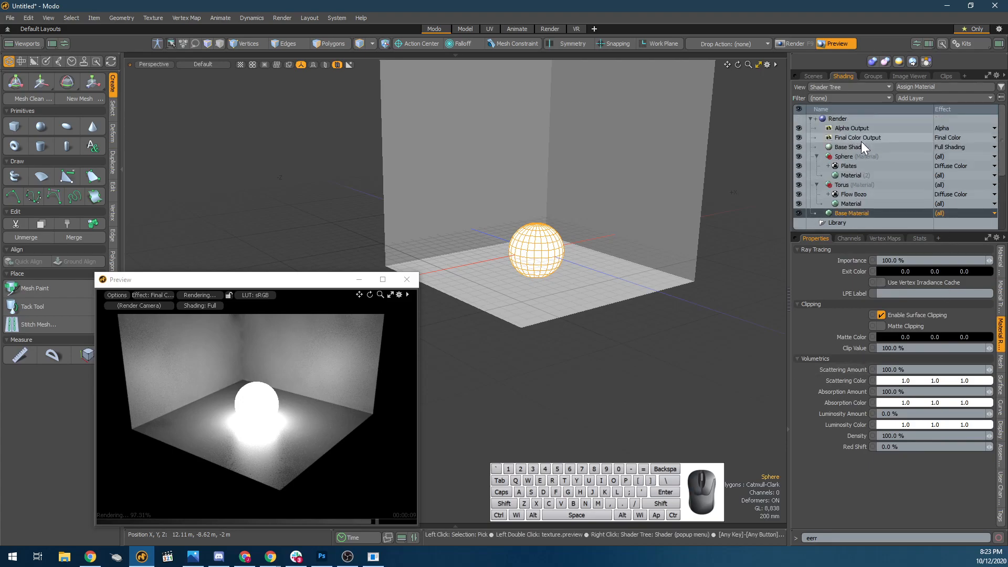
pyautogui.click(817, 185)
# Set the sphere Material's Luminous Intensity to 0 W/srm2.
pyautogui.click(836, 175)
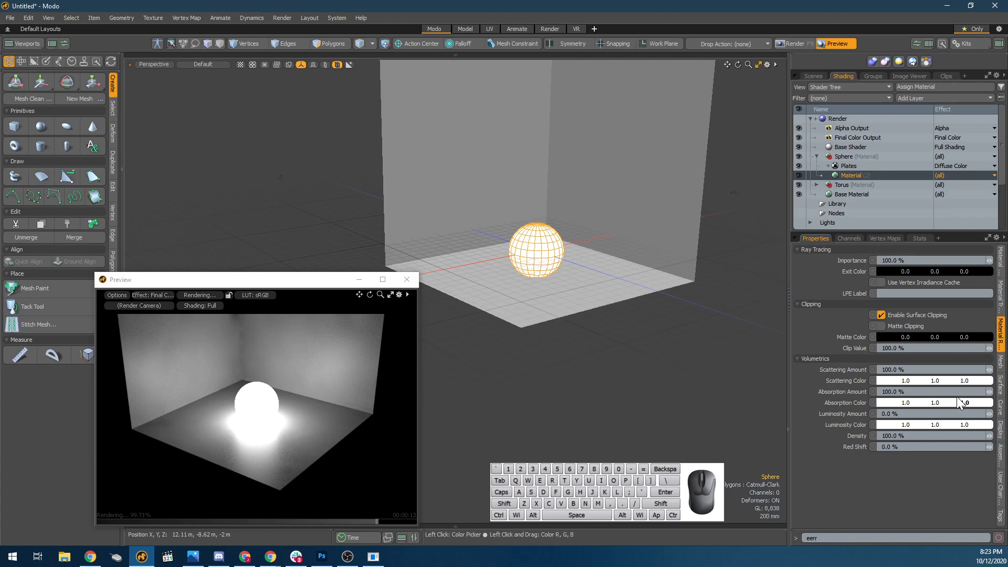
pyautogui.click(1000, 299)
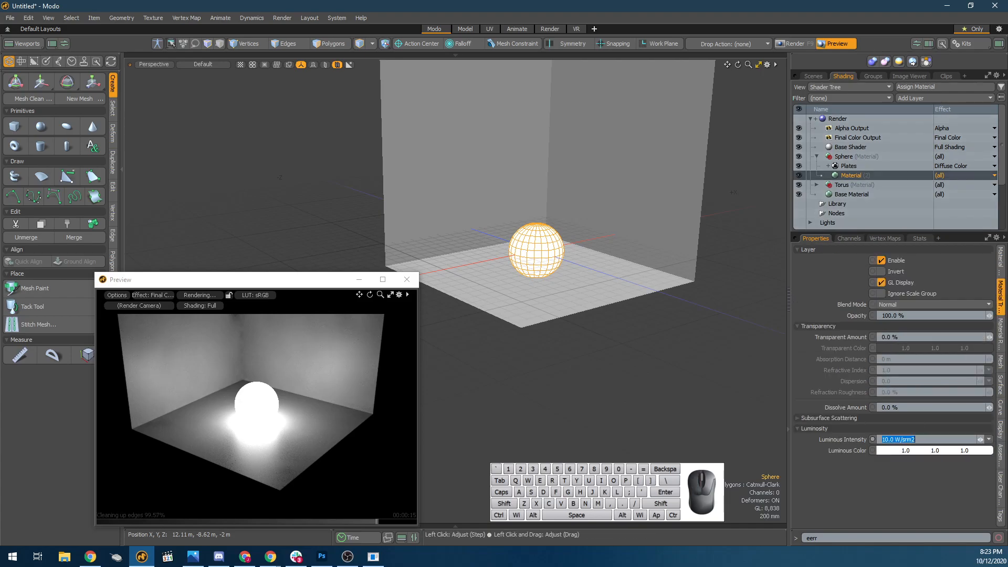
pyautogui.write('0')
pyautogui.press('Return')
pyautogui.click(914, 439)
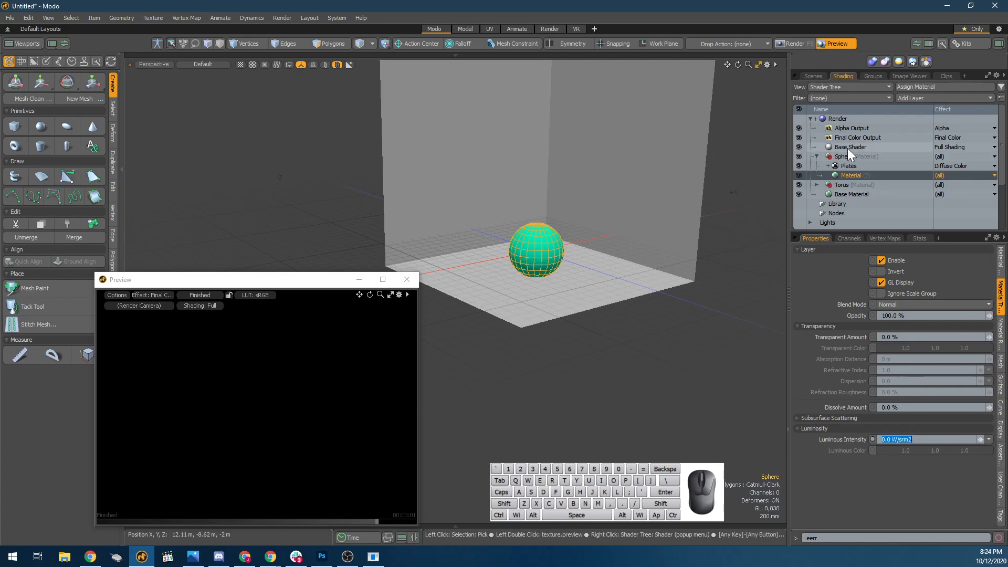
# Turn the Directional Light's visibility back on and look at the Plates texture on the sphere in the preview.
pyautogui.click(838, 165)
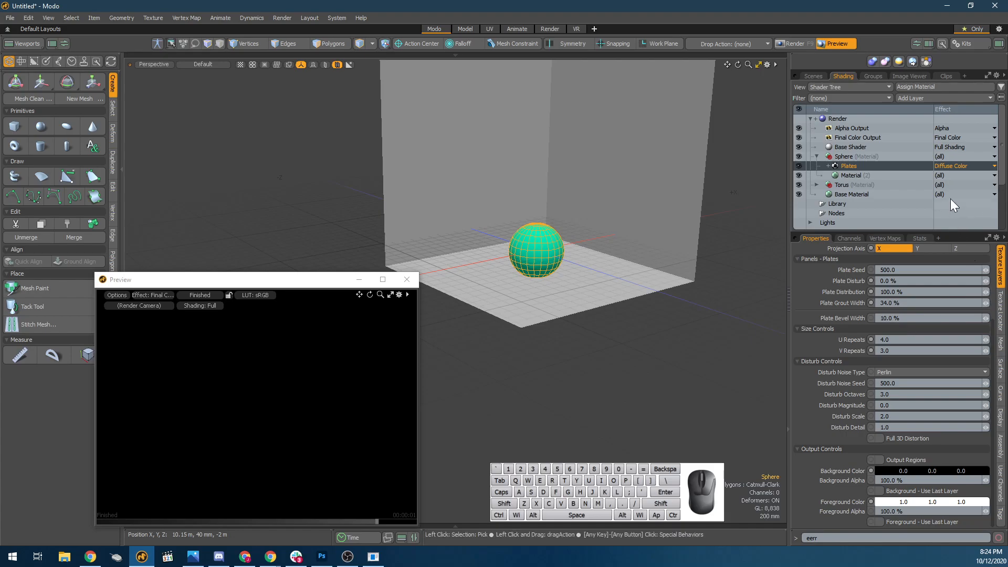
pyautogui.click(813, 76)
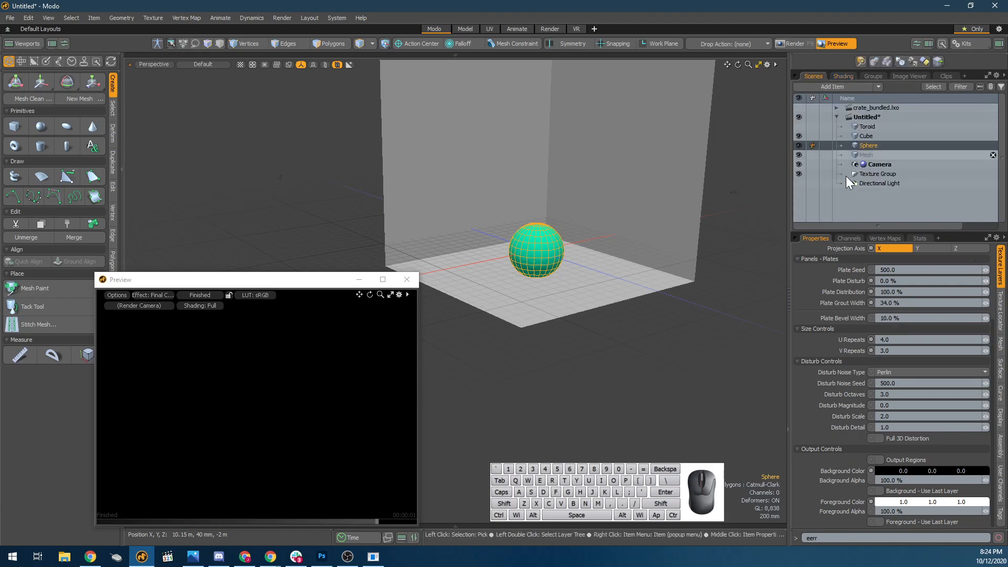
pyautogui.click(799, 183)
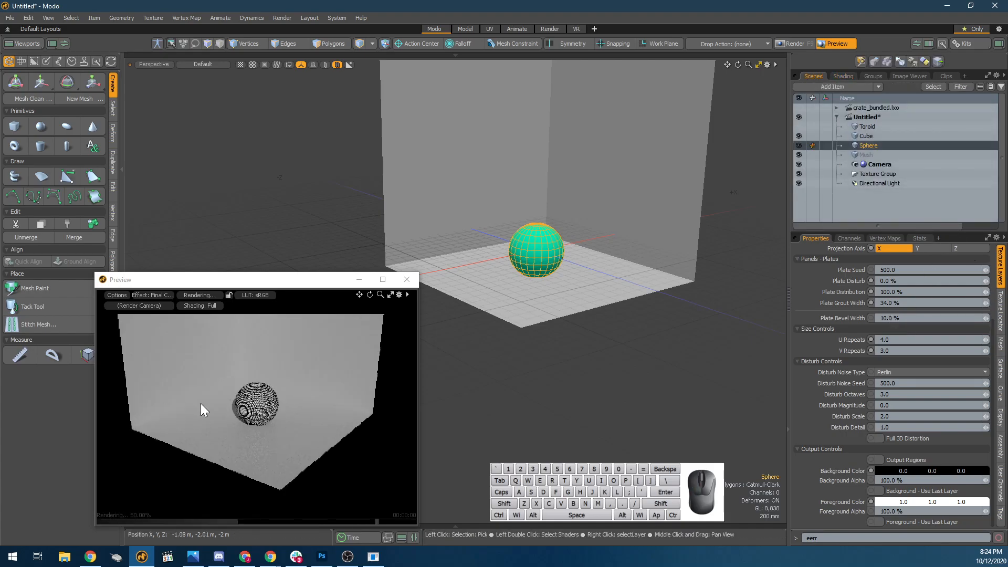
pyautogui.scroll(3, 242, 374)
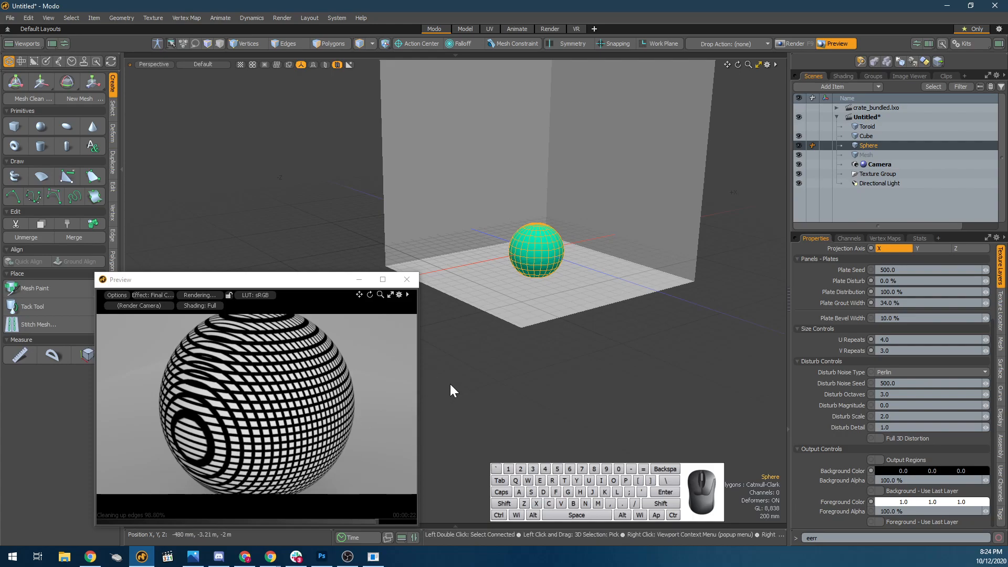
# Set the sphere Material's Luminous Intensity to 1 W/srm2.
pyautogui.click(850, 74)
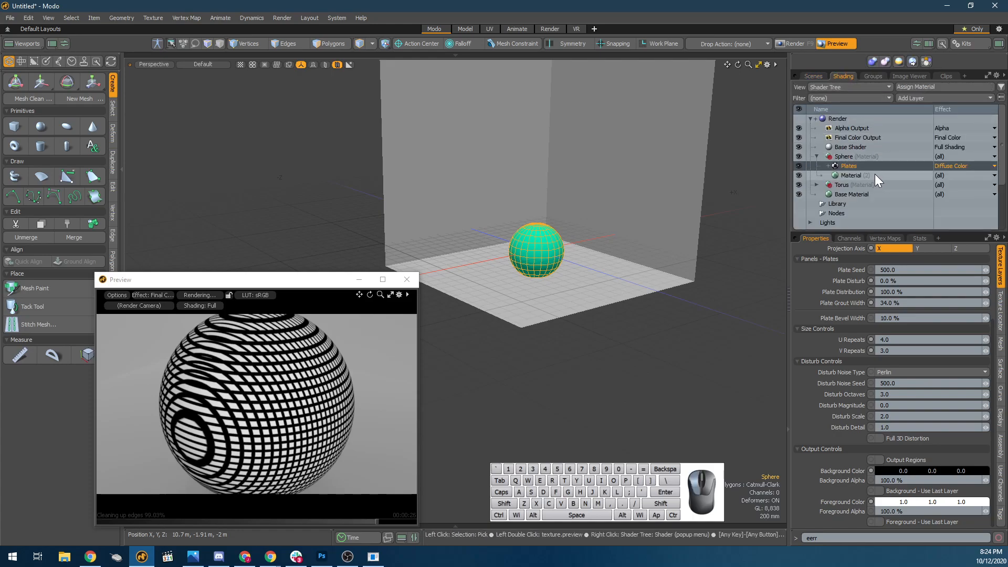
pyautogui.click(875, 175)
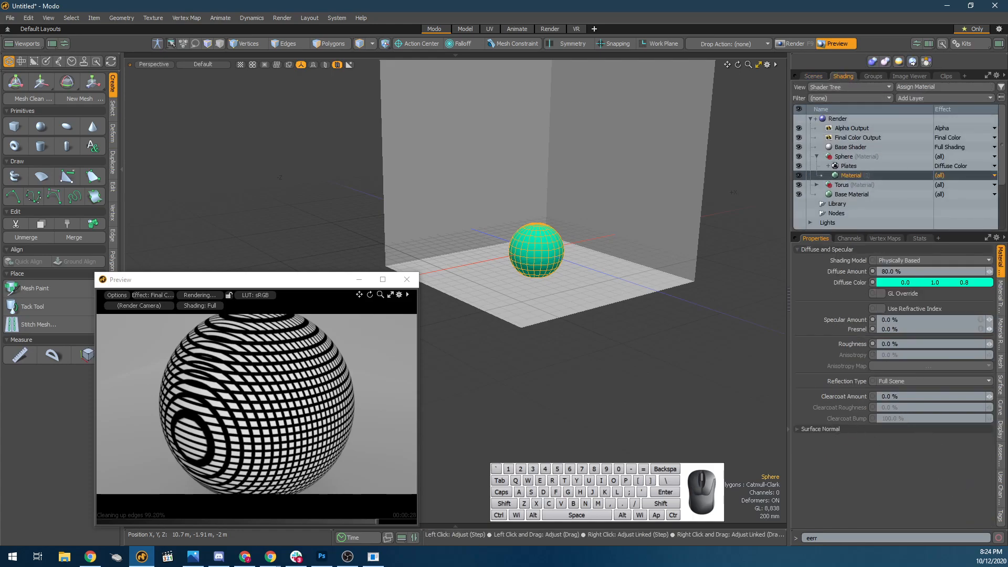
pyautogui.click(1001, 334)
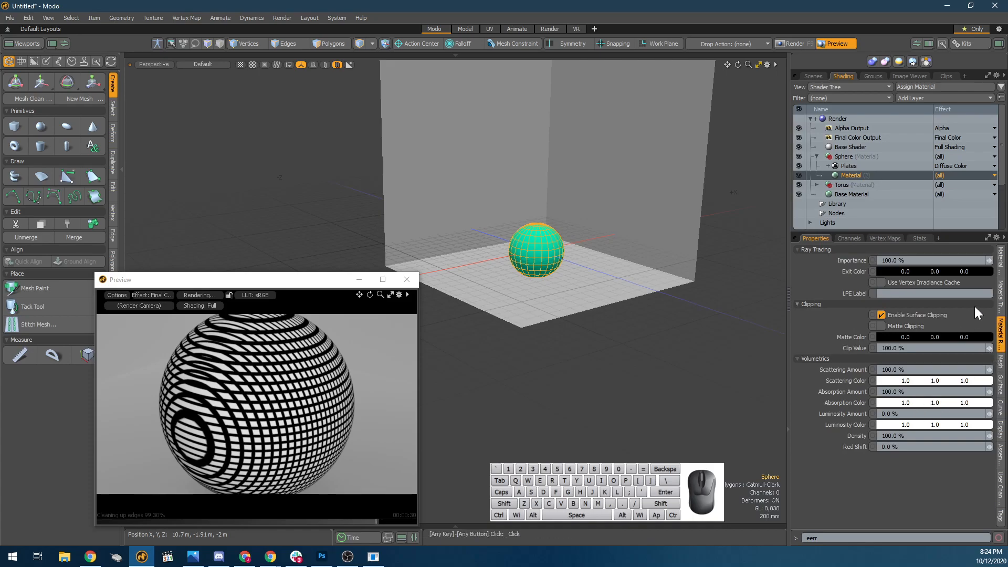
pyautogui.click(1001, 296)
pyautogui.click(904, 439)
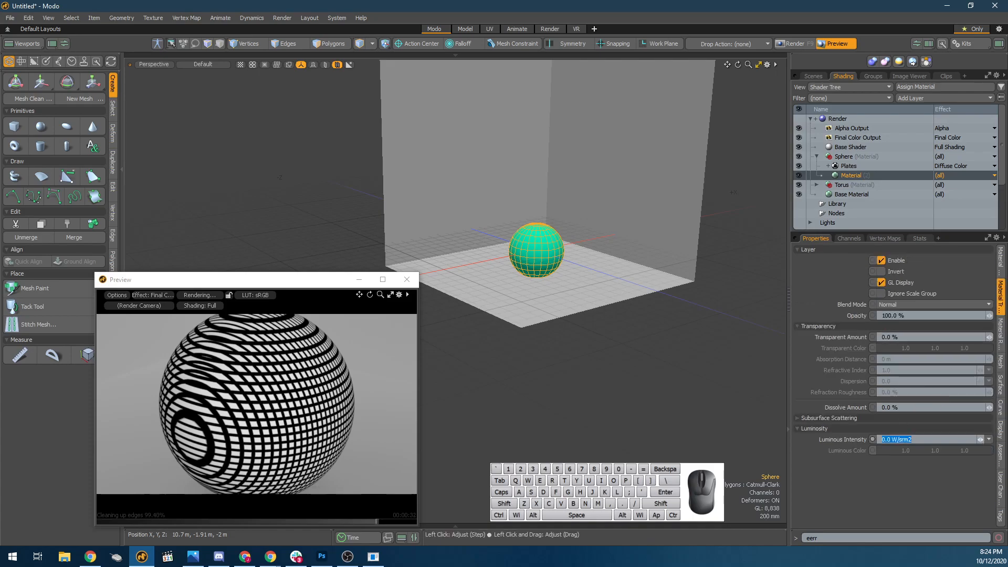
pyautogui.write('1')
pyautogui.press('Return')
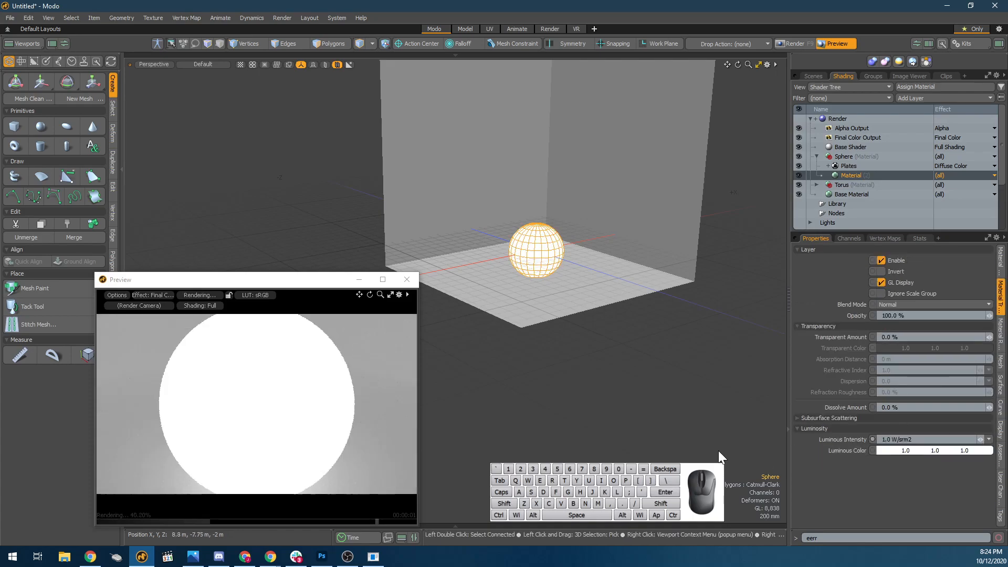
pyautogui.click(904, 440)
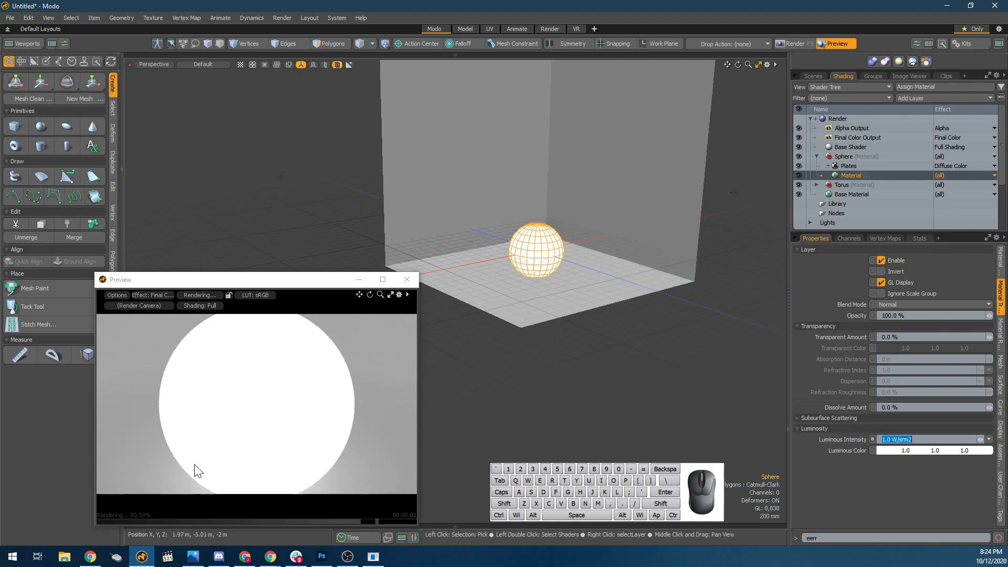
# Change the effect of the sphere's Plates layer to Luminous Amount.
pyautogui.moveTo(373, 558)
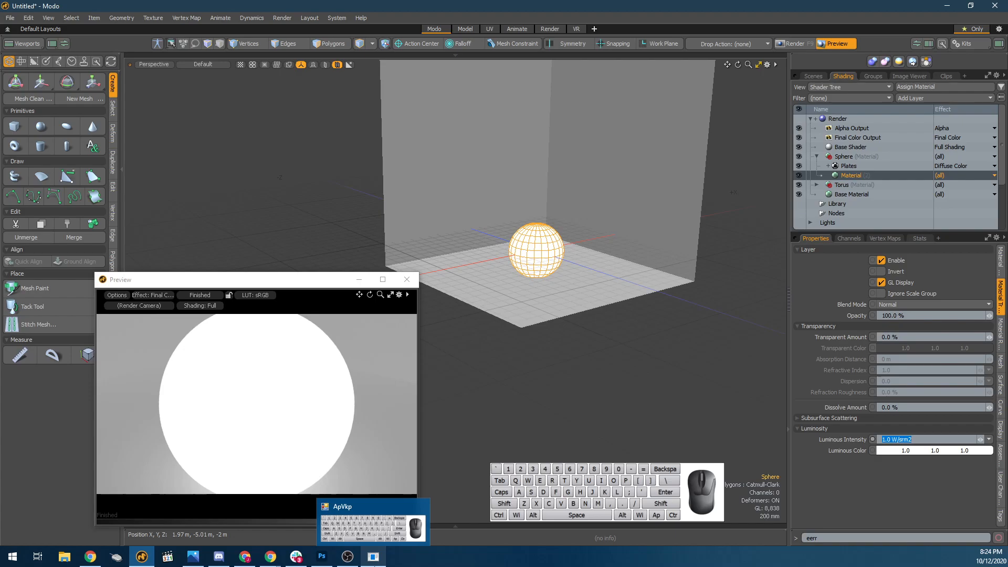
pyautogui.click(954, 166)
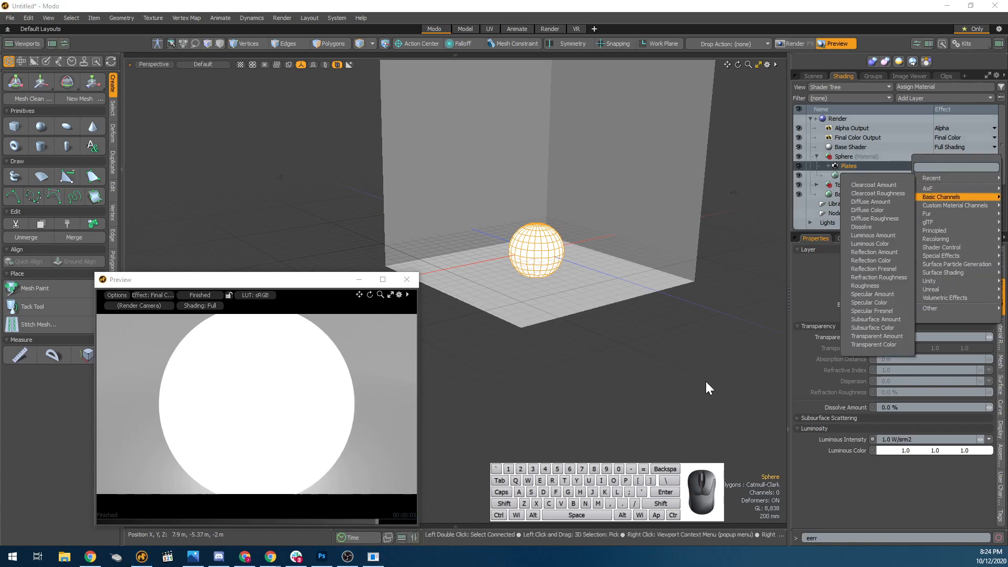
pyautogui.click(774, 243)
pyautogui.click(973, 166)
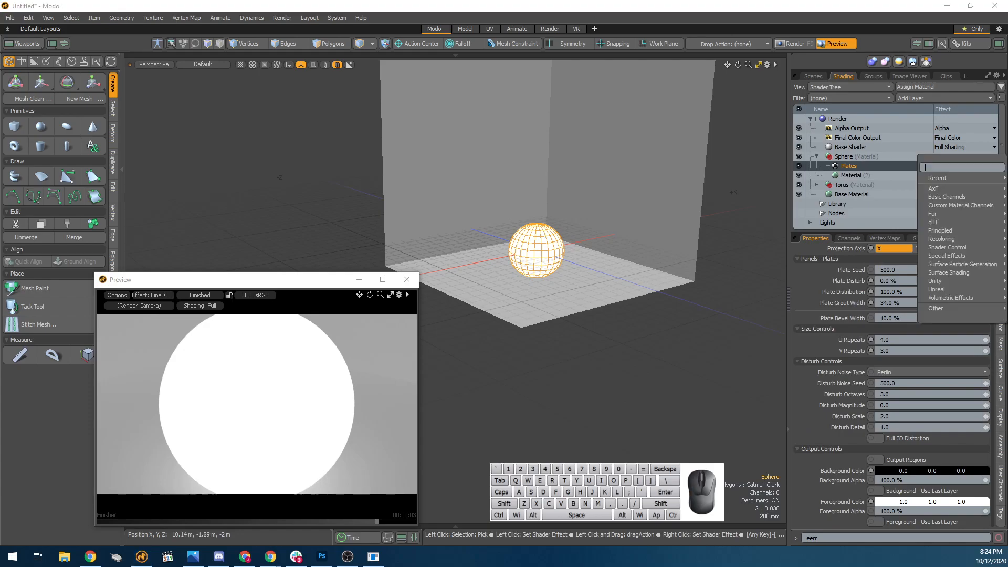
pyautogui.moveTo(966, 196)
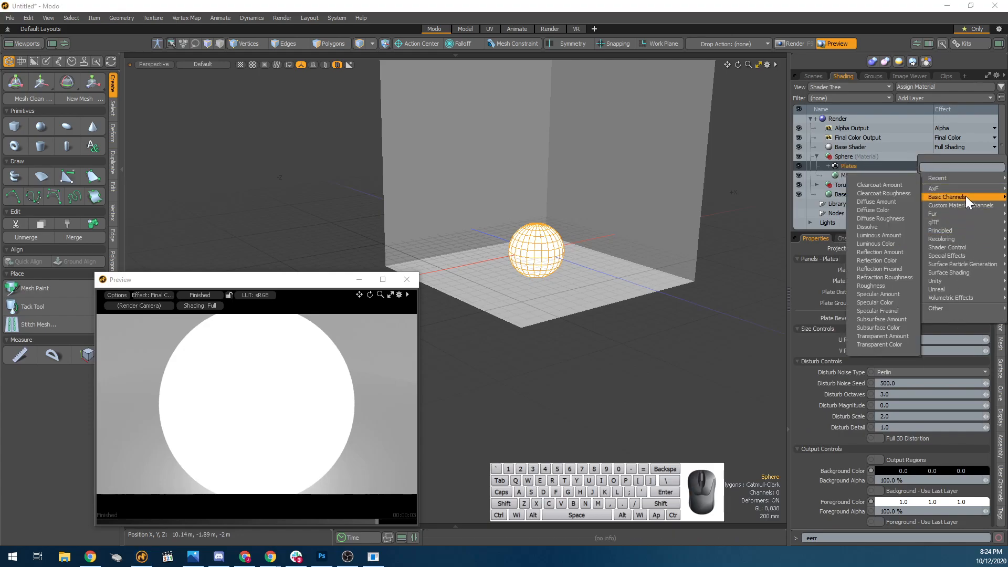
pyautogui.click(881, 237)
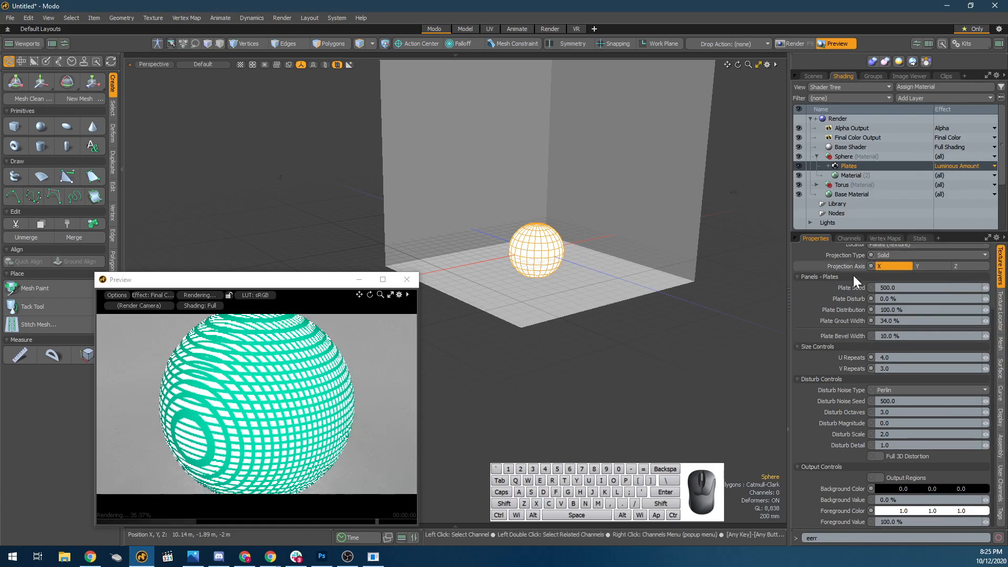
pyautogui.scroll(7, 517, 259)
pyautogui.scroll(-4, 557, 270)
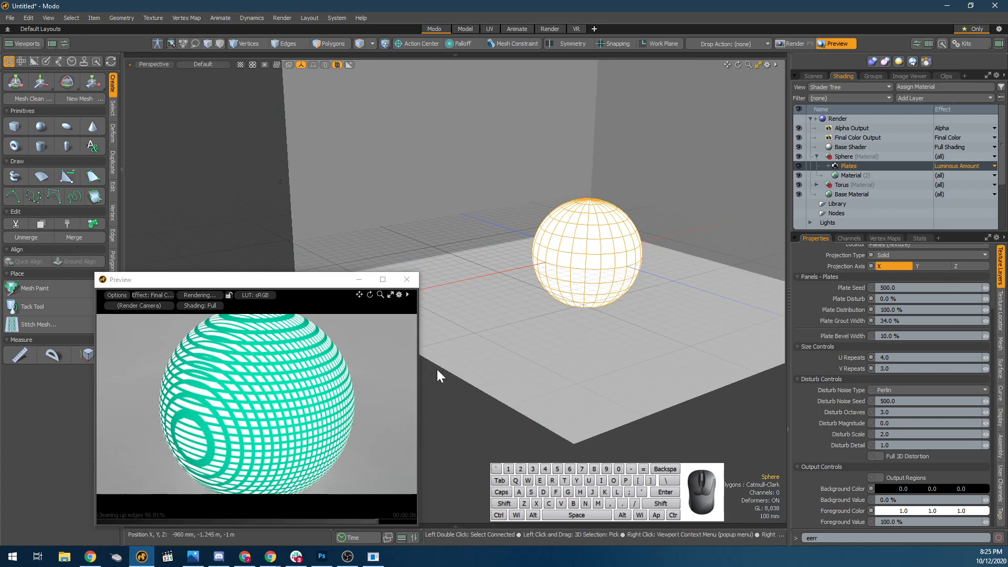
# Turn off the Directional Light's visibility and inspect the glowing plates pattern in the preview.
pyautogui.click(813, 75)
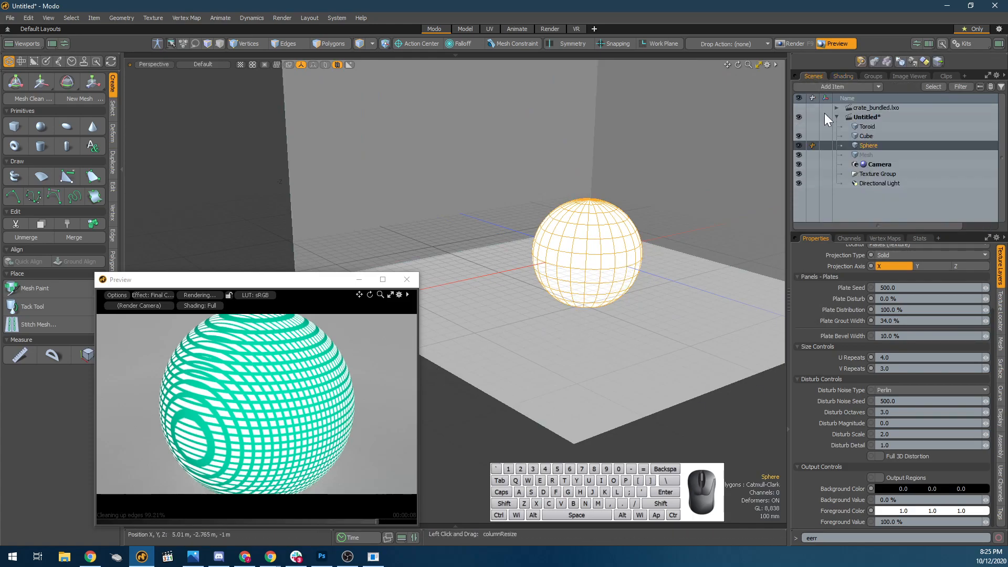
pyautogui.click(799, 184)
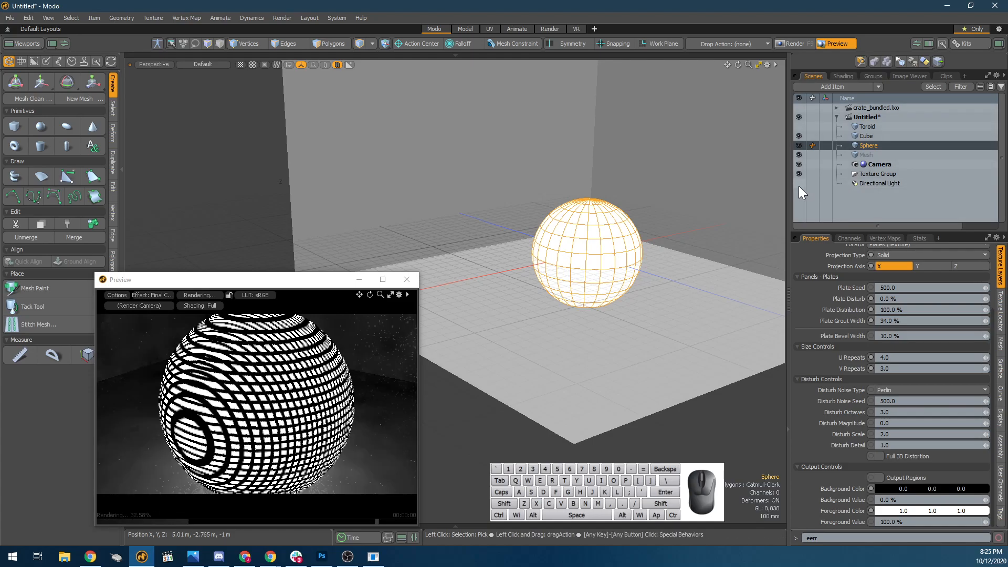
pyautogui.scroll(-4, 371, 360)
pyautogui.scroll(-1, 304, 390)
pyautogui.scroll(1, 304, 388)
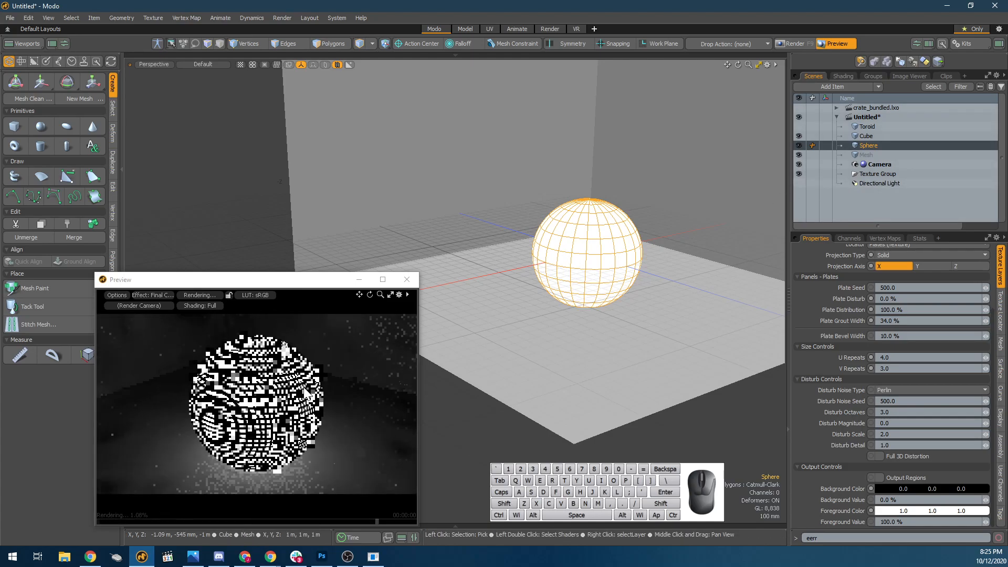
pyautogui.scroll(1, 304, 388)
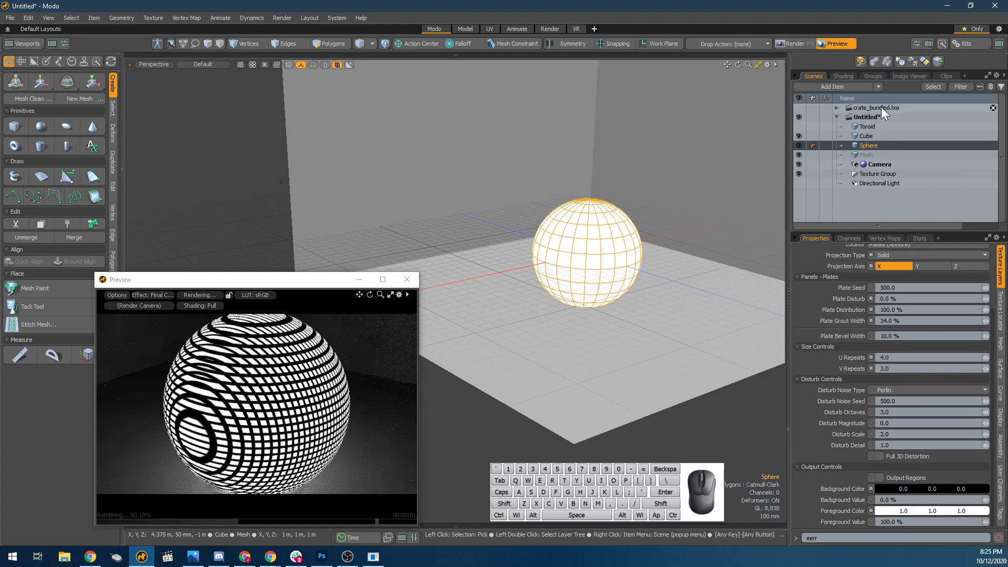
pyautogui.scroll(-1, 324, 387)
# Raise the sphere to 650 mm on the Y axis and move the Tool Properties window clear of the viewport.
pyautogui.click(274, 410)
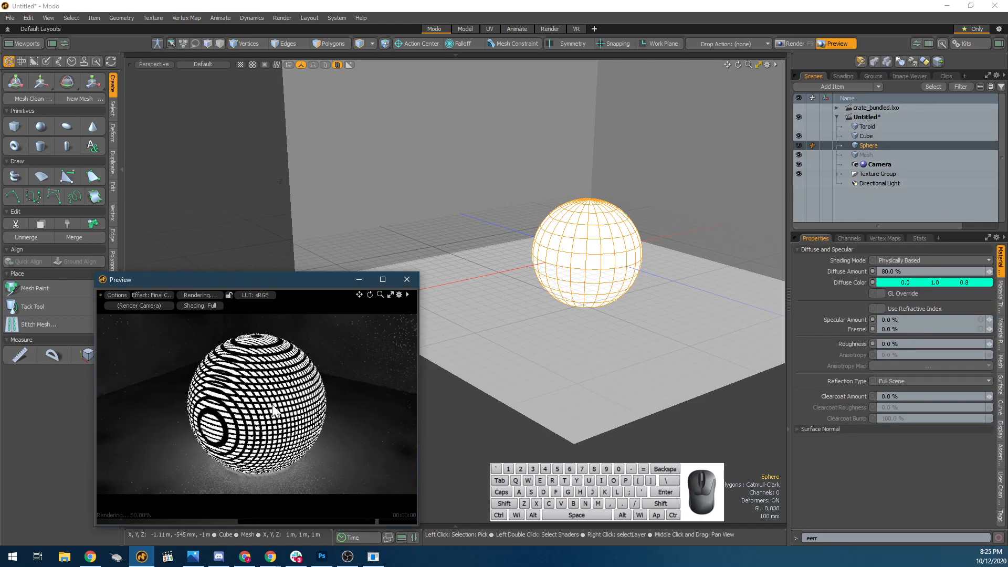
pyautogui.press('w')
pyautogui.moveTo(261, 357); pyautogui.dragTo(262, 284)
pyautogui.keyDown('alt'); pyautogui.moveTo(310, 419); pyautogui.dragTo(278, 427); pyautogui.keyUp('alt')
pyautogui.scroll(-2, 388, 396)
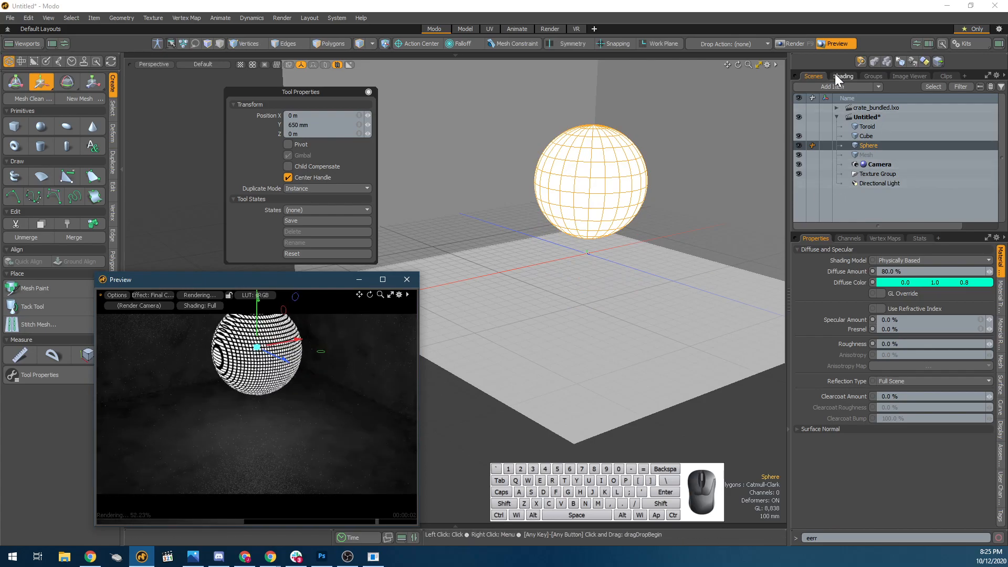
pyautogui.moveTo(276, 91); pyautogui.dragTo(137, 63)
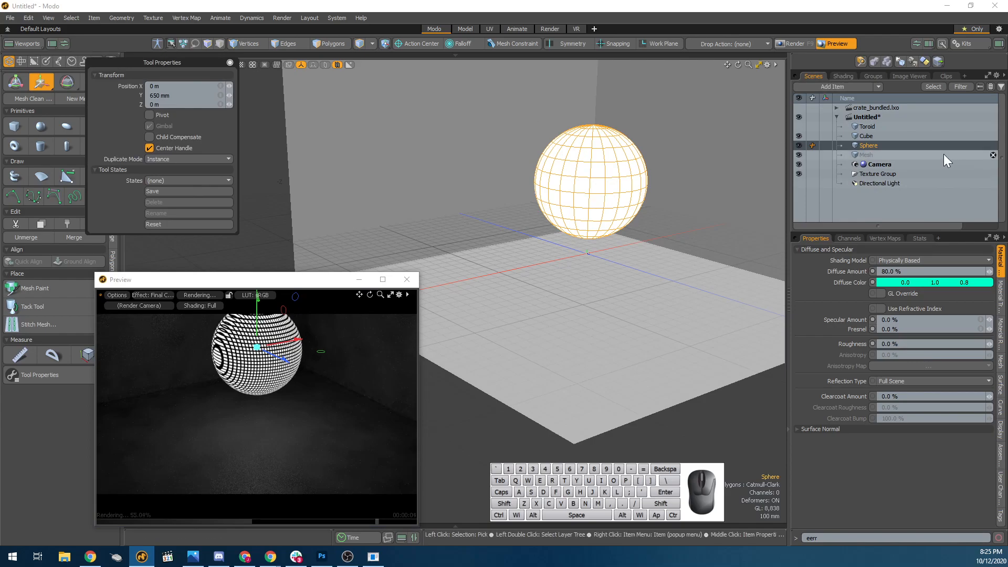
# Change the Plates layer's effect to Diffuse Color and show the luminosity settings of the sphere's Material.
pyautogui.click(843, 77)
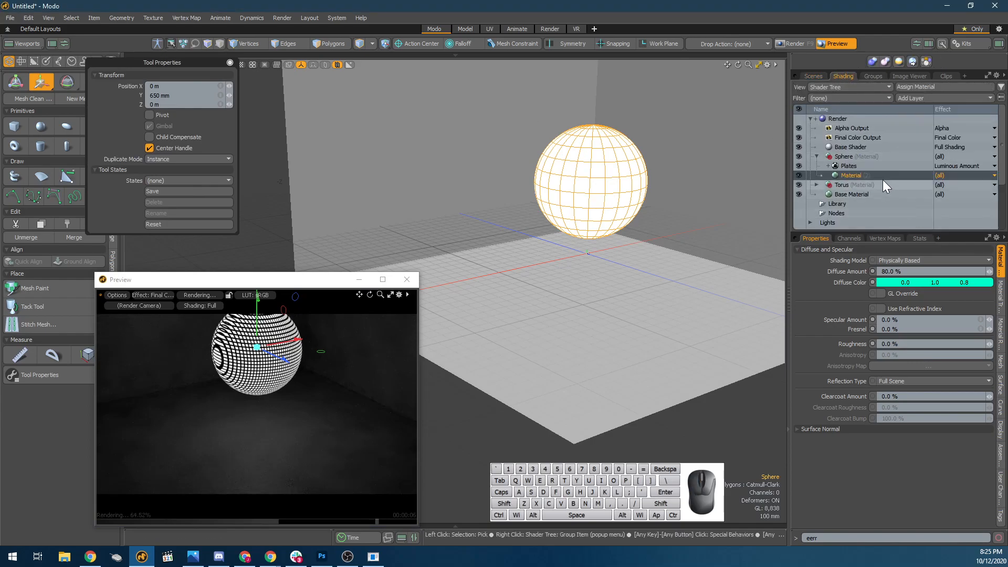
pyautogui.click(965, 167)
pyautogui.moveTo(960, 200)
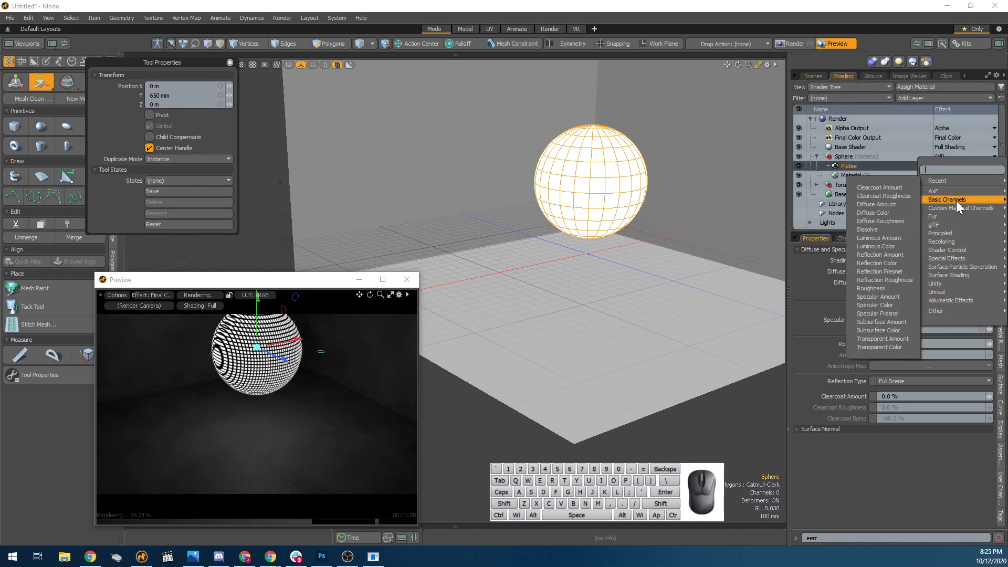
pyautogui.click(884, 212)
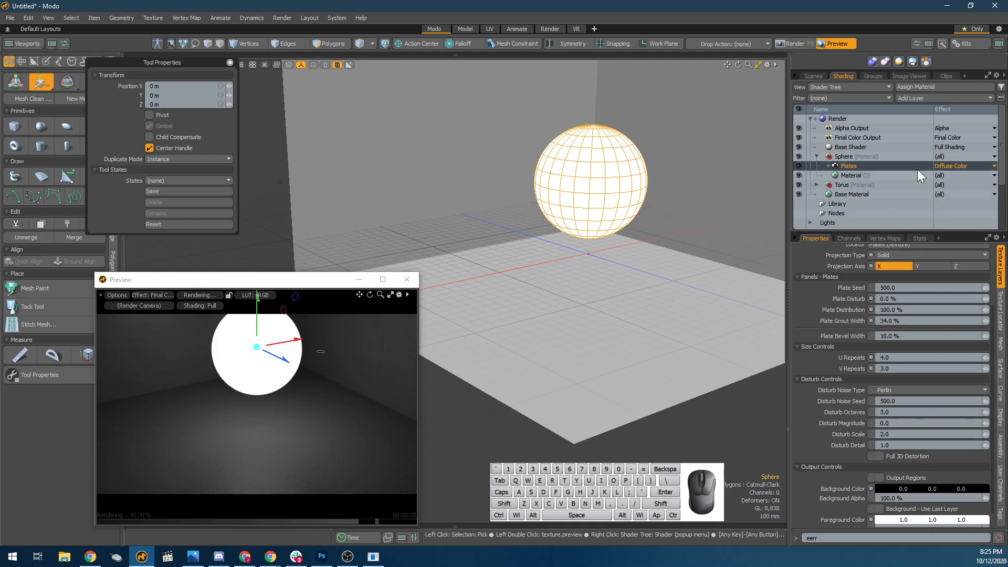
pyautogui.click(887, 174)
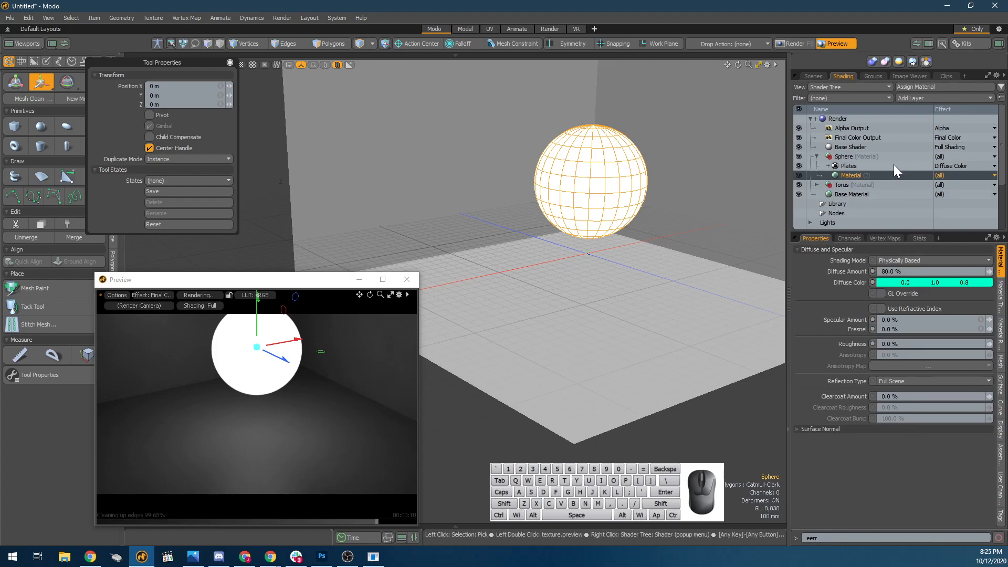
pyautogui.click(894, 165)
pyautogui.click(912, 173)
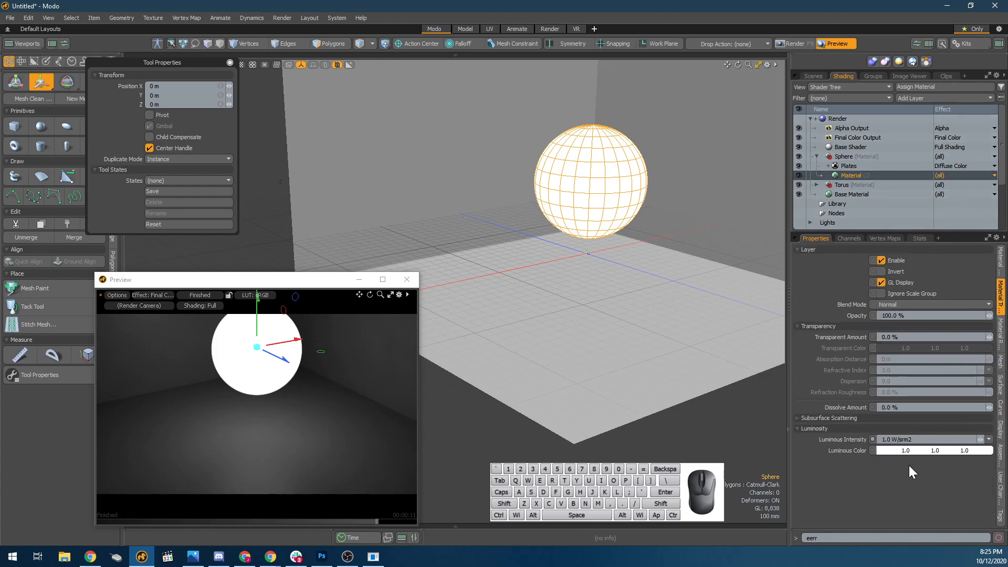
# Change the effect of the sphere's Plates layer to Transparent Amount.
pyautogui.click(852, 167)
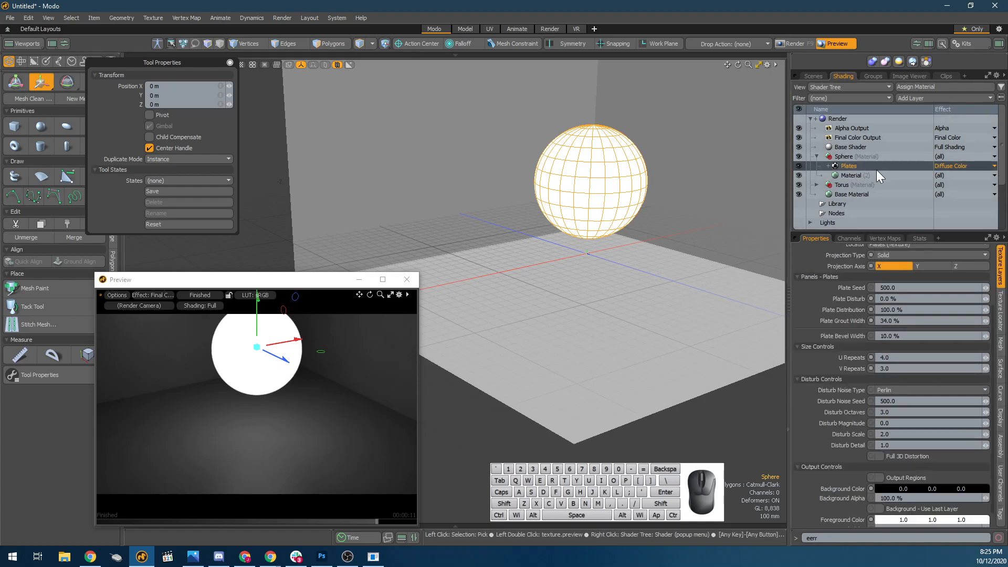
pyautogui.click(951, 169)
pyautogui.moveTo(933, 199)
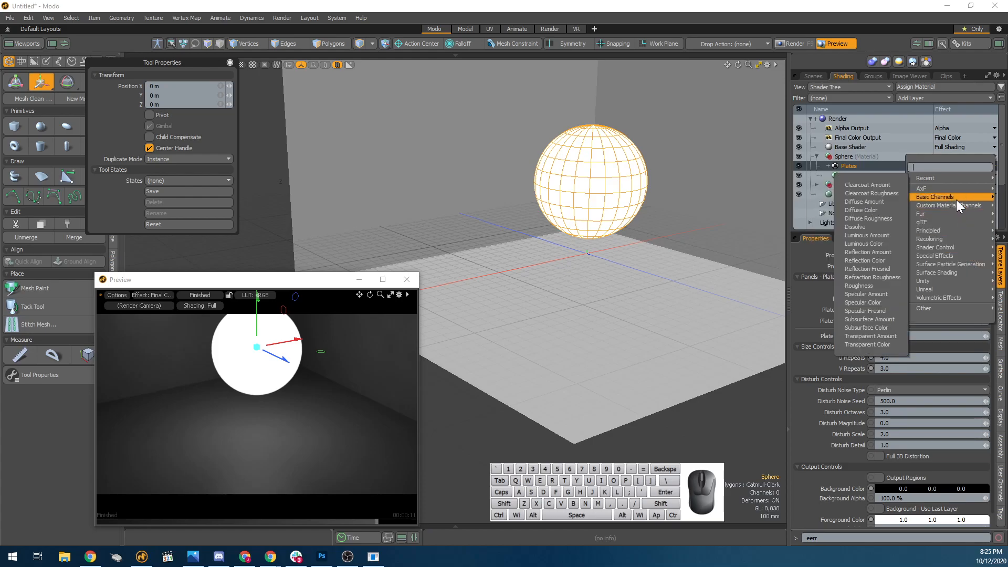
pyautogui.click(895, 335)
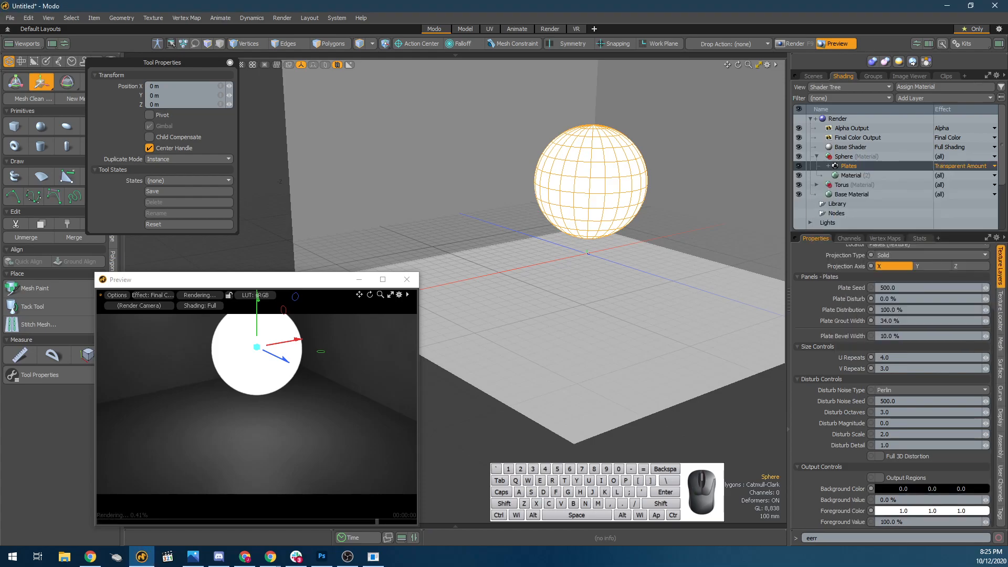
# Set the Plates layer's effect back to Luminous Amount and duplicate the layer in the sphere's material group.
pyautogui.click(863, 174)
pyautogui.click(849, 167)
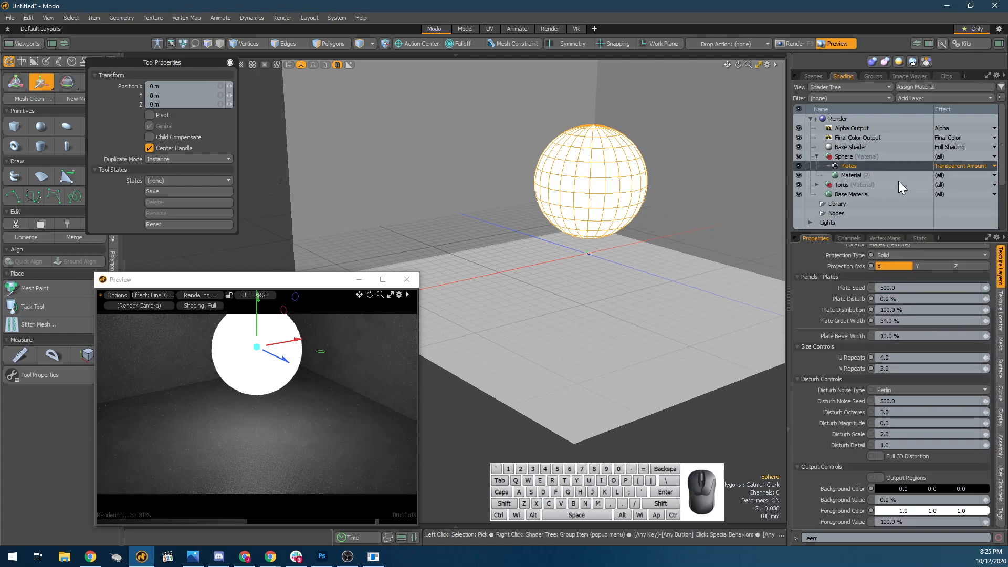
pyautogui.click(987, 166)
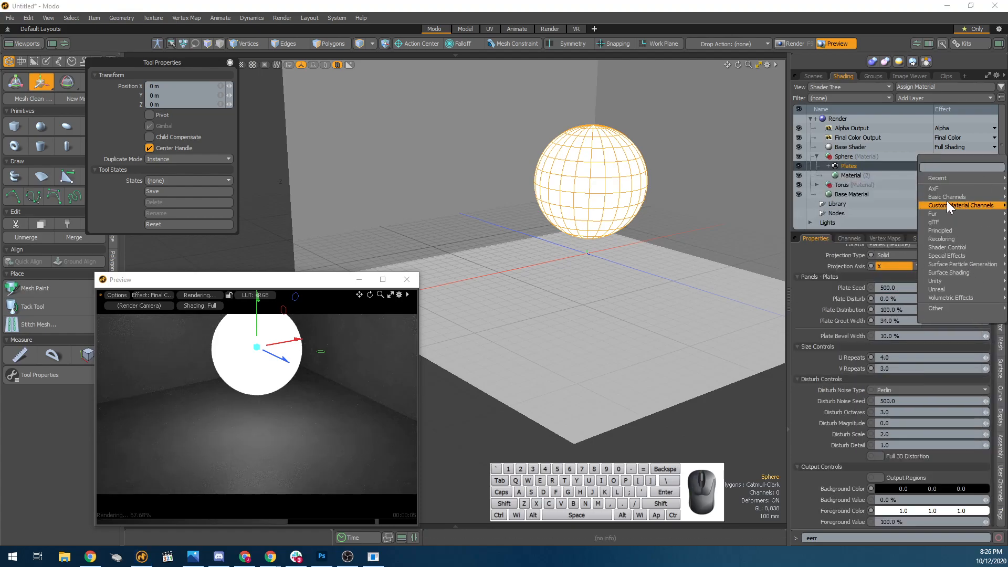
pyautogui.moveTo(945, 197)
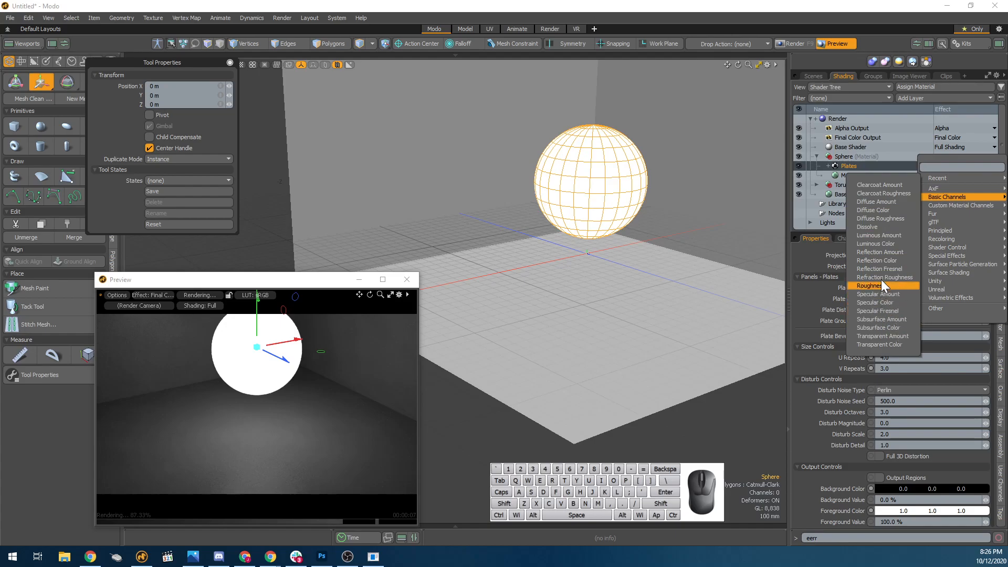
pyautogui.click(881, 236)
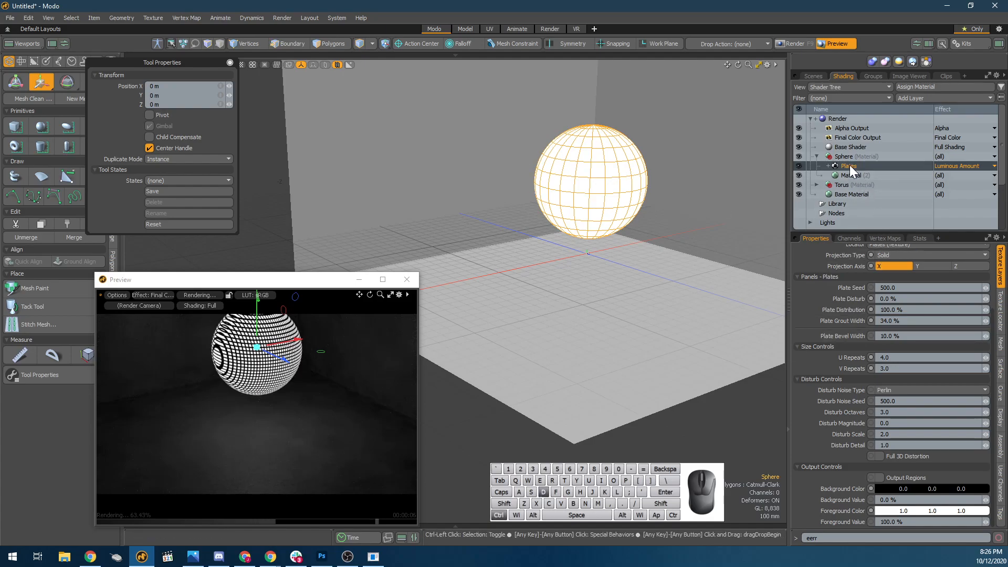
pyautogui.hotkey('ctrl', 'd')
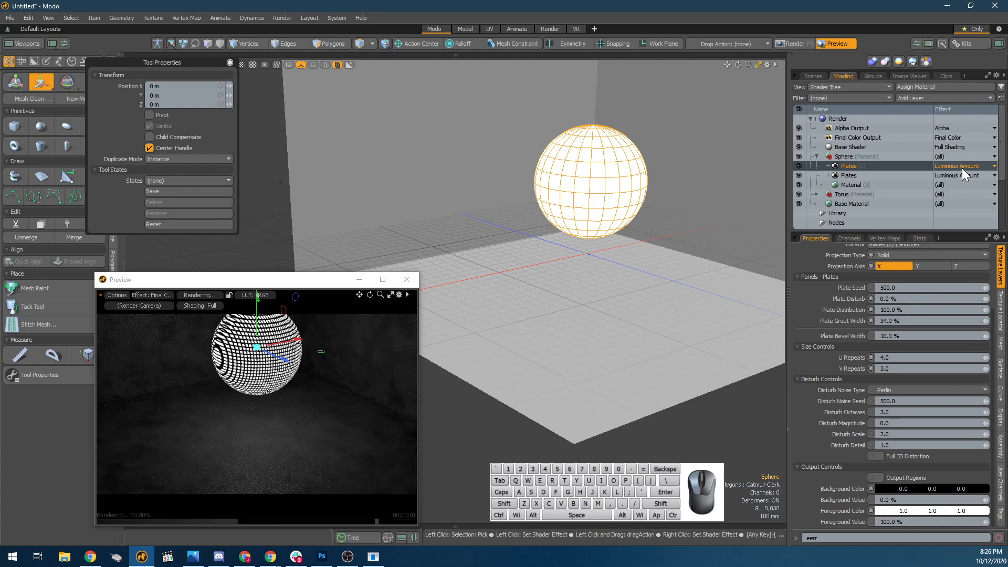
# Change the duplicated Plates layer's effect to Diffuse Color and examine the sphere's pattern up close in the preview.
pyautogui.click(962, 168)
pyautogui.moveTo(960, 201)
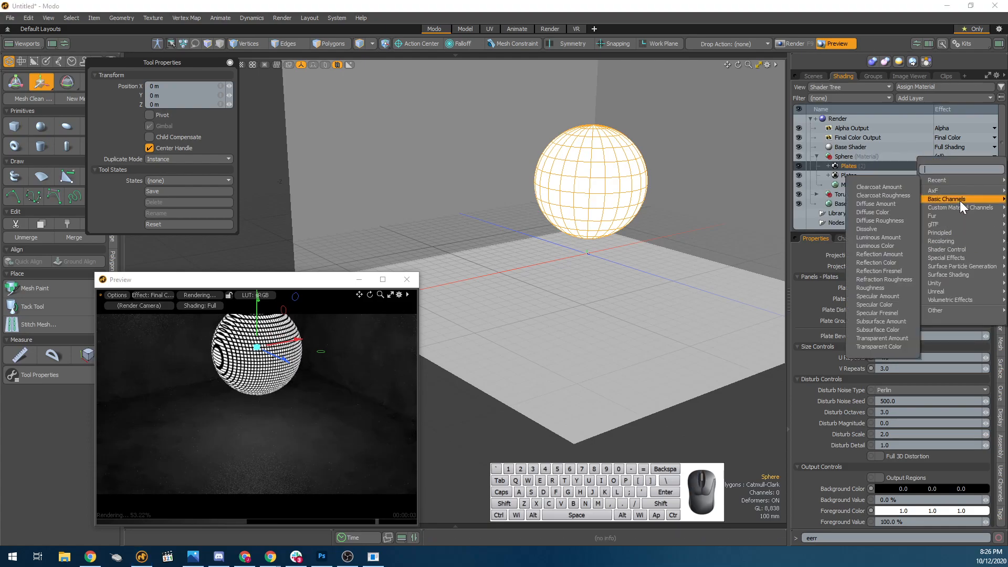
pyautogui.click(887, 213)
pyautogui.scroll(5, 270, 399)
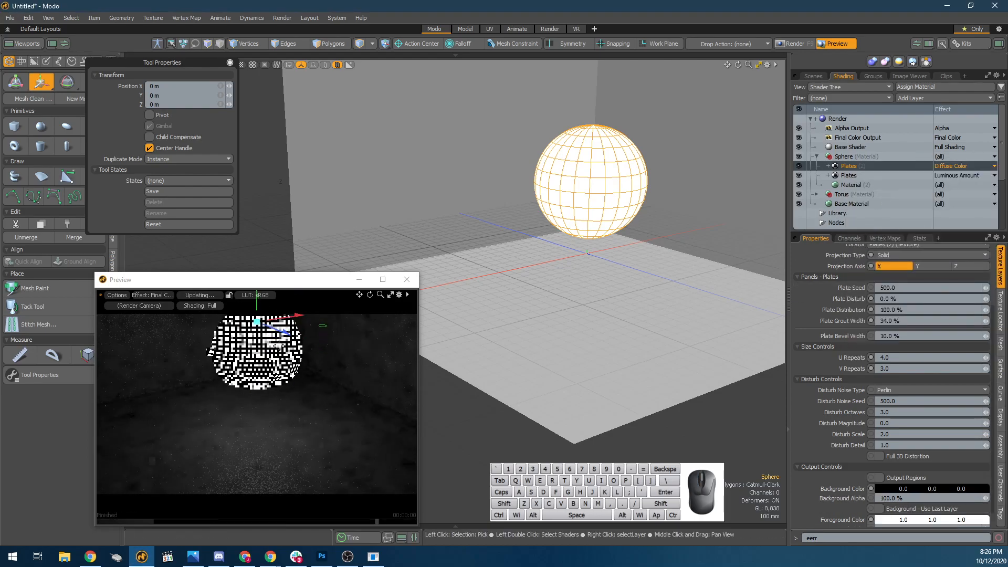
pyautogui.keyDown('alt'); pyautogui.keyDown('shift'); pyautogui.moveTo(280, 333); pyautogui.dragTo(254, 422); pyautogui.keyUp('shift'); pyautogui.keyUp('alt')
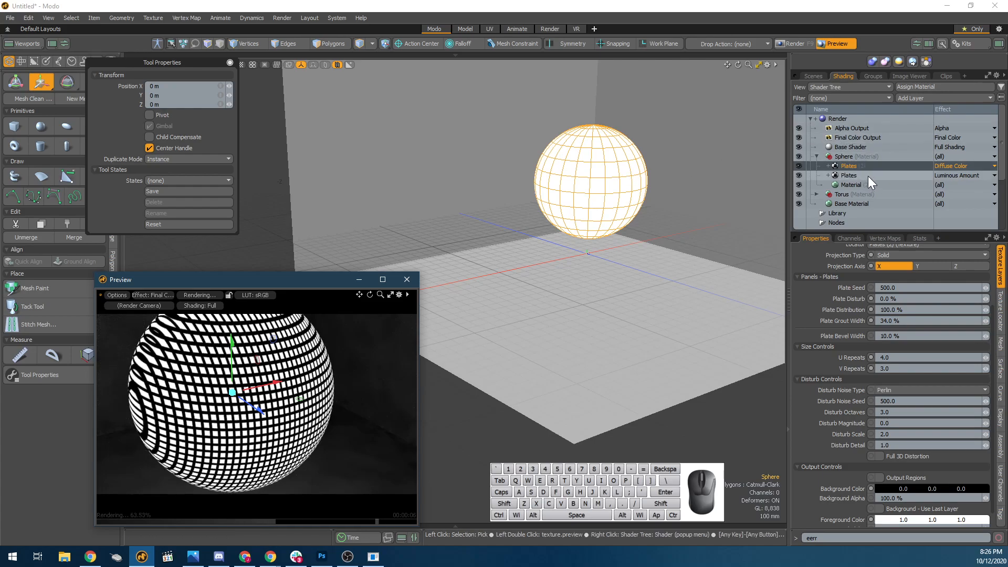
# Hide the Sphere material group in the Shader Tree and expand the Torus group to select its Material.
pyautogui.click(844, 196)
pyautogui.click(816, 156)
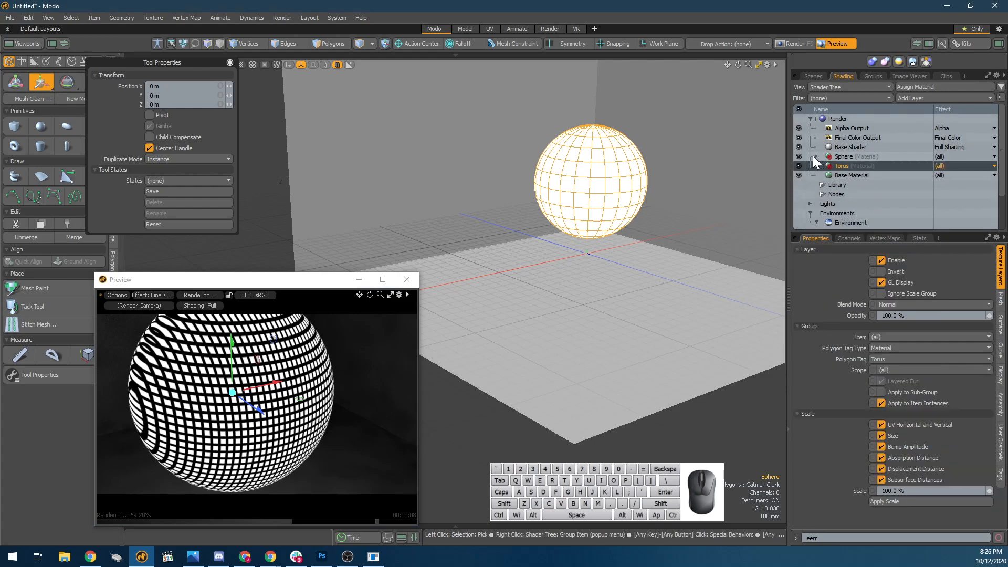
pyautogui.click(798, 157)
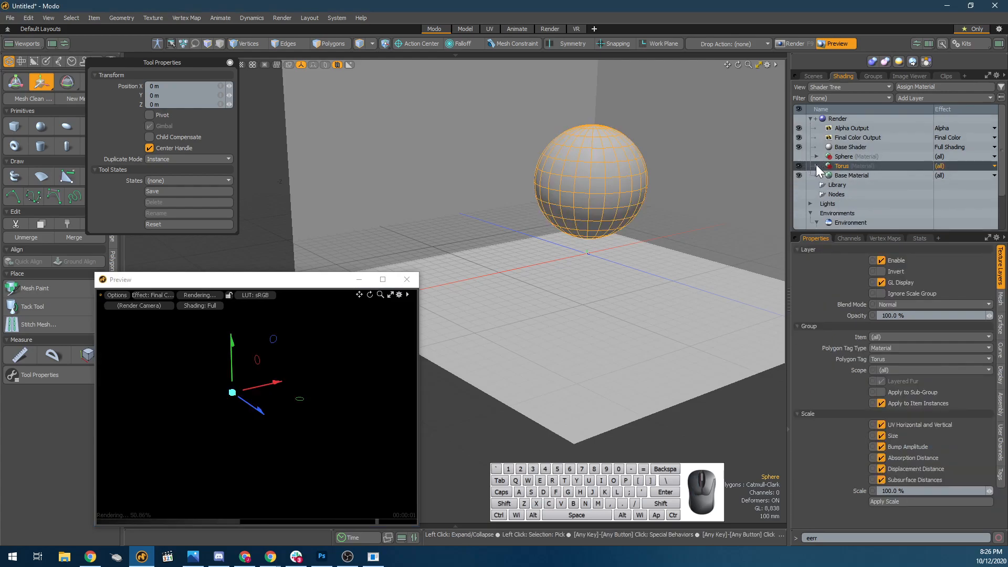
pyautogui.doubleClick(820, 166)
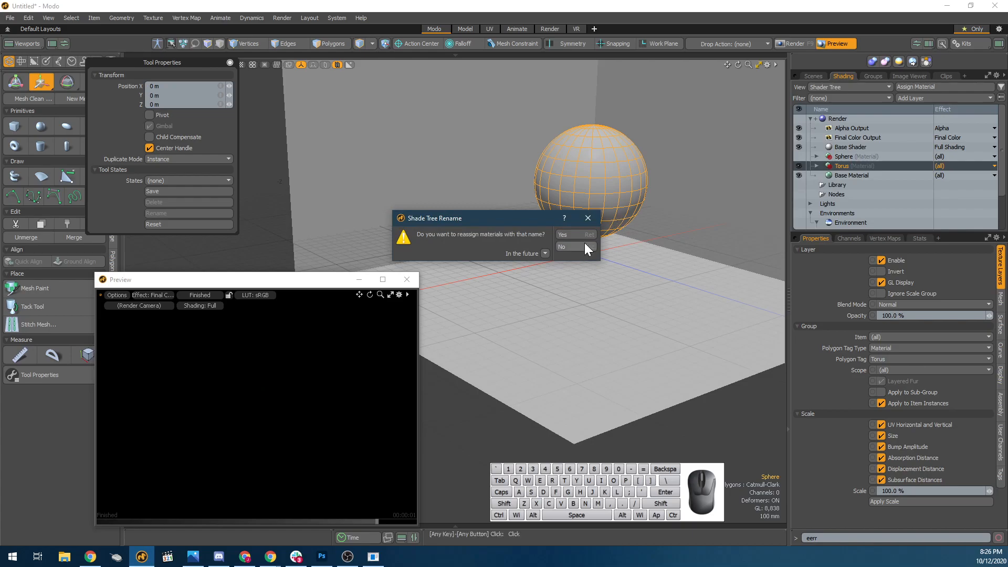
pyautogui.click(589, 241)
pyautogui.click(817, 166)
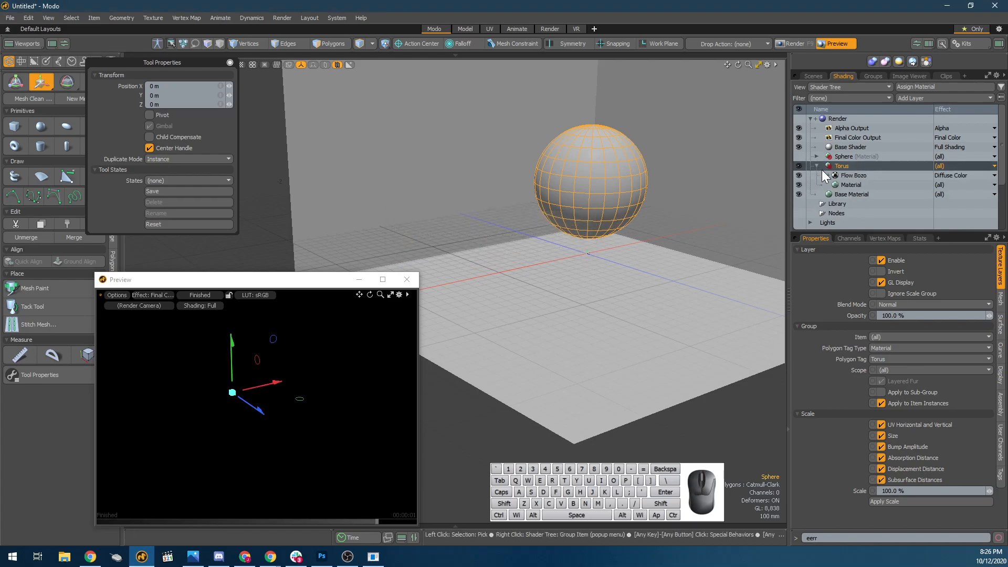
pyautogui.click(840, 182)
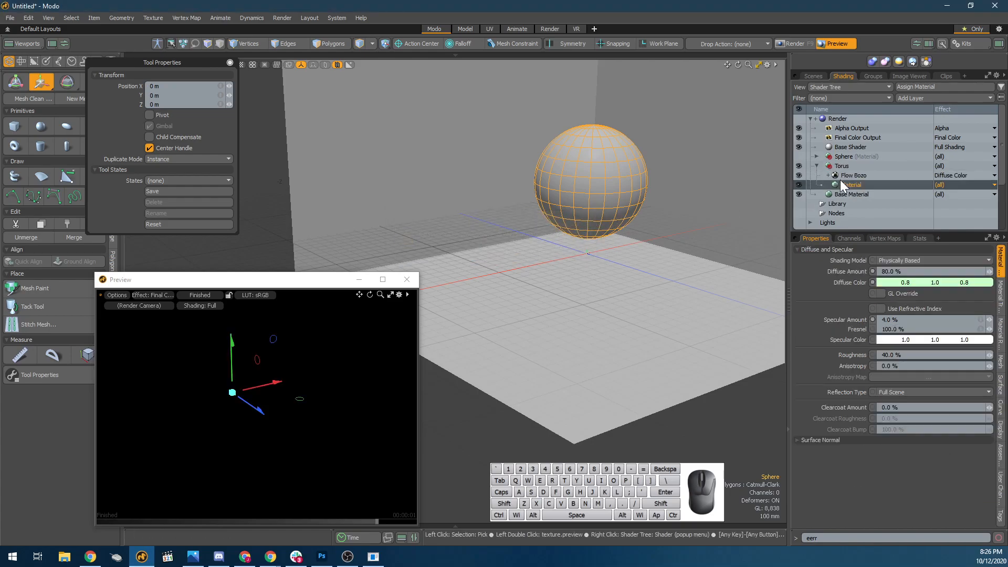
# Show the Toroid mesh, move it about -1.58 m along X into the open box, and hide the Sphere mesh.
pyautogui.click(812, 76)
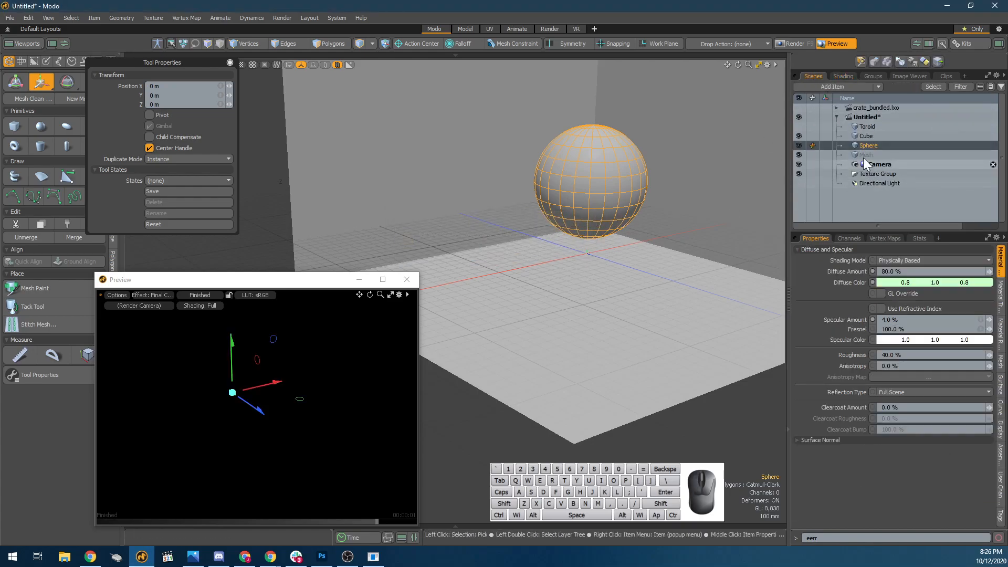
pyautogui.click(799, 126)
pyautogui.press('a')
pyautogui.click(706, 236)
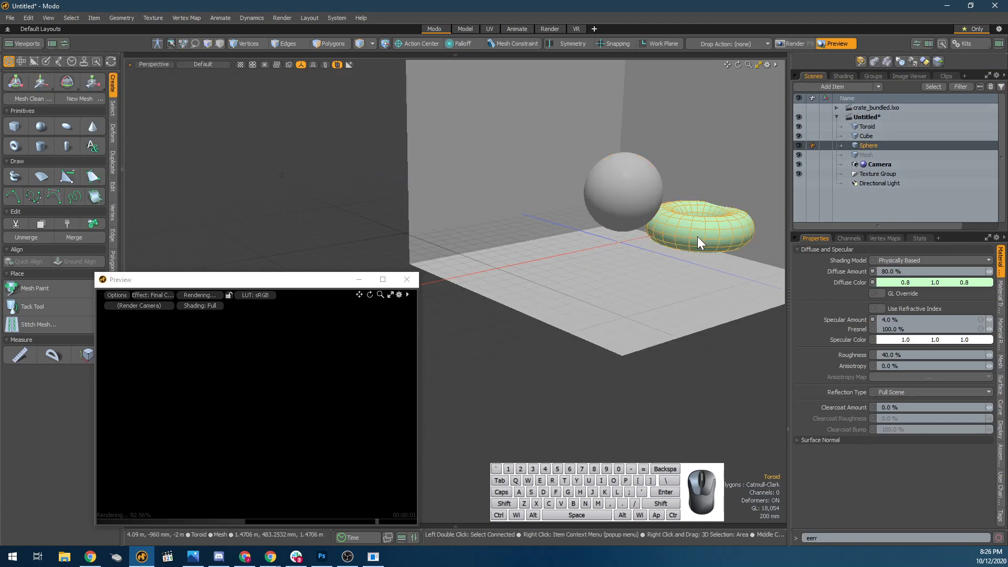
pyautogui.moveTo(708, 226); pyautogui.dragTo(651, 234)
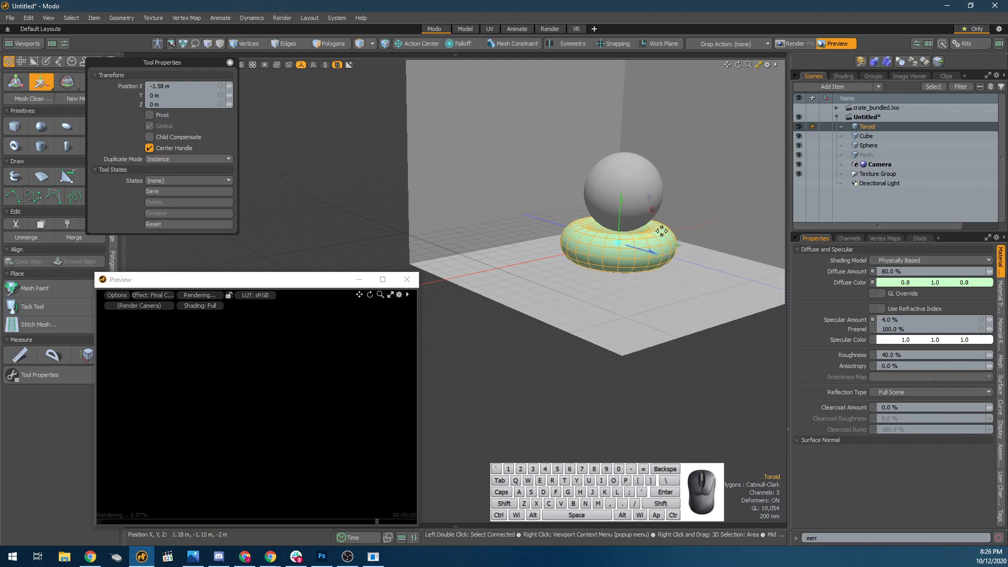
pyautogui.click(798, 146)
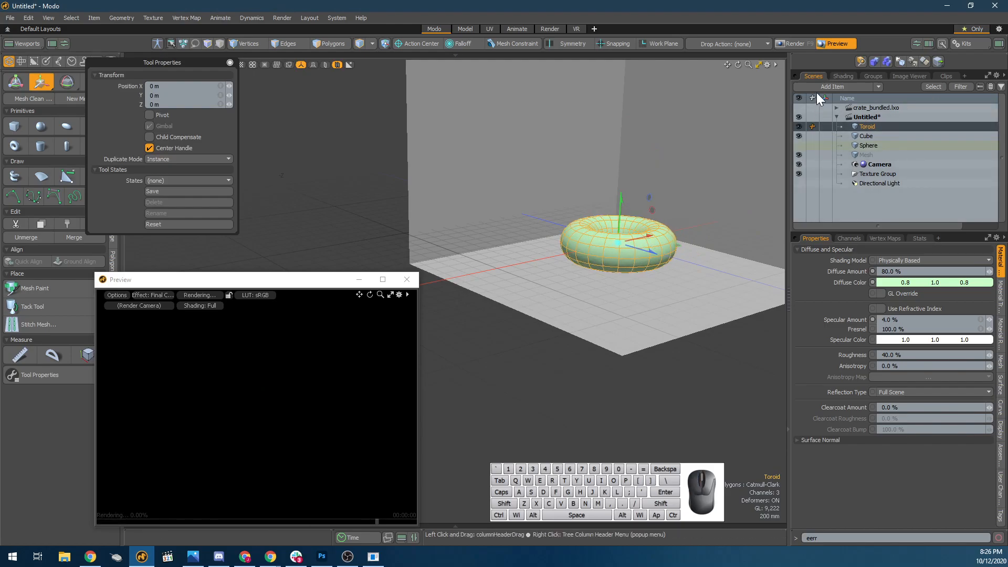
# Turn on the Directional Light and frame the torus in the preview, with its Flow Bozo layer selected in the Shader Tree.
pyautogui.click(843, 76)
pyautogui.click(852, 175)
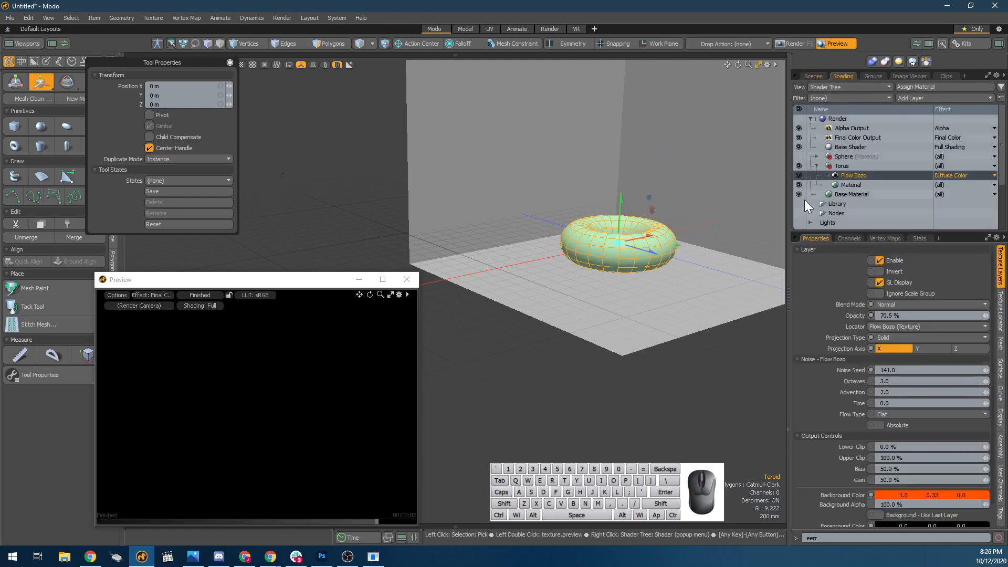
pyautogui.click(244, 402)
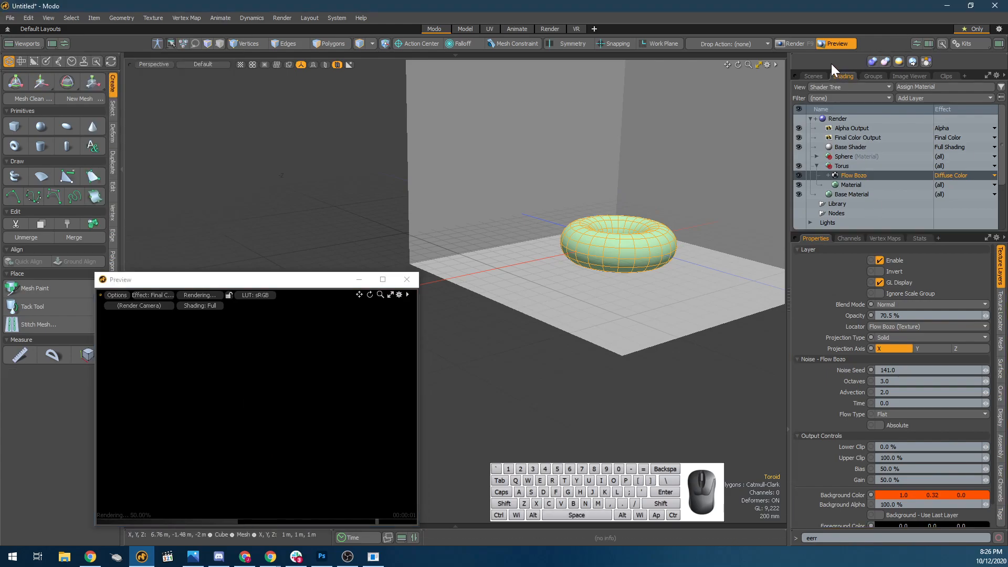
pyautogui.click(814, 76)
pyautogui.click(805, 183)
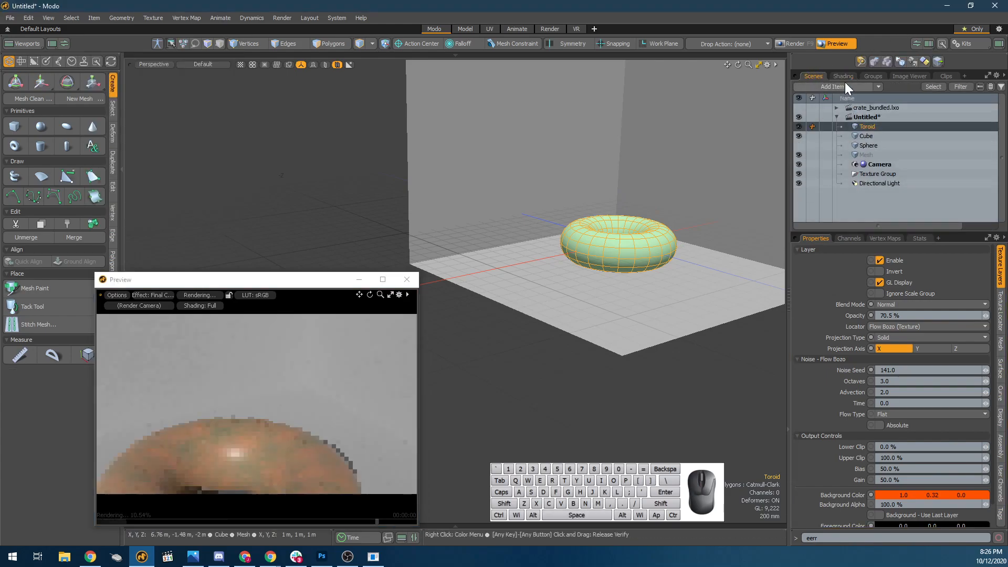
pyautogui.click(843, 76)
pyautogui.click(337, 408)
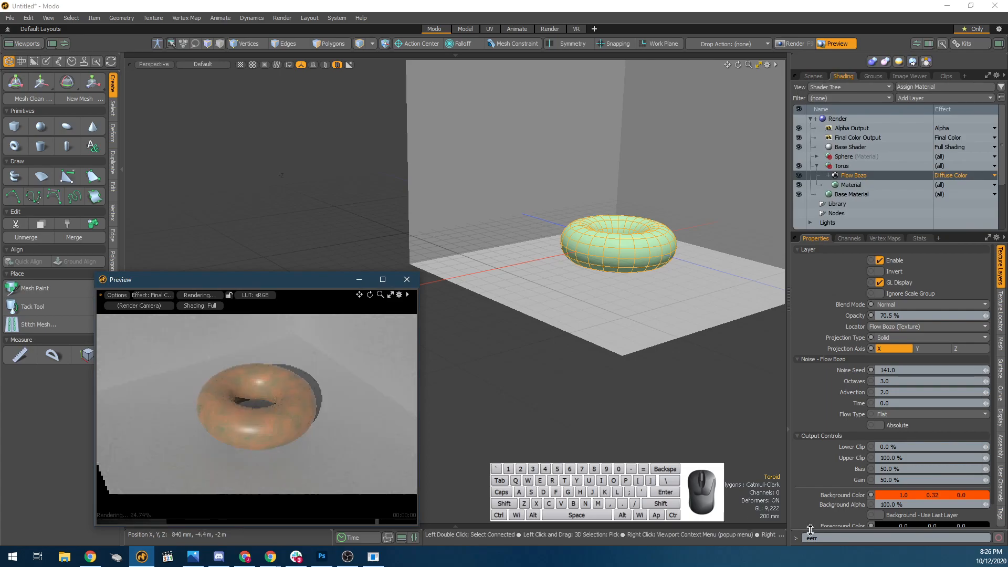
# Set the Flow Bozo layer's opacity to 100 % and its background color to white.
pyautogui.click(892, 315)
pyautogui.write('100')
pyautogui.press('Tab')
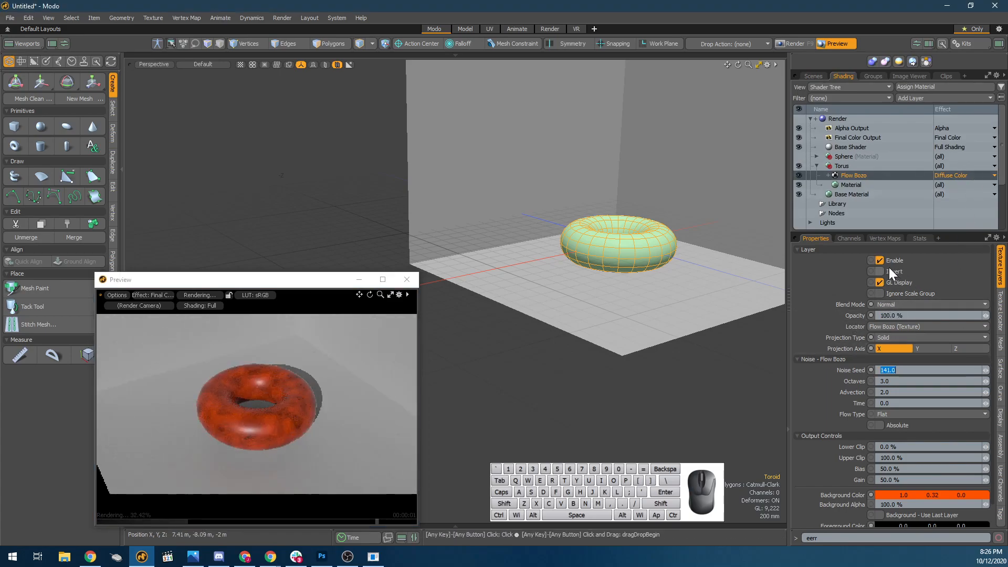
pyautogui.click(918, 494)
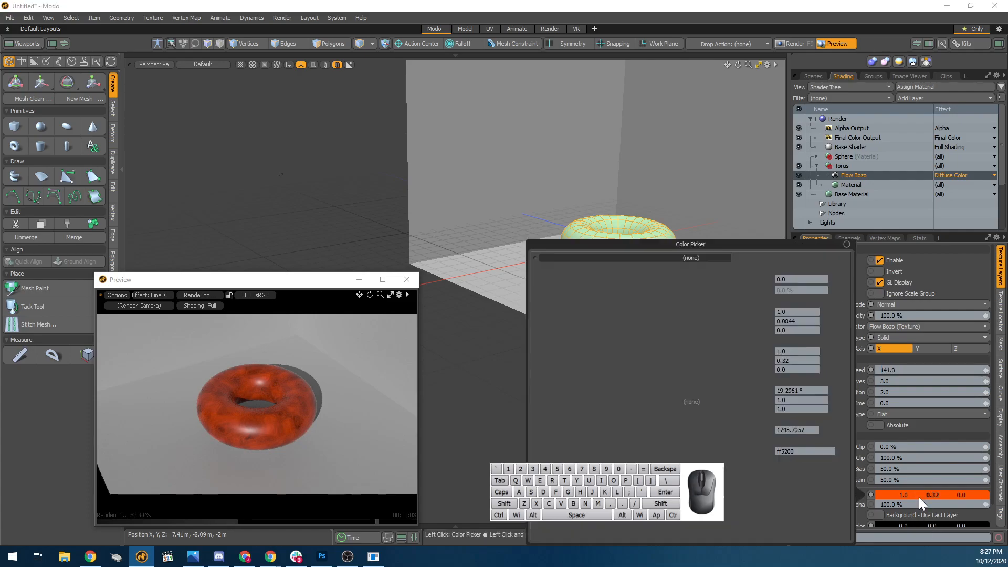
pyautogui.moveTo(703, 409); pyautogui.dragTo(777, 431)
pyautogui.click(930, 525)
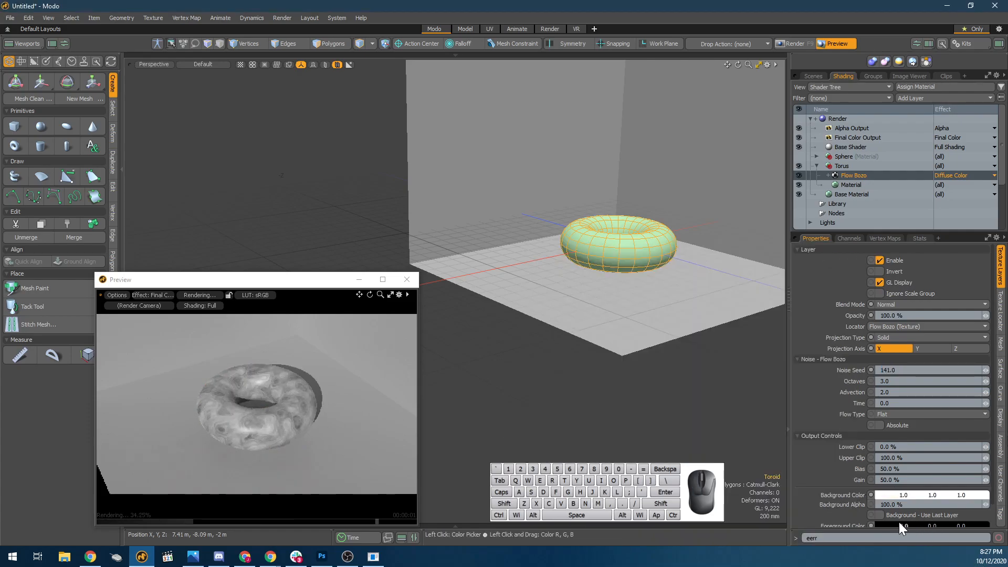
pyautogui.click(907, 525)
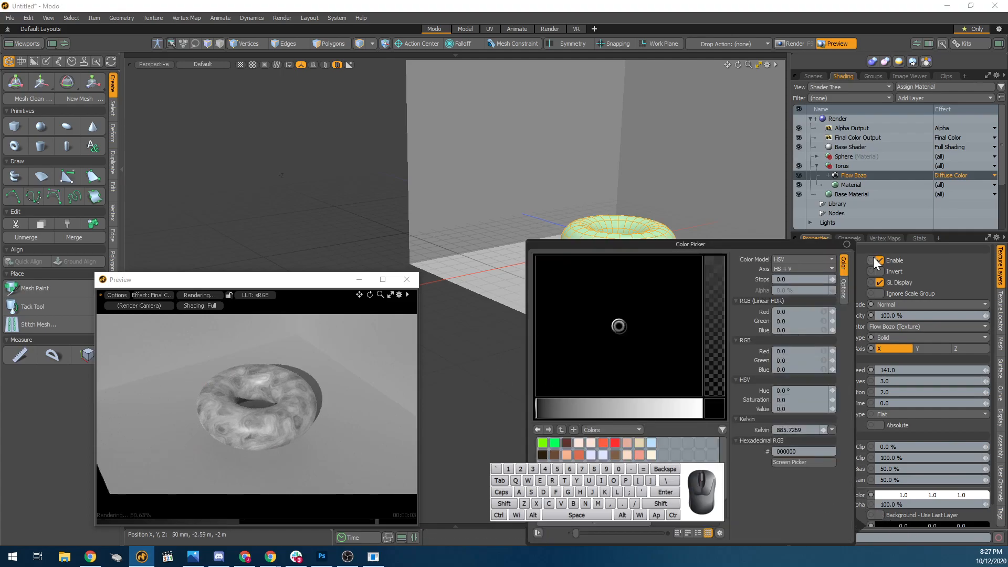
pyautogui.click(824, 213)
# Set the Flow Bozo layer's background color to black and its foreground color to white, checking the torus close up.
pyautogui.moveTo(296, 394)
pyautogui.keyDown('alt'); pyautogui.mouseDown()
pyautogui.moveTo(303, 419)
pyautogui.moveTo(282, 405)
pyautogui.mouseUp(); pyautogui.keyUp('alt')
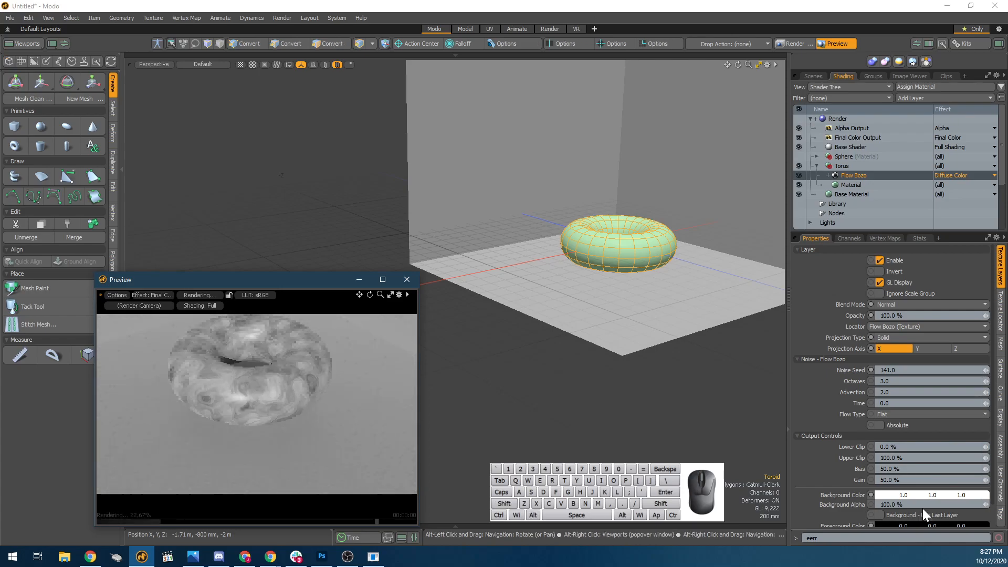
pyautogui.moveTo(903, 523); pyautogui.dragTo(783, 497)
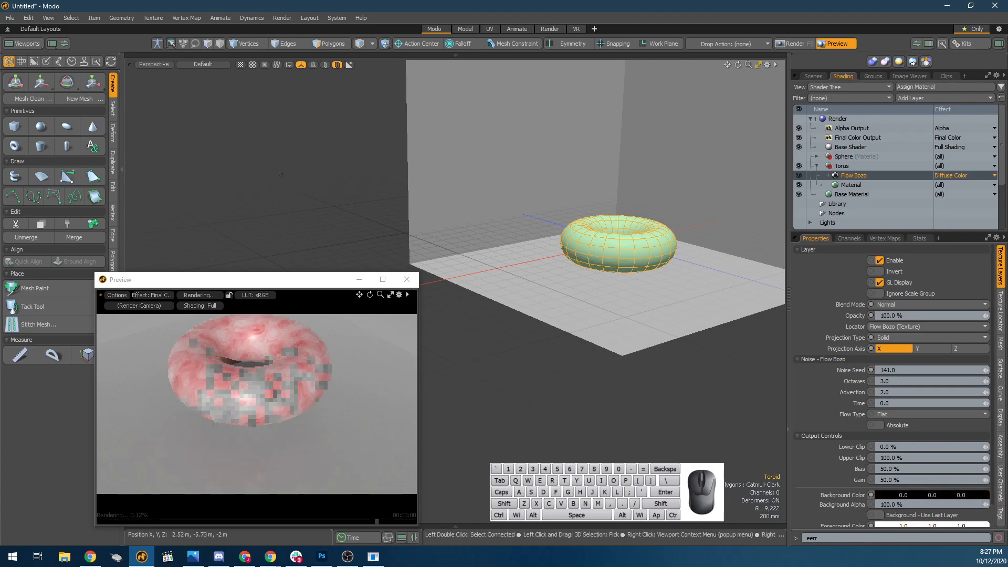
pyautogui.click(510, 393)
pyautogui.keyDown('alt'); pyautogui.moveTo(202, 390); pyautogui.dragTo(270, 407); pyautogui.keyUp('alt')
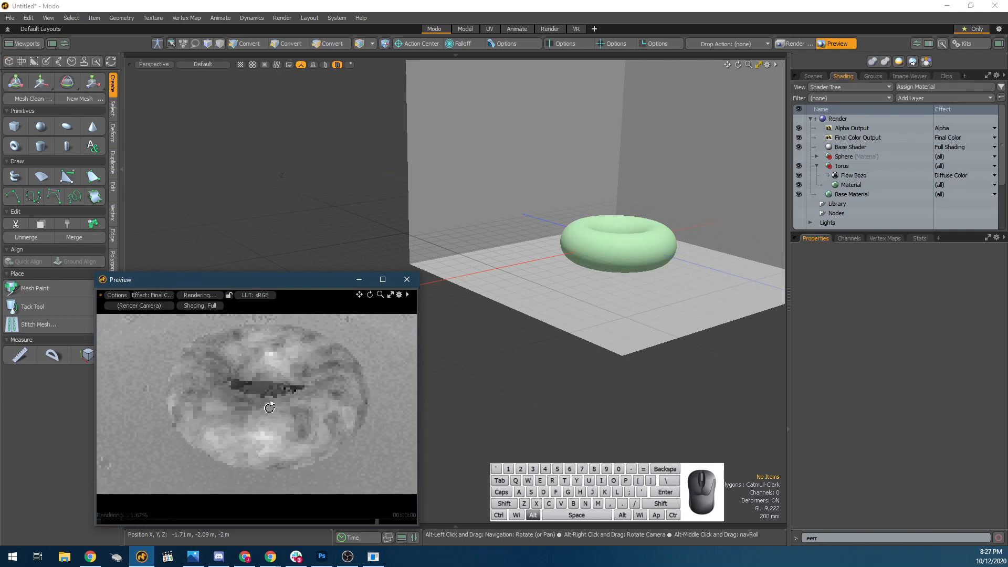
pyautogui.click(261, 396)
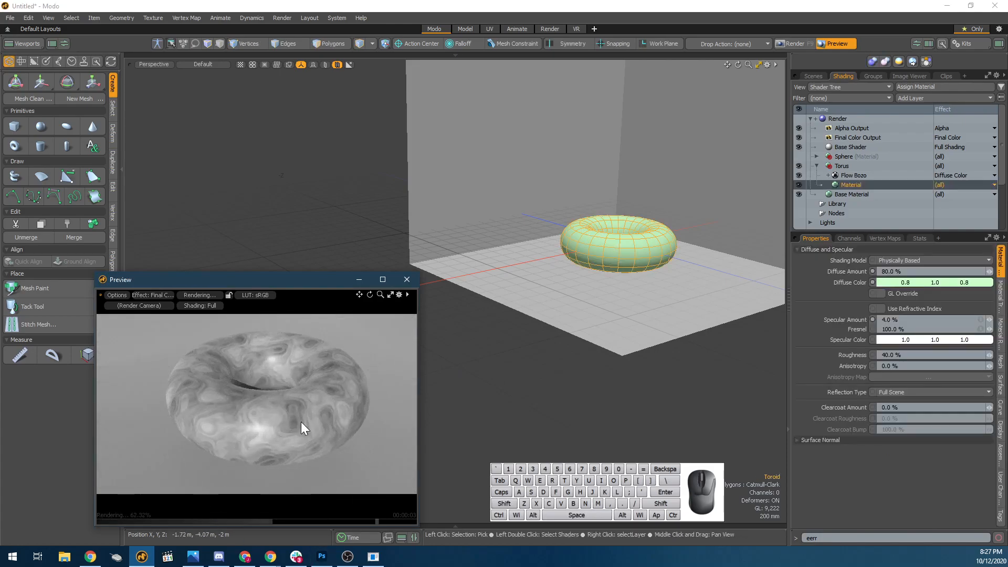
pyautogui.scroll(1, 300, 421)
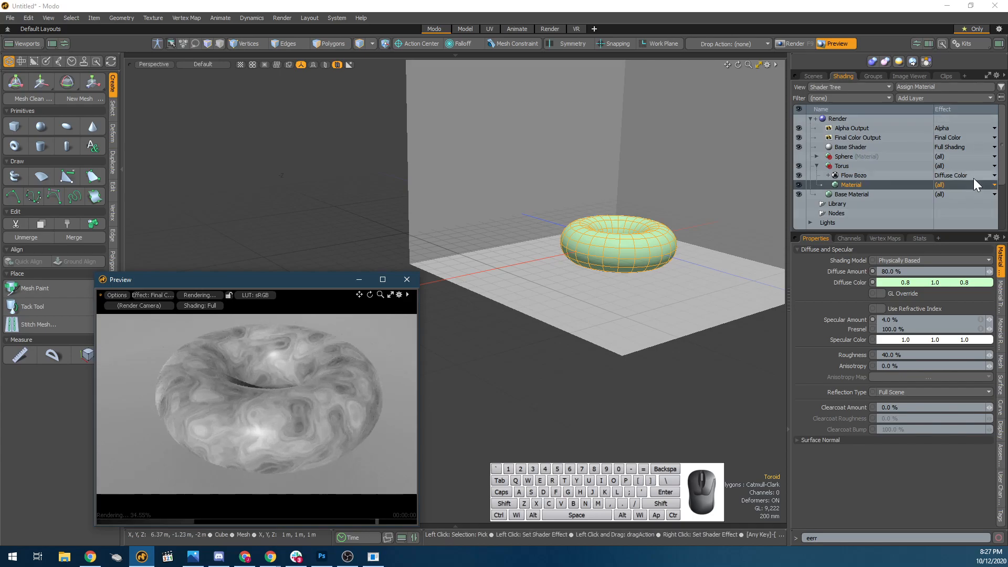
# Change the effect of the torus's Flow Bozo layer to Transparent Amount.
pyautogui.rightClick(973, 178)
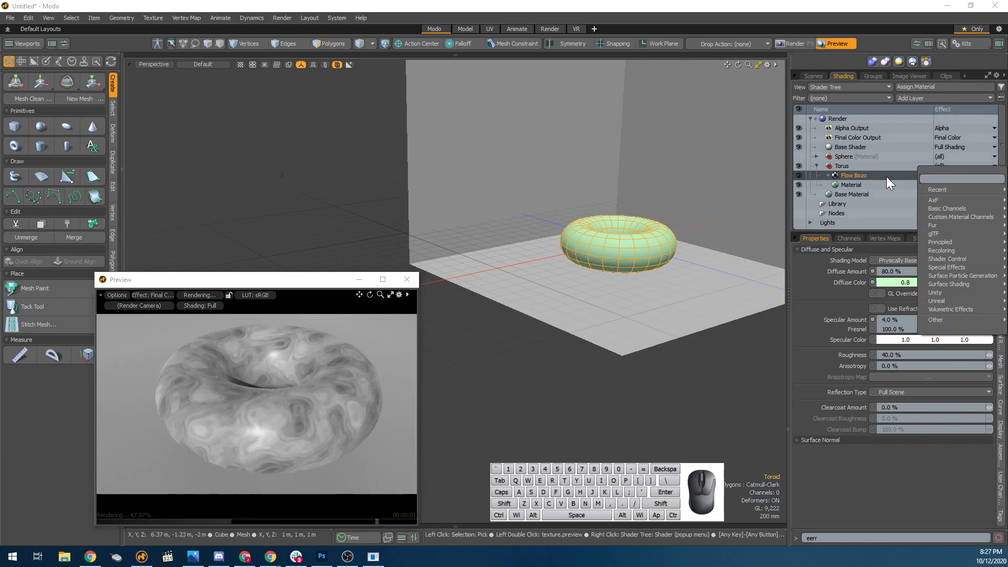
pyautogui.click(856, 179)
pyautogui.click(861, 185)
pyautogui.click(862, 177)
pyautogui.rightClick(969, 174)
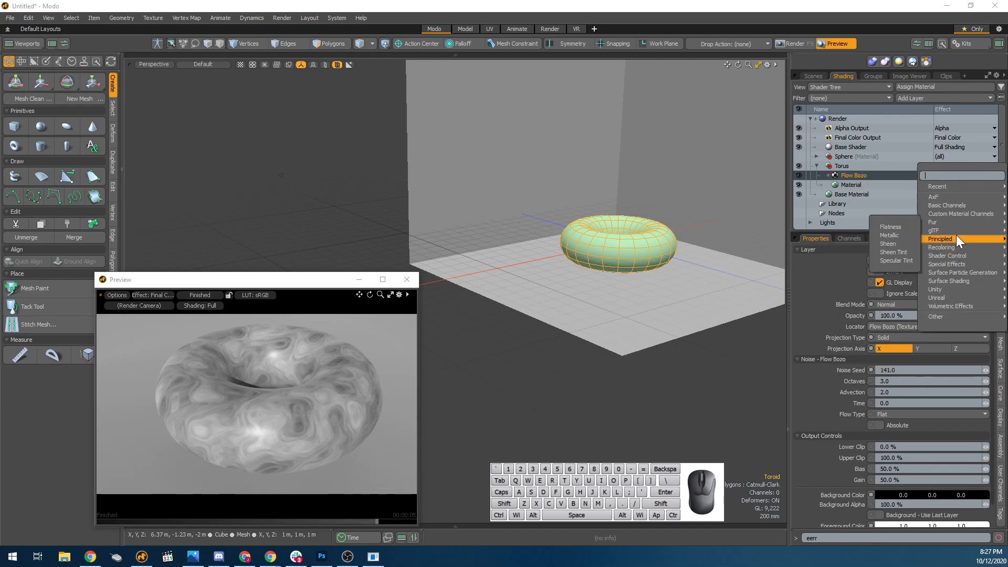
pyautogui.moveTo(954, 204)
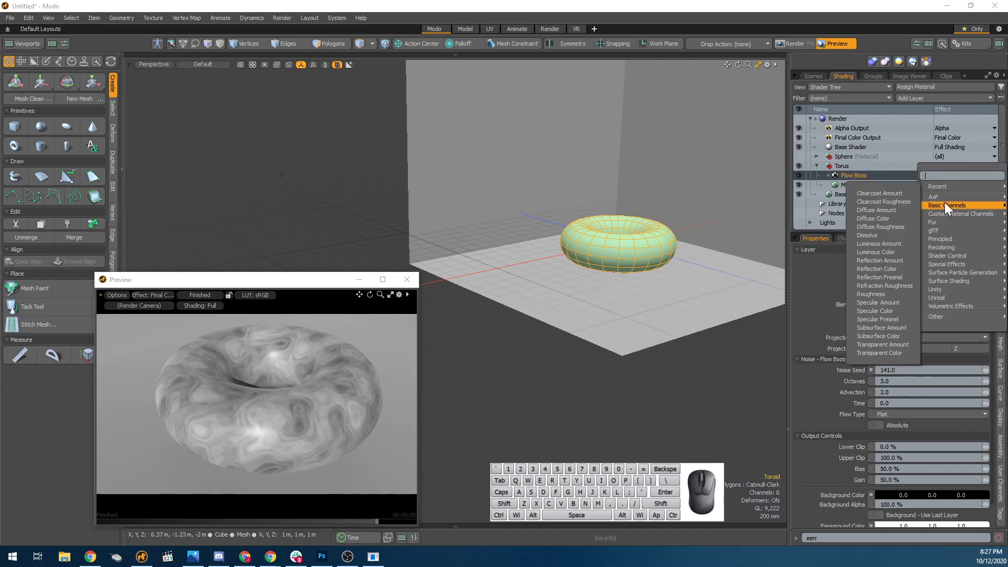
pyautogui.moveTo(923, 206)
pyautogui.click(904, 344)
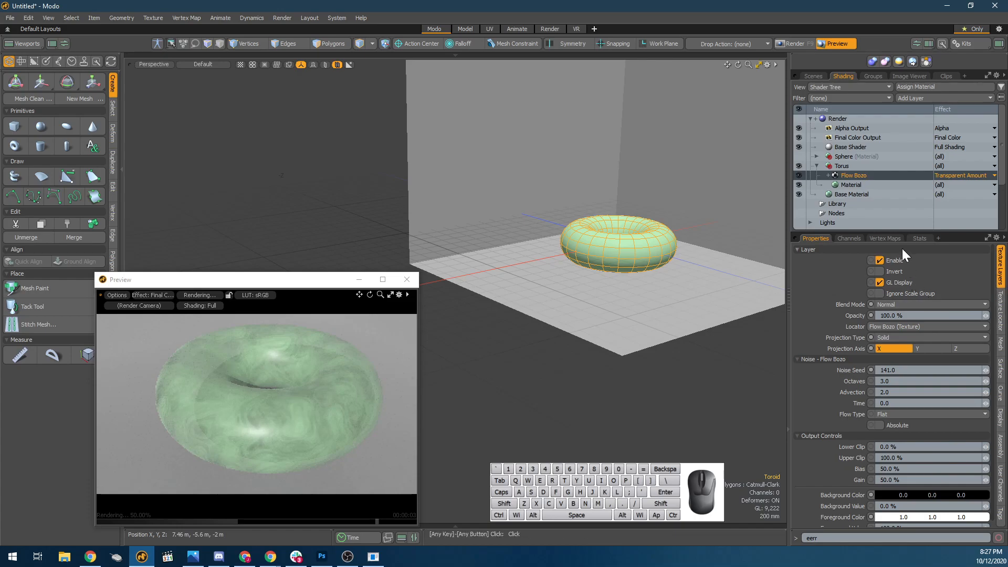
# Set the torus Material's Diffuse Color to black (0.0, 0.0, 0.0) and examine the transparent areas in the preview.
pyautogui.click(903, 183)
pyautogui.moveTo(937, 283); pyautogui.dragTo(867, 283)
pyautogui.moveTo(966, 282); pyautogui.dragTo(920, 283)
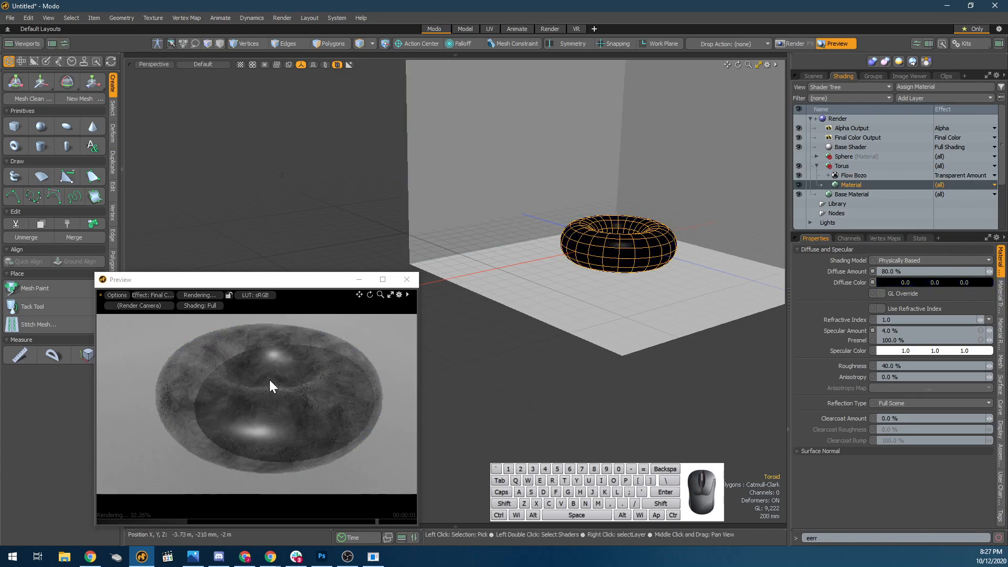
pyautogui.scroll(3, 251, 373)
pyautogui.keyDown('alt'); pyautogui.moveTo(238, 376); pyautogui.dragTo(281, 398); pyautogui.keyUp('alt')
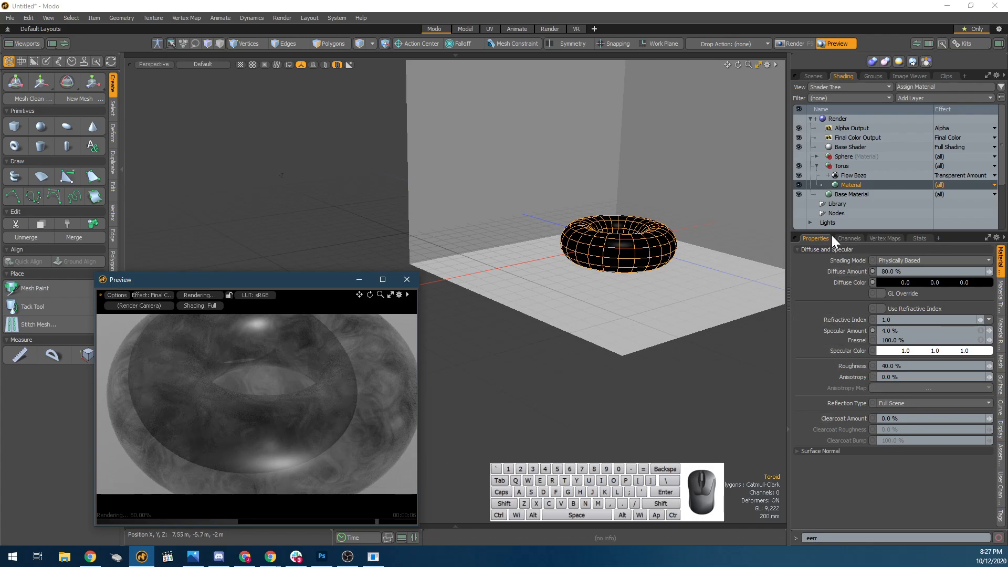
# Hide the torus's Flow Bozo layer and select the torus Material layer.
pyautogui.click(799, 174)
pyautogui.doubleClick(851, 185)
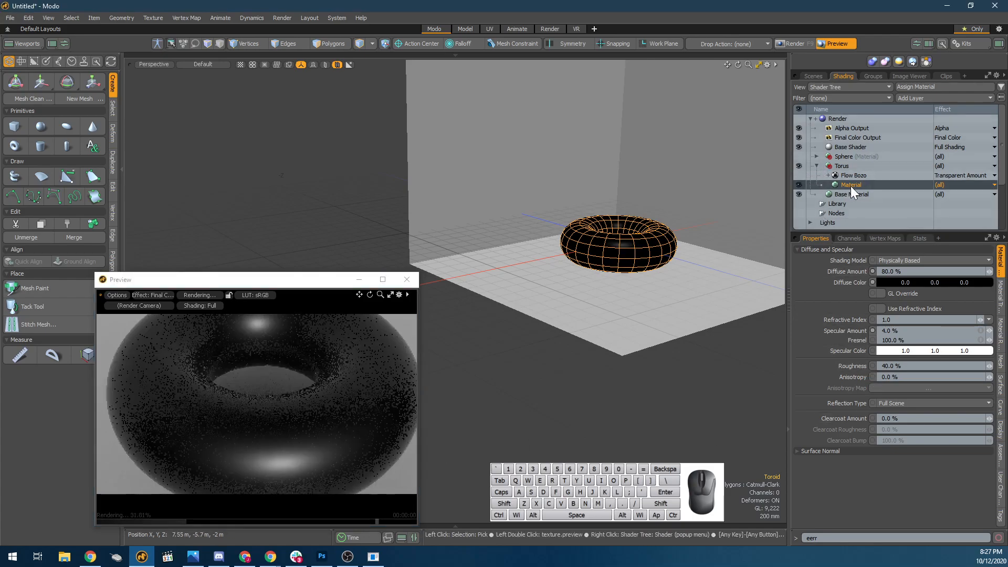
pyautogui.click(928, 97)
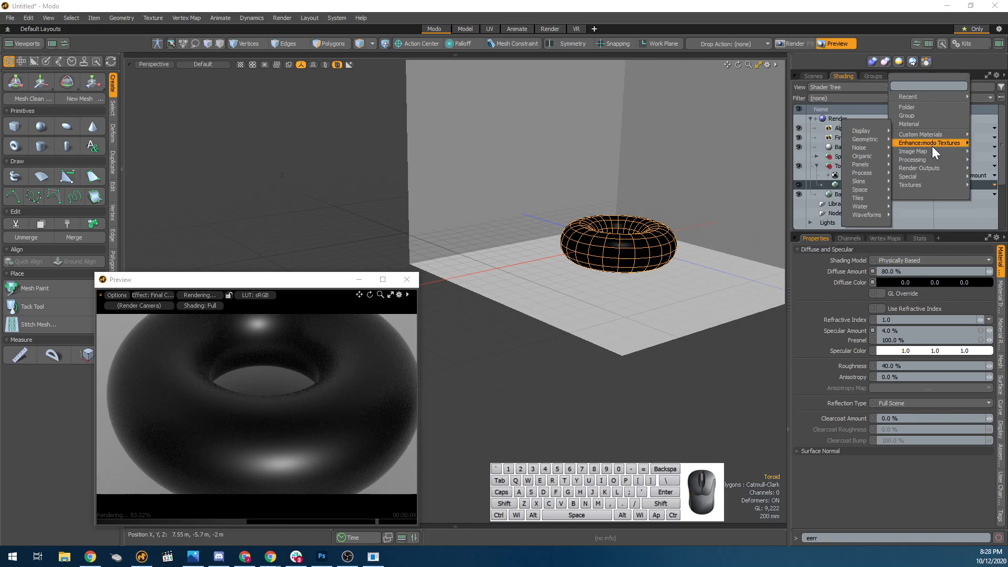
pyautogui.moveTo(934, 151)
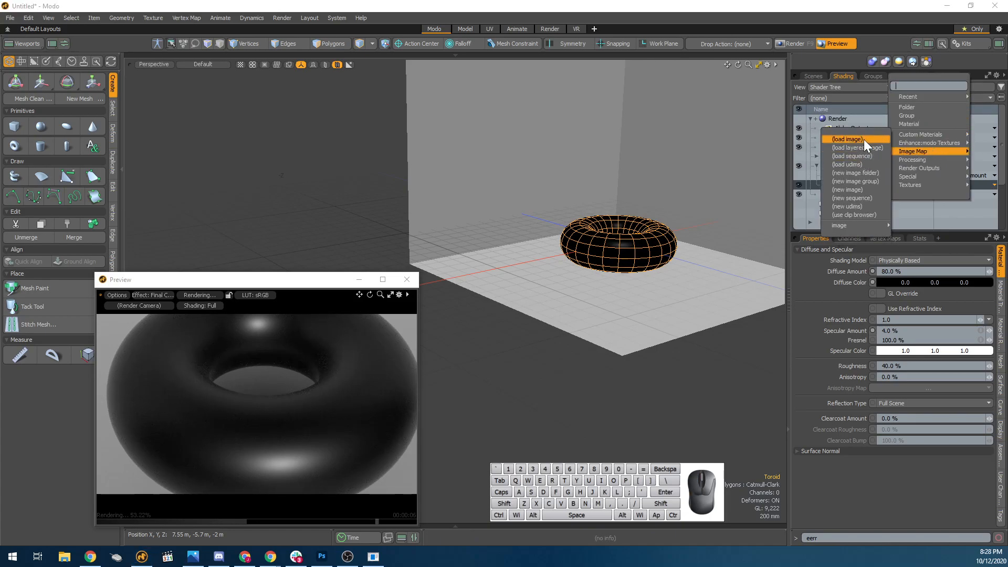
pyautogui.moveTo(878, 142)
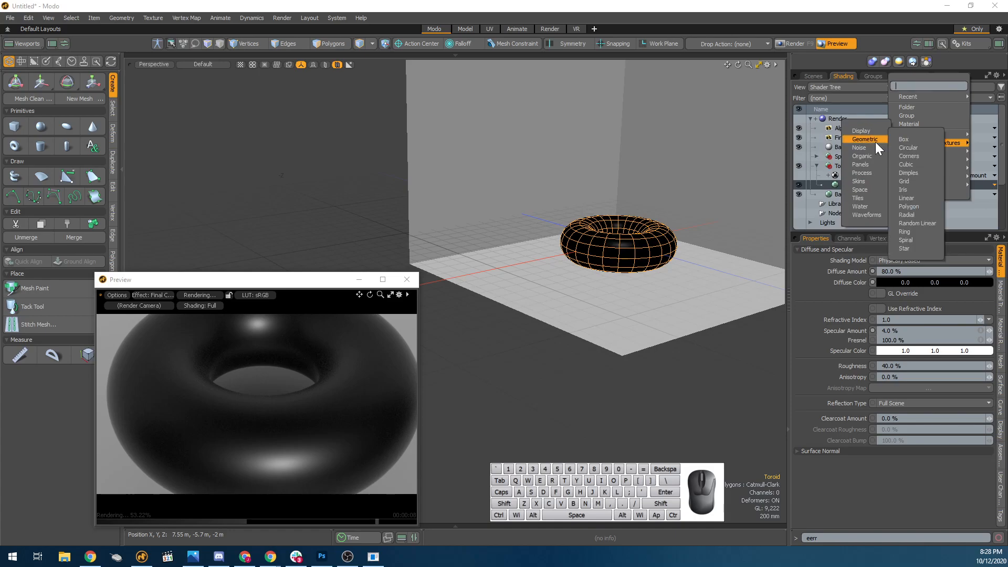
pyautogui.moveTo(866, 169)
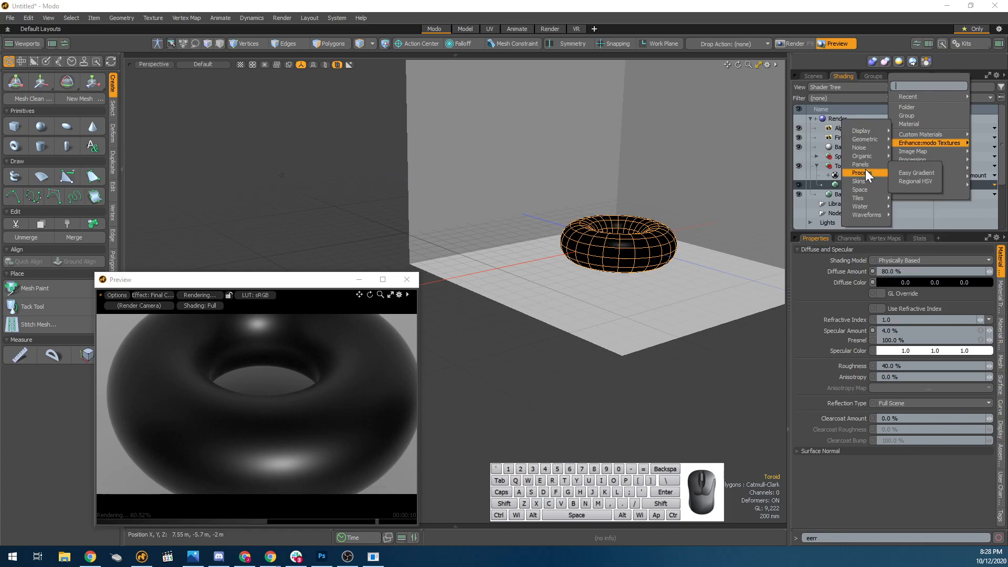
pyautogui.moveTo(872, 198)
pyautogui.click(906, 108)
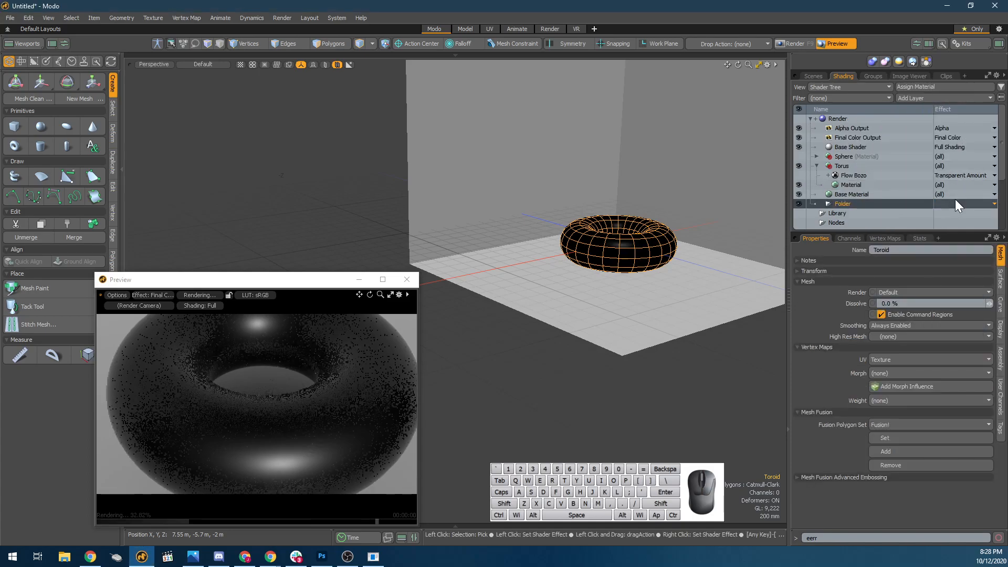
pyautogui.hotkey('ctrl', 'z')
# Add a Checker texture layer above the torus's Flow Bozo layer and set its Transition Width to 0 %.
pyautogui.click(961, 97)
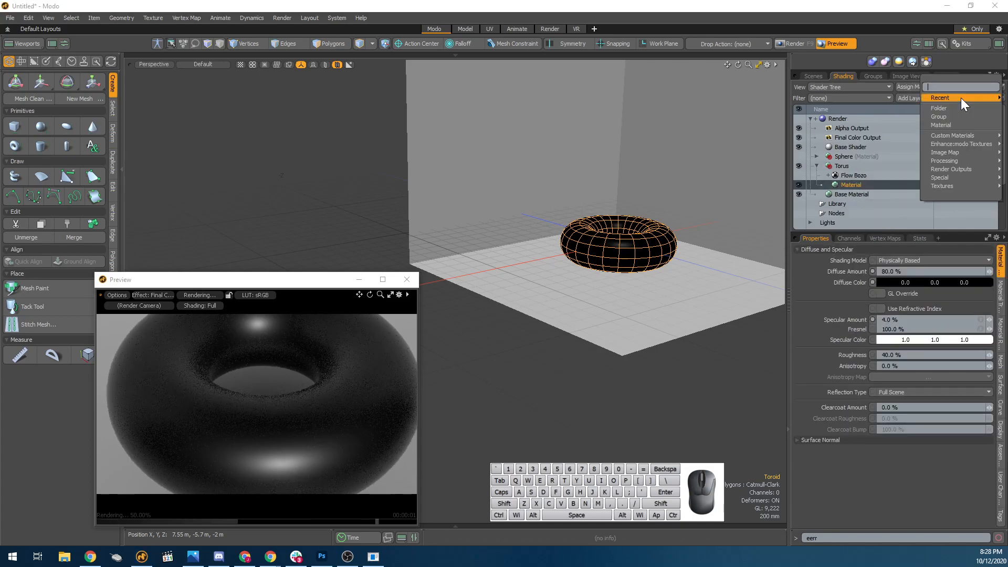
pyautogui.write('check')
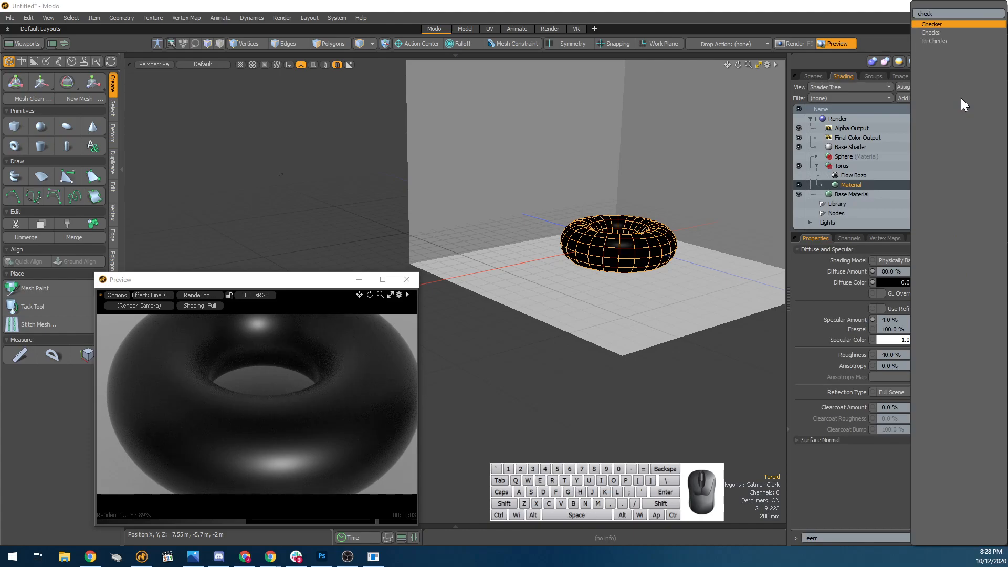
pyautogui.press('Return')
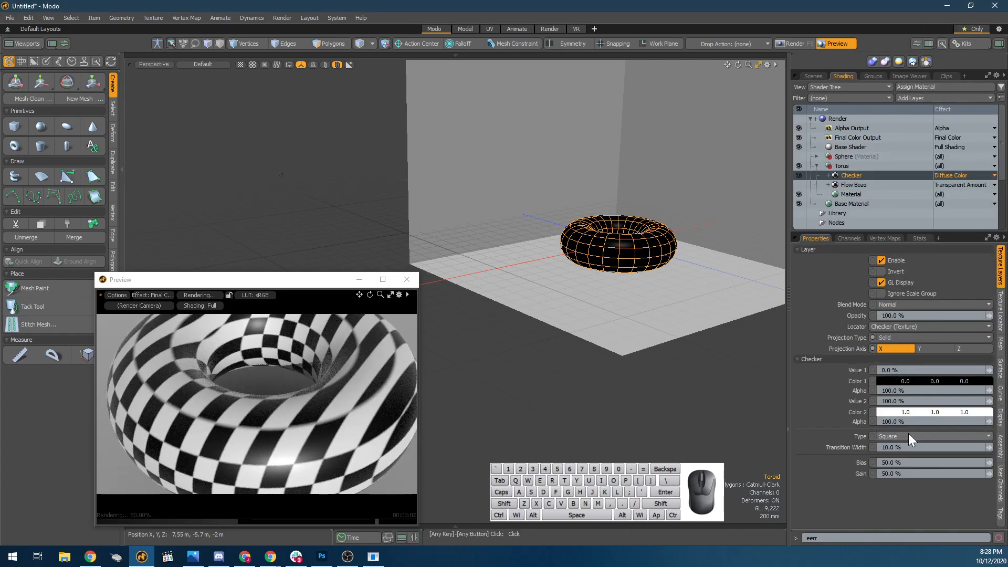
pyautogui.moveTo(908, 448); pyautogui.dragTo(809, 449)
pyautogui.write('0')
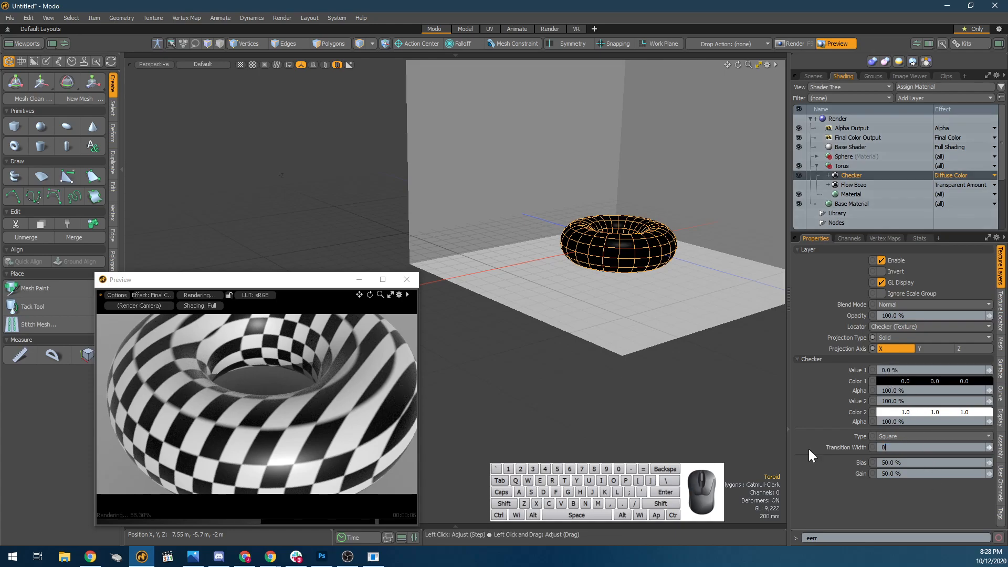
pyautogui.press('Return')
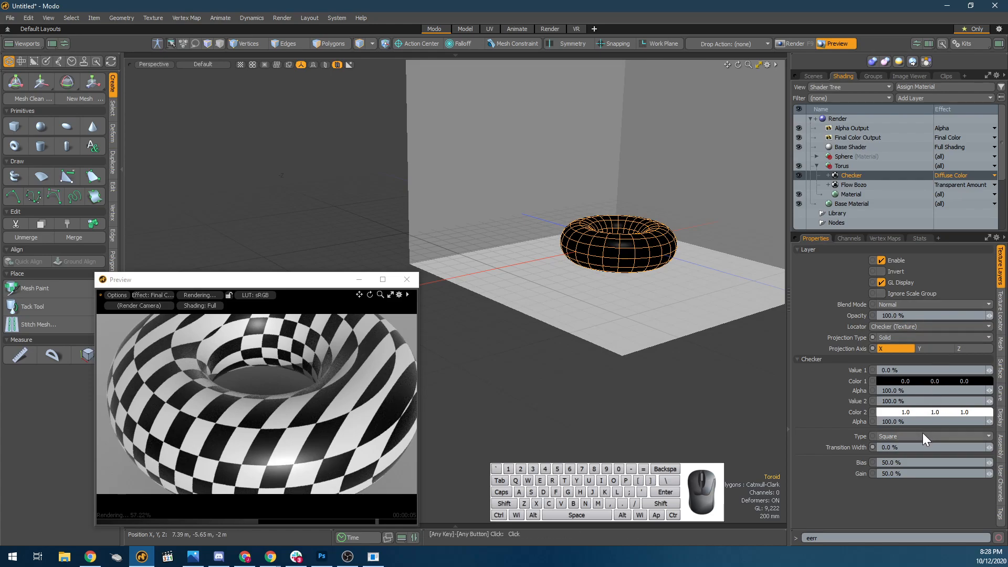
# Change the Checker layer's effect to Transparent Amount and examine the transparent squares of the torus in the preview.
pyautogui.click(950, 175)
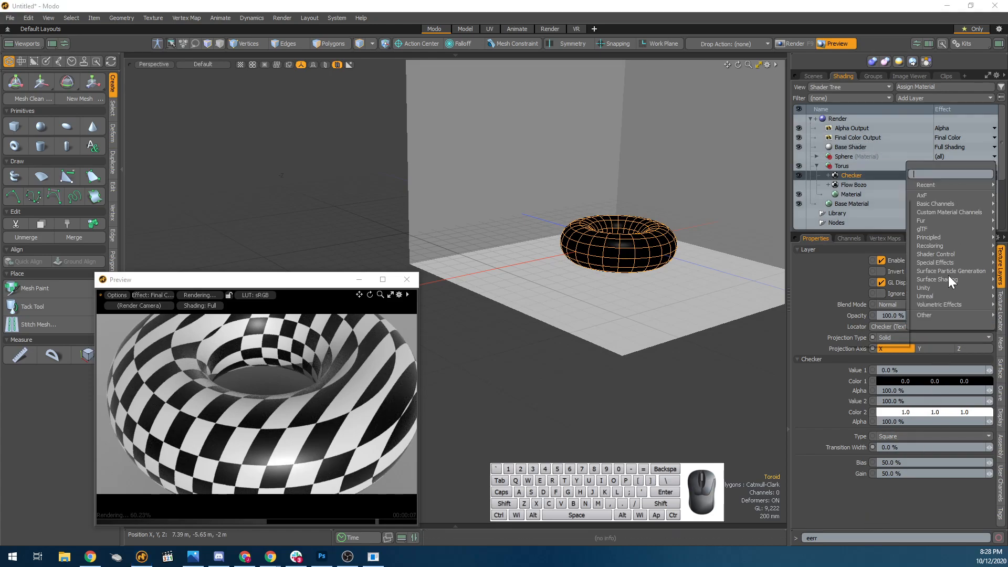
pyautogui.moveTo(947, 205)
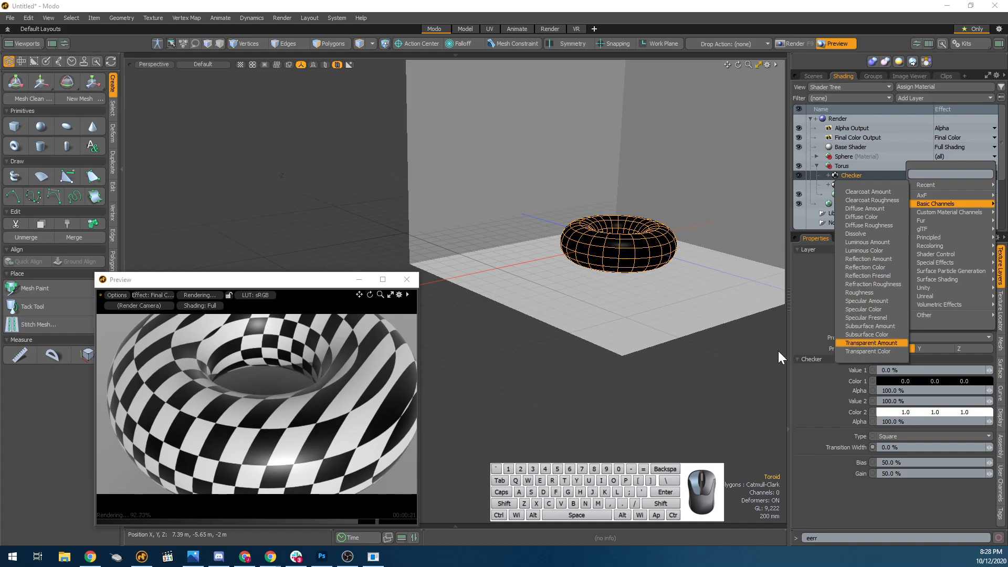
pyautogui.click(859, 342)
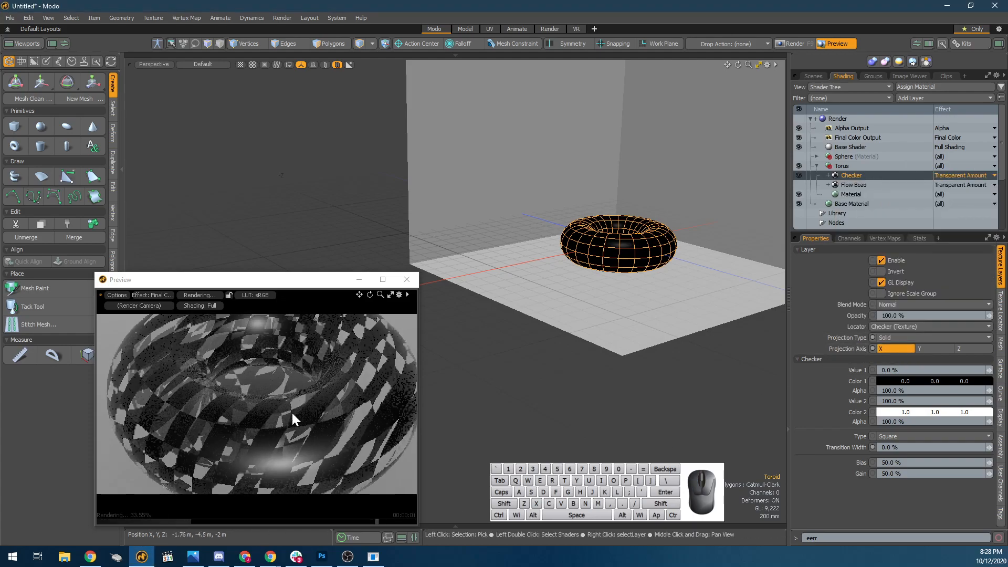
pyautogui.scroll(1, 326, 446)
pyautogui.keyDown('alt'); pyautogui.moveTo(336, 451); pyautogui.dragTo(301, 424); pyautogui.keyUp('alt')
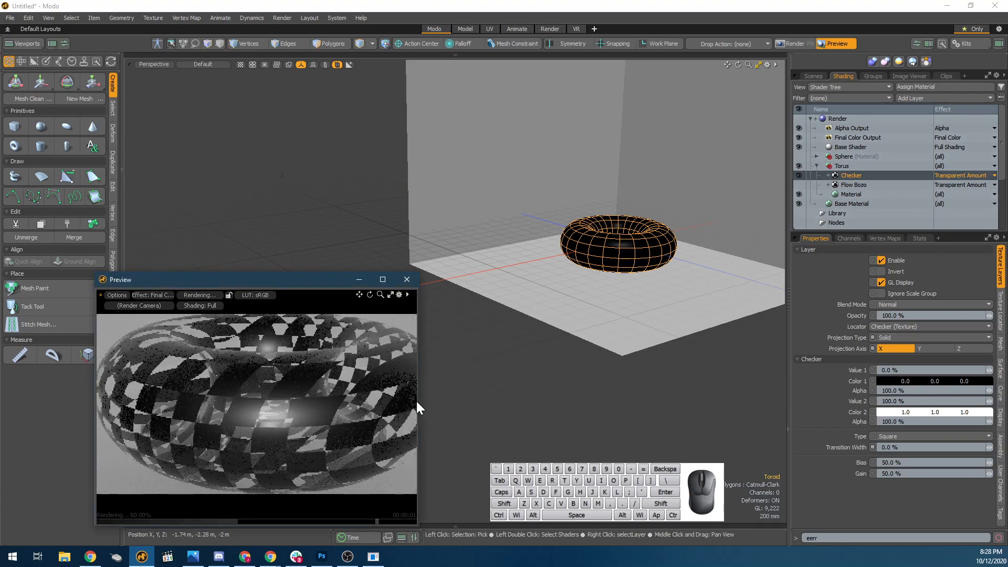
pyautogui.scroll(-4, 263, 413)
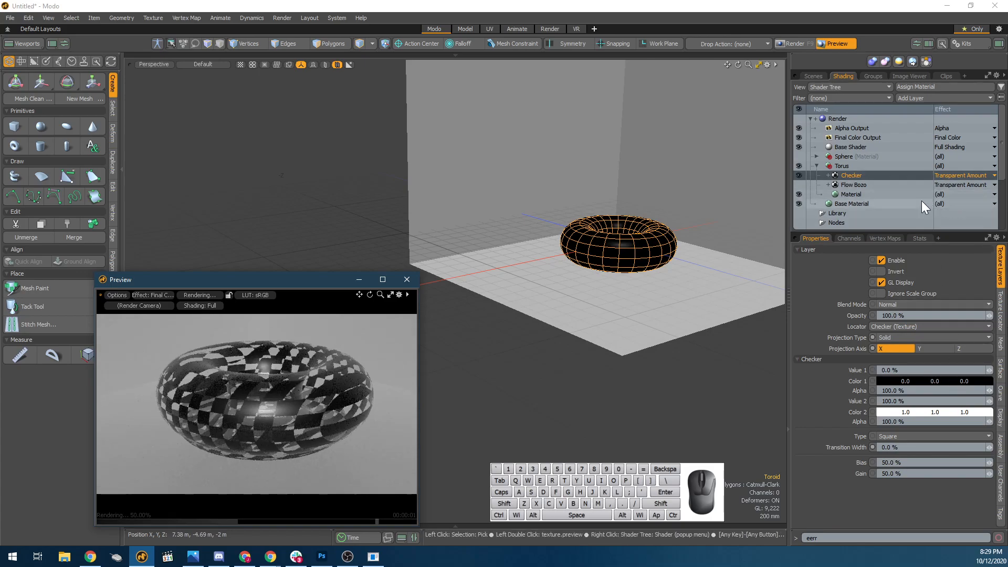
# Try the Calspar2 refractive index (1.486) on the torus Material and settle on Carbon Dioxide (Liquid), 1.2, comparing the refraction in the preview.
pyautogui.click(867, 193)
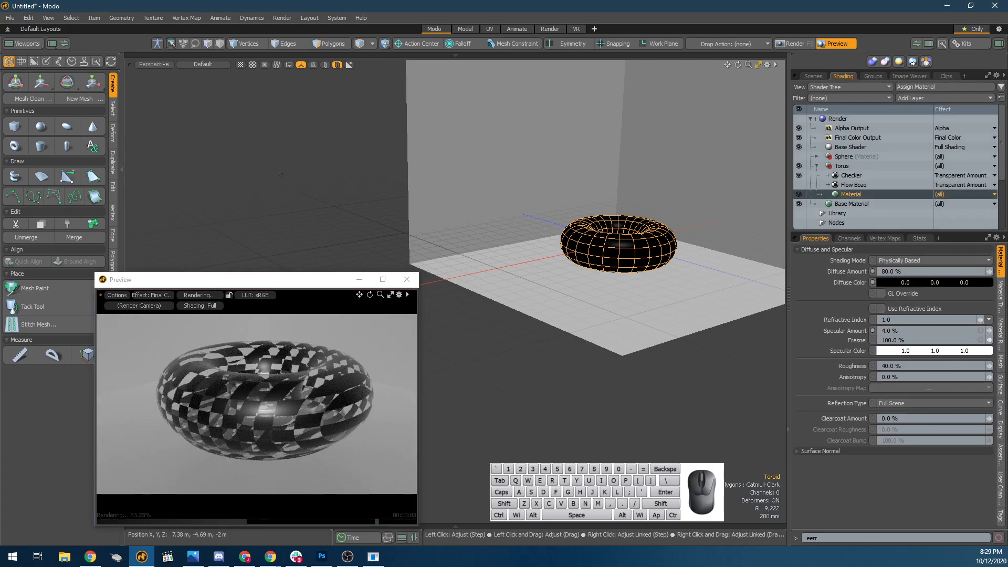
pyautogui.click(1001, 297)
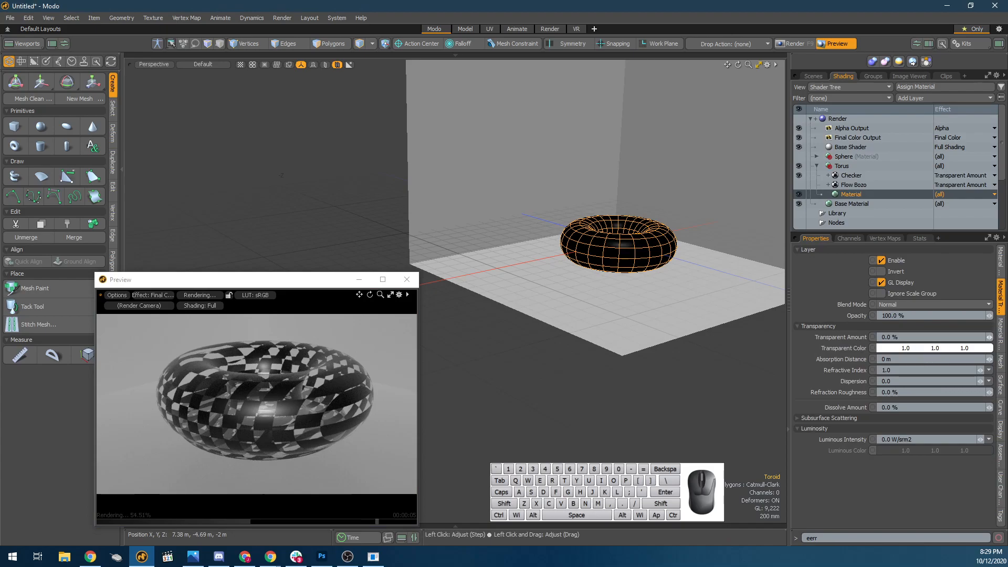
pyautogui.click(984, 369)
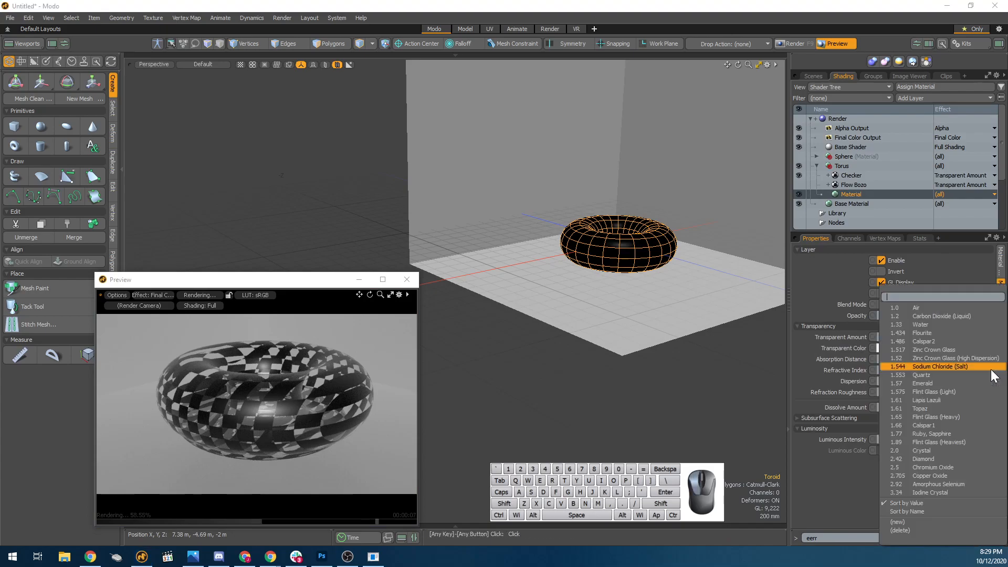
pyautogui.click(928, 341)
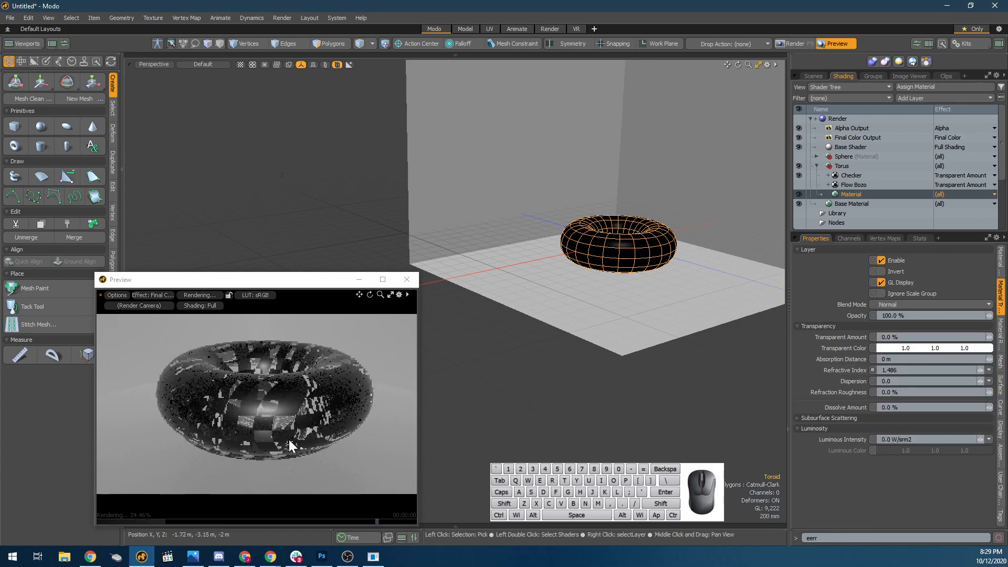
pyautogui.keyDown('alt'); pyautogui.moveTo(287, 395); pyautogui.dragTo(311, 429); pyautogui.keyUp('alt')
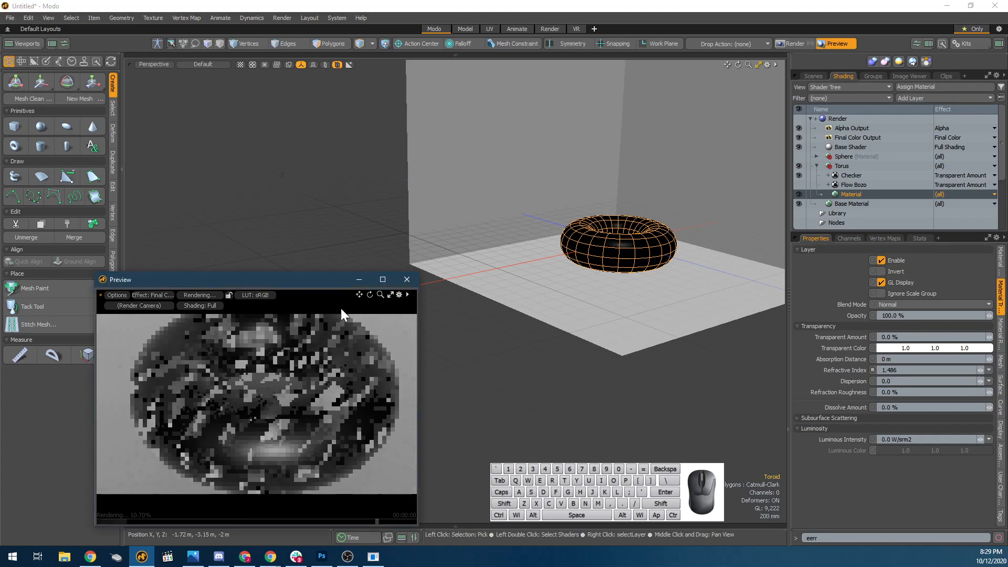
pyautogui.click(987, 371)
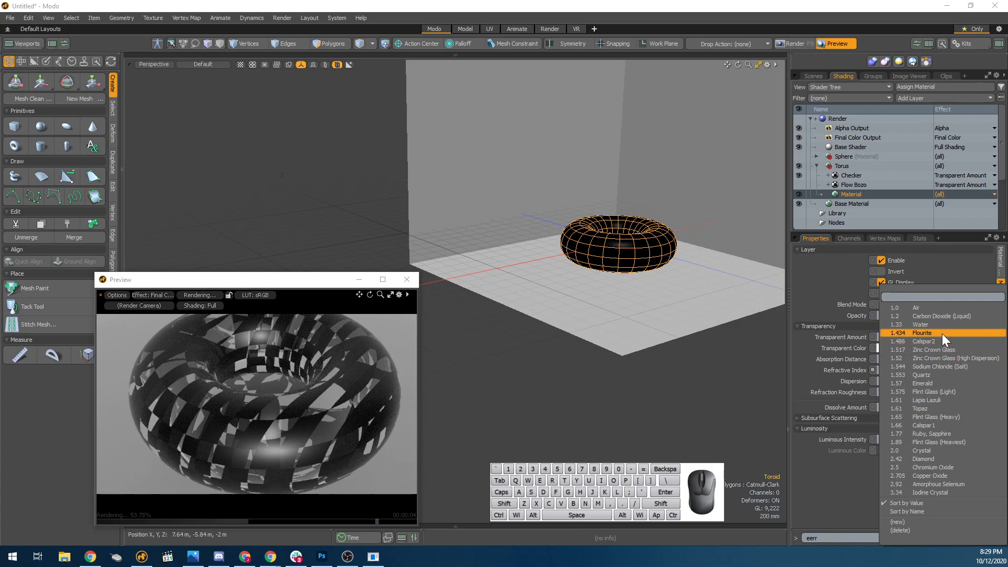
pyautogui.click(922, 317)
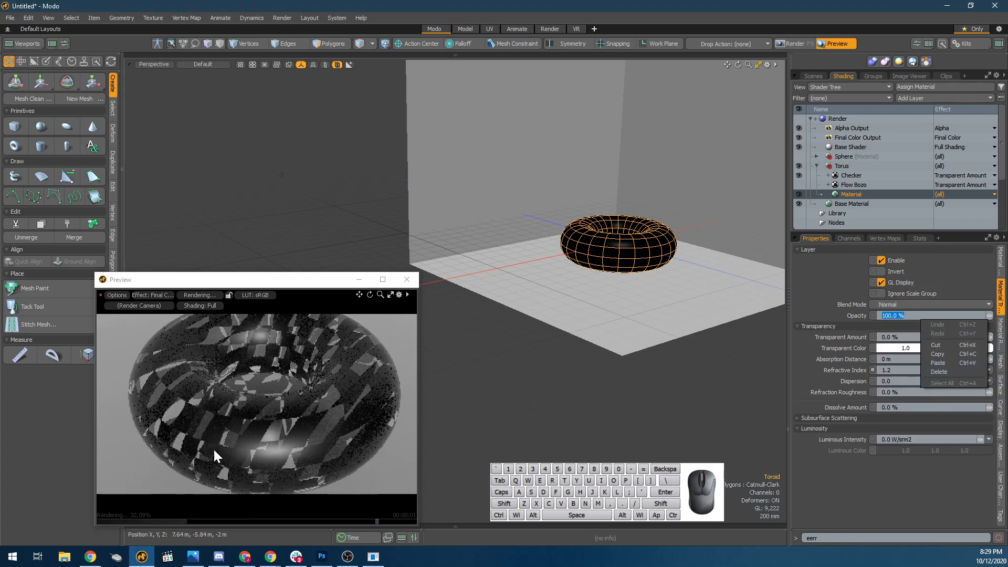
pyautogui.keyDown('alt'); pyautogui.moveTo(206, 419); pyautogui.dragTo(207, 440); pyautogui.keyUp('alt')
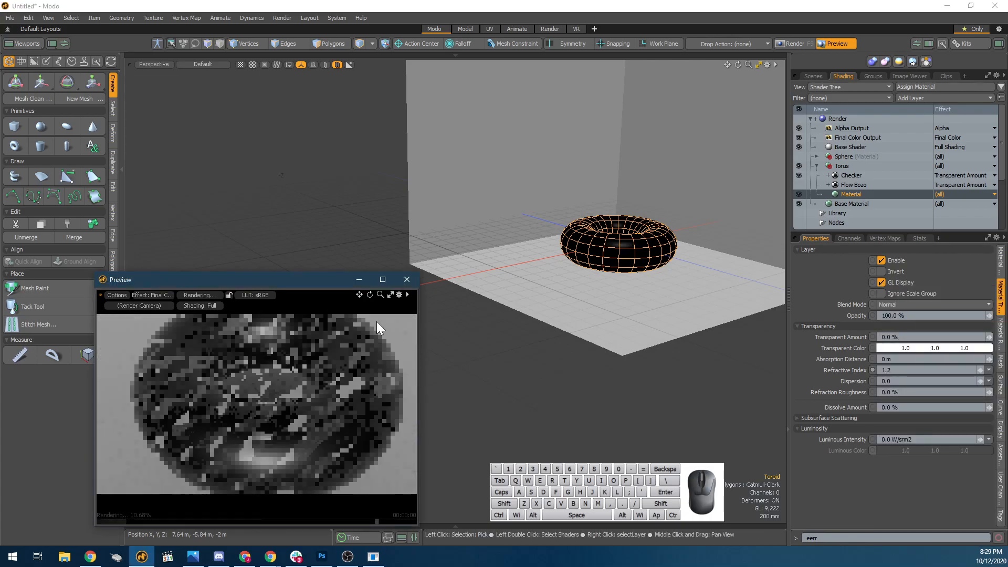
# Add a capsule primitive in the center of the torus and scale it down.
pyautogui.click(67, 146)
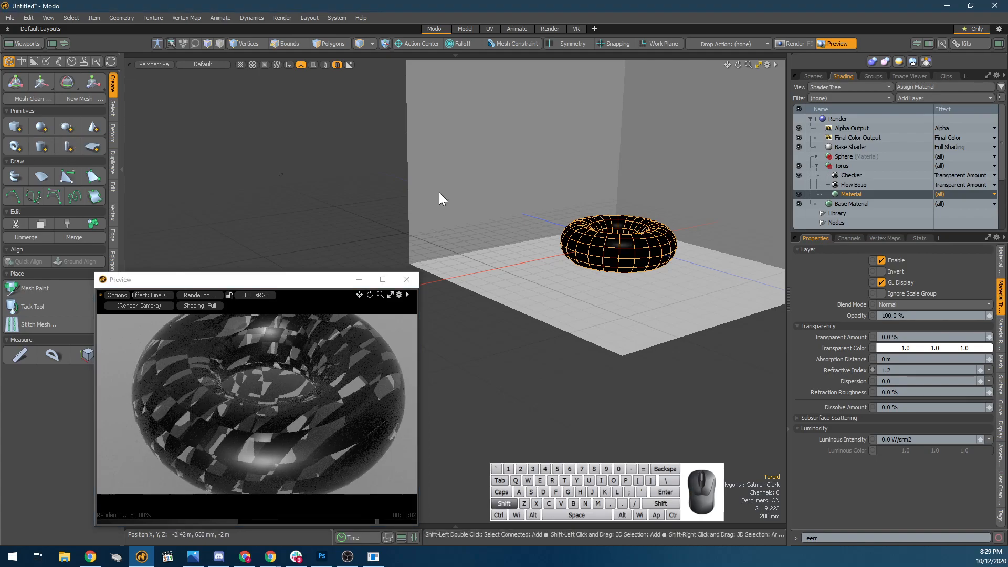
pyautogui.press('r')
pyautogui.moveTo(623, 240); pyautogui.dragTo(593, 242)
pyautogui.press('space')
pyautogui.keyDown('alt'); pyautogui.moveTo(287, 436); pyautogui.dragTo(269, 424); pyautogui.keyUp('alt')
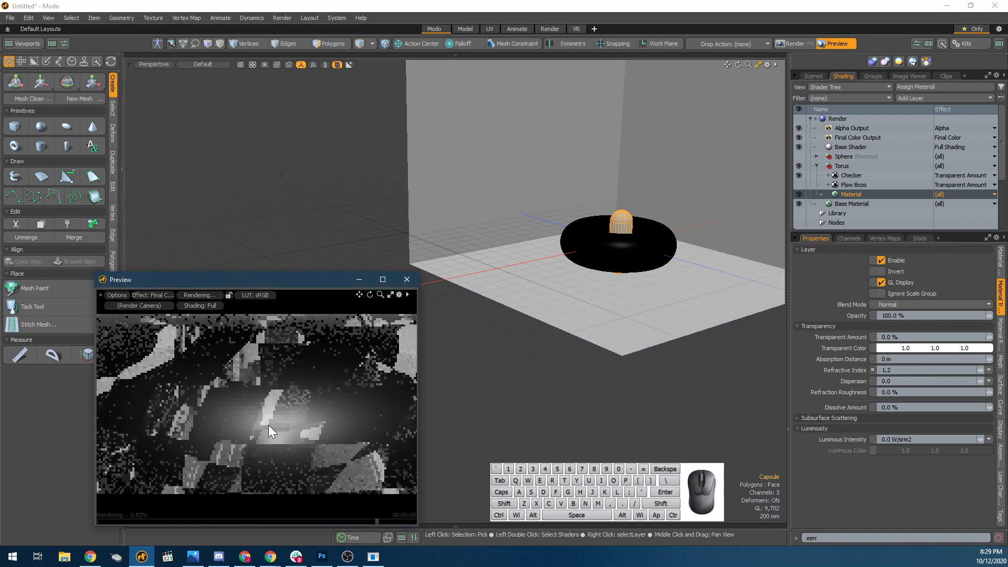
# Set the torus Material's Specular Amount and Fresnel to 0 % and examine the capsule and torus in the preview.
pyautogui.click(854, 185)
pyautogui.click(863, 194)
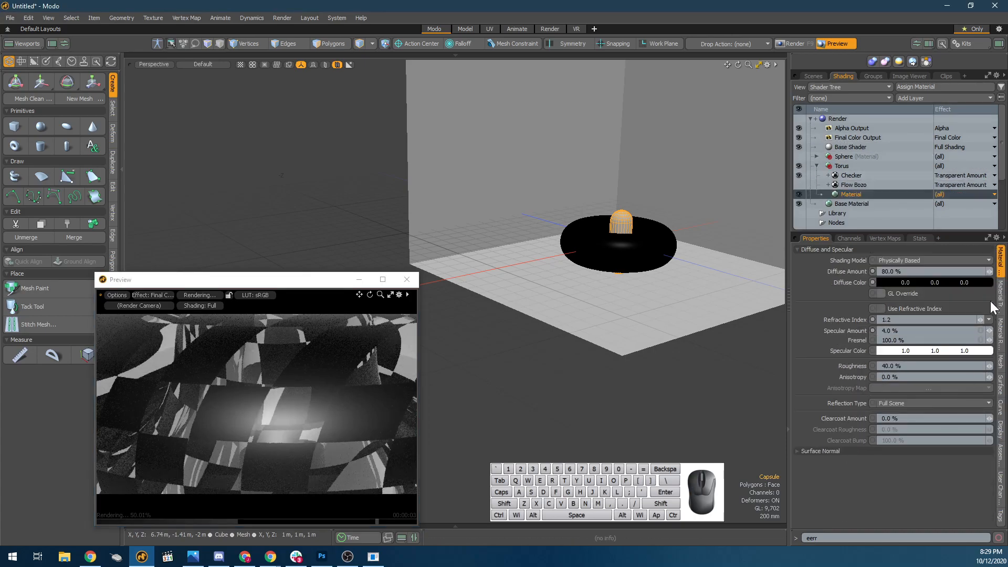
pyautogui.moveTo(991, 332); pyautogui.dragTo(974, 342)
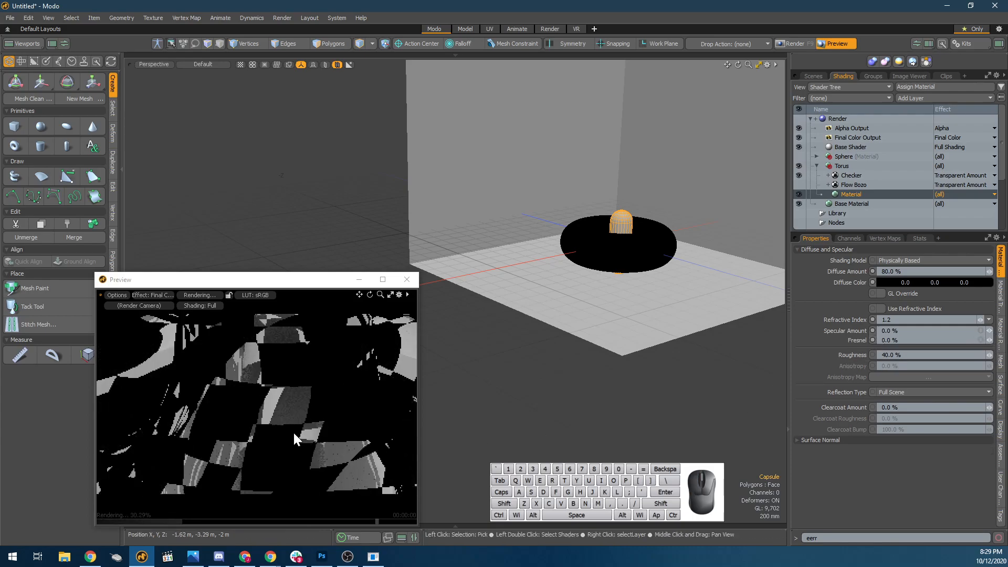
pyautogui.scroll(-5, 279, 430)
pyautogui.keyDown('alt'); pyautogui.moveTo(279, 430); pyautogui.dragTo(250, 436); pyautogui.keyUp('alt')
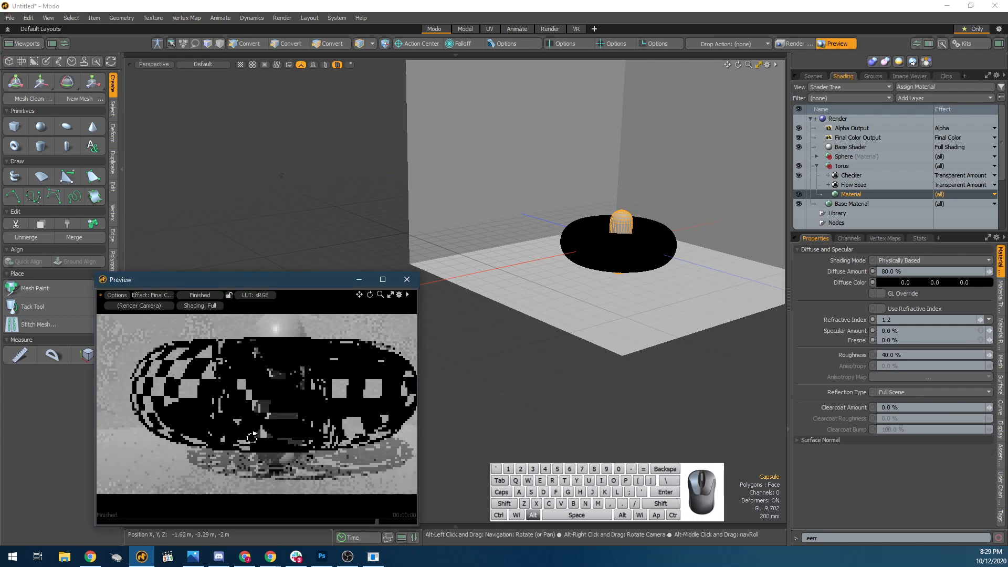
pyautogui.keyDown('alt'); pyautogui.moveTo(363, 421); pyautogui.dragTo(272, 427); pyautogui.keyUp('alt')
pyautogui.scroll(3, 323, 373)
pyautogui.keyDown('alt'); pyautogui.moveTo(343, 405); pyautogui.dragTo(267, 399); pyautogui.keyUp('alt')
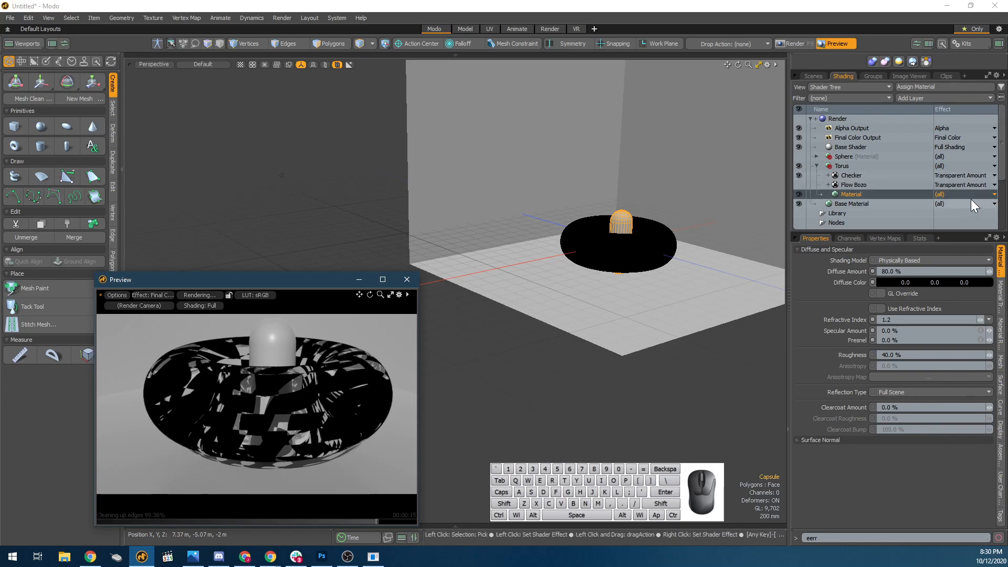
# Duplicate the torus's Checker layer.
pyautogui.click(850, 186)
pyautogui.click(852, 175)
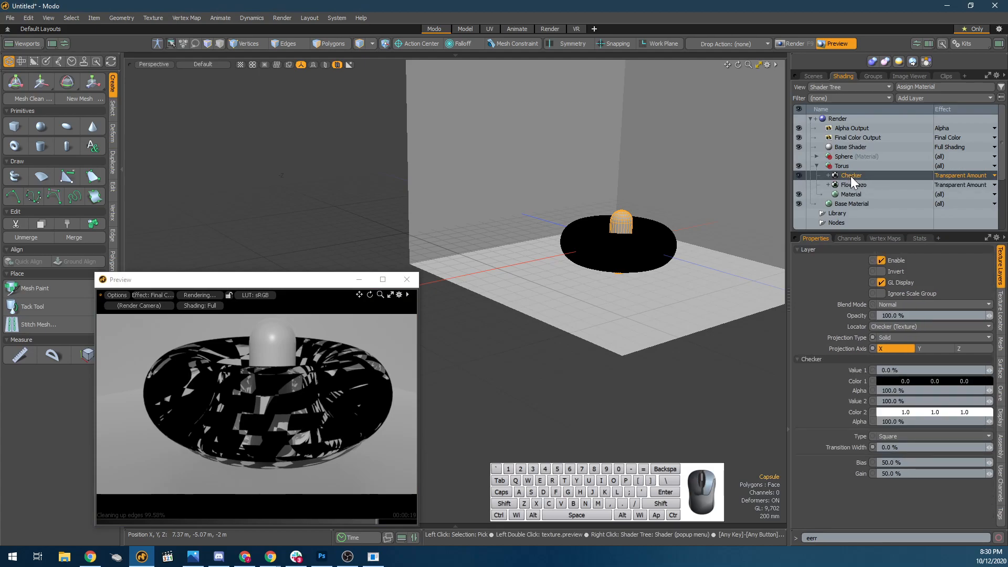
pyautogui.rightClick(850, 175)
pyautogui.click(921, 156)
pyautogui.hotkey('ctrl', 'd')
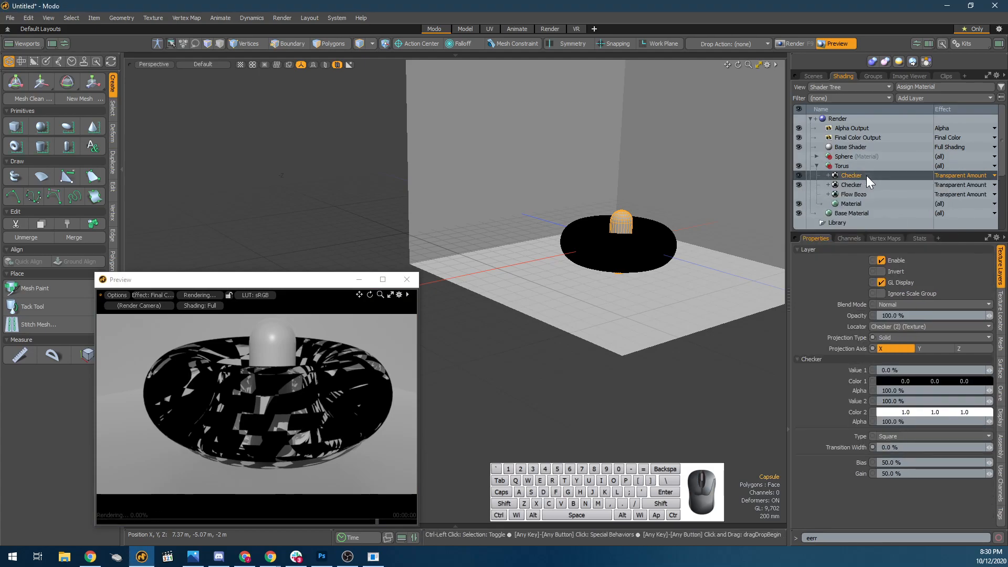
# Change the effect of the duplicated Checker layer to Transparent Color.
pyautogui.click(961, 175)
pyautogui.moveTo(935, 182)
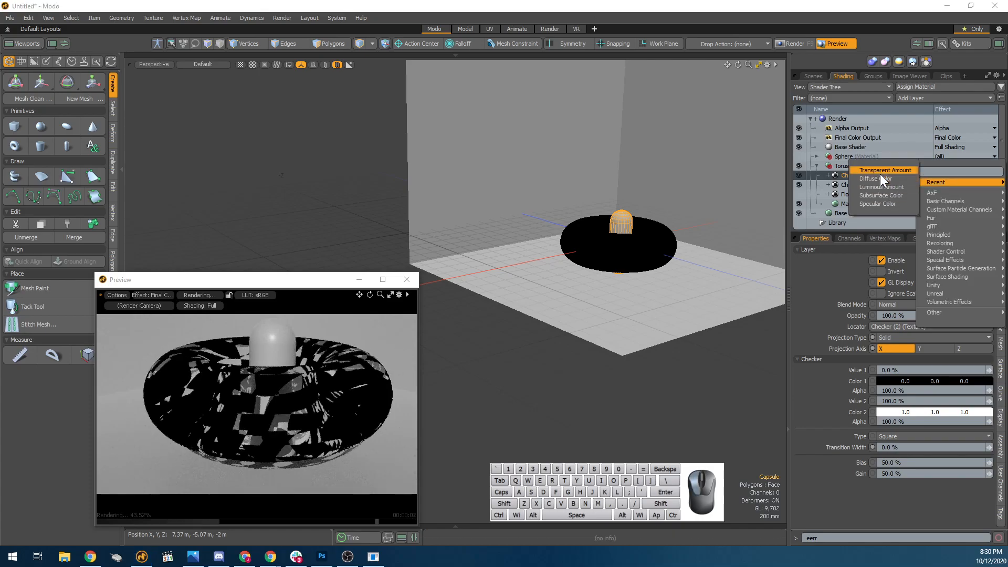
pyautogui.click(979, 173)
pyautogui.click(978, 171)
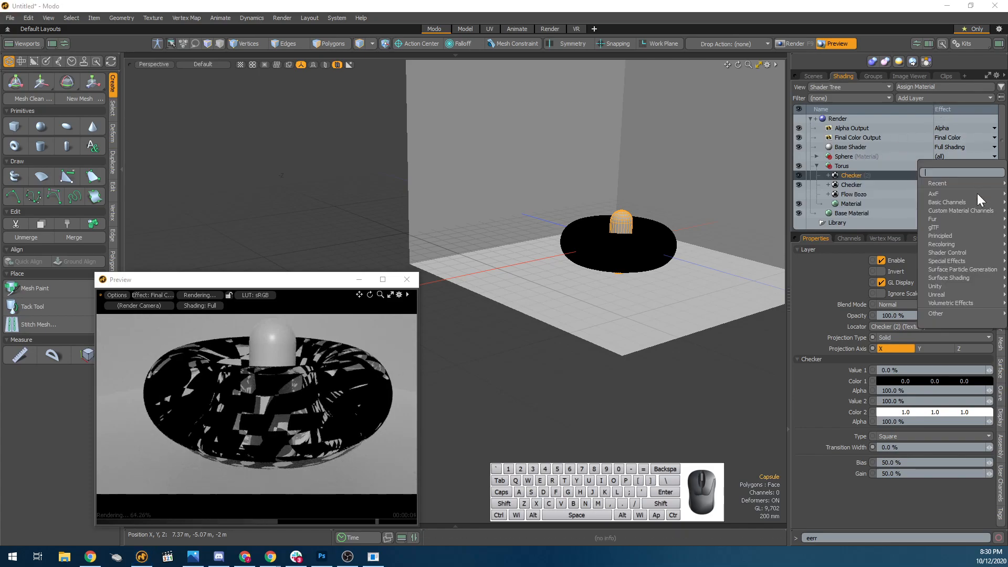
pyautogui.moveTo(976, 217)
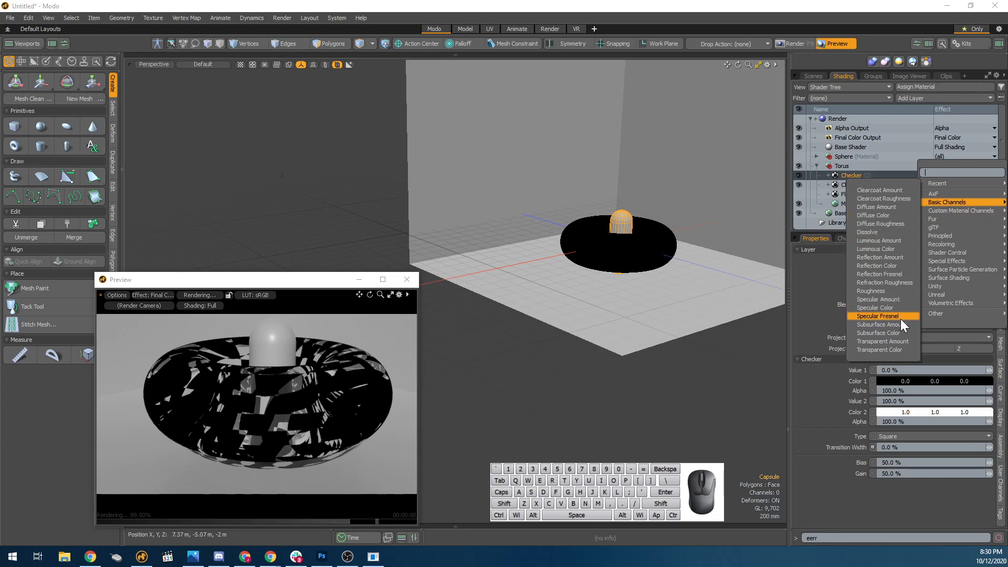
pyautogui.click(902, 351)
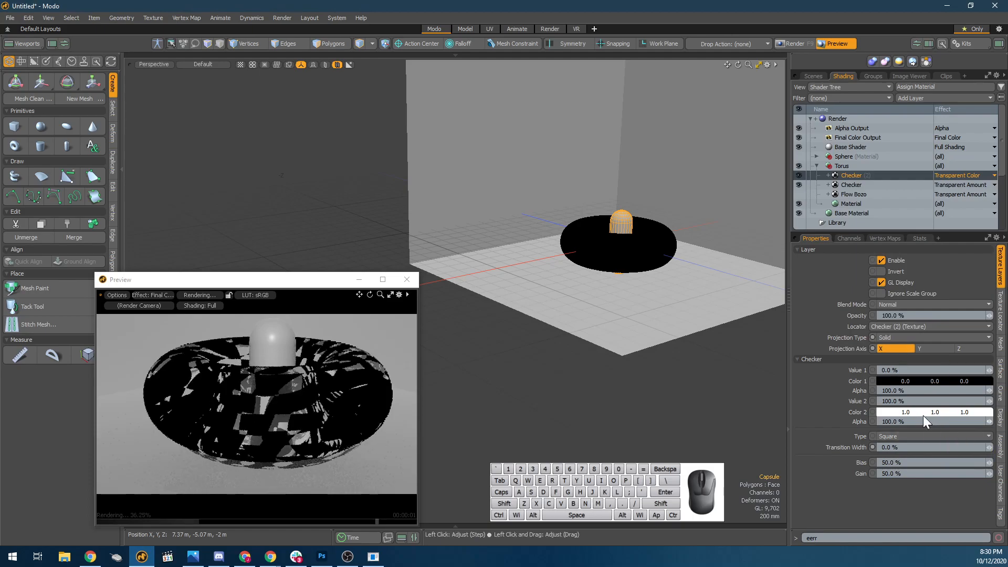
# Set Color 2 of the torus's Transparent Color Checker layer to a light red (1.0, 0.6, 0.54).
pyautogui.click(891, 418)
pyautogui.moveTo(669, 381); pyautogui.dragTo(670, 321)
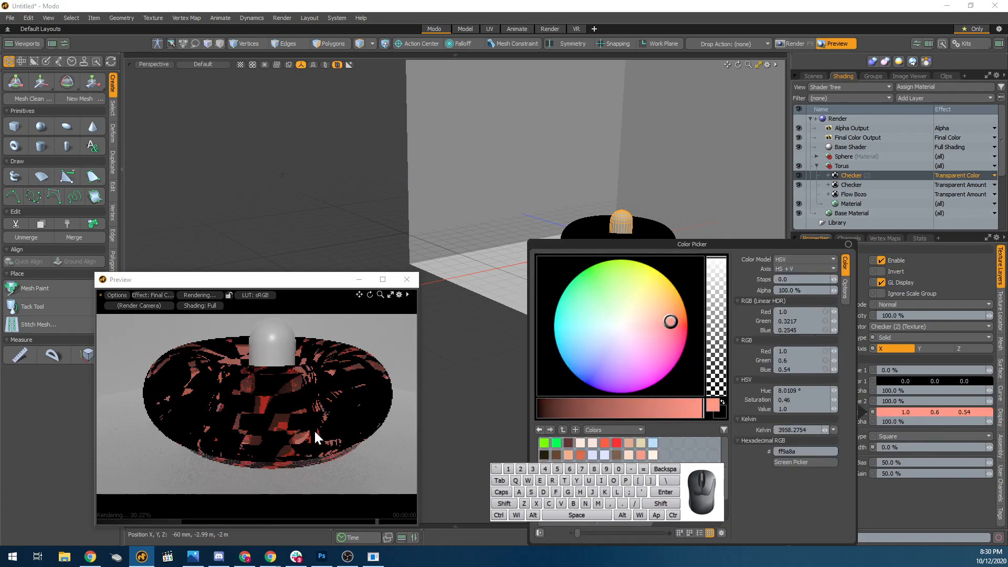
pyautogui.click(928, 516)
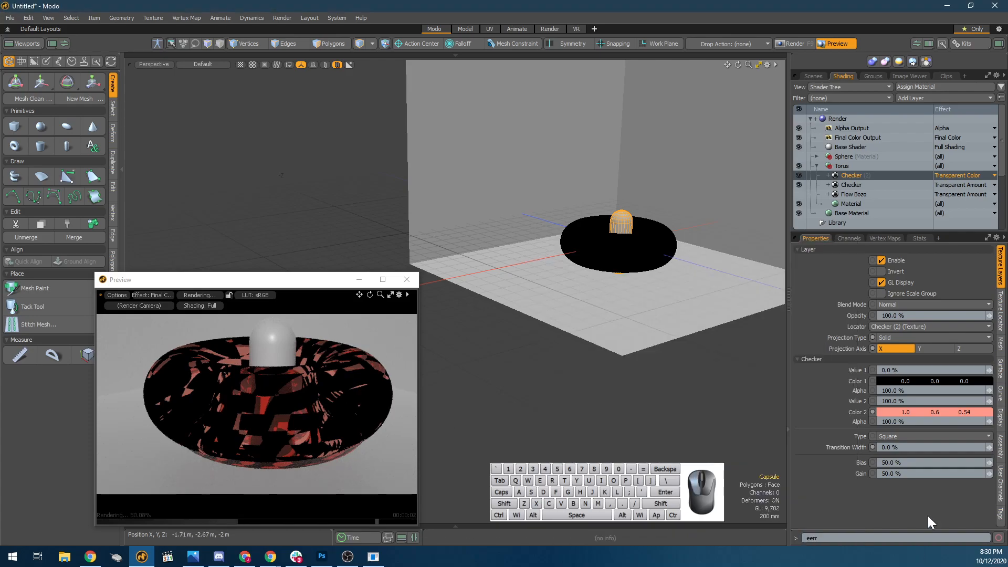
# Check the torus Material's transparency settings, and try a different Color 1 on the Transparent Amount Checker layer.
pyautogui.click(875, 185)
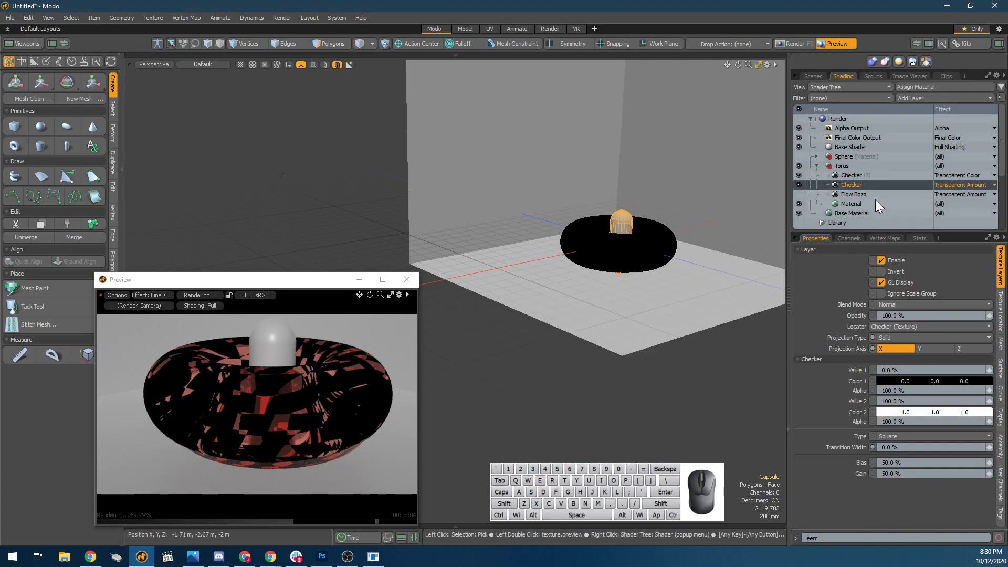
pyautogui.click(875, 204)
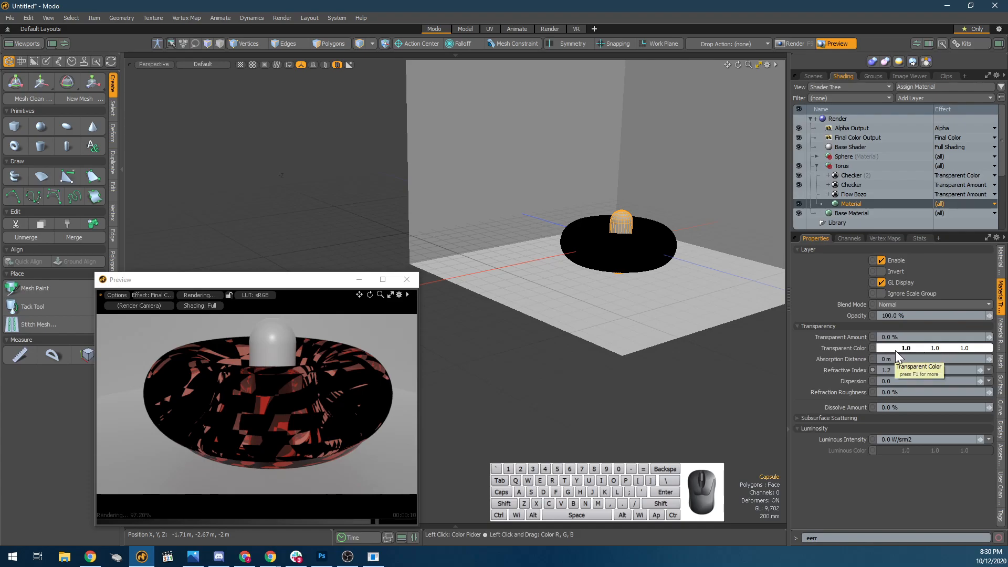
pyautogui.click(859, 183)
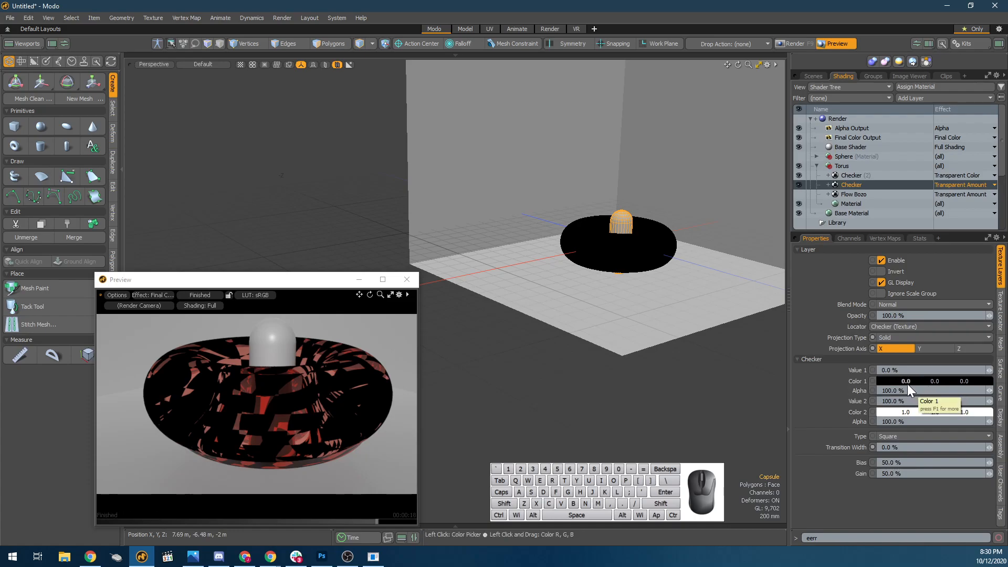
pyautogui.click(890, 383)
pyautogui.moveTo(577, 397); pyautogui.dragTo(663, 418)
pyautogui.hotkey('ctrl', 'z')
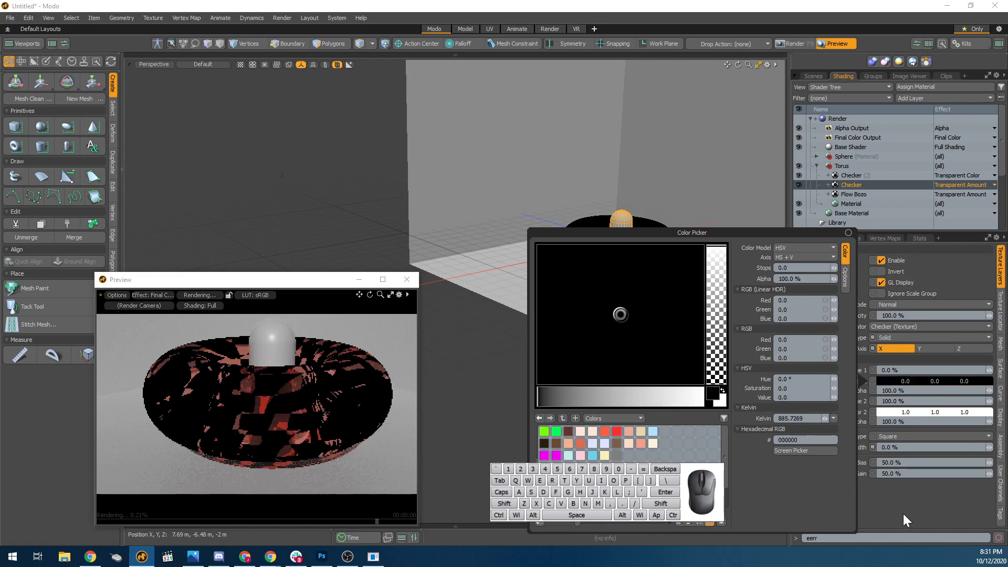
pyautogui.click(904, 515)
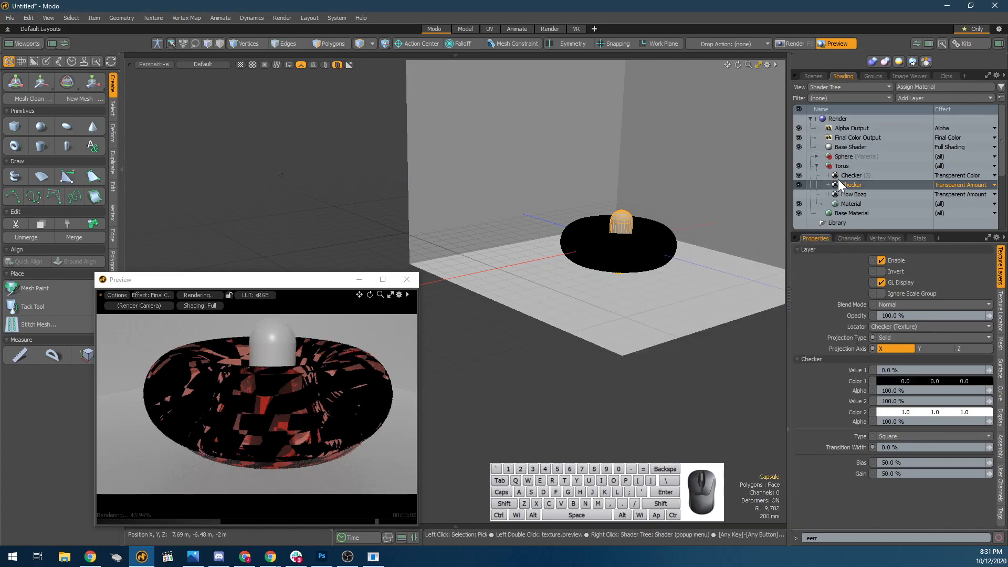
# Hide the Transparent Color Checker layer and try lightening Color 1 of the Transparent Amount Checker to 0.94 grey.
pyautogui.click(800, 175)
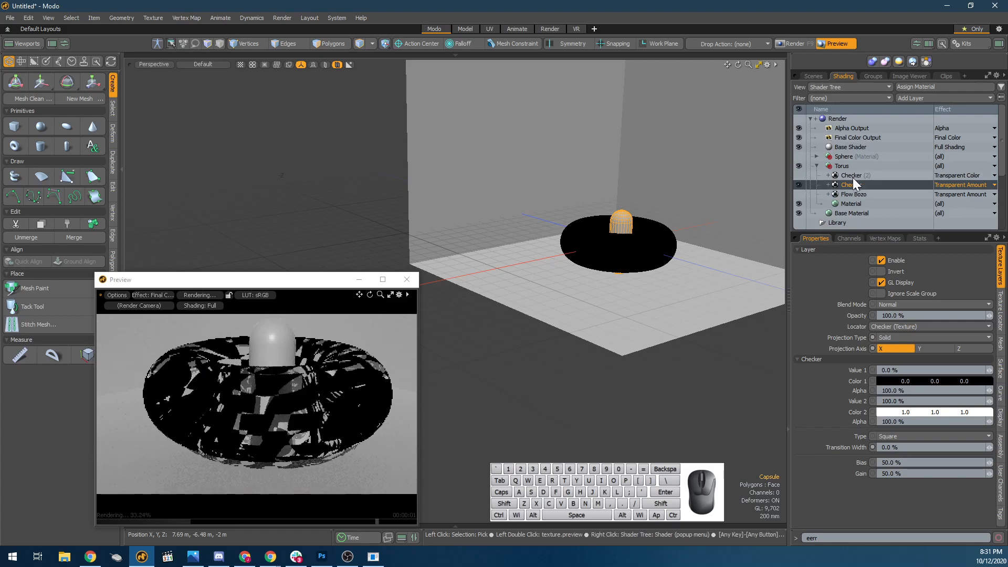
pyautogui.click(938, 382)
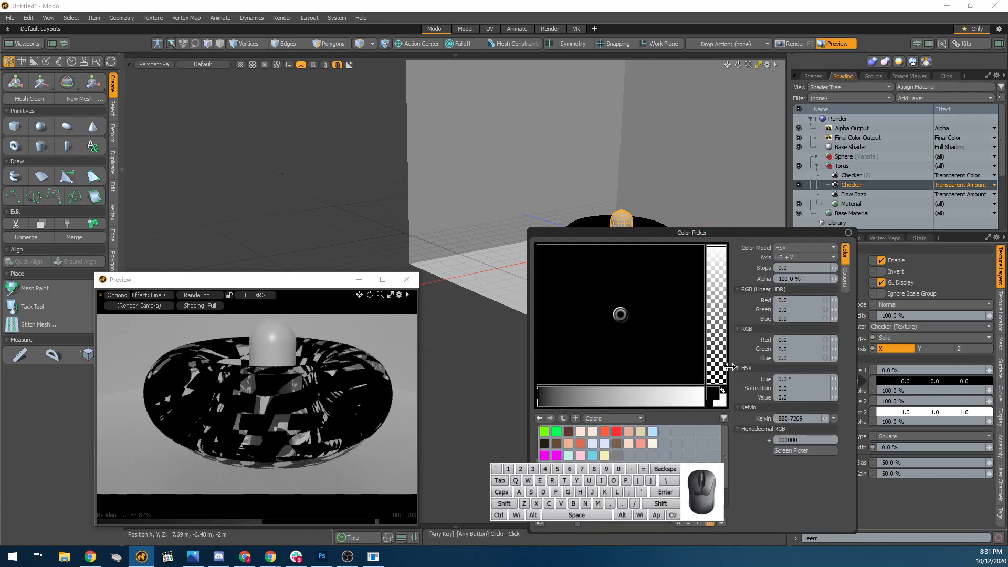
pyautogui.click(631, 403)
pyautogui.moveTo(633, 403); pyautogui.dragTo(694, 403)
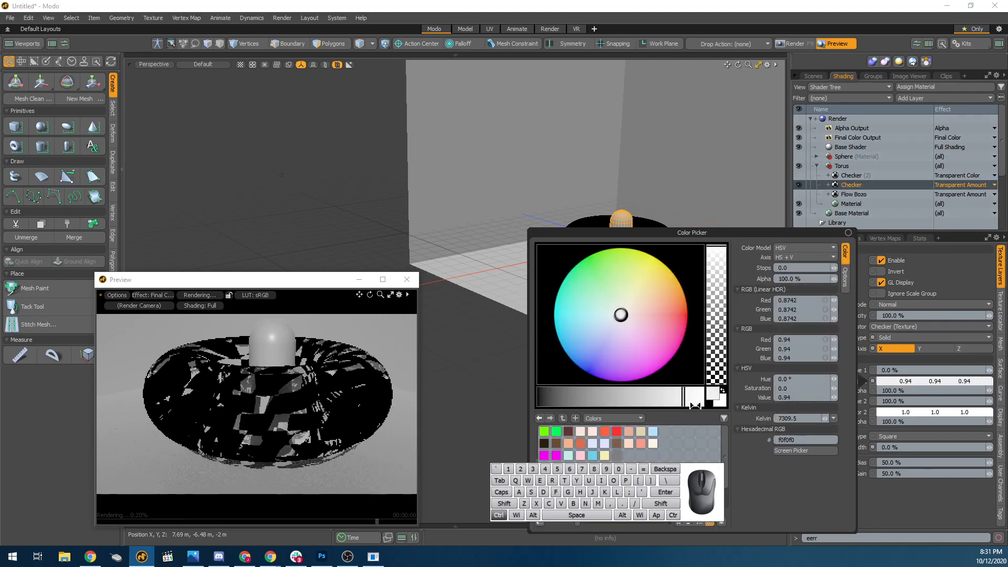
pyautogui.hotkey('ctrl', 'z')
# Set Value 1 of the Transparent Amount Checker layer to 50 % and examine the torus from a higher angle in the preview.
pyautogui.click(896, 371)
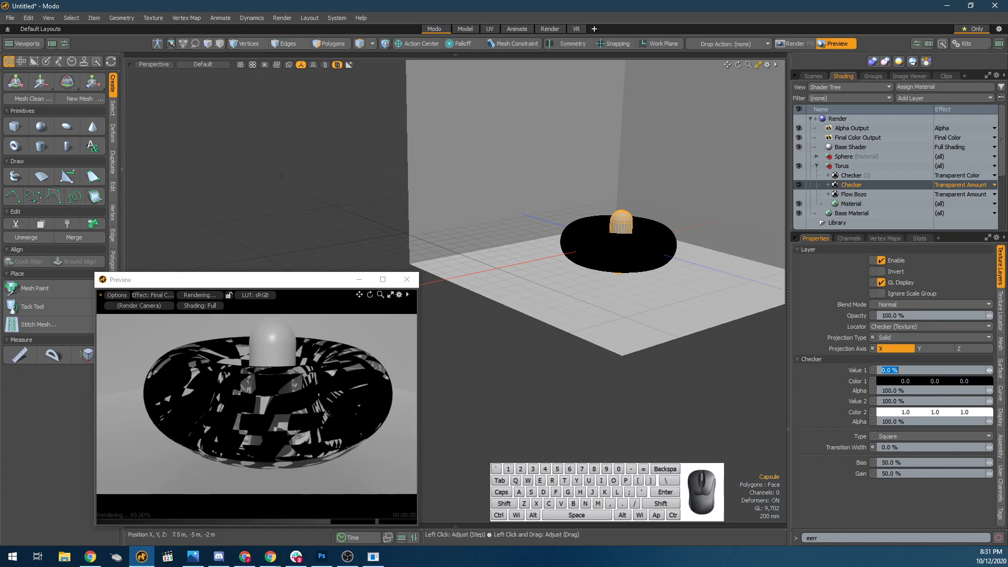
pyautogui.moveTo(989, 370)
pyautogui.mouseDown()
pyautogui.moveTo(1006, 370)
pyautogui.moveTo(985, 370)
pyautogui.moveTo(998, 371)
pyautogui.mouseUp()
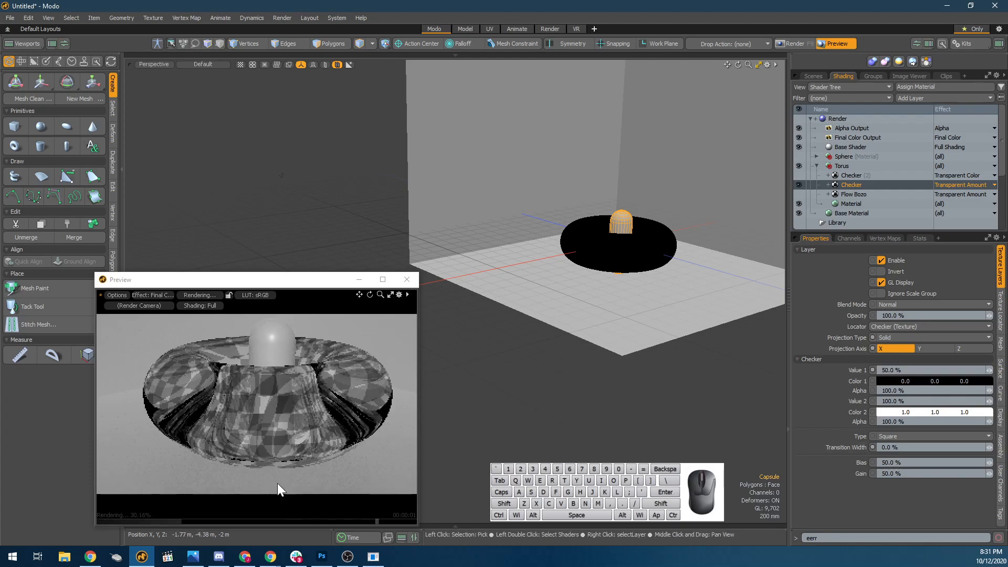
pyautogui.moveTo(342, 393)
pyautogui.keyDown('alt'); pyautogui.mouseDown()
pyautogui.moveTo(339, 429)
pyautogui.moveTo(344, 411)
pyautogui.mouseUp(); pyautogui.keyUp('alt')
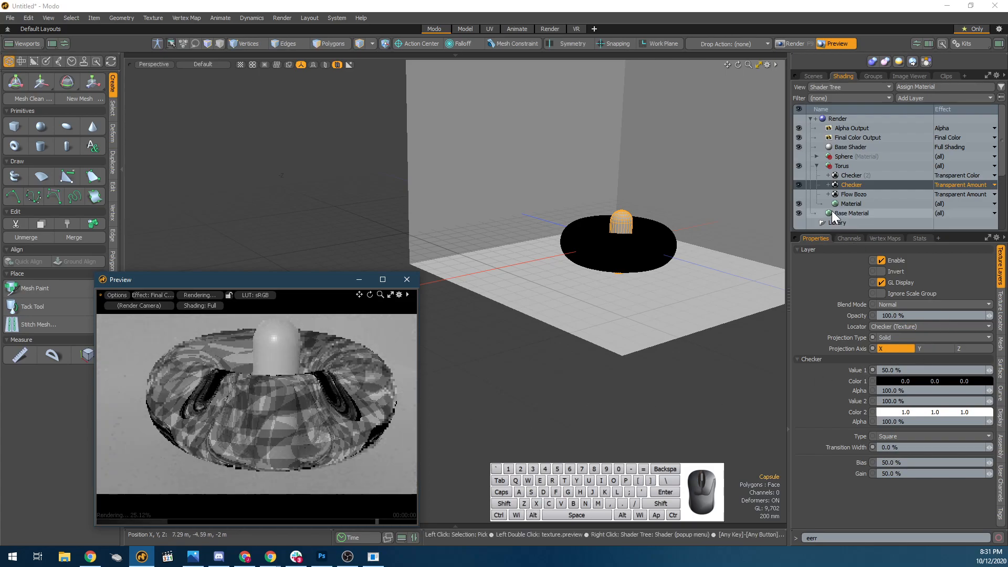
# Set Color 1 of the Transparent Color Checker layer to a saturated blue-violet (0.22, 0.0, 0.86).
pyautogui.click(868, 175)
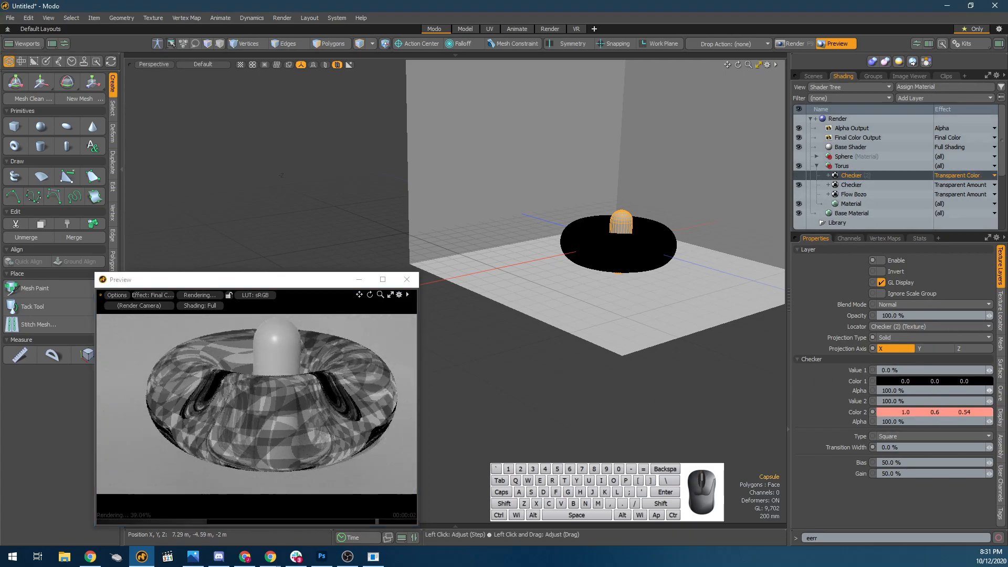
pyautogui.click(888, 385)
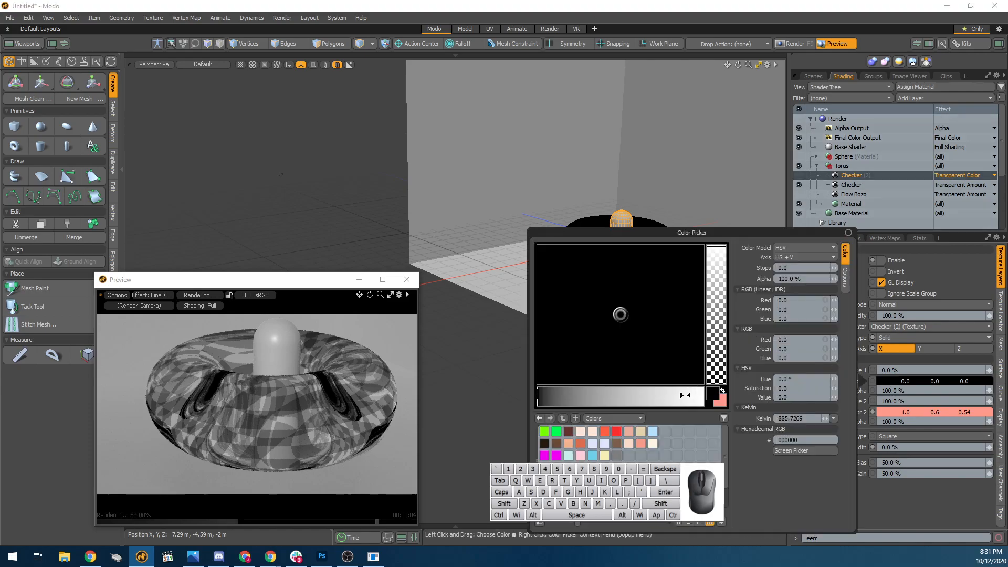
pyautogui.click(656, 397)
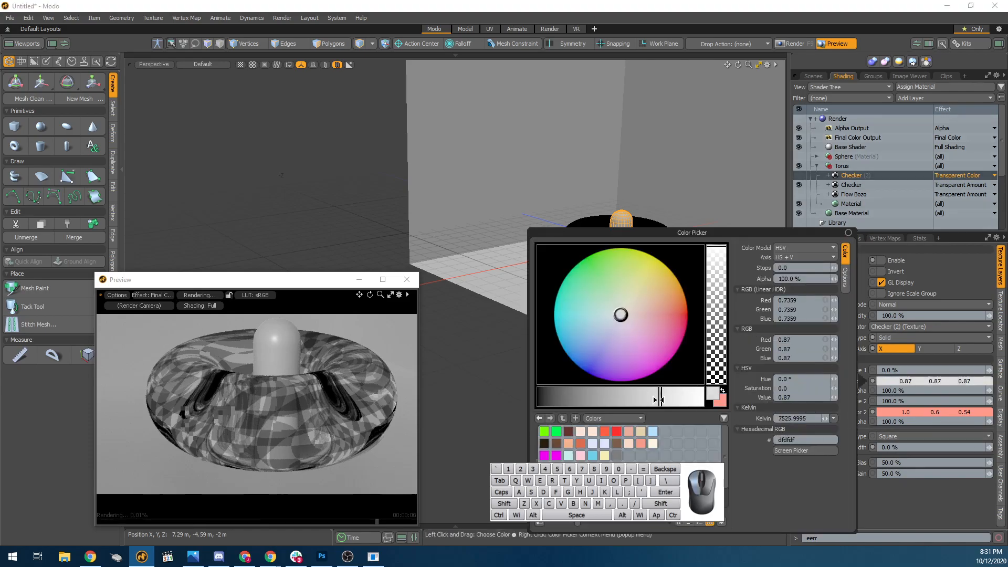
pyautogui.click(683, 341)
pyautogui.moveTo(686, 341)
pyautogui.mouseDown()
pyautogui.moveTo(641, 376)
pyautogui.moveTo(590, 374)
pyautogui.mouseUp()
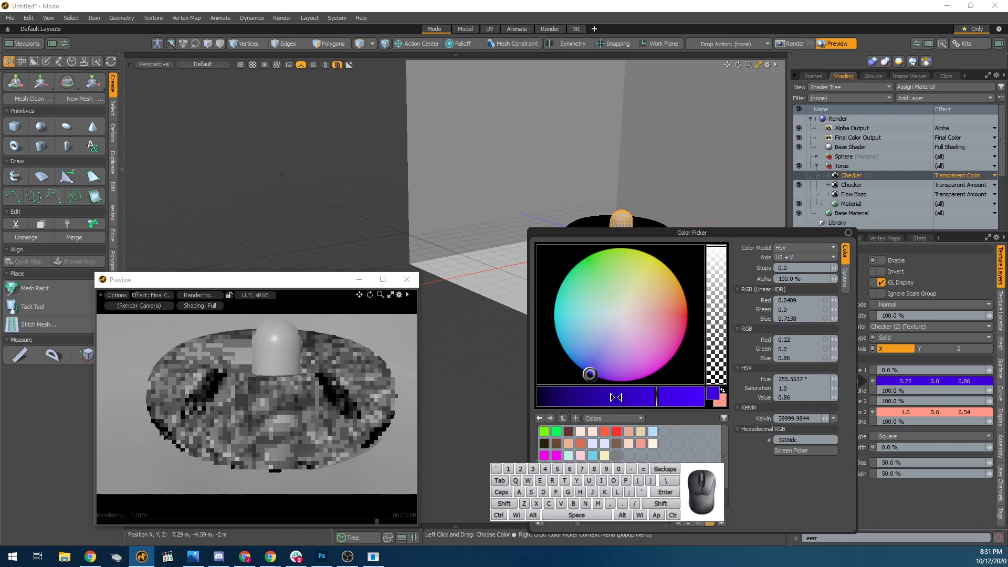
pyautogui.click(914, 520)
# Re-enable the torus's Transparent Color Checker layer and inspect the colored transparency up close in the preview.
pyautogui.click(797, 183)
pyautogui.click(796, 176)
pyautogui.scroll(3, 307, 408)
pyautogui.moveTo(297, 423)
pyautogui.keyDown('alt'); pyautogui.mouseDown()
pyautogui.moveTo(319, 450)
pyautogui.moveTo(299, 455)
pyautogui.moveTo(283, 412)
pyautogui.mouseUp(); pyautogui.keyUp('alt')
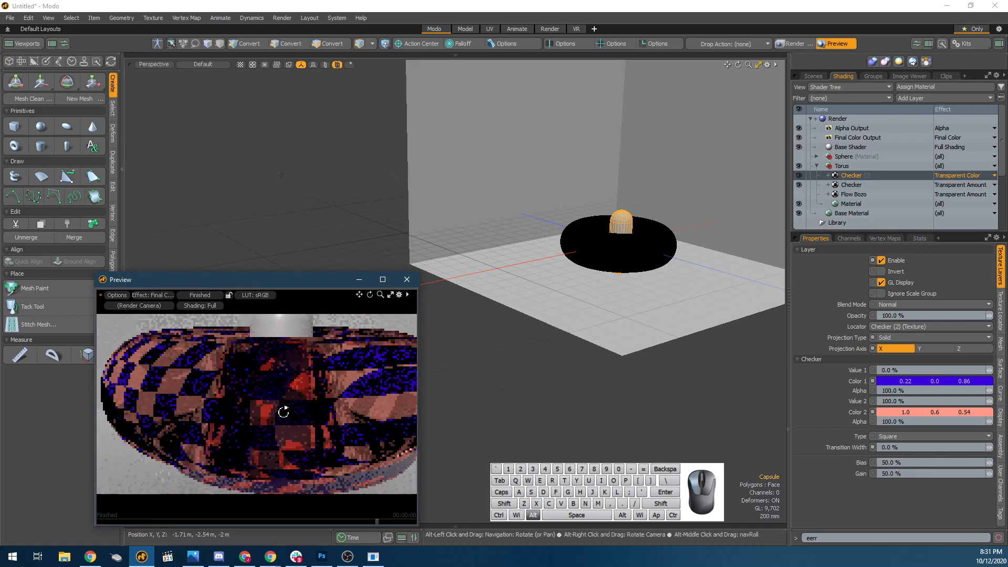
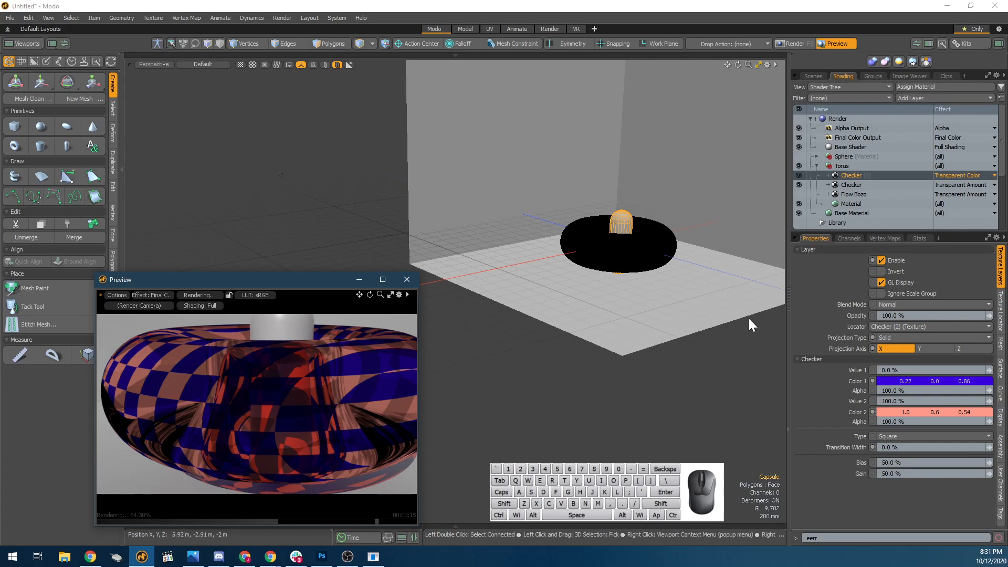
# Delete the torus and the capsule from the scene.
pyautogui.click(694, 282)
pyautogui.click(651, 264)
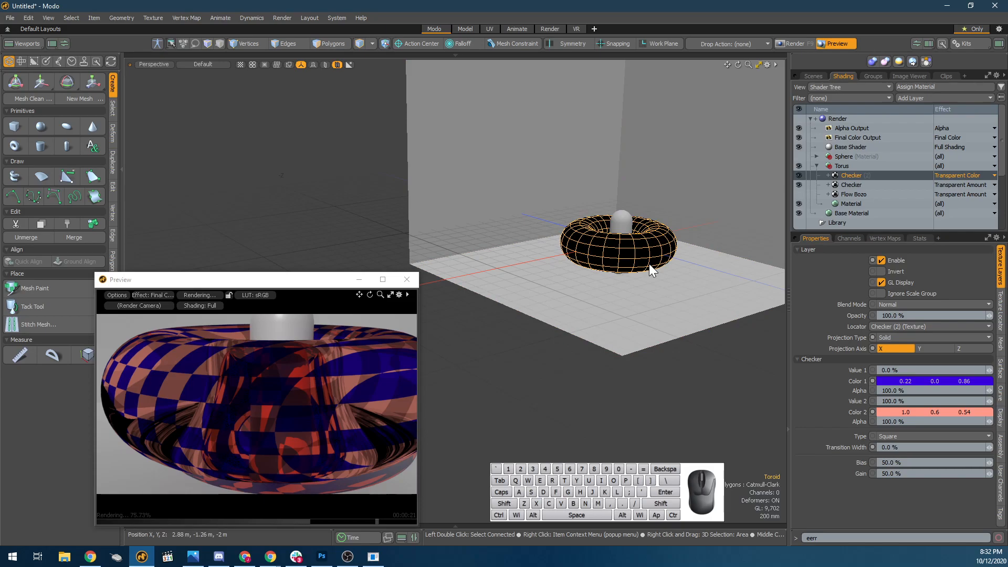
pyautogui.click(653, 268)
pyautogui.click(645, 304)
pyautogui.click(613, 239)
pyautogui.keyDown('ctrl'); pyautogui.click(623, 222); pyautogui.keyUp('ctrl')
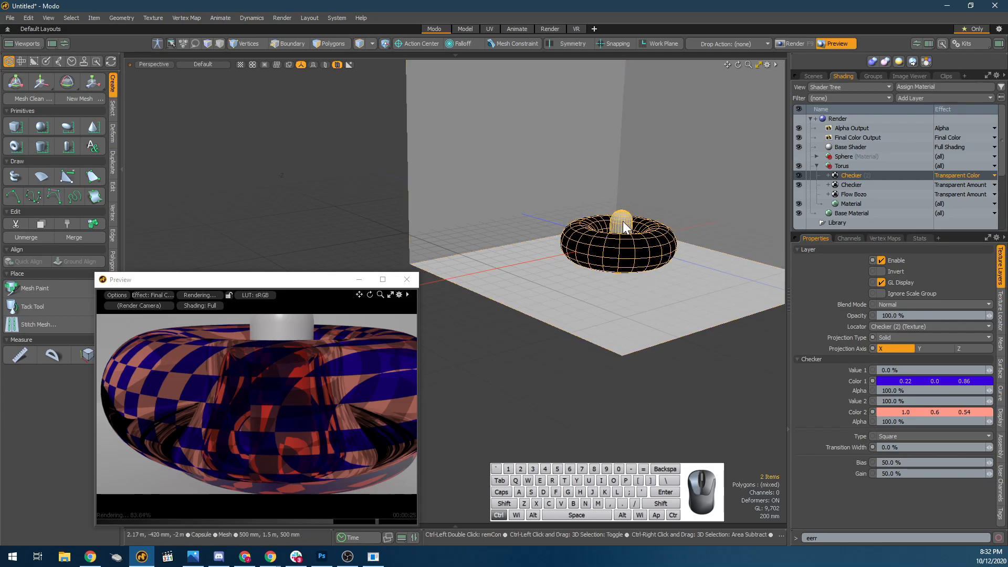
pyautogui.press('Delete')
pyautogui.click(588, 231)
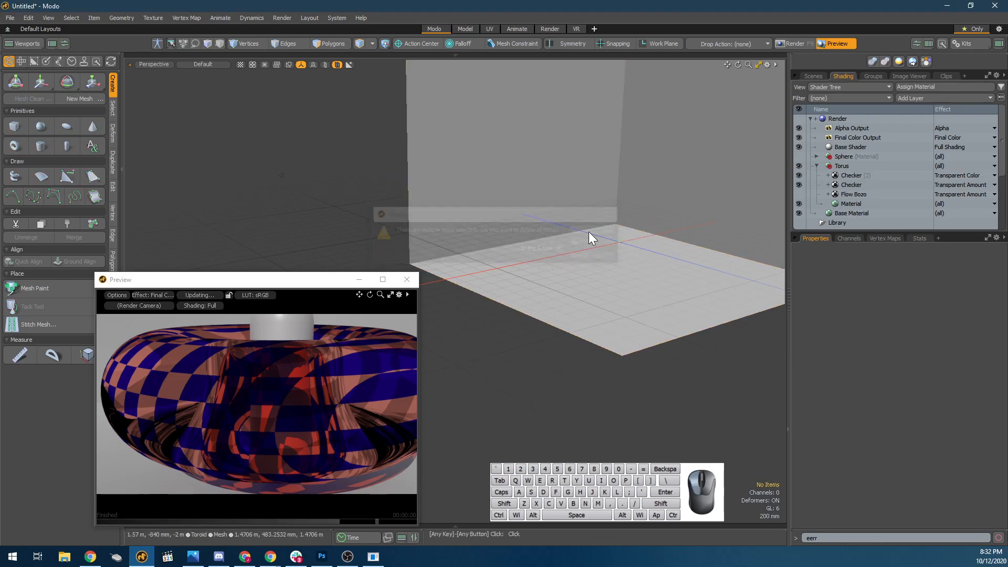
pyautogui.click(593, 239)
# Close the untitled texture demo scene without saving its changes.
pyautogui.hotkey('ctrl', 'w')
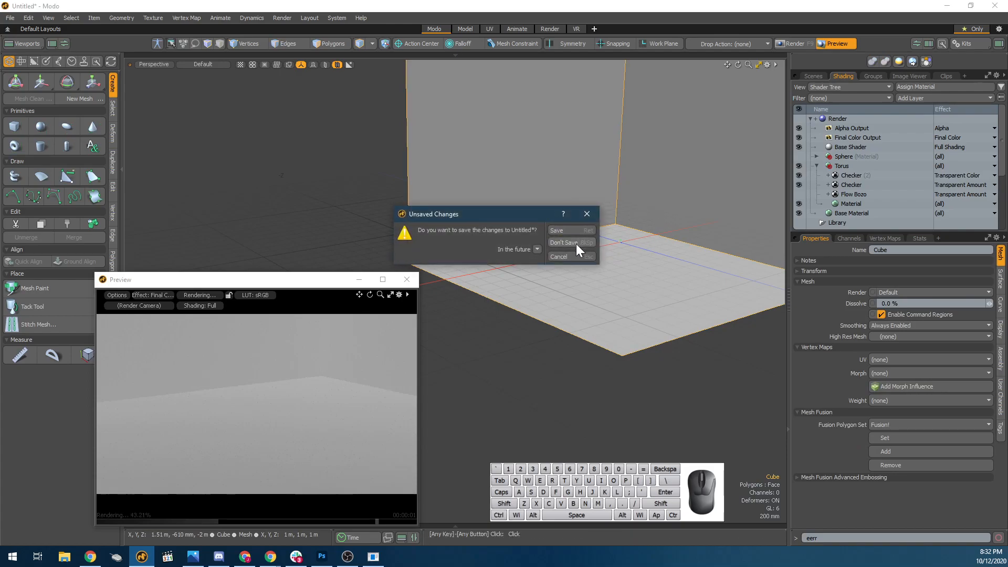
pyautogui.click(576, 244)
pyautogui.hotkey('ctrl', 'w')
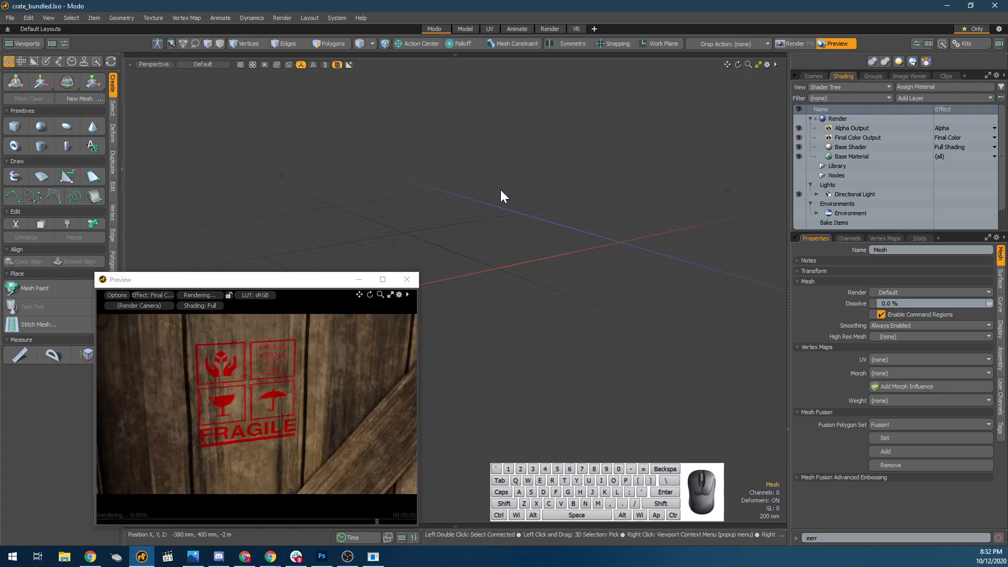
# Add a unit cube and flatten it into a thin card by setting its Z scale to 0.5 %.
pyautogui.click(15, 127)
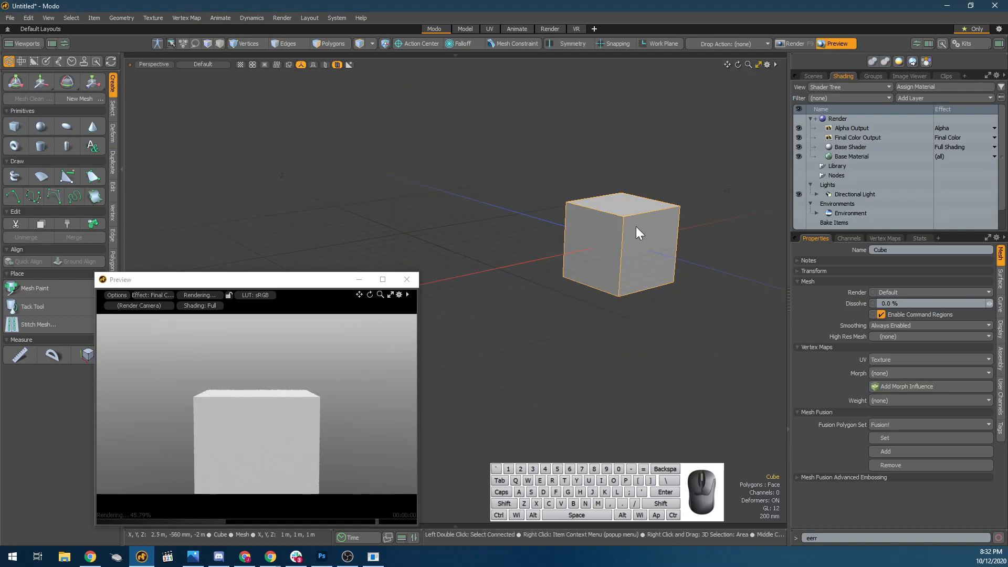
pyautogui.press('r')
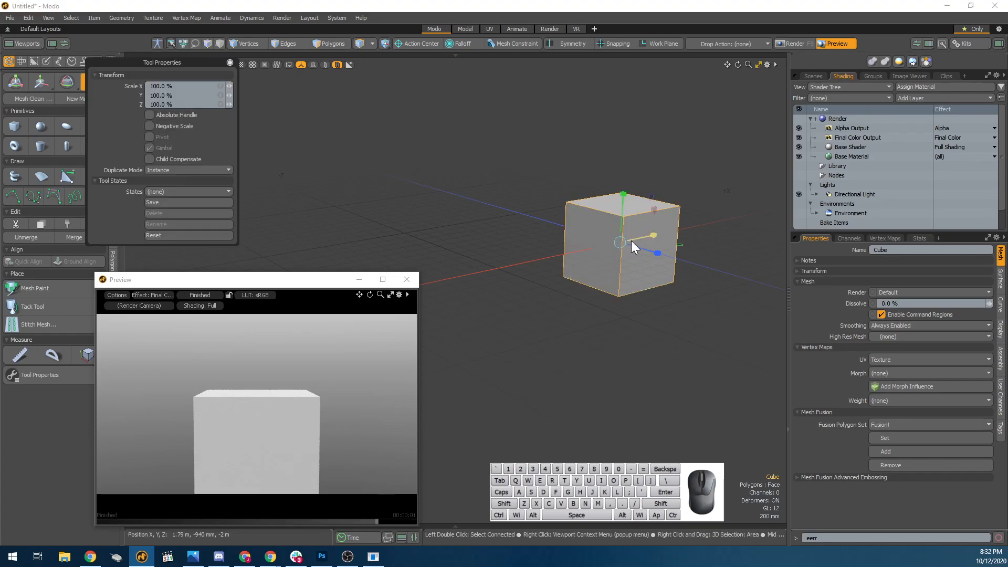
pyautogui.moveTo(649, 236); pyautogui.dragTo(620, 242)
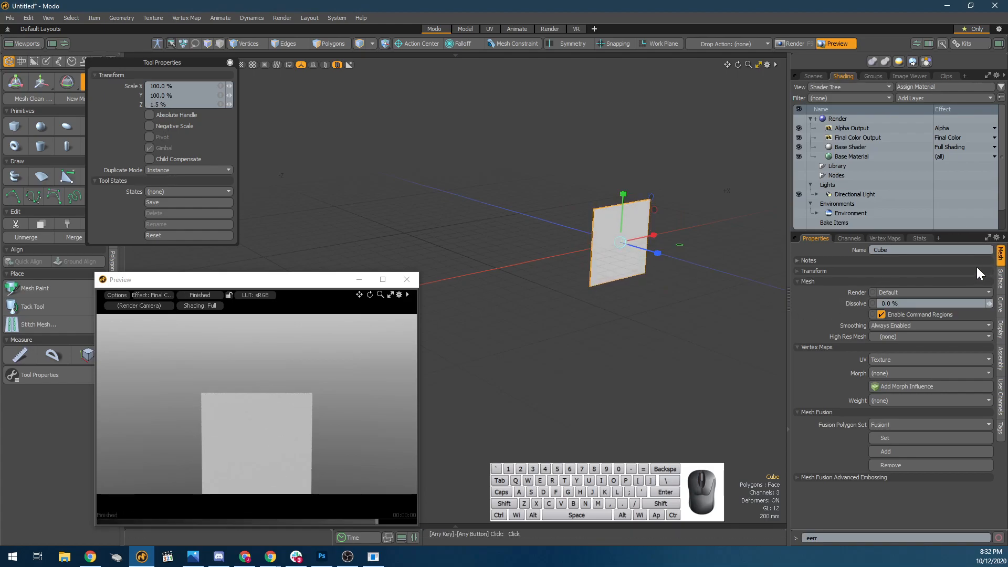
pyautogui.click(888, 358)
pyautogui.write('0.5')
pyautogui.press('Return')
pyautogui.press('space')
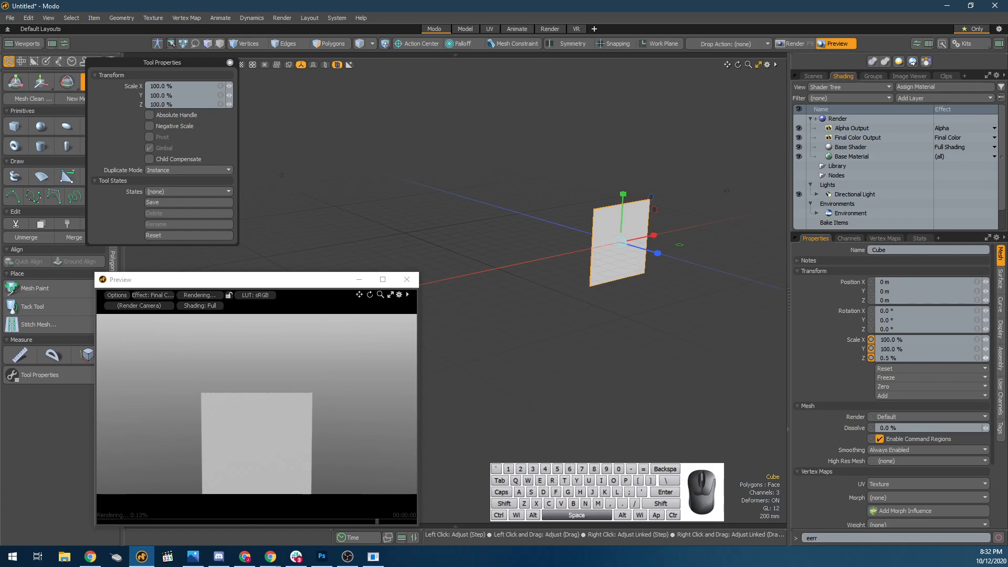
# Assign a new material named "leaf" to the thin card.
pyautogui.keyDown('alt'); pyautogui.moveTo(531, 264); pyautogui.dragTo(558, 245); pyautogui.keyUp('alt')
pyautogui.scroll(5, 627, 279)
pyautogui.scroll(-5, 563, 263)
pyautogui.click(547, 234)
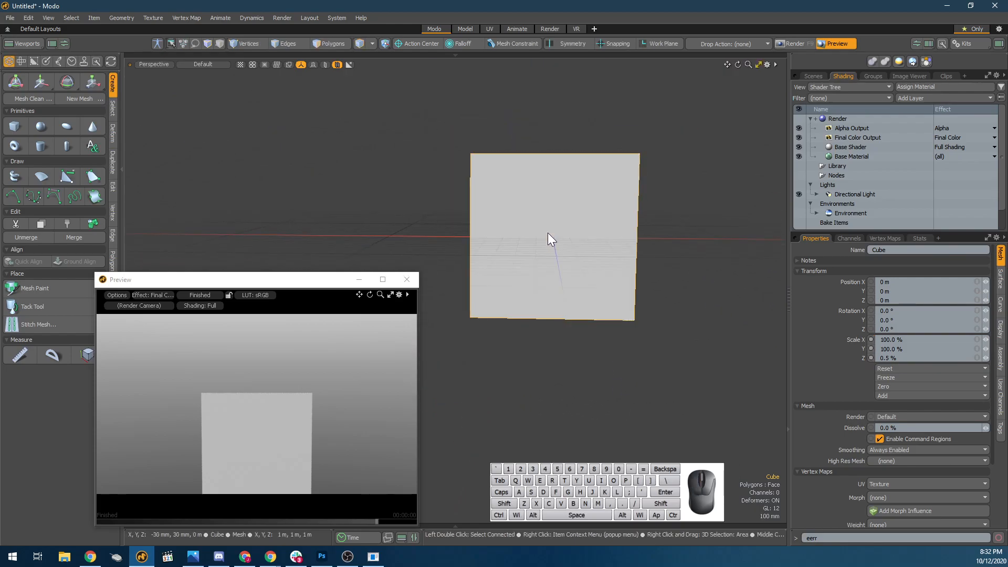
pyautogui.write('mleaf')
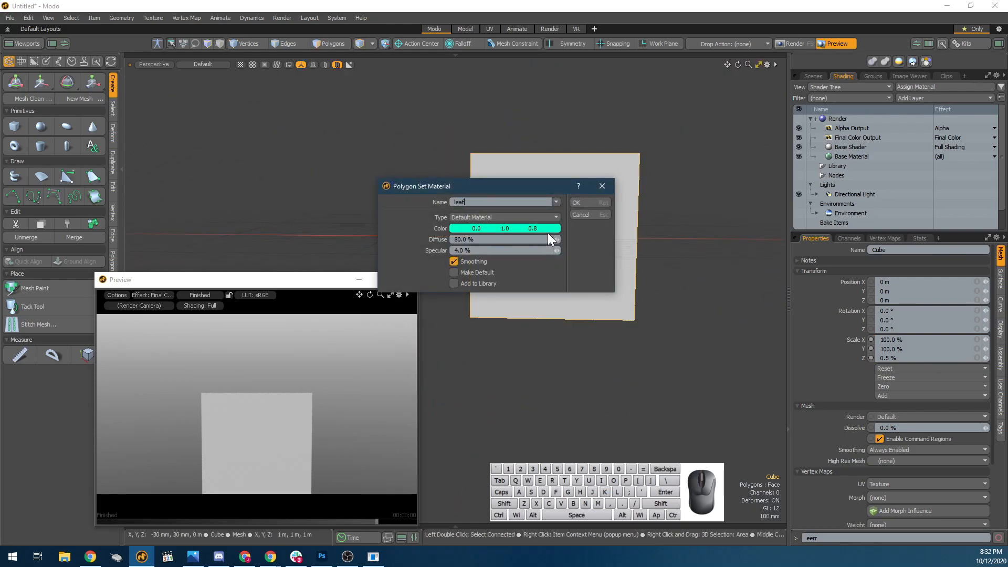
pyautogui.press('Return')
# Add the image "Leaf 01 front colour" from the Textures folder as an image map layer above the leaf material.
pyautogui.click(878, 164)
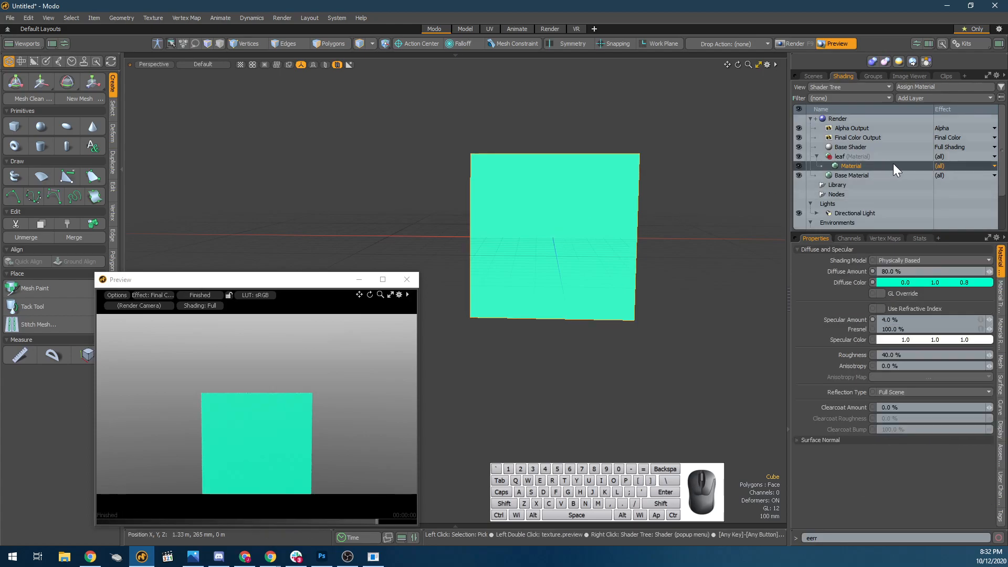
pyautogui.click(928, 99)
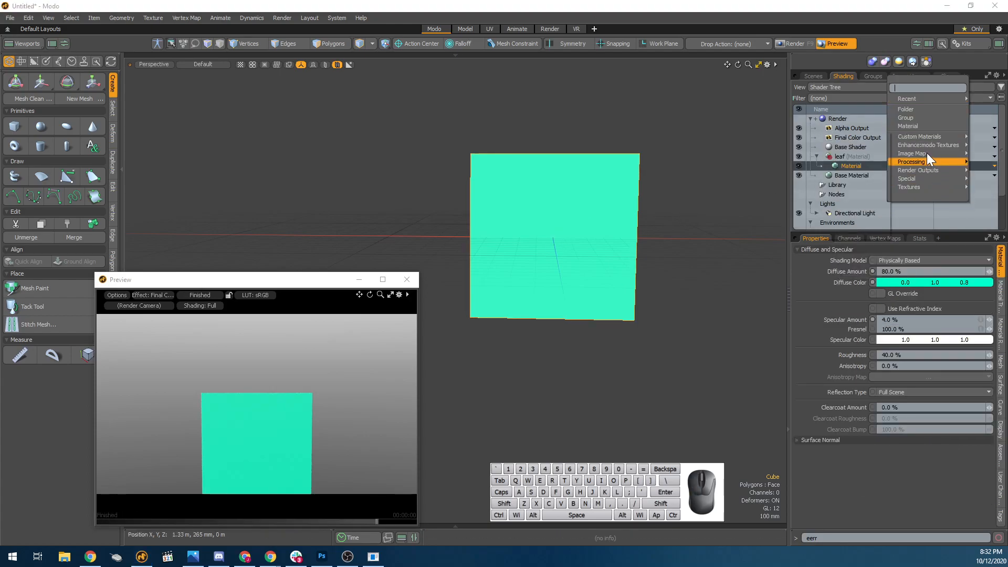
pyautogui.moveTo(925, 153)
pyautogui.click(871, 143)
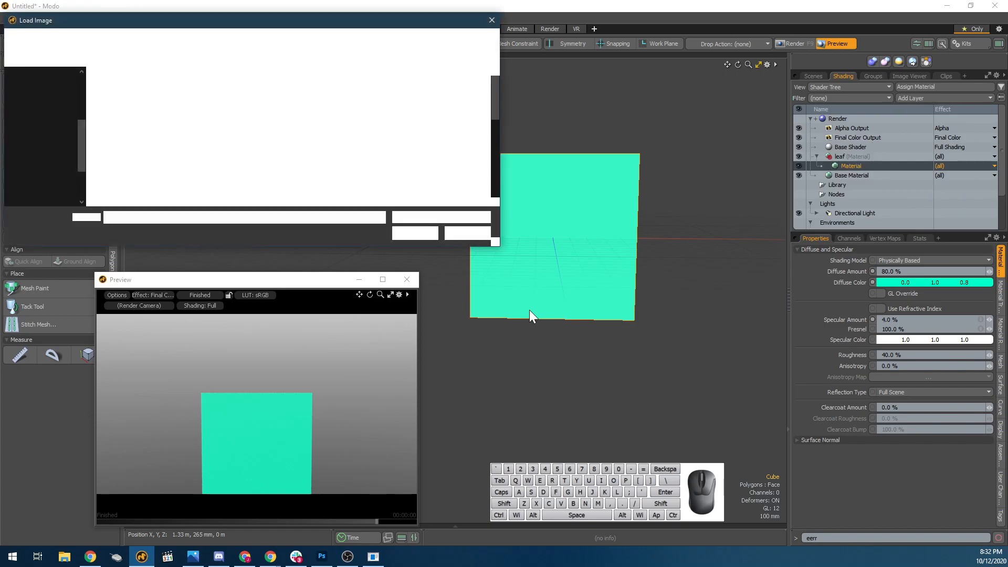
pyautogui.scroll(-1, 303, 145)
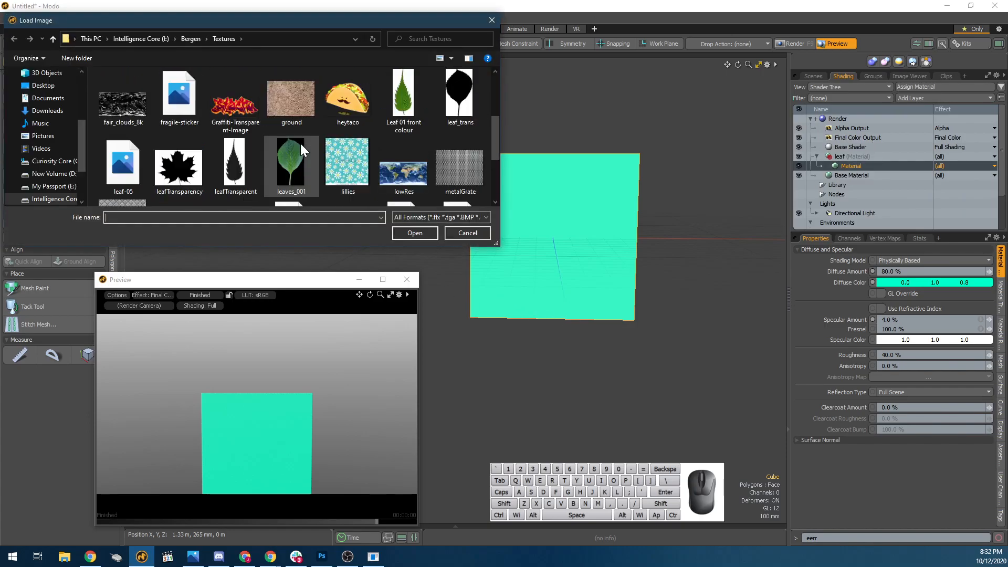
pyautogui.click(398, 105)
pyautogui.doubleClick(398, 107)
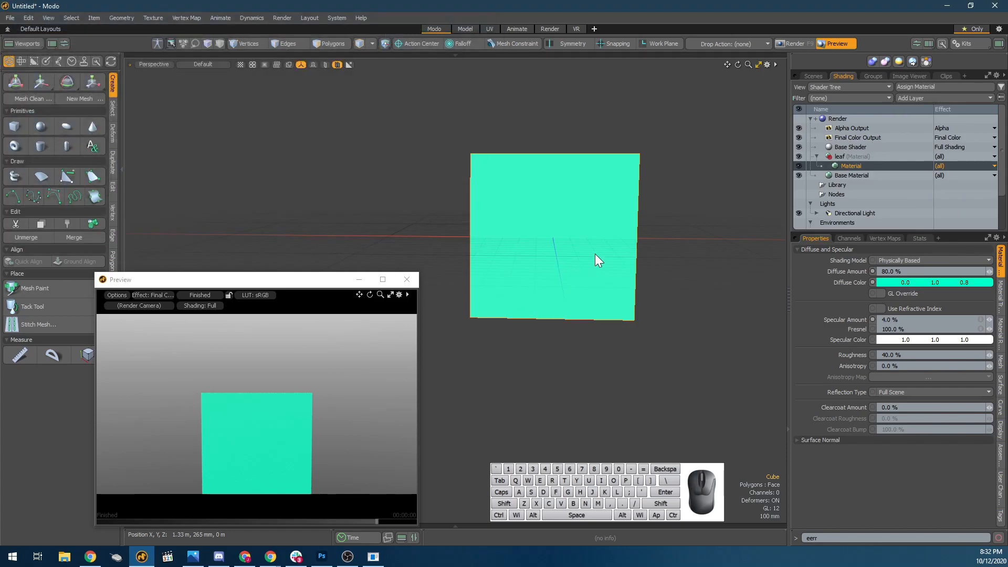
pyautogui.keyDown('alt'); pyautogui.moveTo(609, 276); pyautogui.dragTo(643, 329); pyautogui.keyUp('alt')
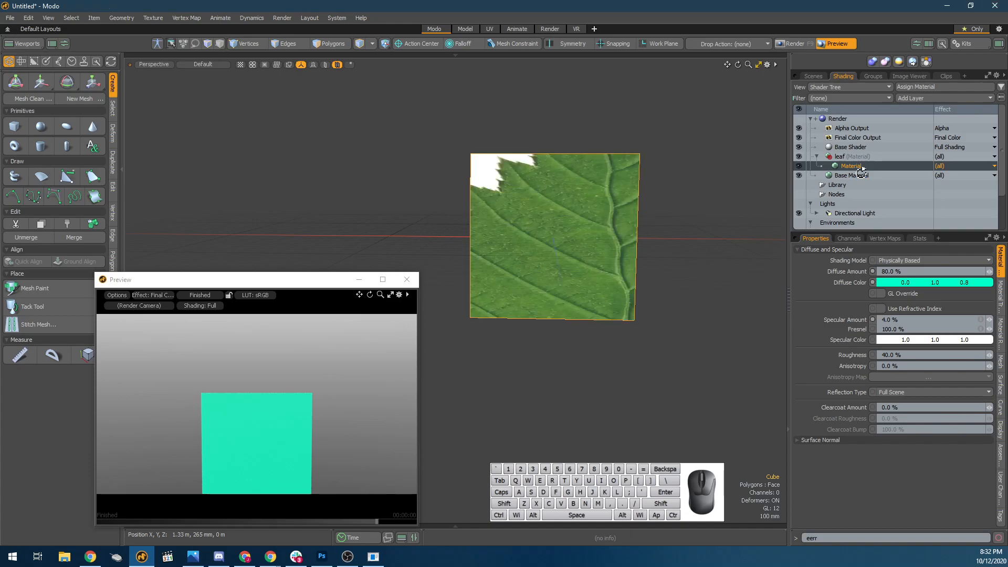
pyautogui.keyDown('alt'); pyautogui.moveTo(606, 288); pyautogui.dragTo(662, 247); pyautogui.keyUp('alt')
# Set the leaf image's texture locator projection type to Planar.
pyautogui.click(1001, 305)
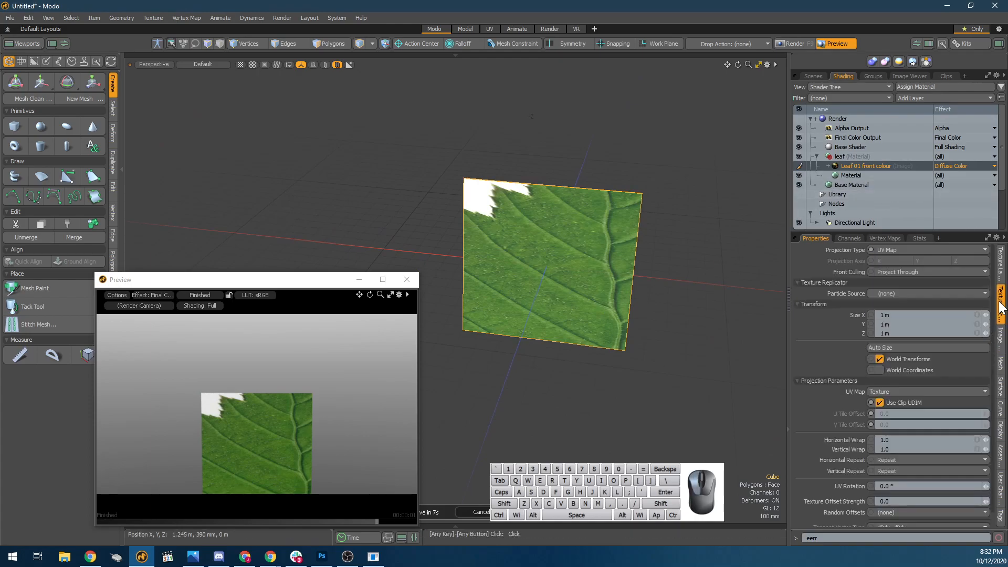
pyautogui.click(1001, 278)
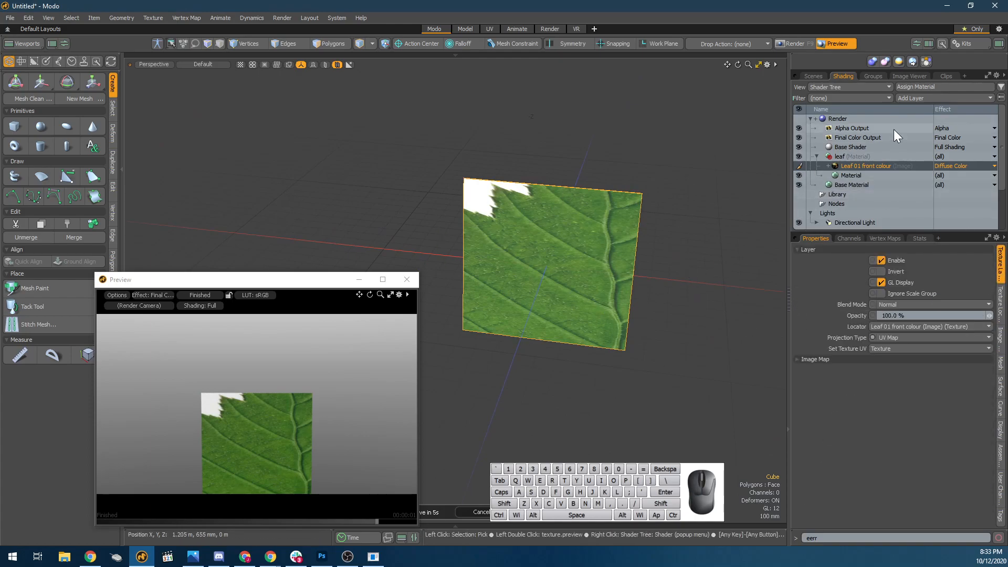
pyautogui.click(864, 171)
pyautogui.click(864, 166)
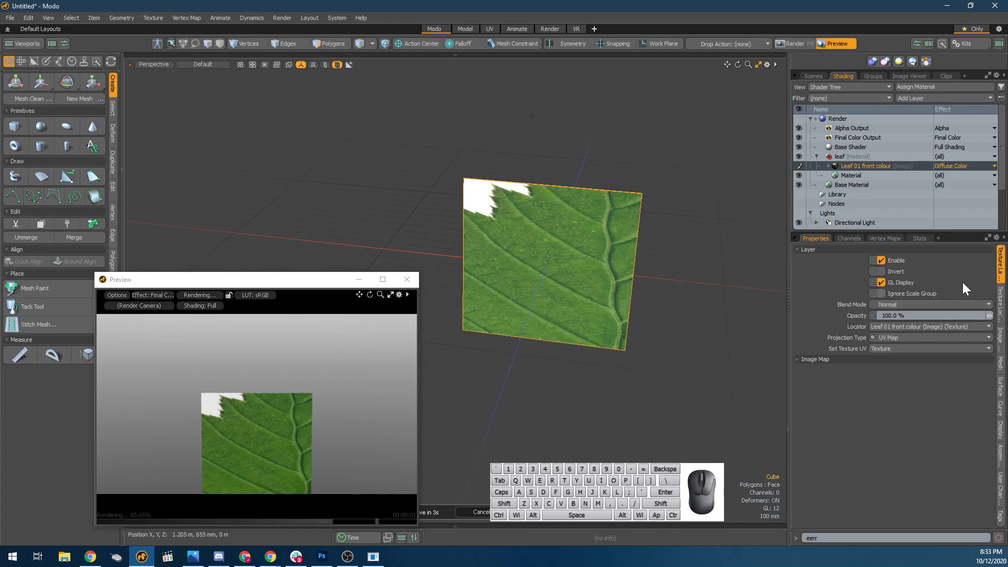
pyautogui.click(1001, 304)
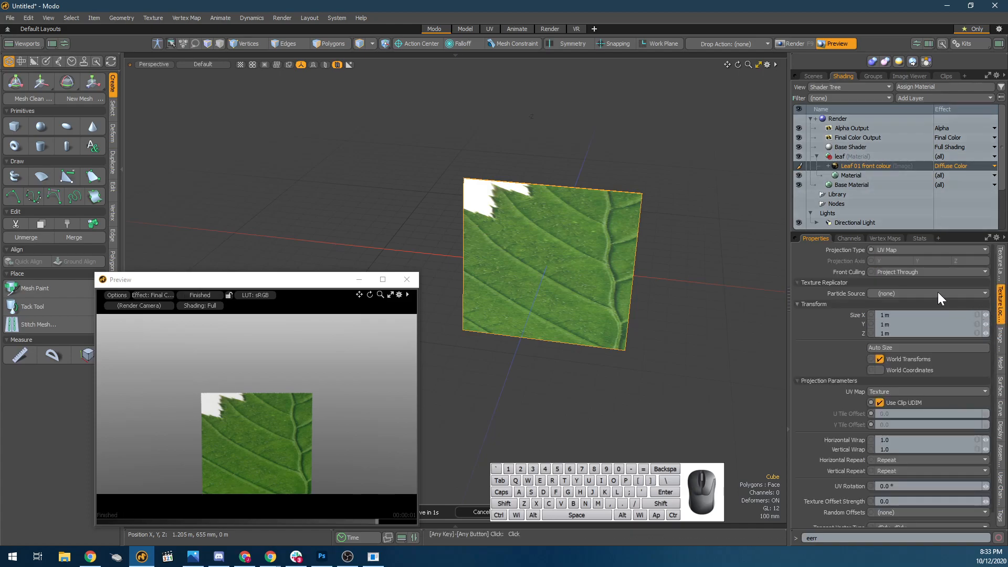
pyautogui.click(904, 251)
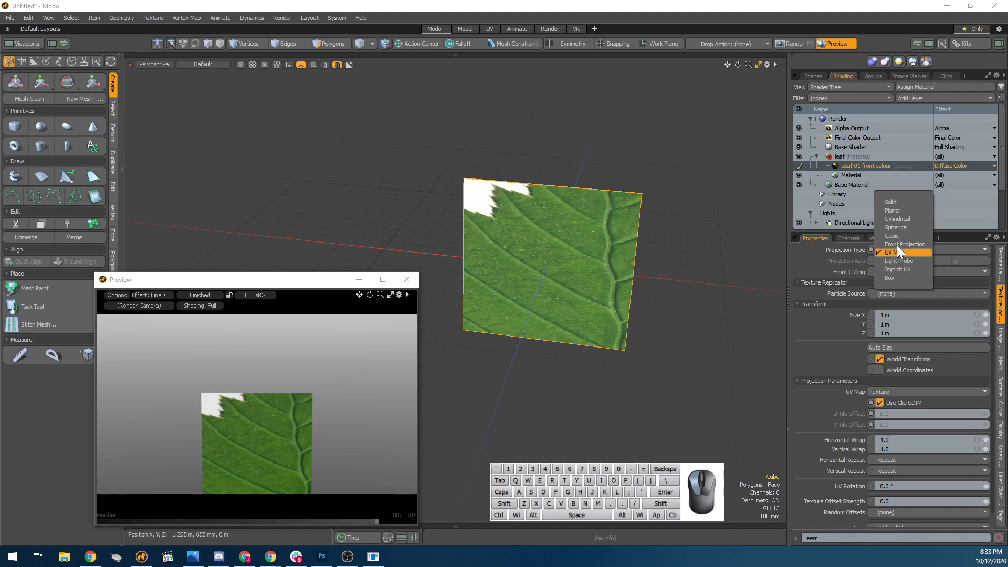
pyautogui.click(902, 212)
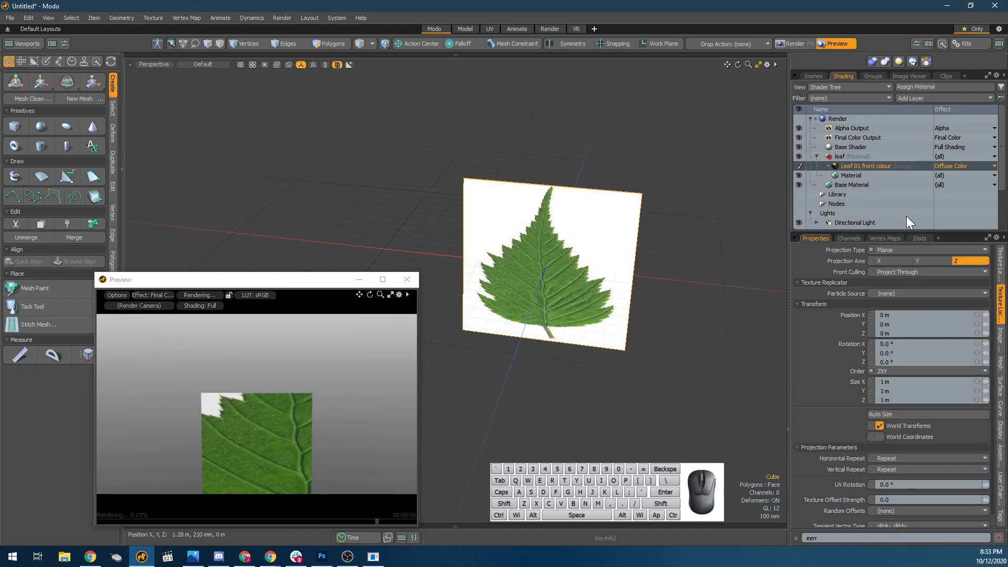
# Stretch the card vertically to a Y scale of about 163.5 % to match the leaf's proportions.
pyautogui.click(583, 295)
pyautogui.press('r')
pyautogui.moveTo(548, 217); pyautogui.dragTo(551, 182)
pyautogui.press('space')
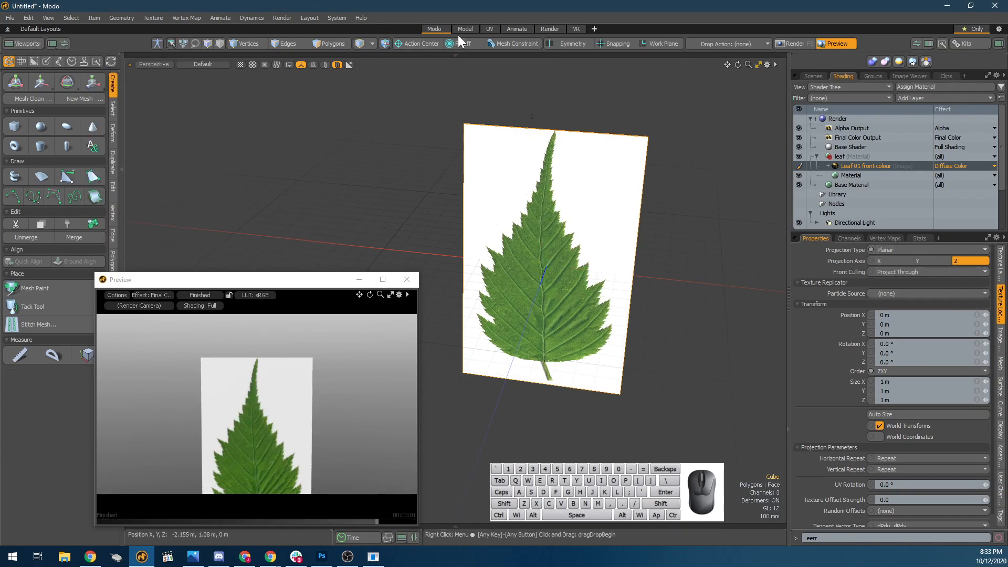
# Show a UV view beside the 3D view in the Modo layout.
pyautogui.click(488, 29)
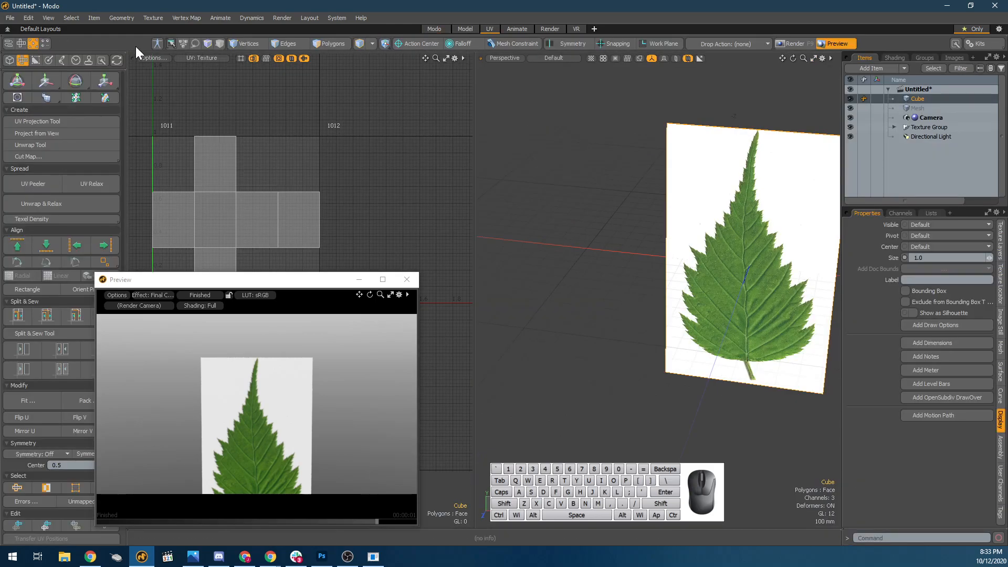
pyautogui.click(435, 28)
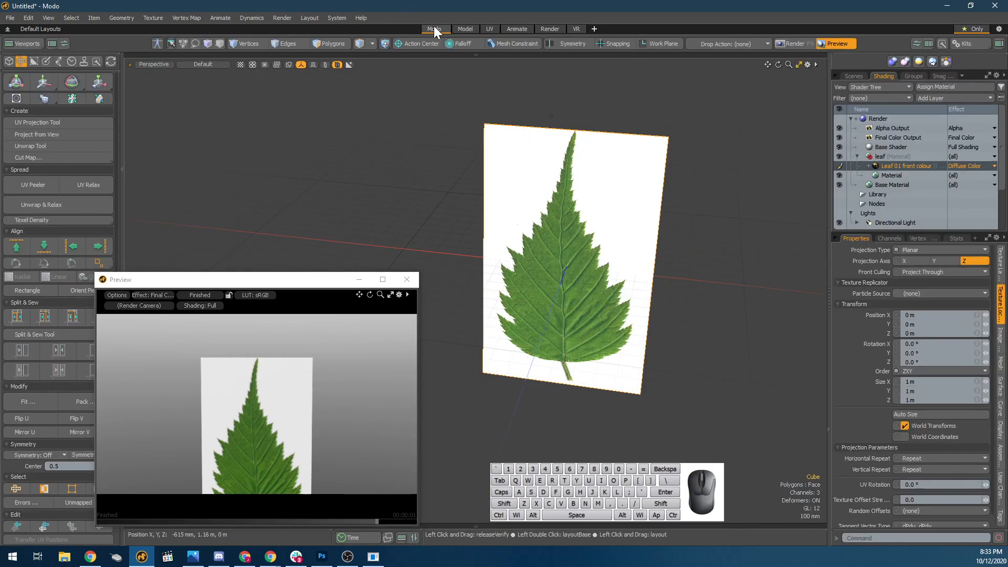
pyautogui.click(55, 41)
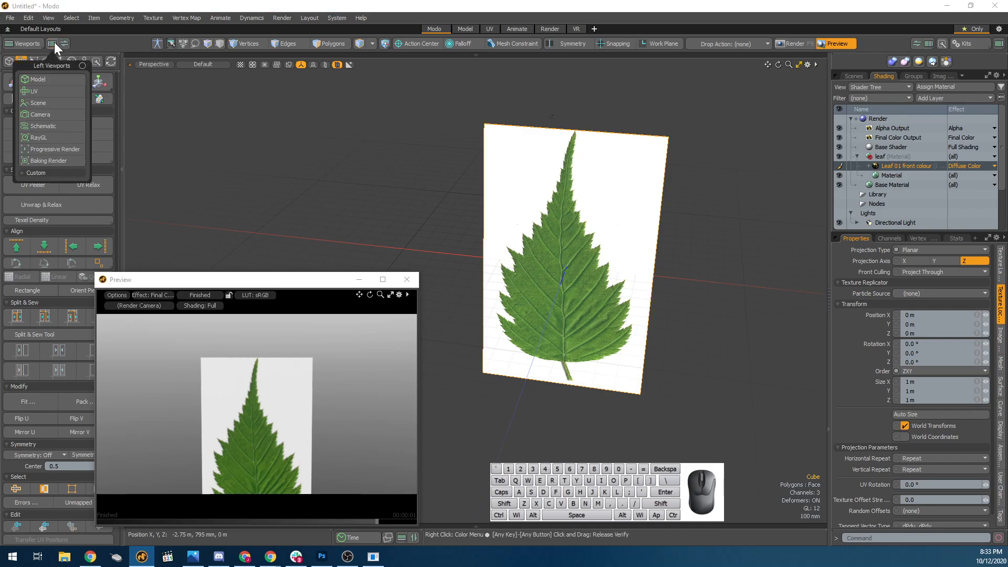
pyautogui.click(52, 93)
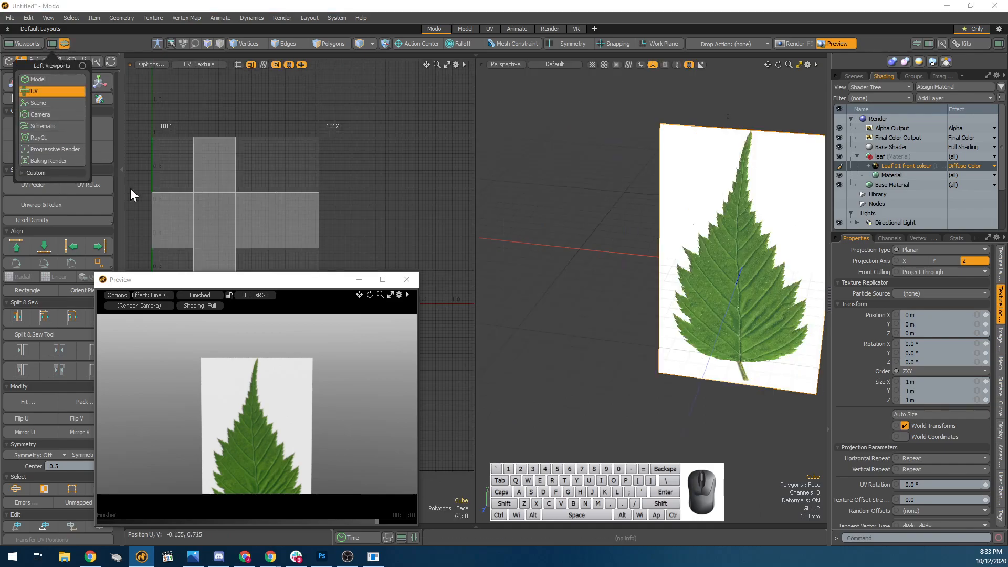
# Project new UVs onto the card with the UV Projection Tool, using Planar projection along the Z axis.
pyautogui.click(212, 204)
pyautogui.click(7, 61)
pyautogui.click(20, 62)
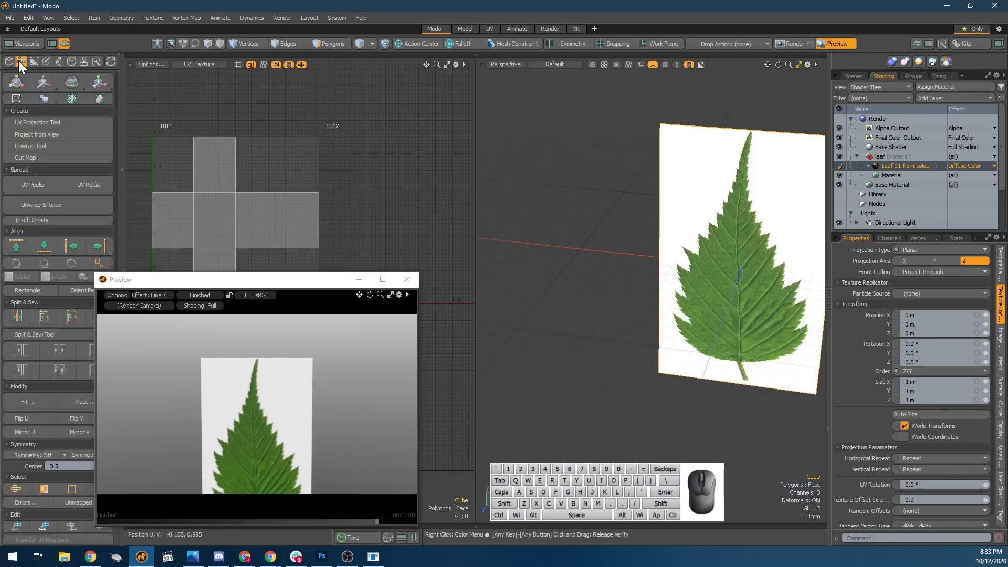
pyautogui.click(38, 121)
pyautogui.click(175, 108)
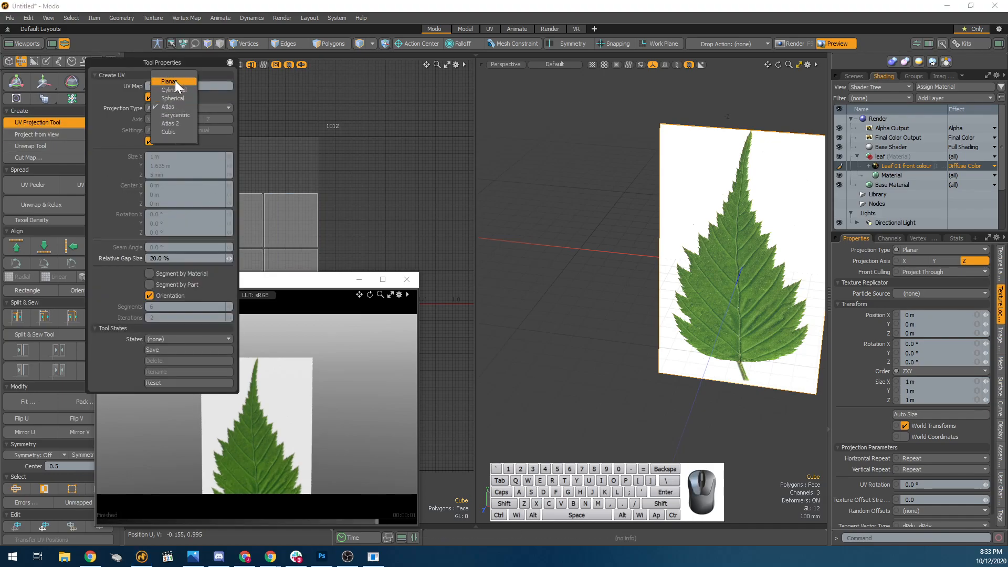
pyautogui.click(173, 81)
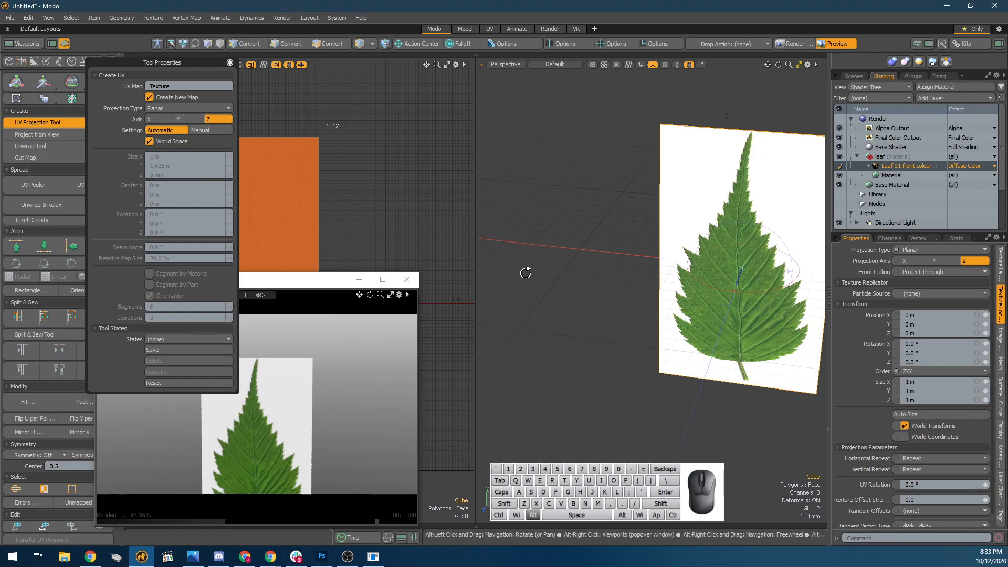
# Set the leaf image's projection type to UV Map and view the card up close in the preview.
pyautogui.keyDown('alt'); pyautogui.moveTo(525, 272); pyautogui.dragTo(540, 266); pyautogui.keyUp('alt')
pyautogui.click(923, 251)
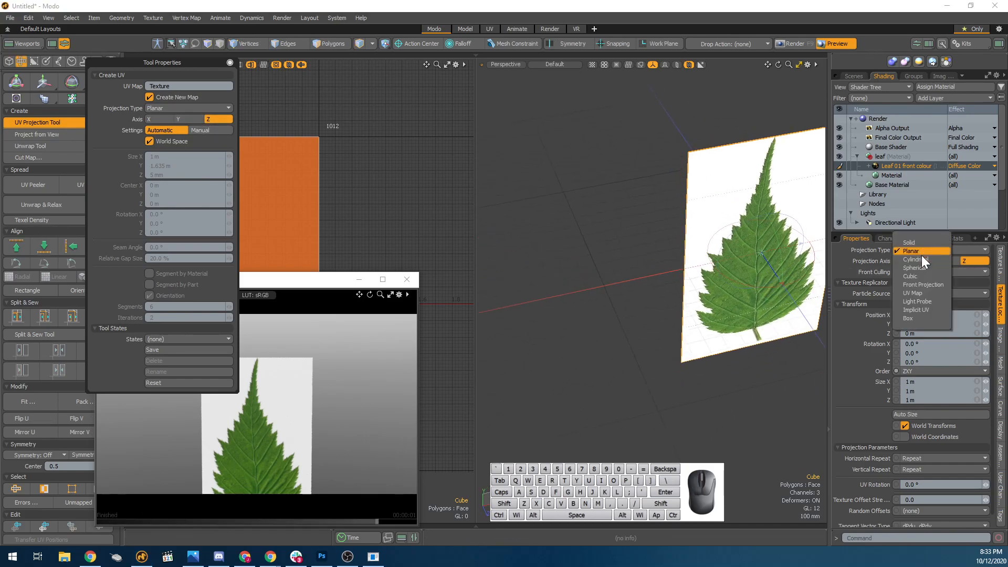
pyautogui.click(913, 294)
pyautogui.scroll(-5, 677, 332)
pyautogui.keyDown('alt'); pyautogui.moveTo(660, 333); pyautogui.dragTo(550, 349); pyautogui.keyUp('alt')
pyautogui.keyDown('alt'); pyautogui.moveTo(295, 419); pyautogui.dragTo(234, 382); pyautogui.keyUp('alt')
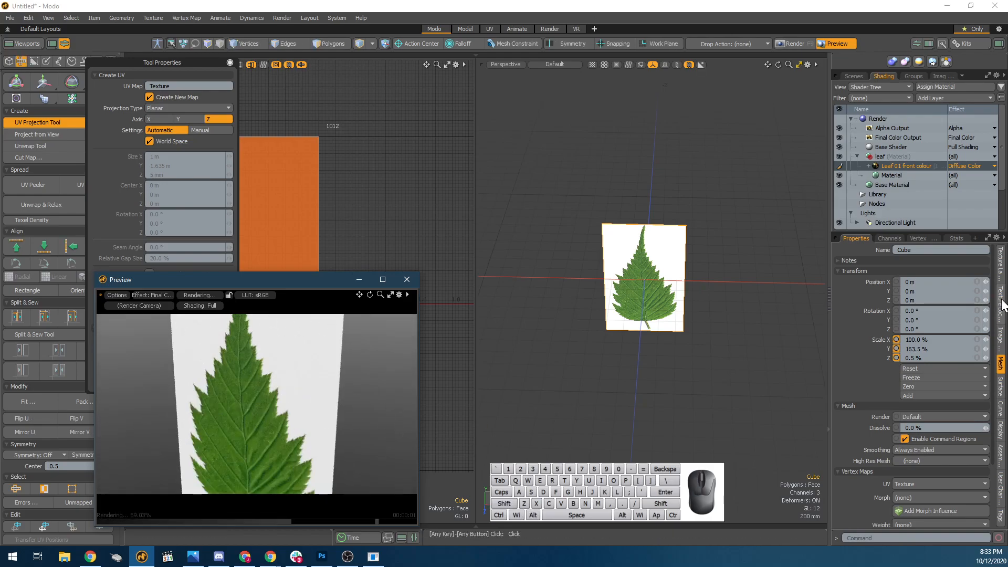
# Duplicate the Leaf 01 front colour image layer within the leaf material.
pyautogui.click(1000, 302)
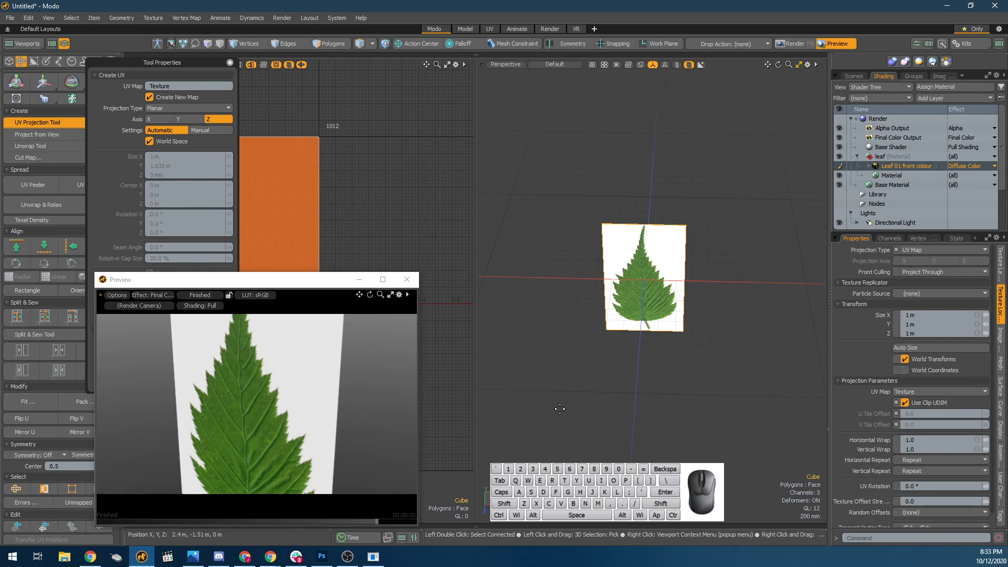
pyautogui.moveTo(916, 166)
pyautogui.mouseDown()
pyautogui.moveTo(913, 177)
pyautogui.moveTo(905, 168)
pyautogui.mouseUp()
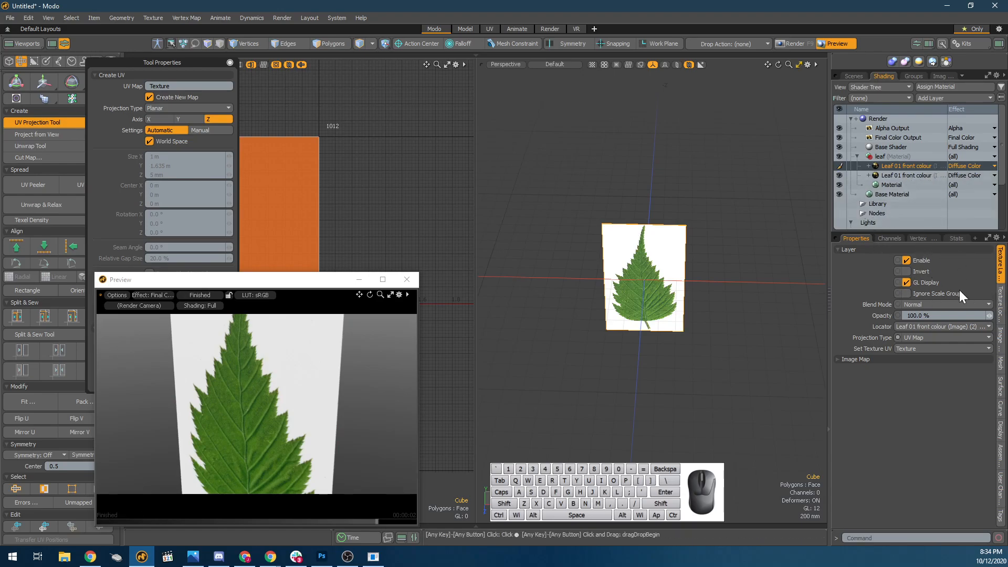
# Start loading a new image clip for the duplicated leaf layer and browse the Textures folder for the leaf masks.
pyautogui.click(882, 359)
pyautogui.click(931, 376)
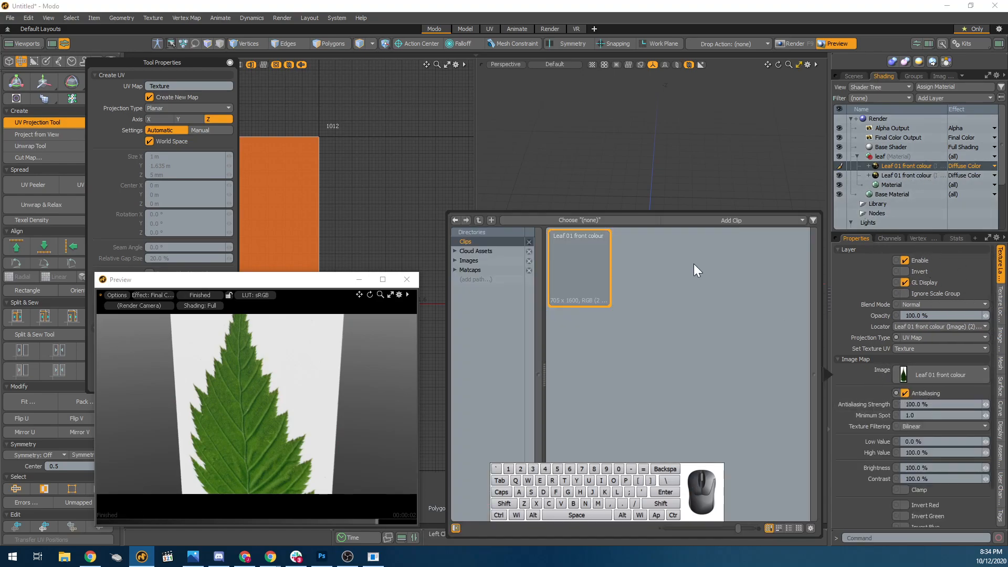
pyautogui.click(723, 218)
pyautogui.click(725, 228)
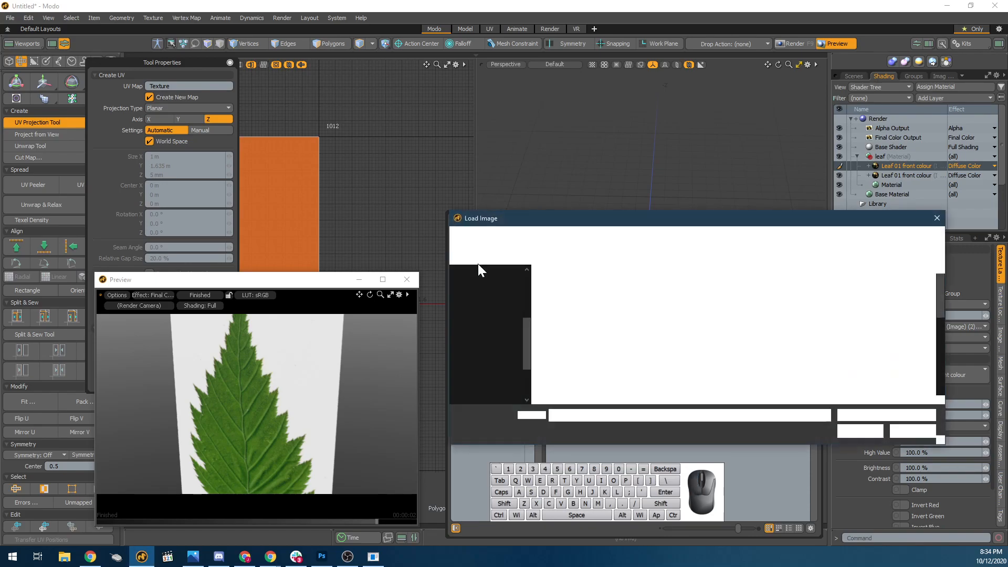
pyautogui.scroll(-1, 765, 344)
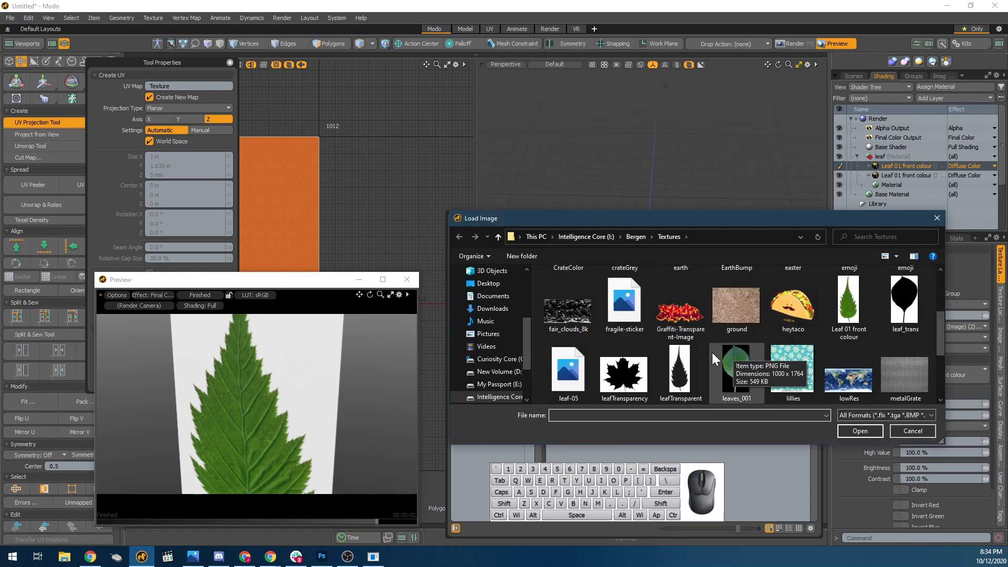
# Examine the leafTransparent image in Windows Photo Viewer before loading it.
pyautogui.click(682, 370)
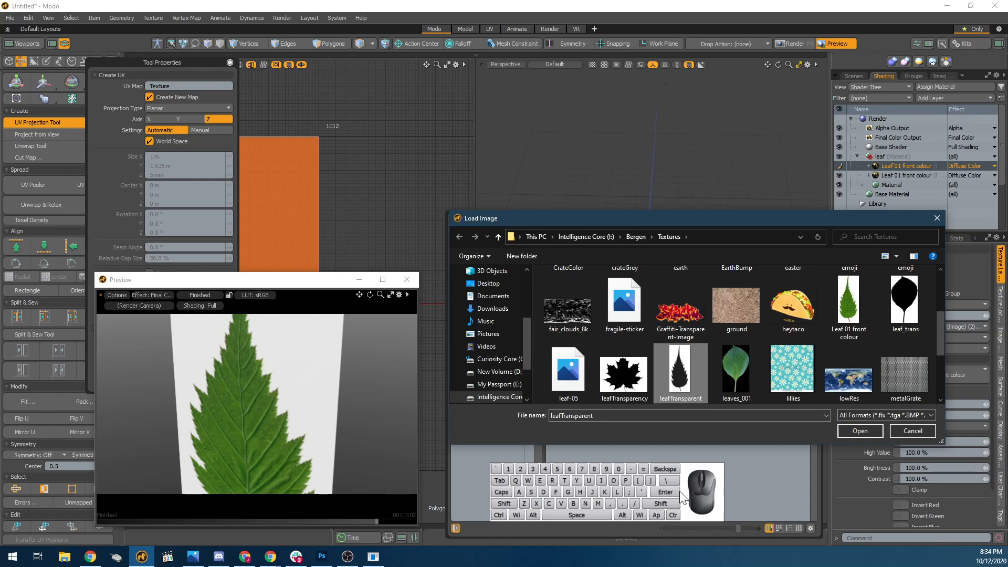
pyautogui.rightClick(663, 369)
pyautogui.click(711, 28)
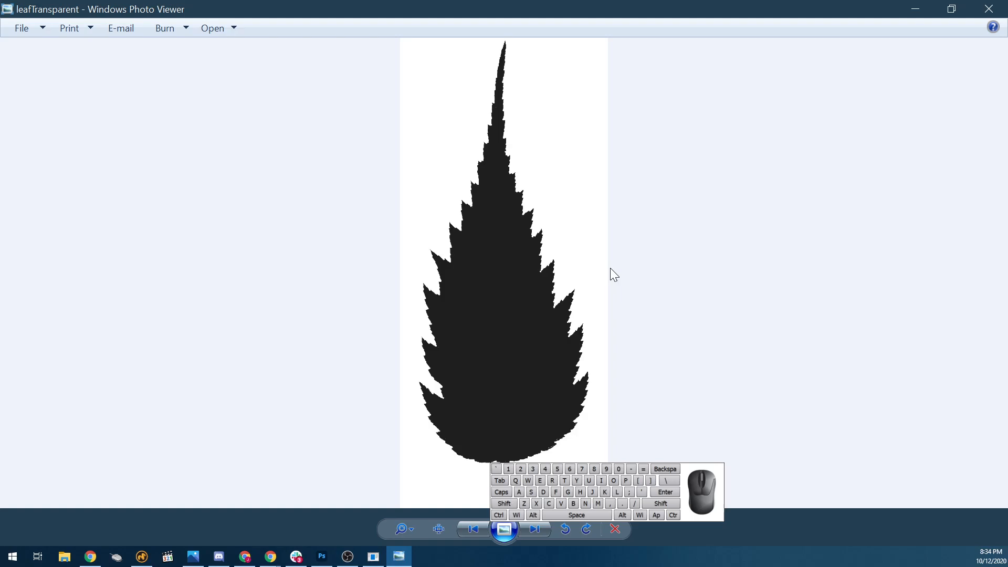
pyautogui.doubleClick(136, 8)
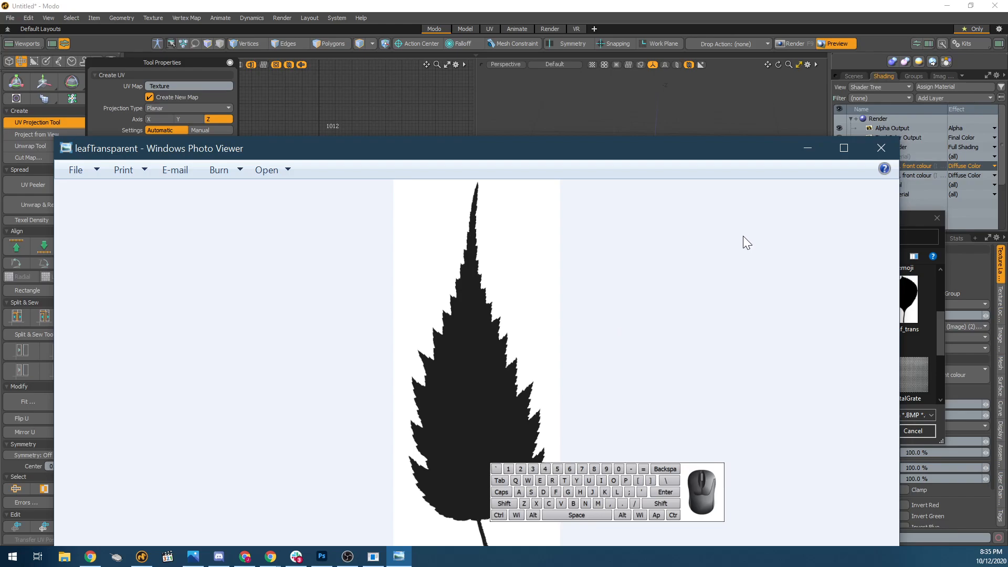
pyautogui.click(882, 148)
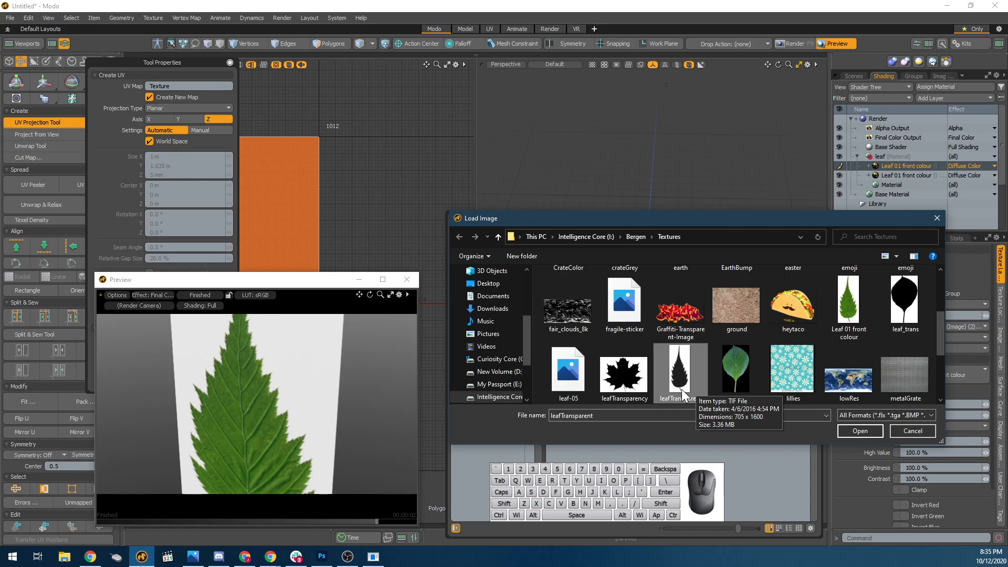
# Load leafTransparent as the duplicated layer's image and set the layer's effect to Transparent Amount.
pyautogui.doubleClick(680, 392)
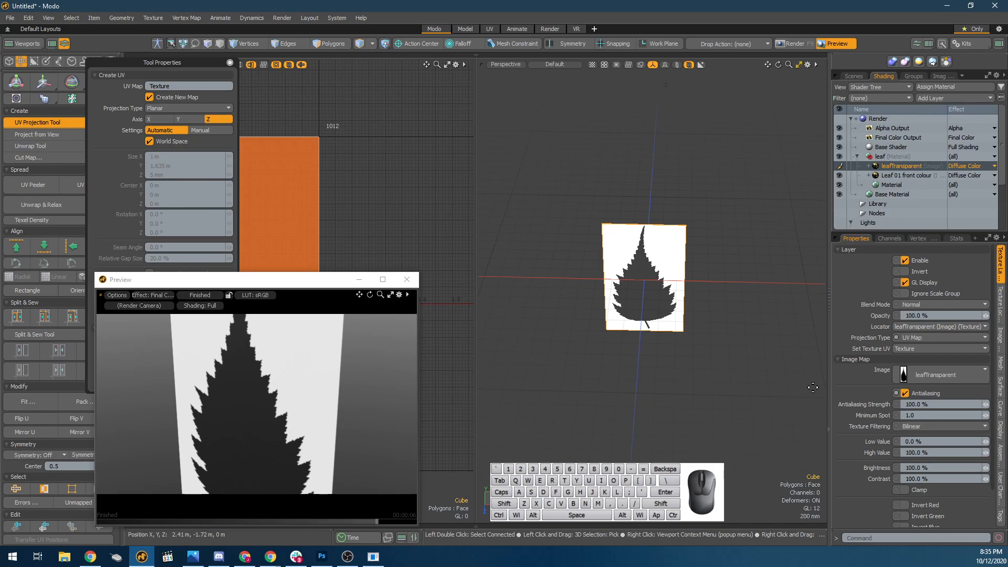
pyautogui.click(985, 165)
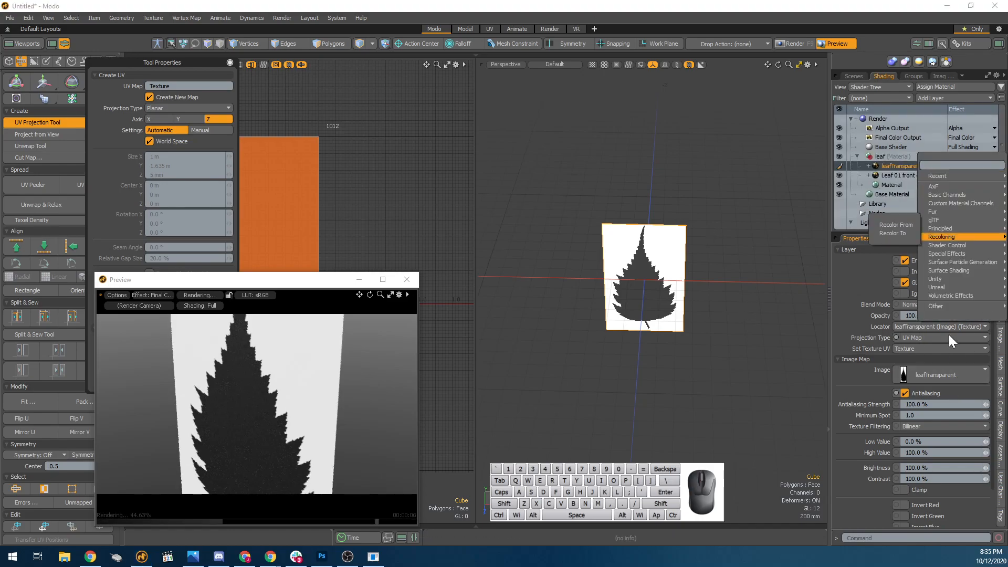
pyautogui.moveTo(965, 209)
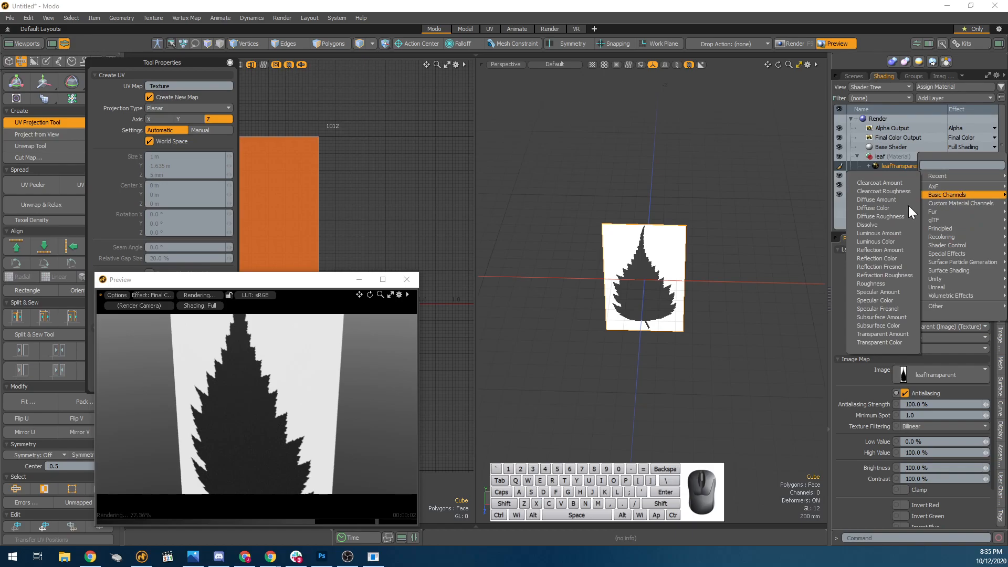
pyautogui.click(880, 333)
pyautogui.scroll(5, 487, 424)
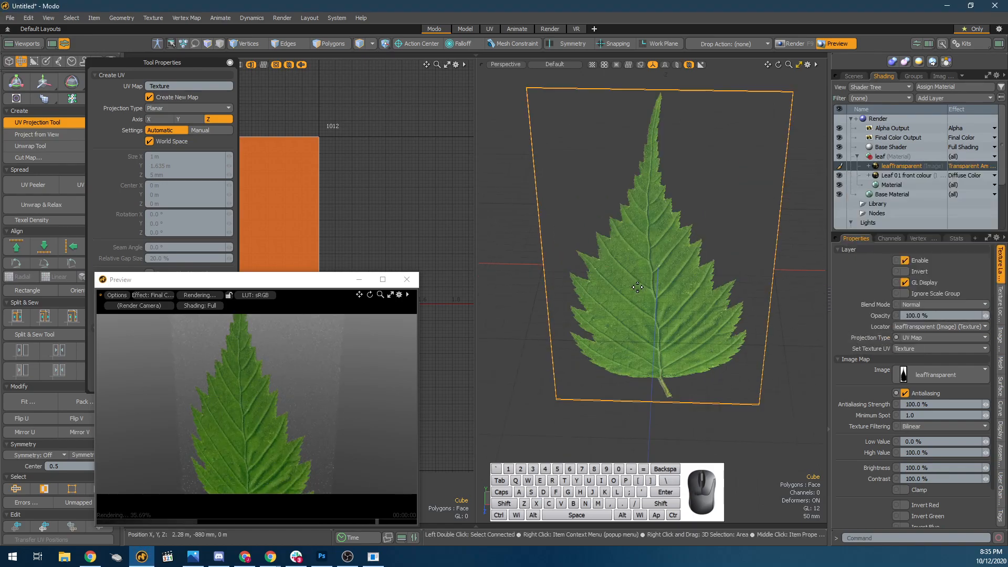
# Set the leaf Material's Specular Amount and Fresnel to 0%.
pyautogui.keyDown('alt'); pyautogui.moveTo(319, 416); pyautogui.dragTo(370, 403); pyautogui.keyUp('alt')
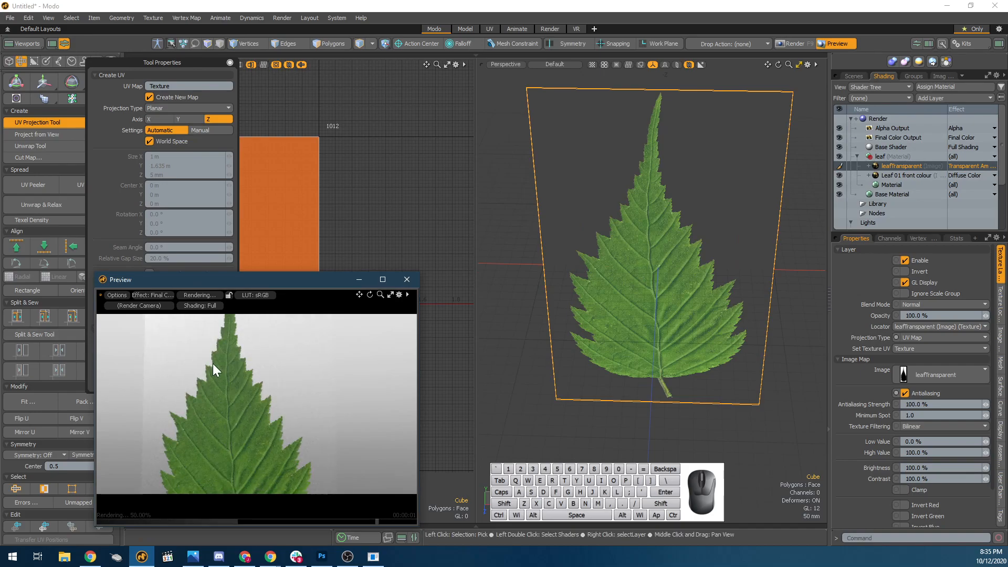
pyautogui.keyDown('alt'); pyautogui.moveTo(202, 397); pyautogui.dragTo(315, 360); pyautogui.keyUp('alt')
pyautogui.keyDown('alt'); pyautogui.moveTo(276, 403); pyautogui.dragTo(322, 398); pyautogui.keyUp('alt')
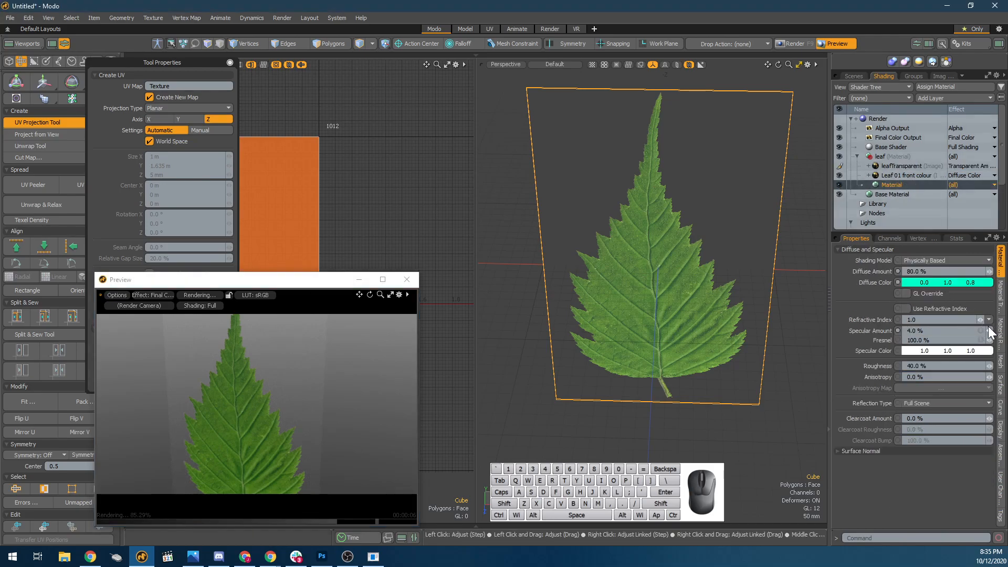
pyautogui.moveTo(990, 332); pyautogui.dragTo(836, 342)
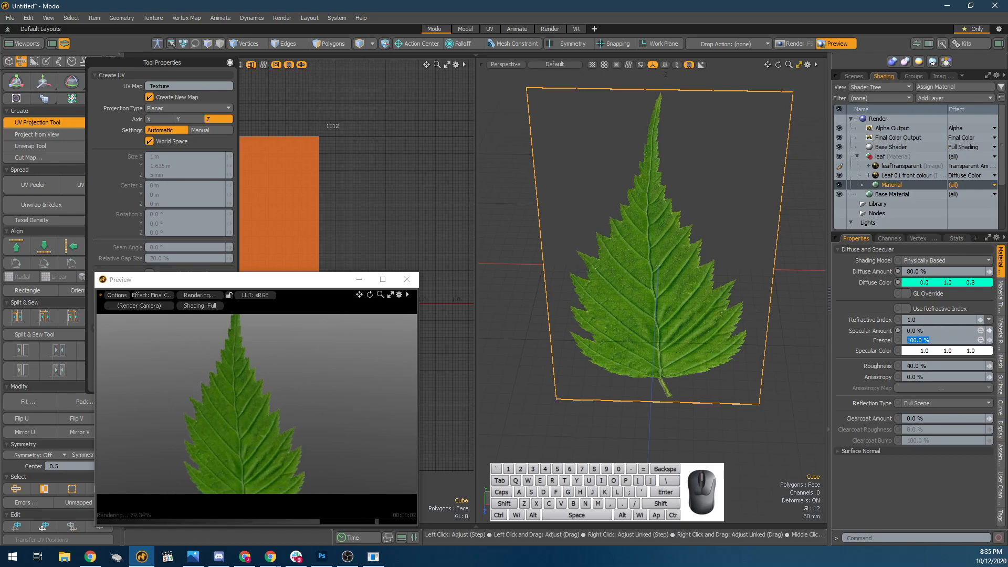
pyautogui.press('Return')
# Examine the transparent leaf card from different distances and angles in the preview and the 3D view.
pyautogui.keyDown('alt'); pyautogui.moveTo(221, 416); pyautogui.dragTo(324, 439); pyautogui.keyUp('alt')
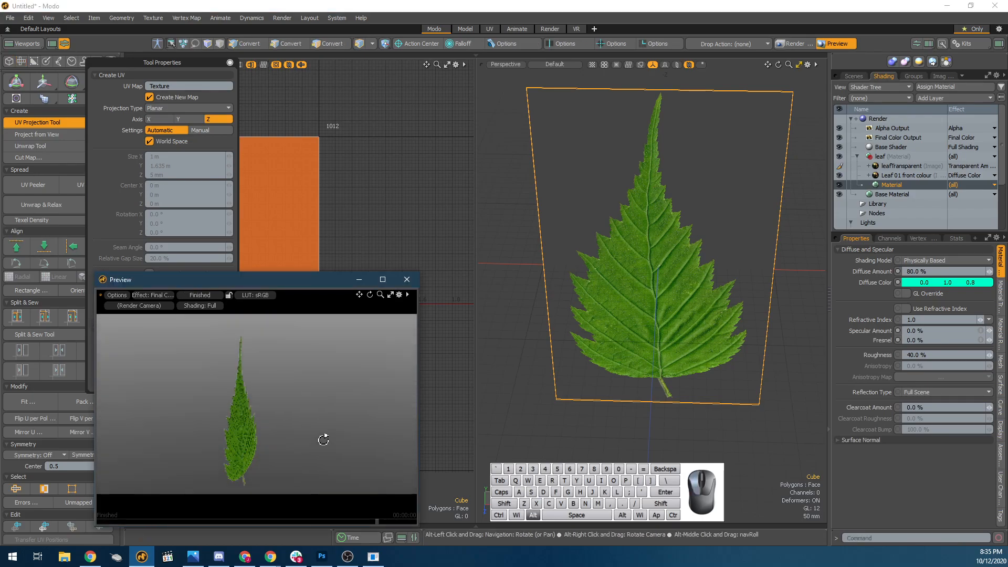
pyautogui.scroll(-2, 235, 426)
pyautogui.keyDown('alt'); pyautogui.moveTo(236, 429); pyautogui.dragTo(284, 466); pyautogui.keyUp('alt')
pyautogui.scroll(-2, 257, 429)
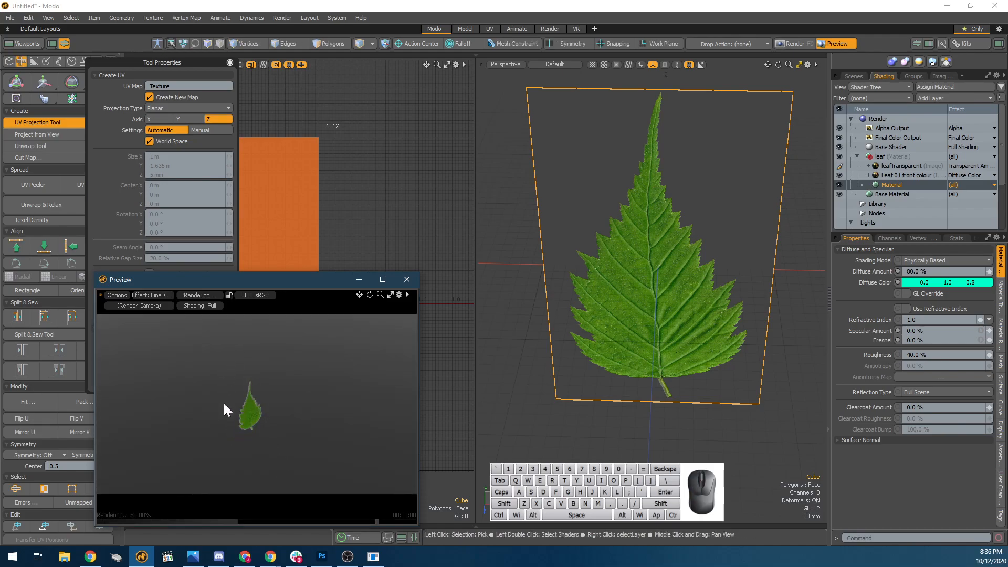
pyautogui.scroll(3, 236, 412)
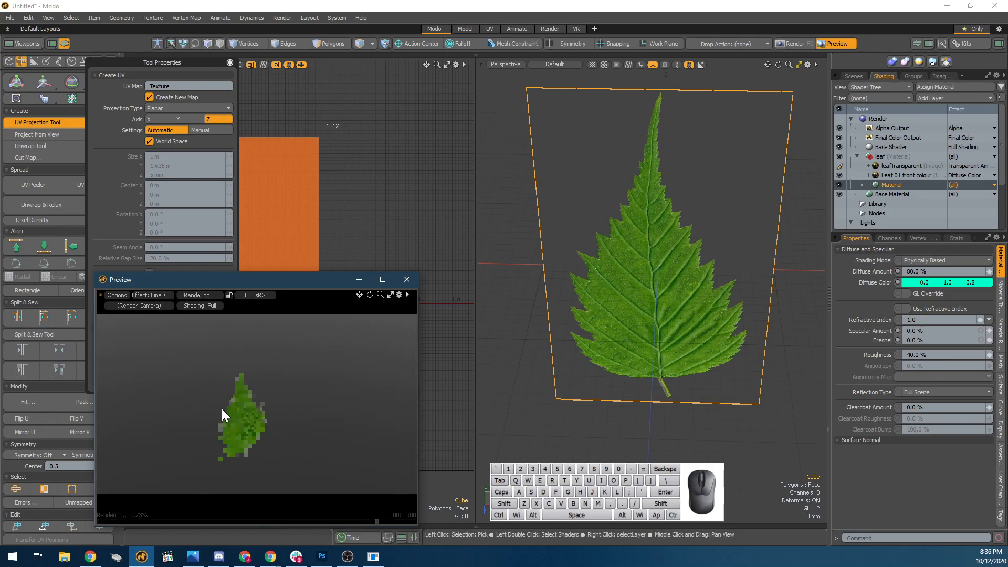
pyautogui.scroll(3, 220, 413)
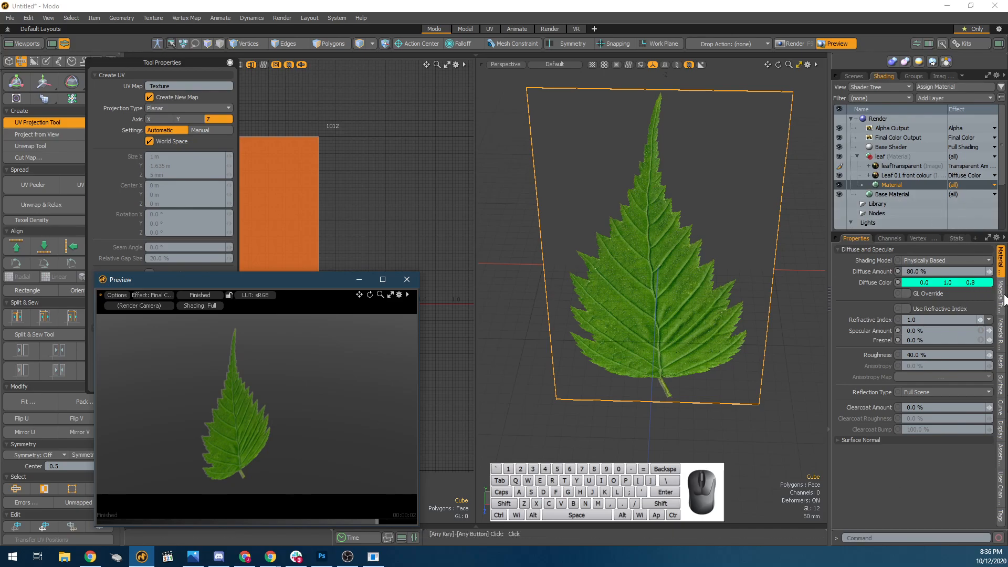
pyautogui.keyDown('alt'); pyautogui.moveTo(658, 350); pyautogui.dragTo(580, 282); pyautogui.keyUp('alt')
pyautogui.keyDown('alt'); pyautogui.moveTo(278, 443); pyautogui.dragTo(243, 430); pyautogui.keyUp('alt')
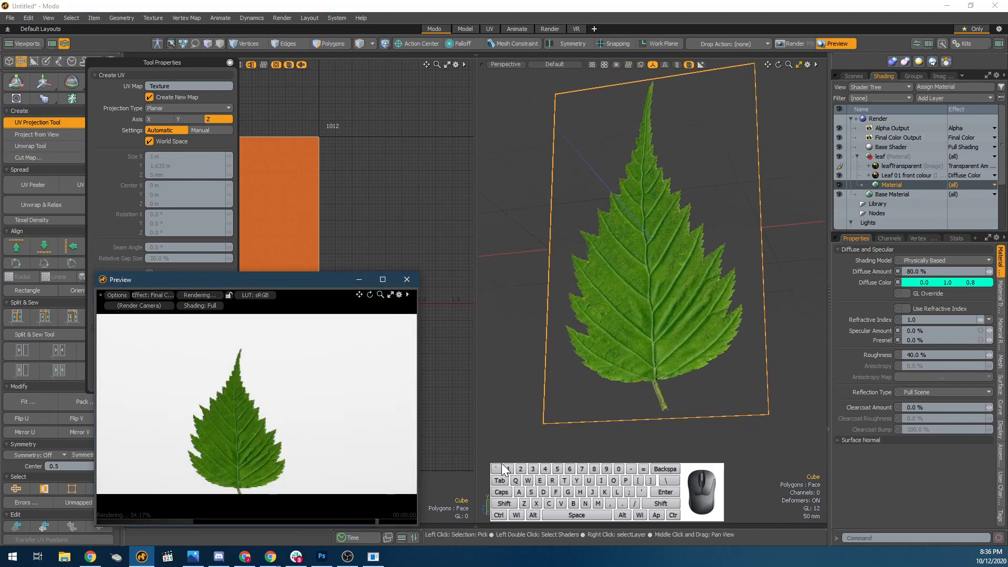
# Raise the leaf Material's Specular Amount to 16.5% and view the card at an angle in the preview.
pyautogui.click(1001, 300)
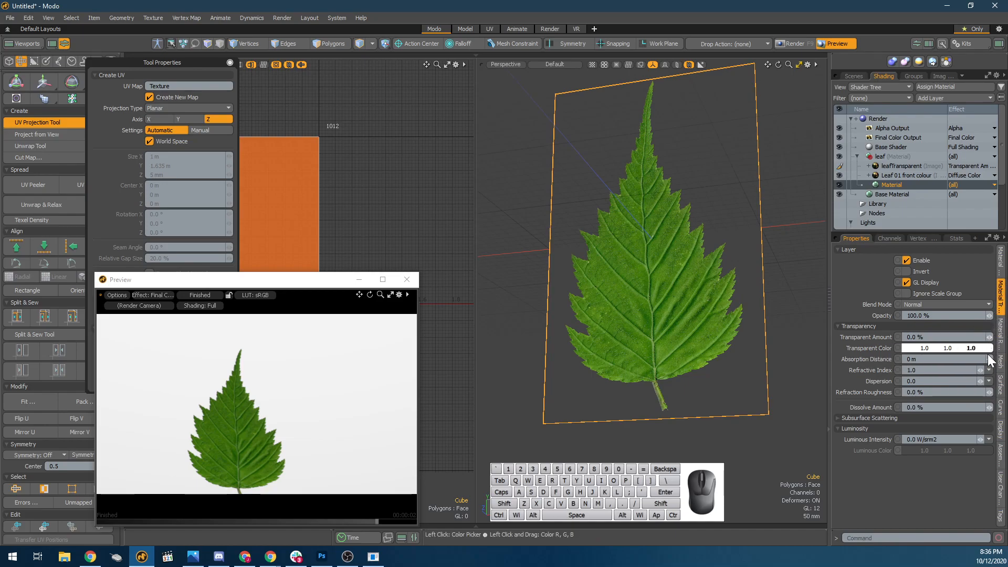
pyautogui.click(1000, 260)
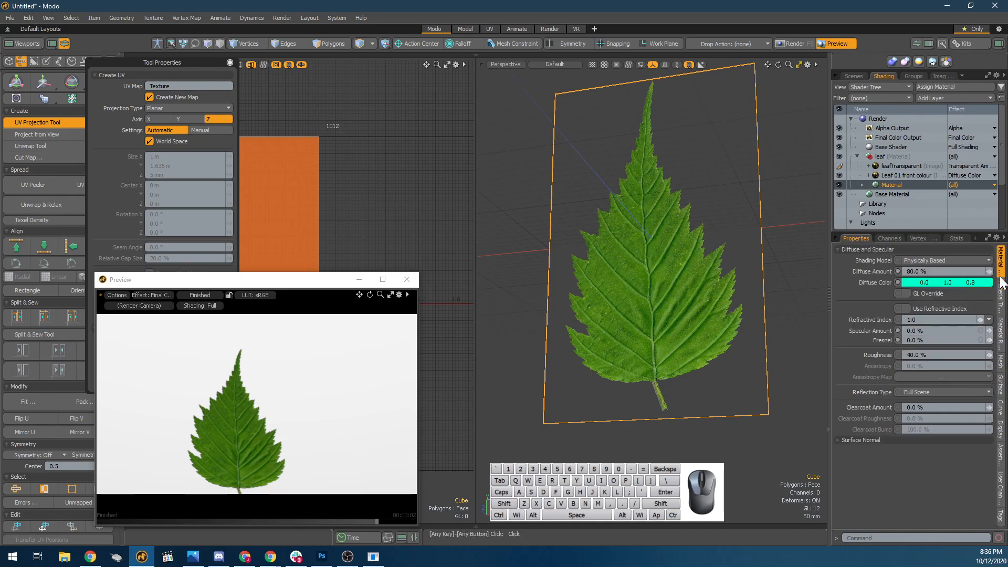
pyautogui.click(990, 331)
pyautogui.moveTo(990, 331); pyautogui.dragTo(987, 330)
pyautogui.keyDown('alt'); pyautogui.moveTo(319, 378); pyautogui.dragTo(274, 427); pyautogui.keyUp('alt')
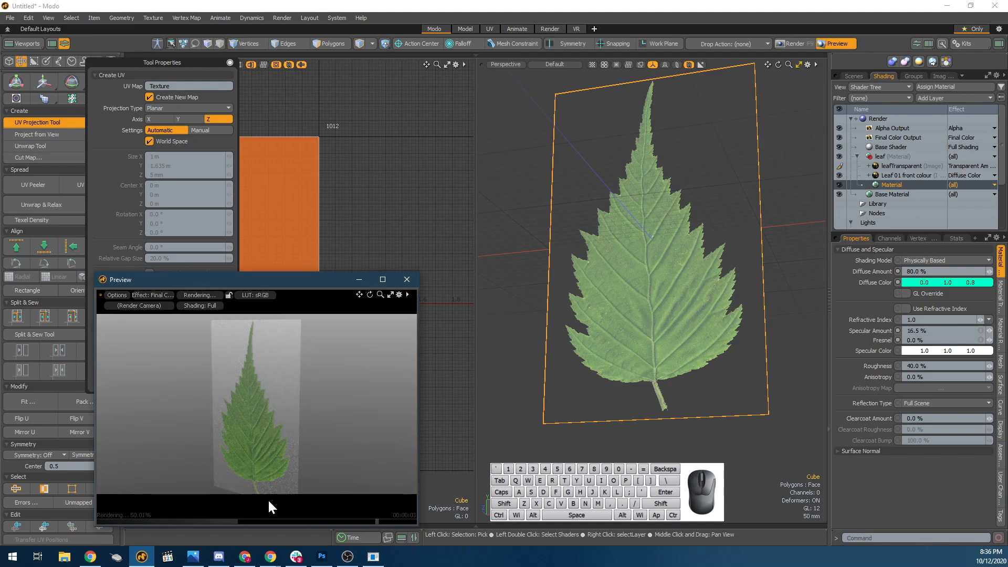
# Change the leafTransparent layer's effect to Stencil.
pyautogui.click(960, 168)
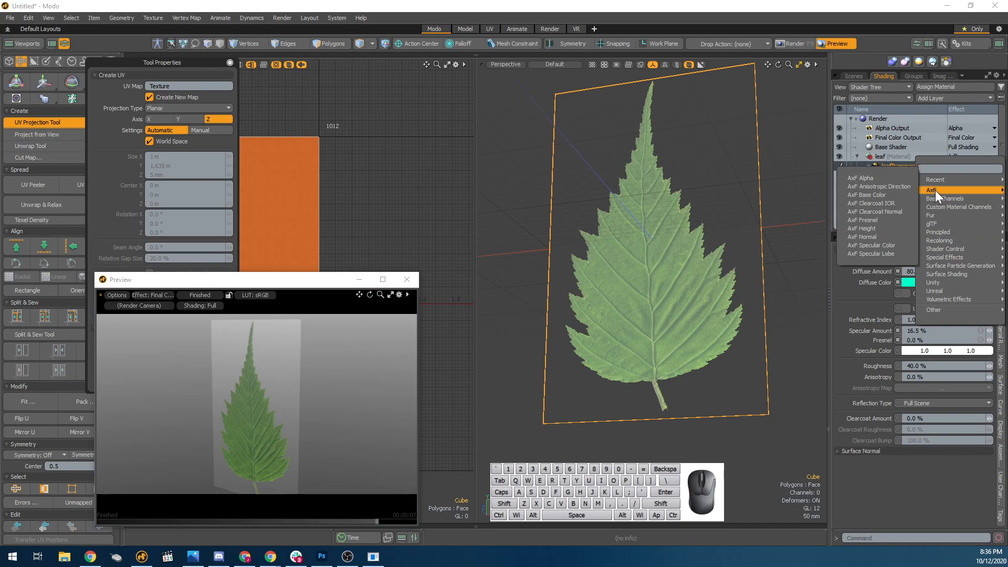
pyautogui.moveTo(945, 216)
pyautogui.moveTo(954, 192)
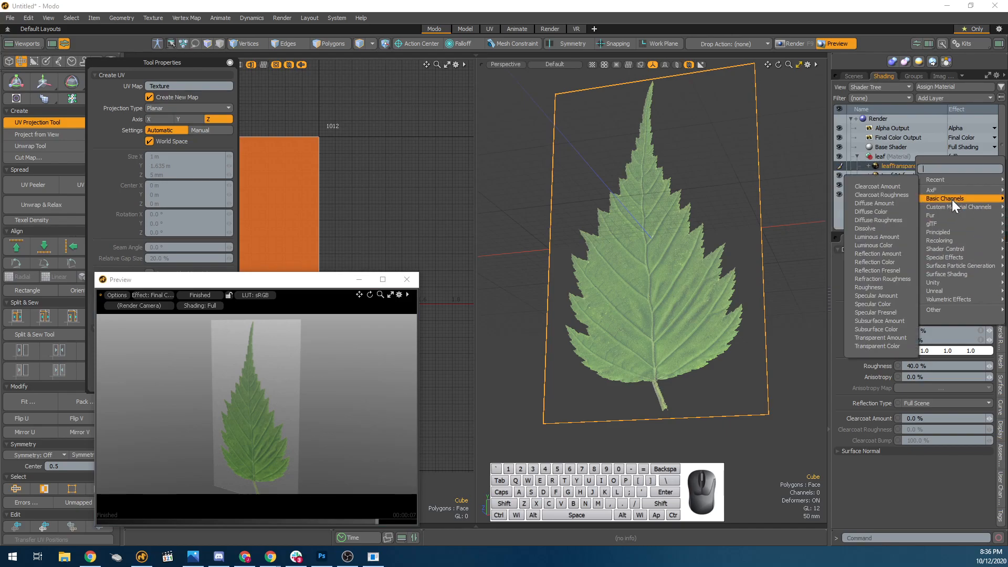
pyautogui.moveTo(978, 273)
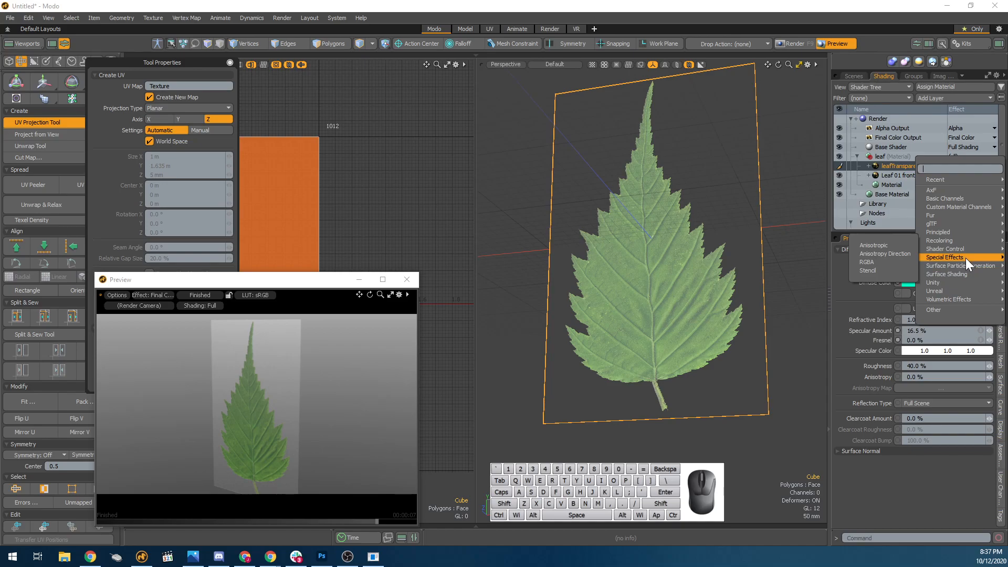
pyautogui.moveTo(920, 258)
pyautogui.click(890, 270)
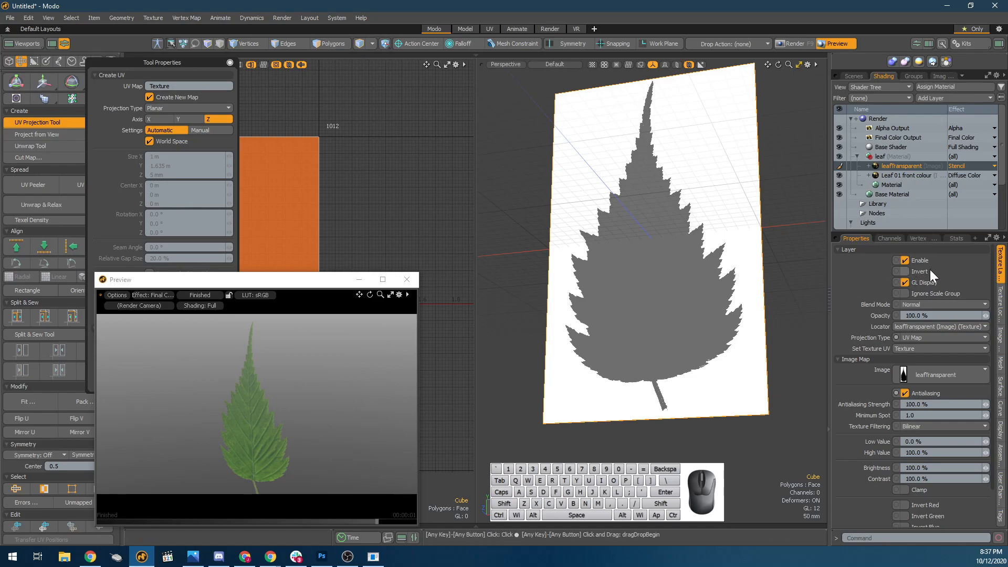
# Try the Invert option on the leafTransparent stencil layer.
pyautogui.click(908, 271)
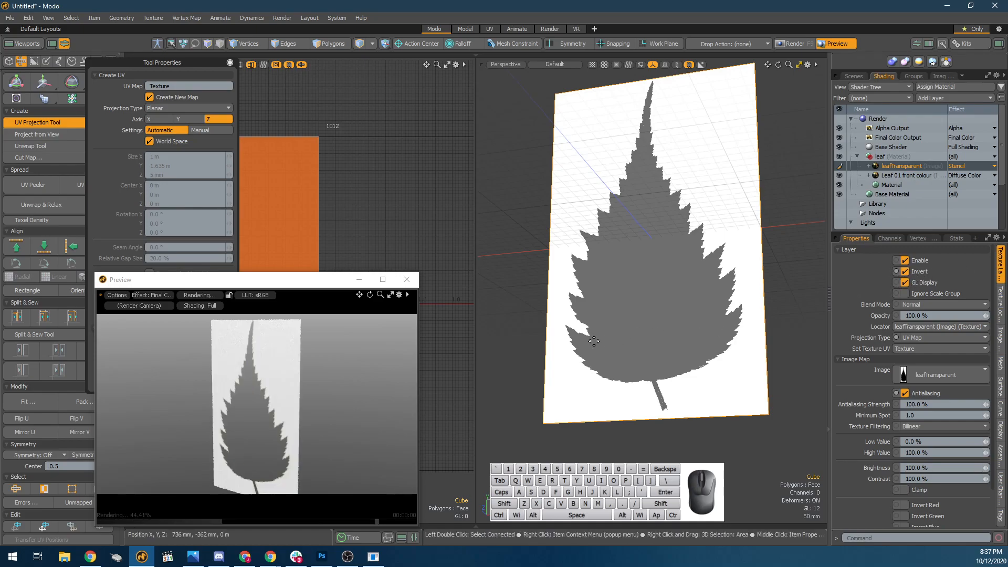
pyautogui.keyDown('alt'); pyautogui.moveTo(714, 353); pyautogui.dragTo(706, 317); pyautogui.keyUp('alt')
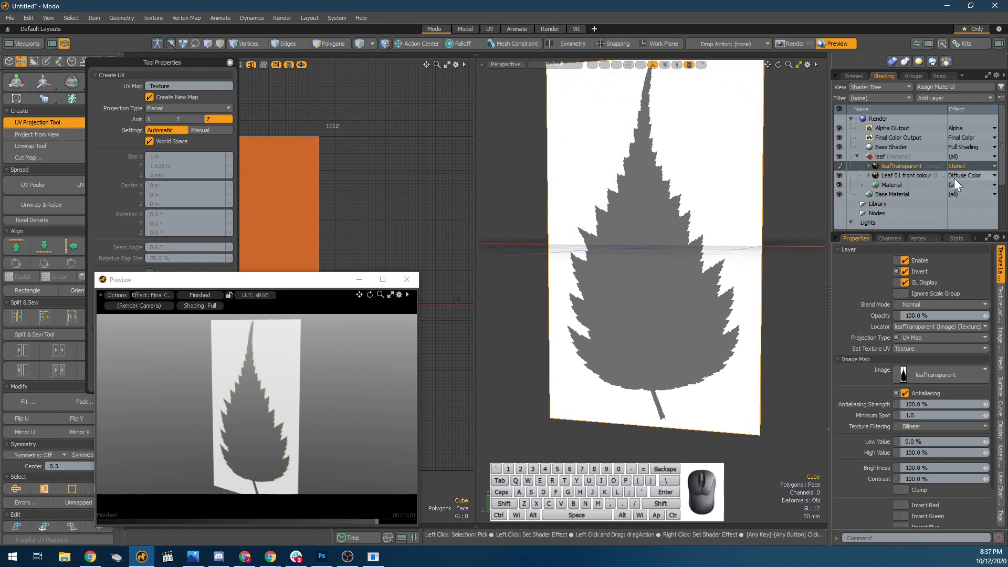
pyautogui.click(923, 175)
pyautogui.click(913, 167)
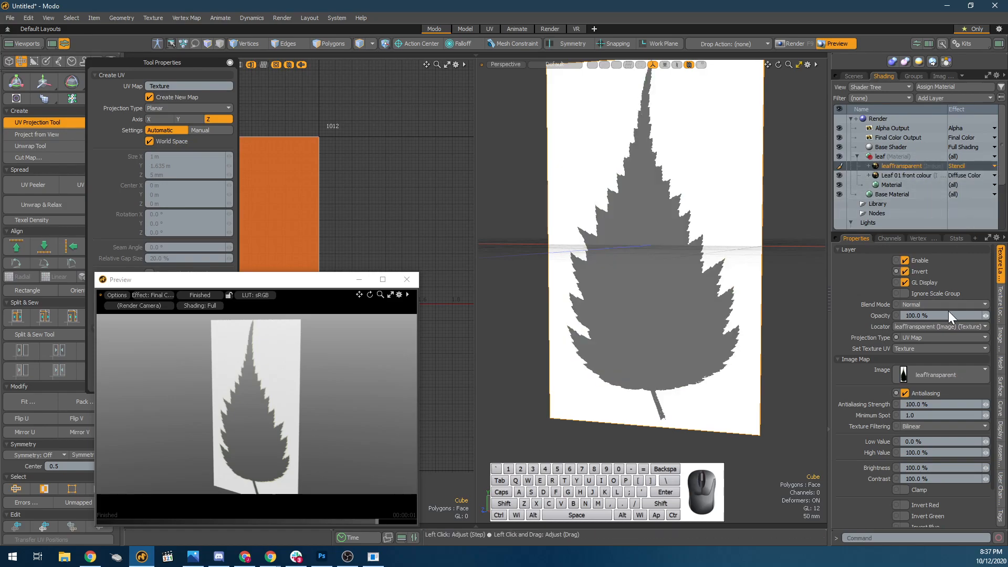
pyautogui.click(915, 270)
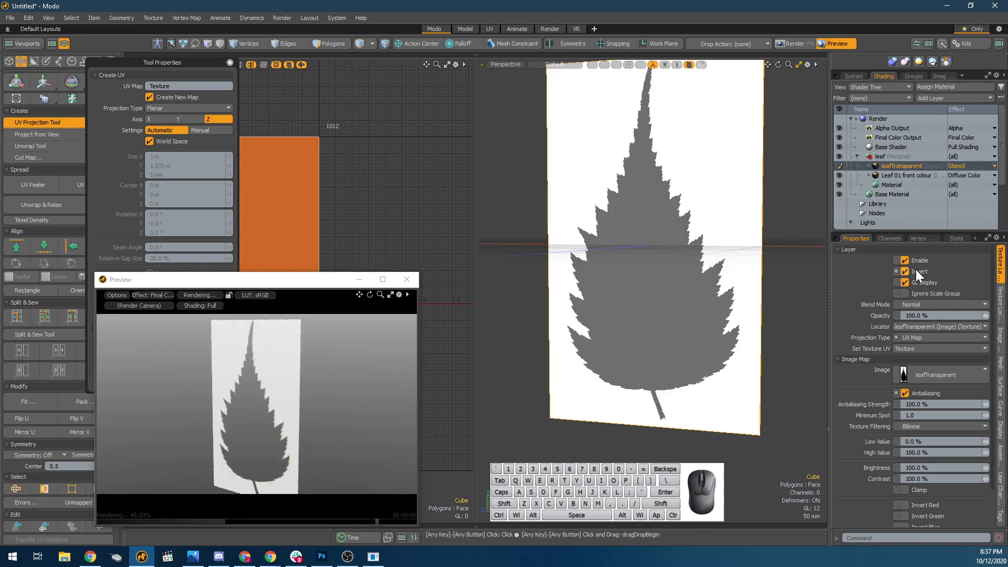
pyautogui.click(919, 275)
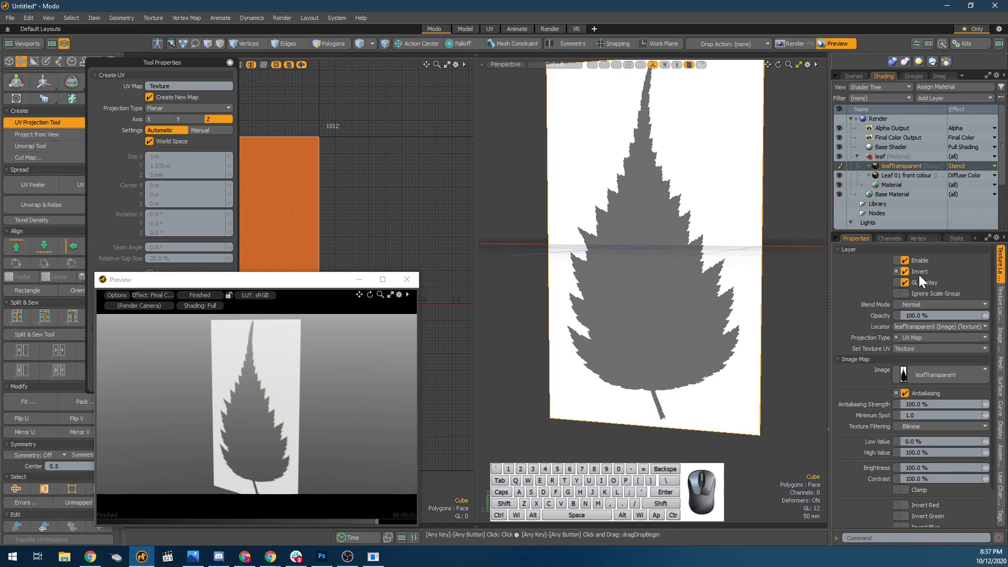
# Examine the stencilled leaf card from several angles in the 3D view and the preview.
pyautogui.keyDown('alt'); pyautogui.moveTo(443, 392); pyautogui.dragTo(494, 417); pyautogui.keyUp('alt')
pyautogui.keyDown('alt'); pyautogui.moveTo(580, 358); pyautogui.dragTo(677, 385); pyautogui.keyUp('alt')
pyautogui.keyDown('alt'); pyautogui.moveTo(232, 439); pyautogui.dragTo(304, 346); pyautogui.keyUp('alt')
pyautogui.scroll(-3, 306, 343)
pyautogui.keyDown('alt'); pyautogui.moveTo(269, 383); pyautogui.dragTo(308, 443); pyautogui.keyUp('alt')
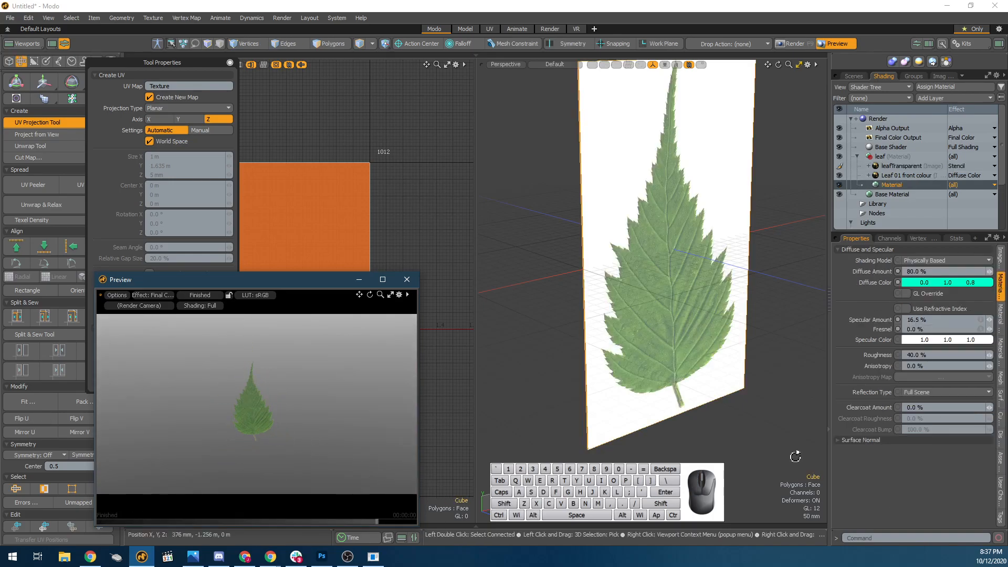
pyautogui.keyDown('alt'); pyautogui.moveTo(795, 456); pyautogui.dragTo(646, 361); pyautogui.keyUp('alt')
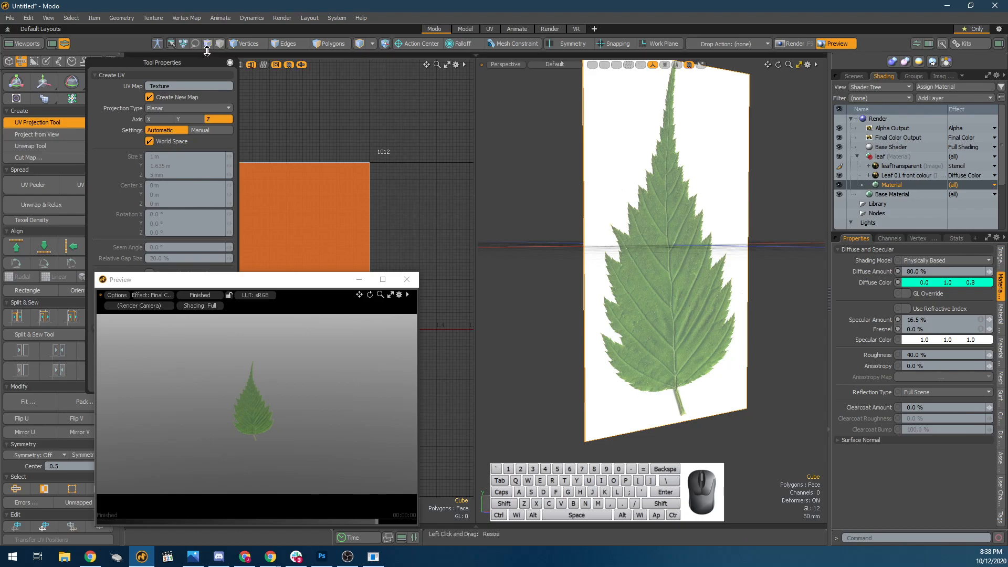
# Close the UV projection's Tool Properties window, move the preview aside and bring back the modeling tools.
pyautogui.click(230, 62)
pyautogui.click(230, 62)
pyautogui.moveTo(269, 281); pyautogui.dragTo(342, 288)
pyautogui.click(9, 61)
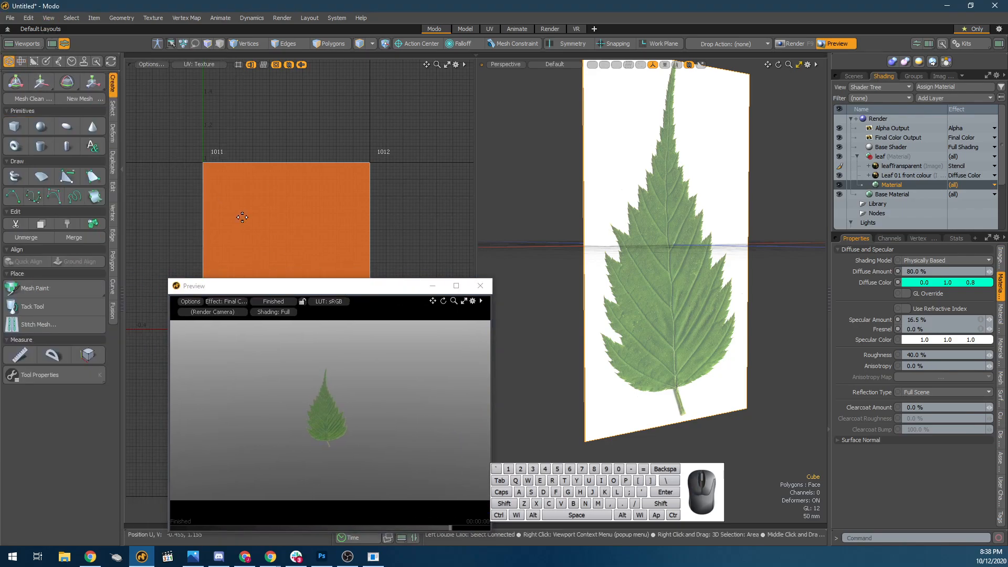
# Rotate the leaf card about its X axis to about -89° so it lies nearly flat.
pyautogui.scroll(-5, 644, 274)
pyautogui.press('e')
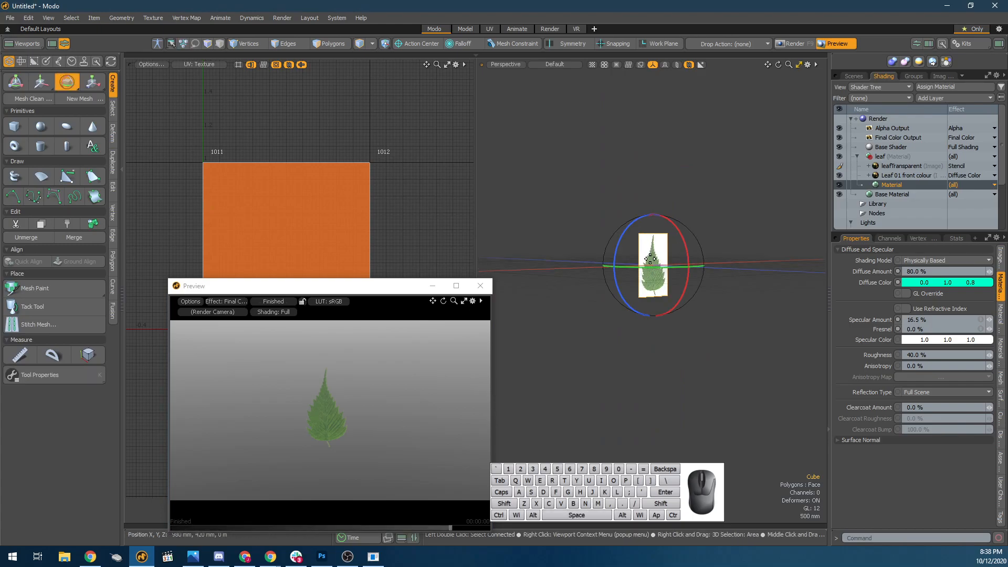
pyautogui.moveTo(664, 255)
pyautogui.mouseDown()
pyautogui.moveTo(675, 223)
pyautogui.moveTo(640, 201)
pyautogui.moveTo(654, 279)
pyautogui.moveTo(663, 274)
pyautogui.mouseUp()
pyautogui.hotkey('shift', 'a')
# Set the leaf card's X rotation to exactly -90° in its mesh item properties.
pyautogui.click(1000, 261)
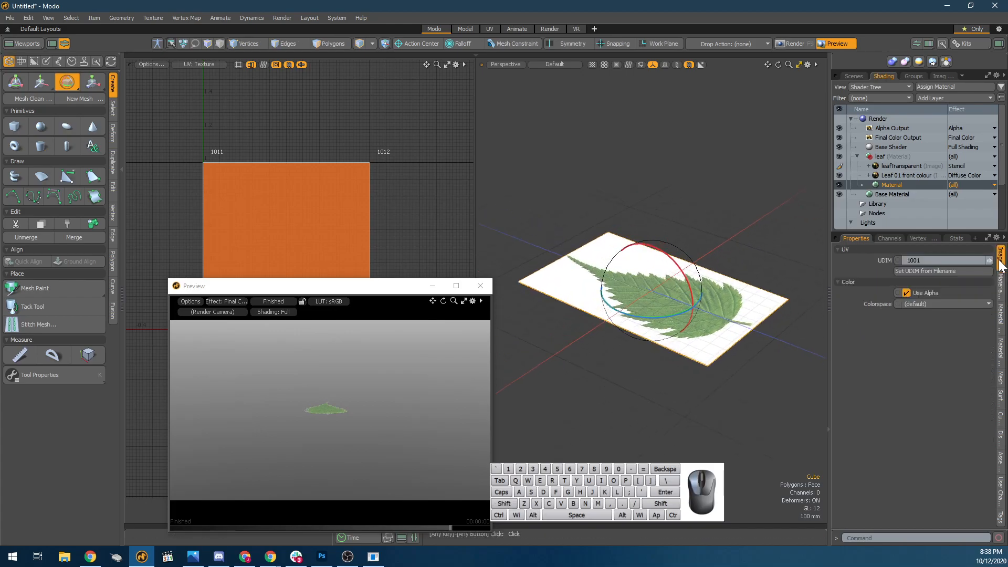
pyautogui.click(1000, 279)
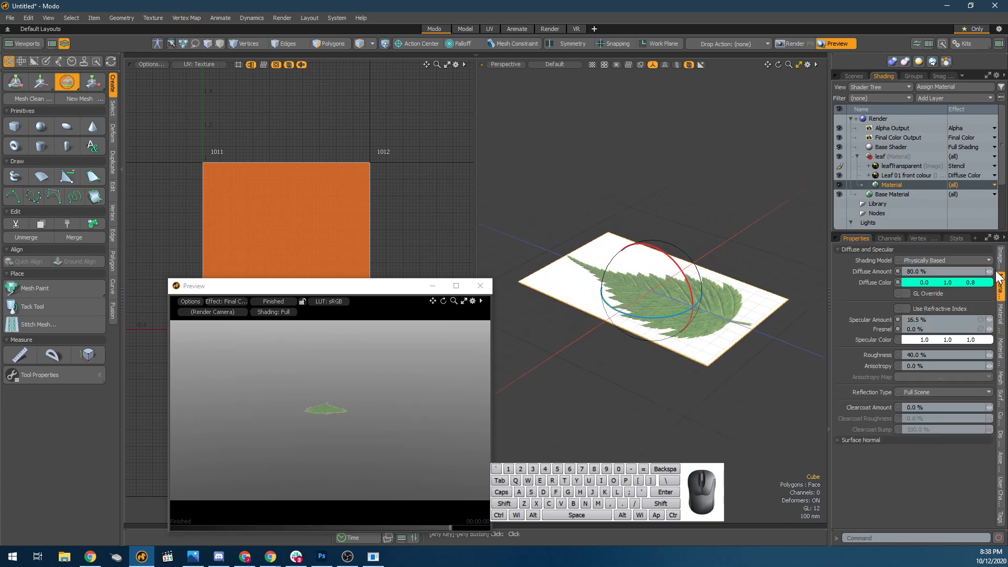
pyautogui.click(853, 75)
pyautogui.click(912, 125)
pyautogui.click(911, 116)
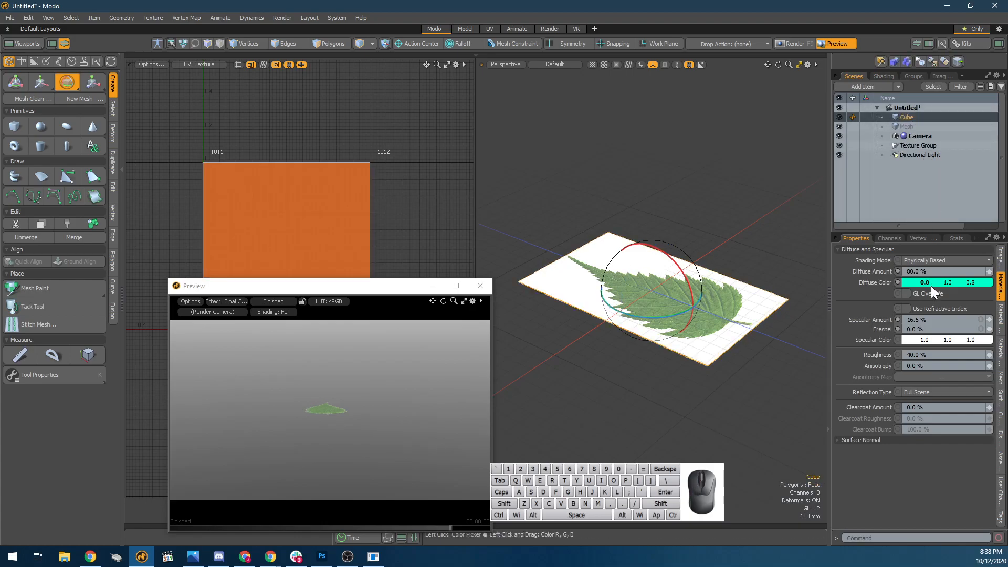
pyautogui.click(1000, 260)
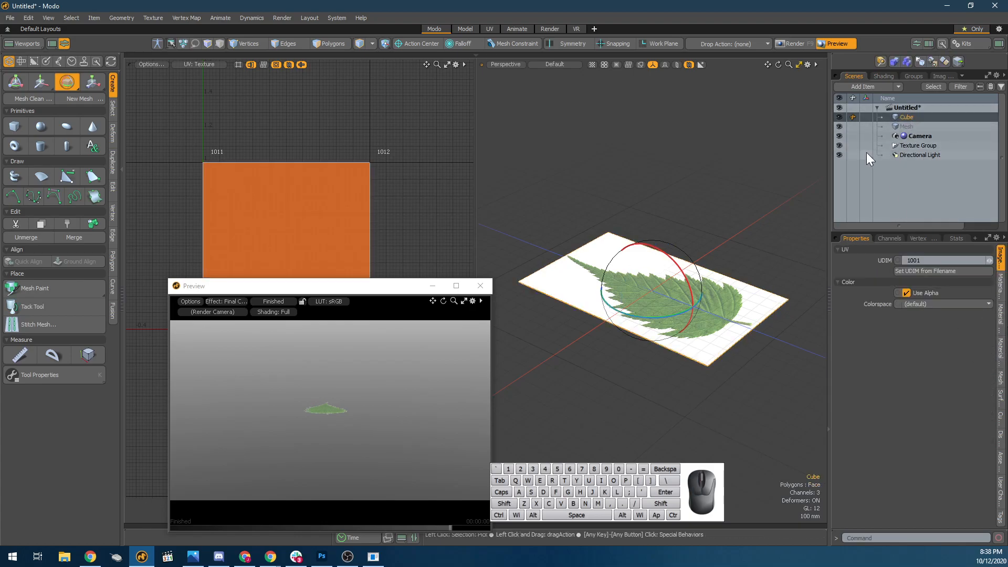
pyautogui.press('space')
pyautogui.click(722, 171)
pyautogui.click(651, 307)
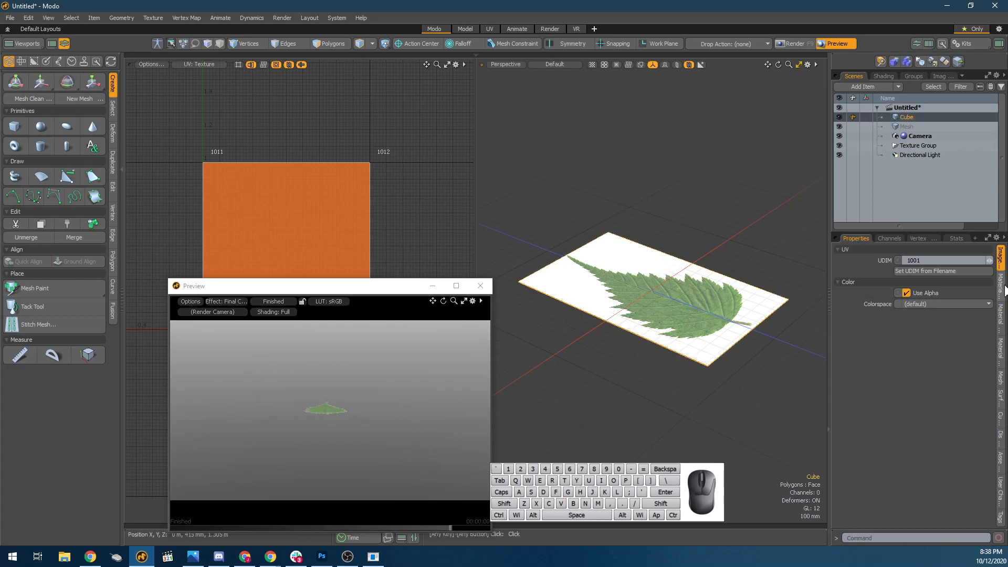
pyautogui.click(1001, 378)
pyautogui.press('e')
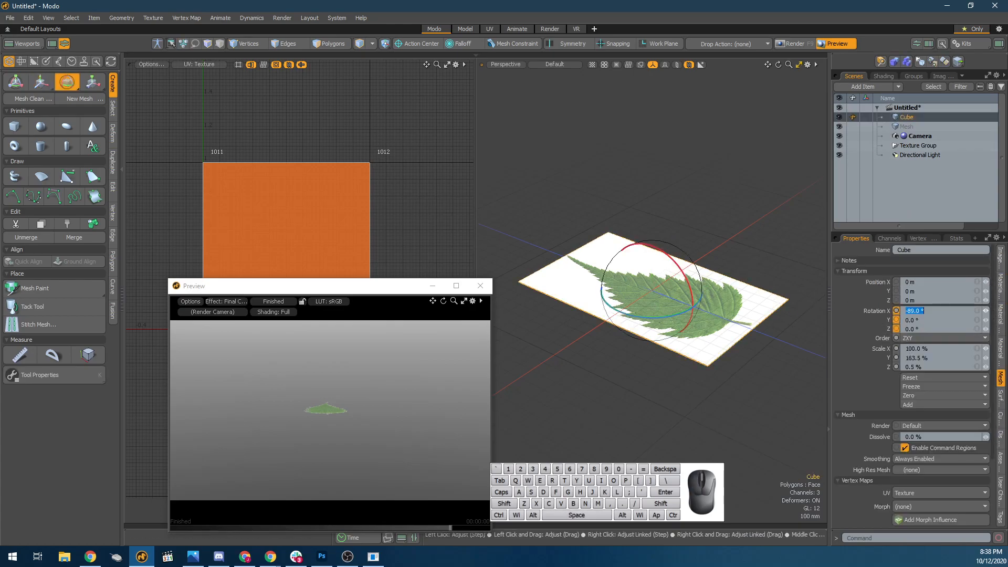
pyautogui.press('Return')
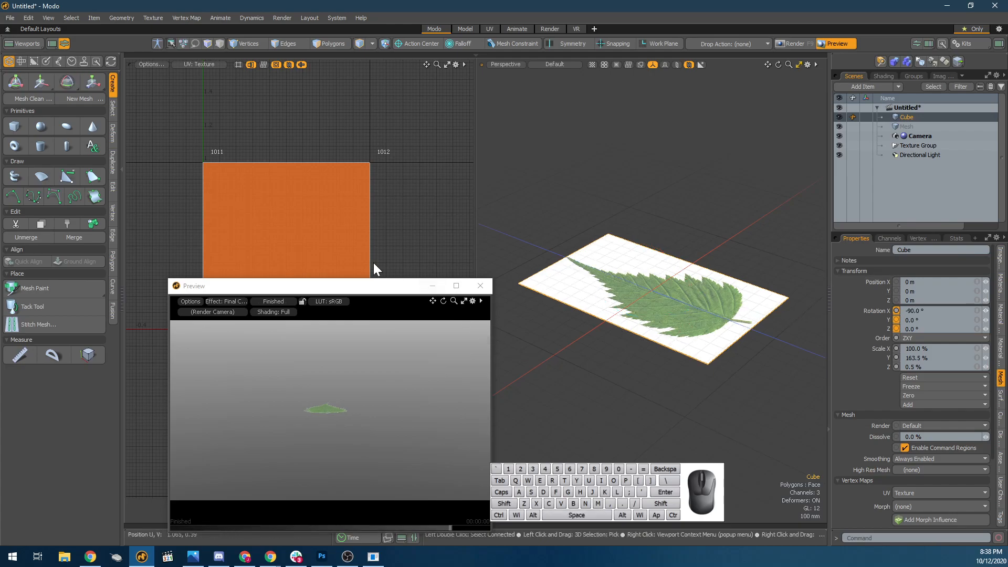
# Scatter-clone the leaf card into 100 copies, ranging about 6.9 m in X and 4.7 m in Z.
pyautogui.click(115, 169)
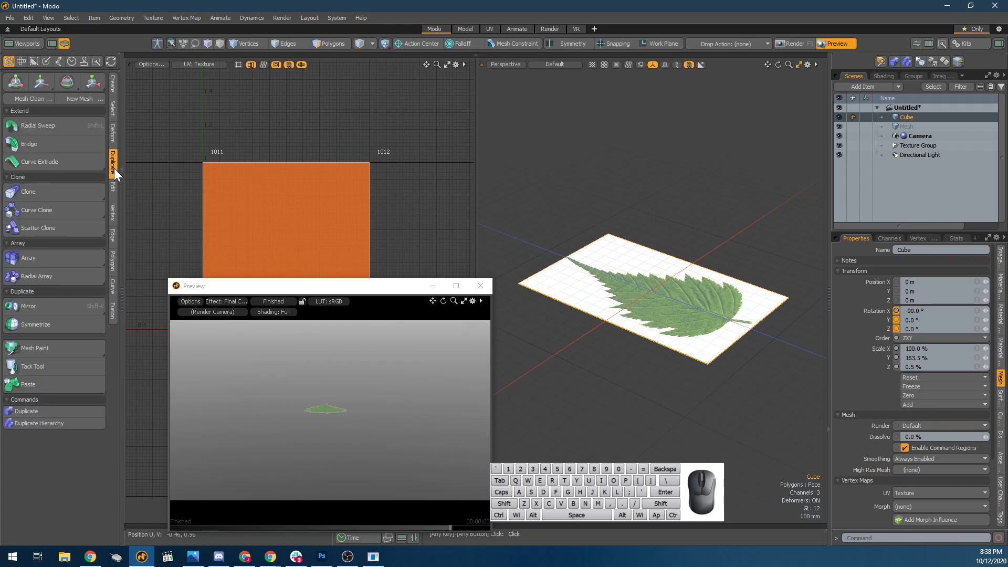
pyautogui.click(57, 229)
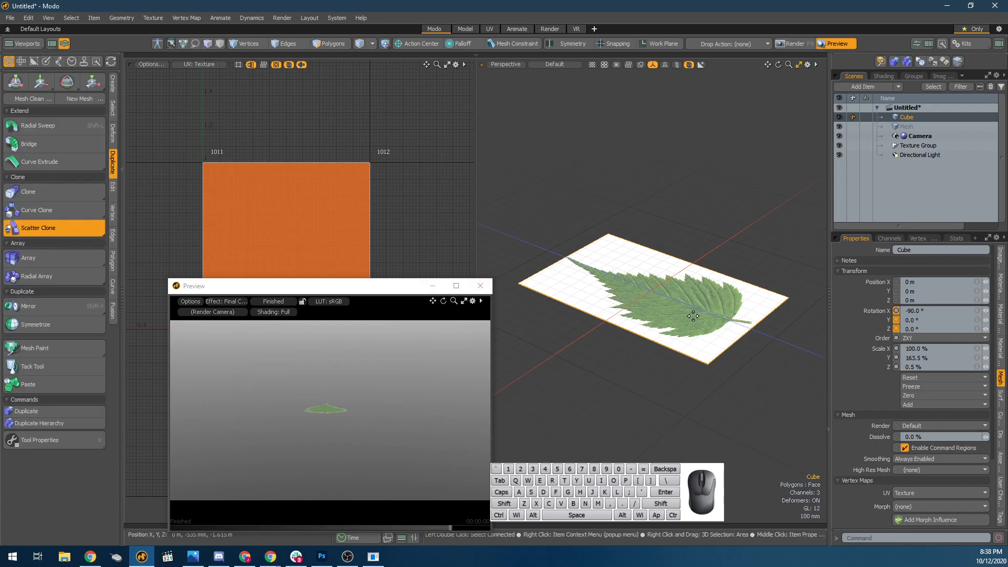
pyautogui.click(667, 328)
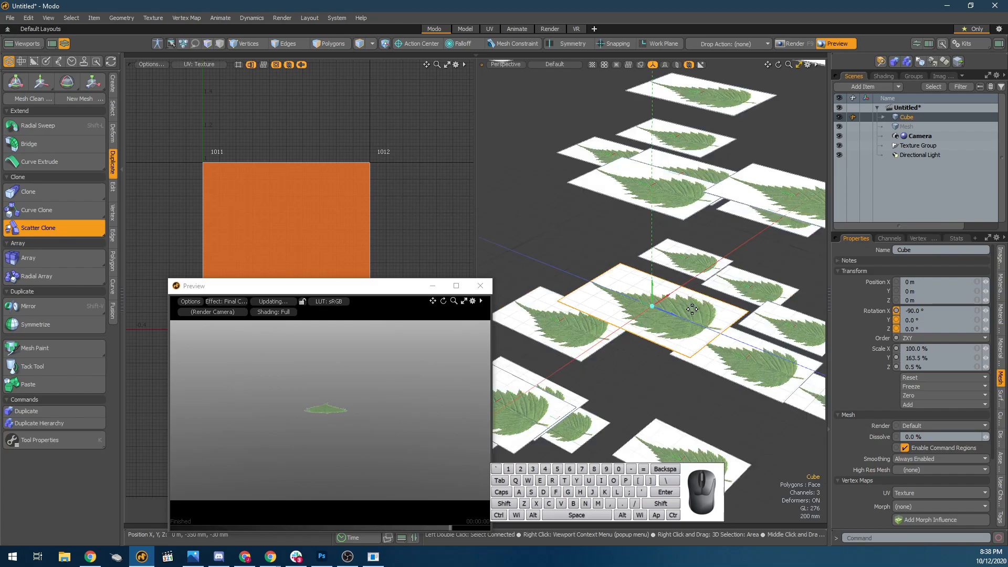
pyautogui.scroll(-8, 692, 309)
pyautogui.scroll(3, 685, 316)
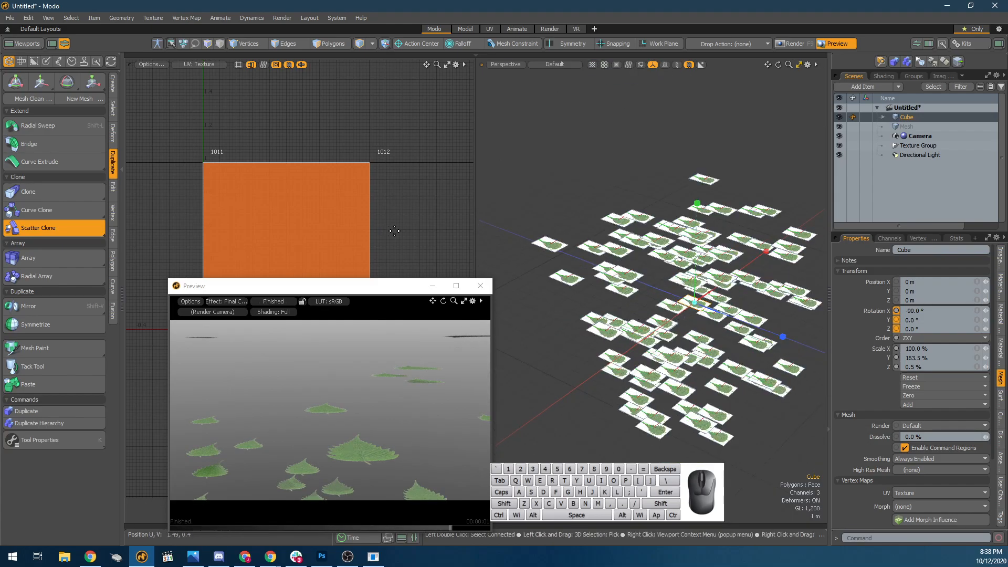
# Set the scatter's Y range to 0 m to put all leaf copies on one plane.
pyautogui.press('k')
pyautogui.moveTo(647, 122); pyautogui.dragTo(321, 101)
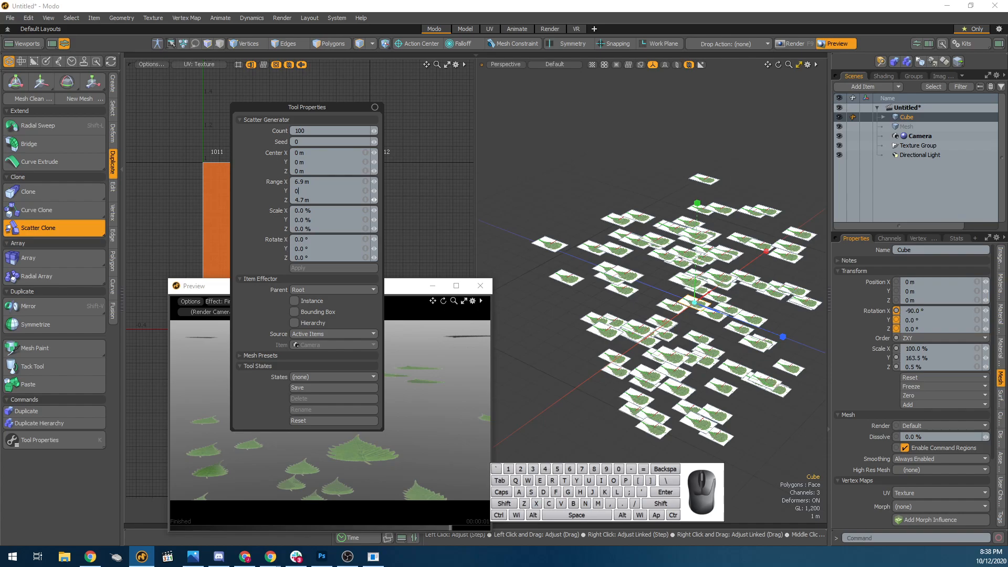
pyautogui.press('Tab')
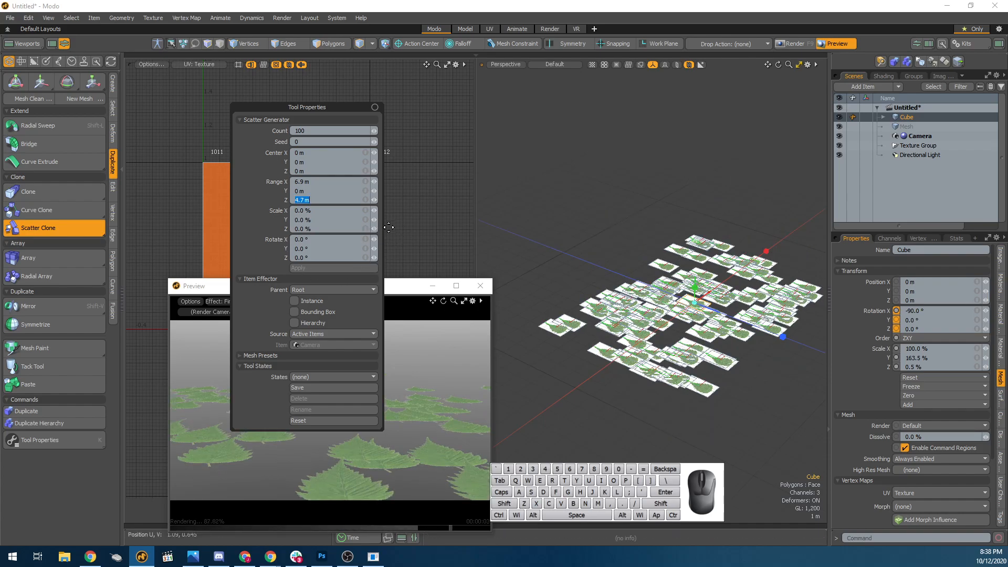
# Widen the leaf scatter's range to about 10.8 m in X and 7.5 m in Z.
pyautogui.click(763, 254)
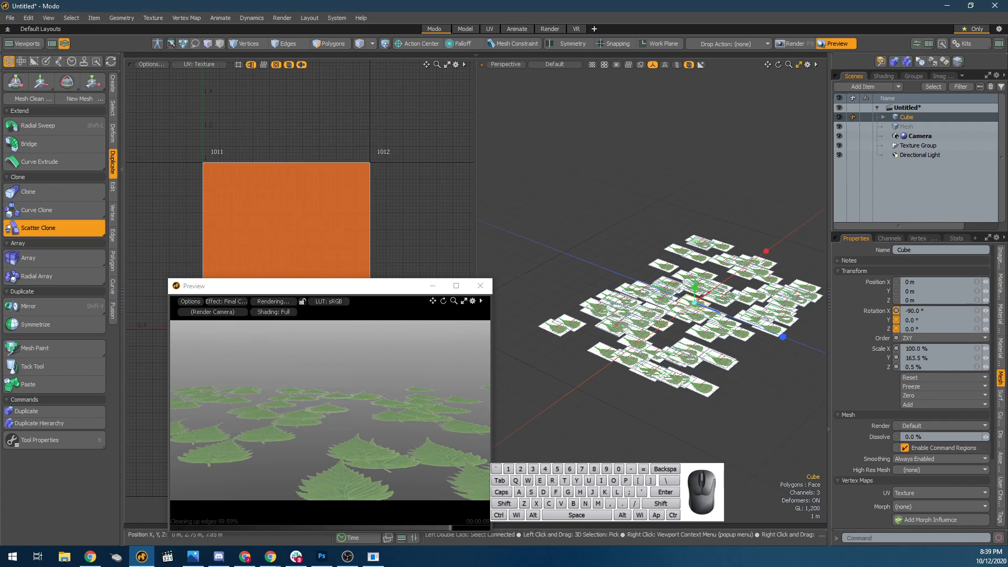
pyautogui.moveTo(767, 251); pyautogui.dragTo(797, 230)
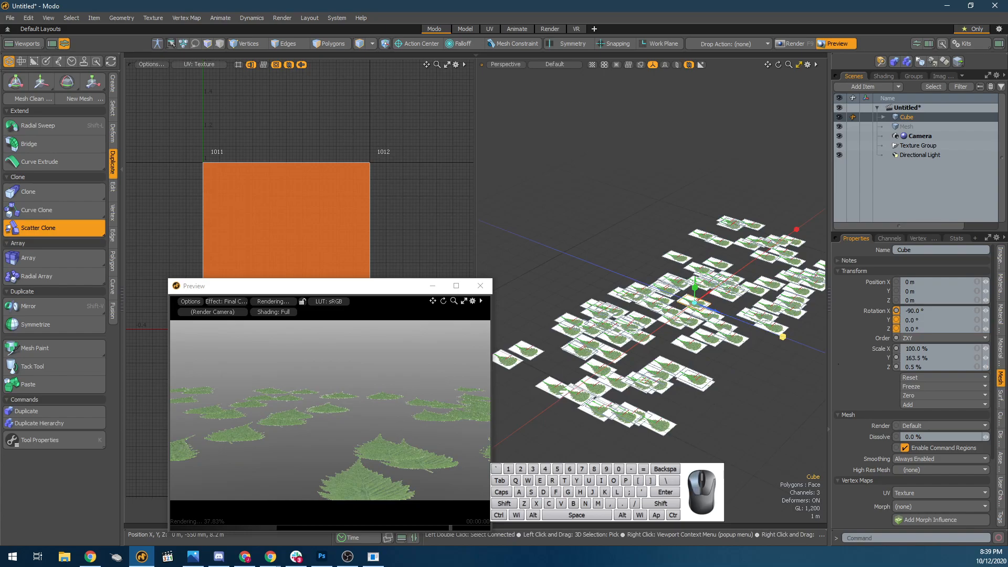
pyautogui.moveTo(783, 337); pyautogui.dragTo(829, 355)
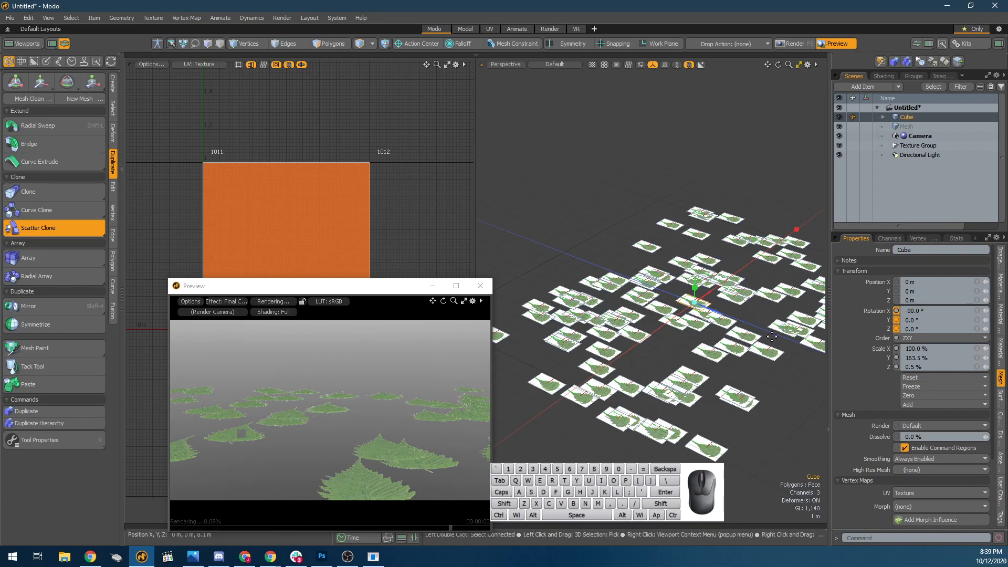
# Try a scatter rotation of 90° on the X, Y and Z axes.
pyautogui.press('k')
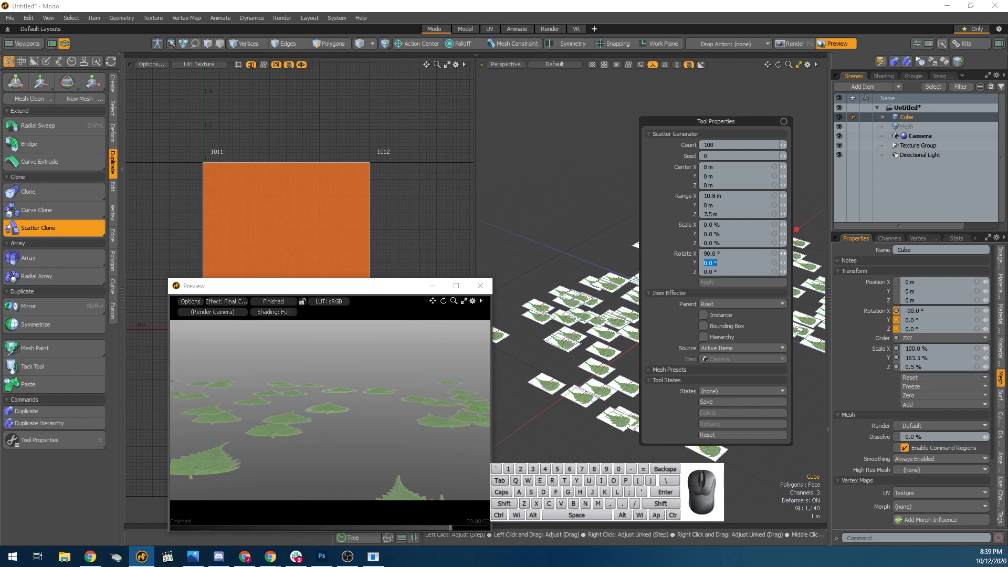
pyautogui.write('90')
pyautogui.press('Tab')
pyautogui.write('90')
pyautogui.press('Tab')
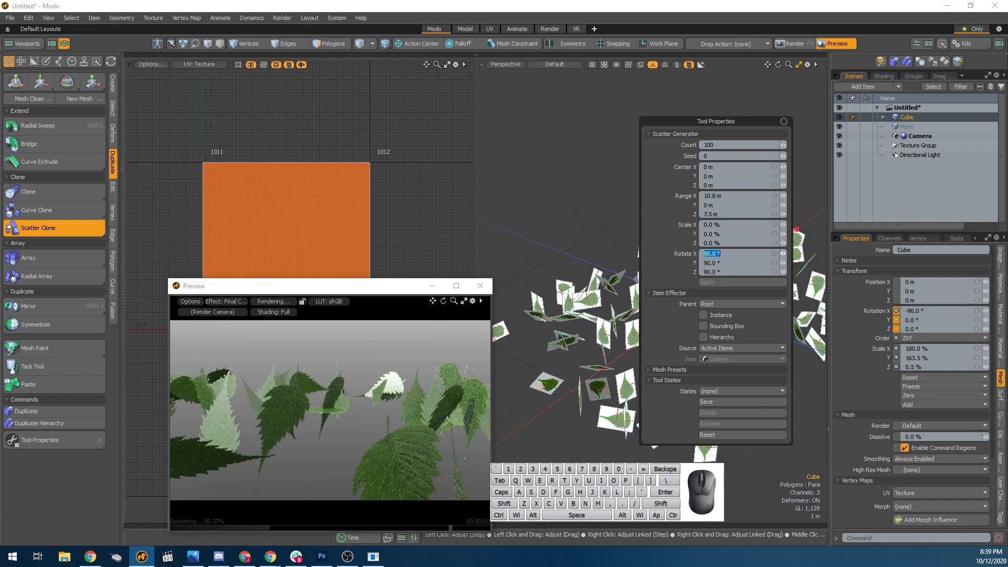
# Set the scatter's rotation to 0° on X and Z and 180° on Y.
pyautogui.write('0')
pyautogui.press('Tab')
pyautogui.press('Tab')
pyautogui.write('0')
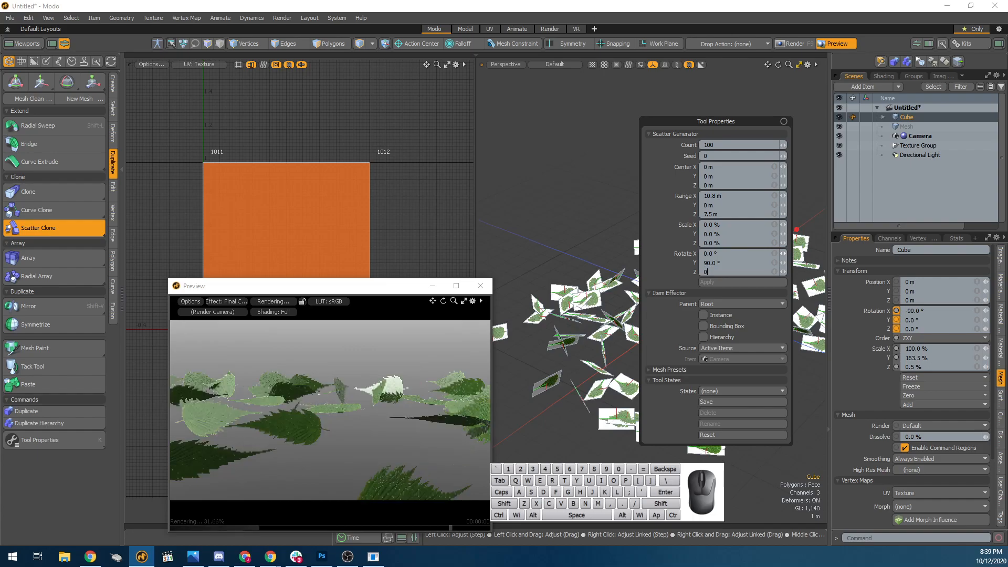
pyautogui.hotkey('shift', 'Tab')
pyautogui.doubleClick(720, 263)
pyautogui.write('180')
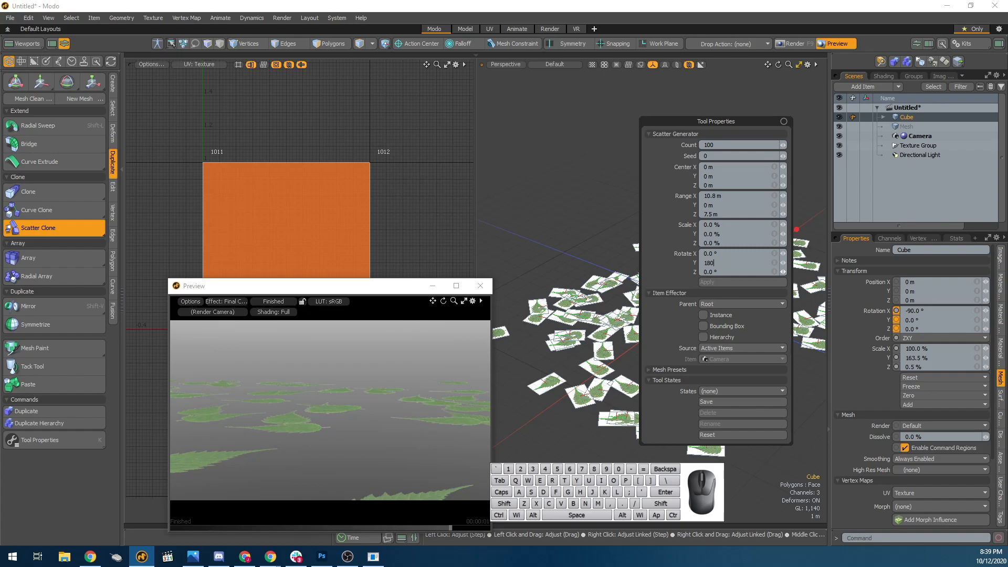
pyautogui.press('Return')
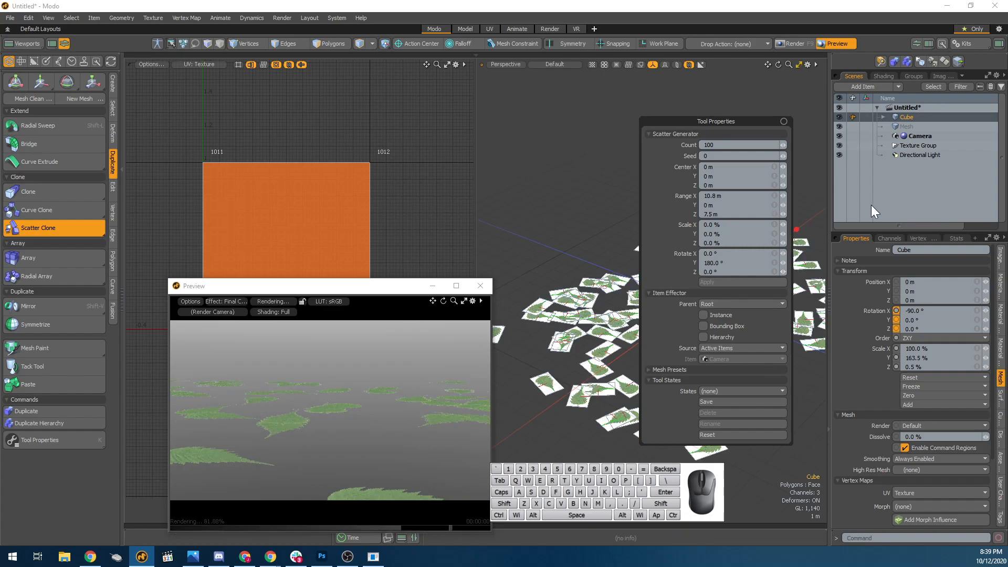
# Re-angle the preview's render camera to look across the scattered leaves, and finish the Scatter Clone tool.
pyautogui.click(746, 2)
pyautogui.keyDown('alt'); pyautogui.moveTo(705, 297); pyautogui.dragTo(592, 338); pyautogui.keyUp('alt')
pyautogui.scroll(5, 693, 345)
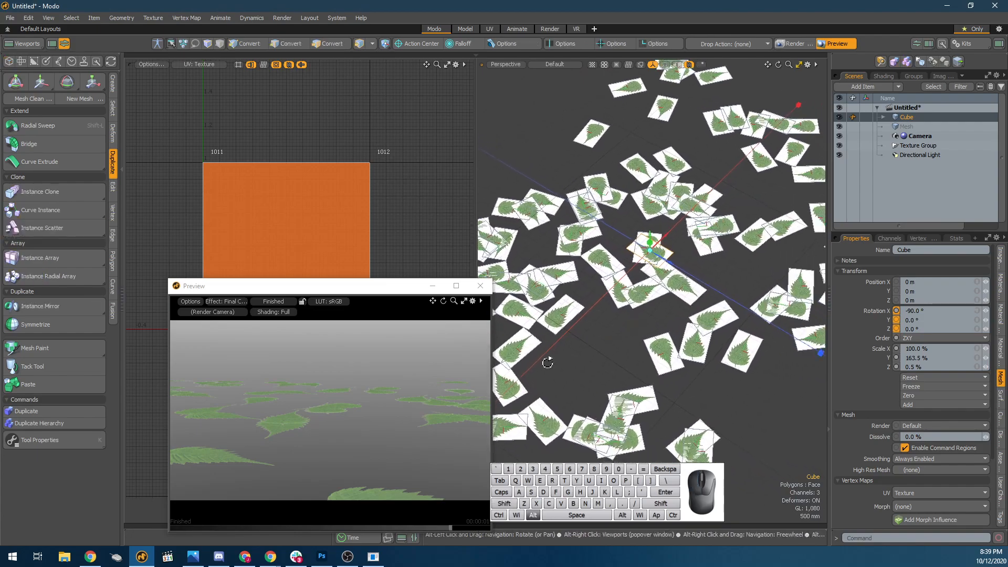
pyautogui.keyDown('alt'); pyautogui.moveTo(351, 428); pyautogui.dragTo(354, 505); pyautogui.keyUp('alt')
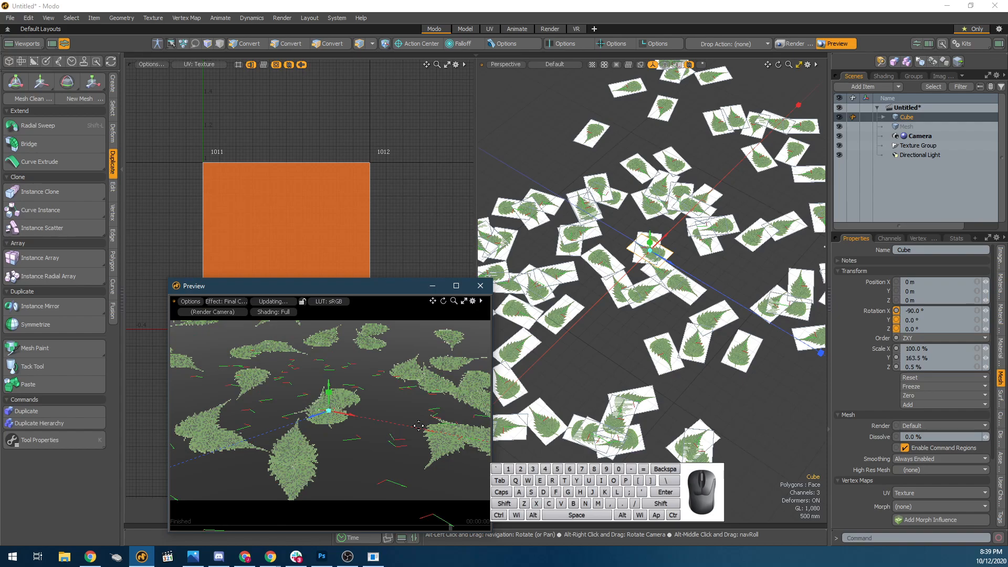
pyautogui.keyDown('alt'); pyautogui.moveTo(407, 432); pyautogui.dragTo(439, 393); pyautogui.keyUp('alt')
pyautogui.press('space')
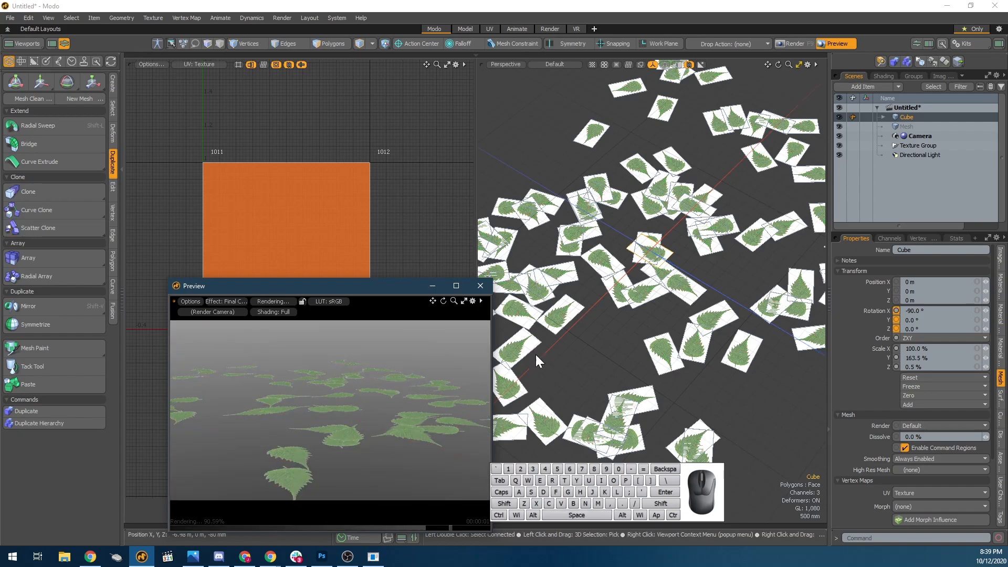
# Add a new cube item and scale it to about 2553 % on X and Z as a floor slab.
pyautogui.press('x')
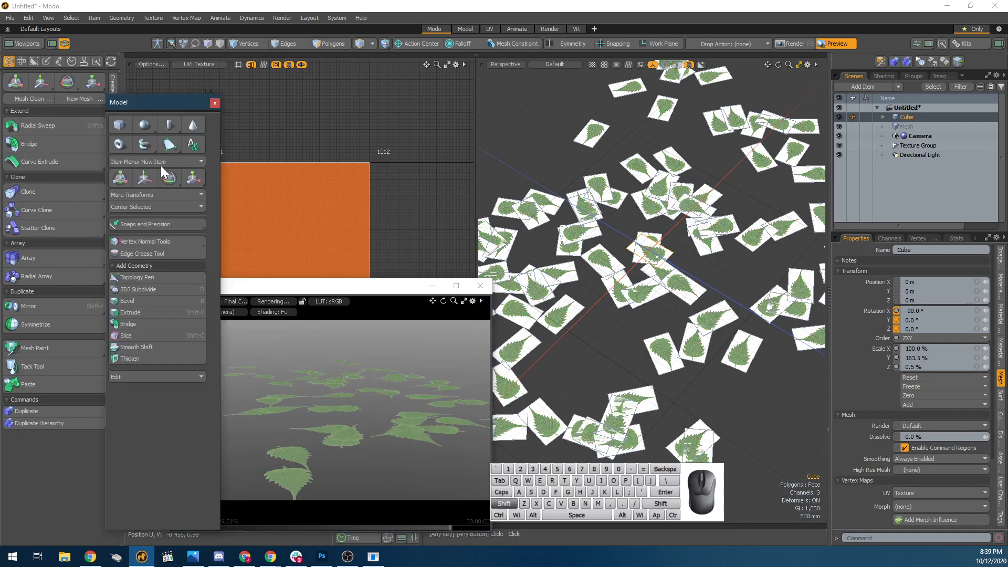
pyautogui.keyDown('shift'); pyautogui.click(115, 127); pyautogui.keyUp('shift')
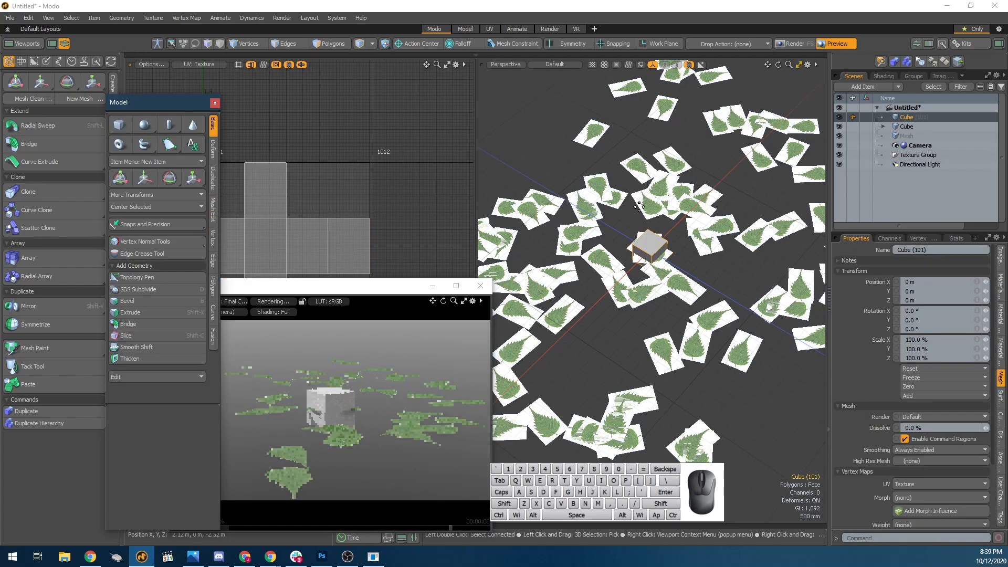
pyautogui.scroll(-3, 636, 195)
pyautogui.press('r')
pyautogui.keyDown('ctrl'); pyautogui.moveTo(663, 242); pyautogui.dragTo(734, 215); pyautogui.keyUp('ctrl')
pyautogui.hotkey('ctrl', 'z')
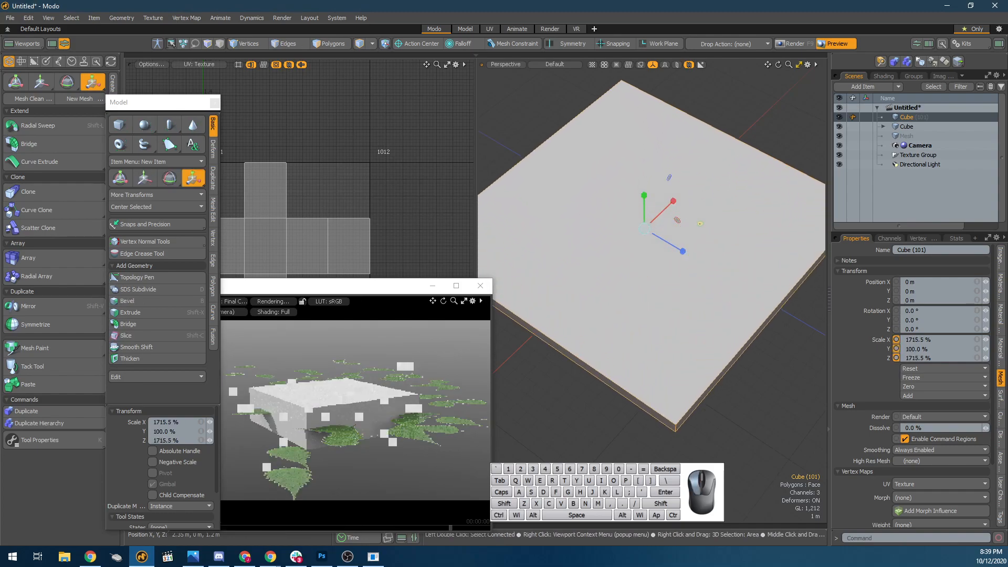
# Lower the floor slab beneath the leaves to a Y position of -550 mm.
pyautogui.press('w')
pyautogui.moveTo(641, 194); pyautogui.dragTo(643, 203)
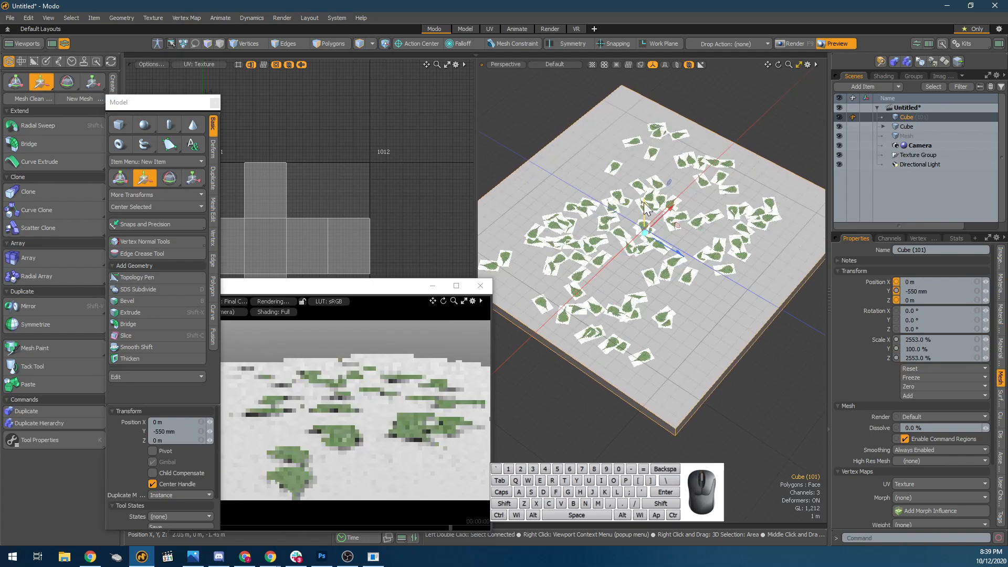
# Assign the floor slab a new material named floor with a dark brown colour of 0.48, 0.17, 0.02.
pyautogui.press('m')
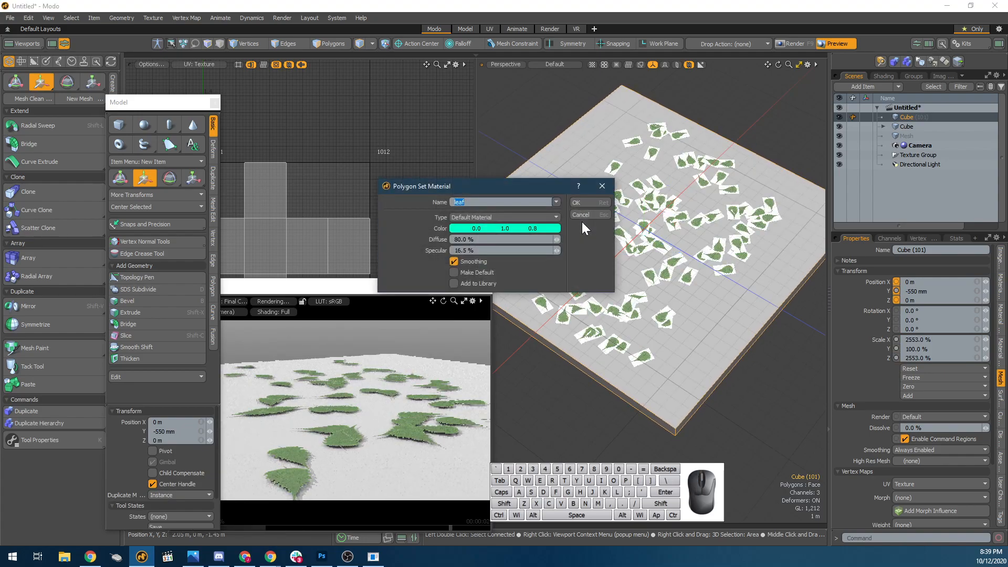
pyautogui.write('floor')
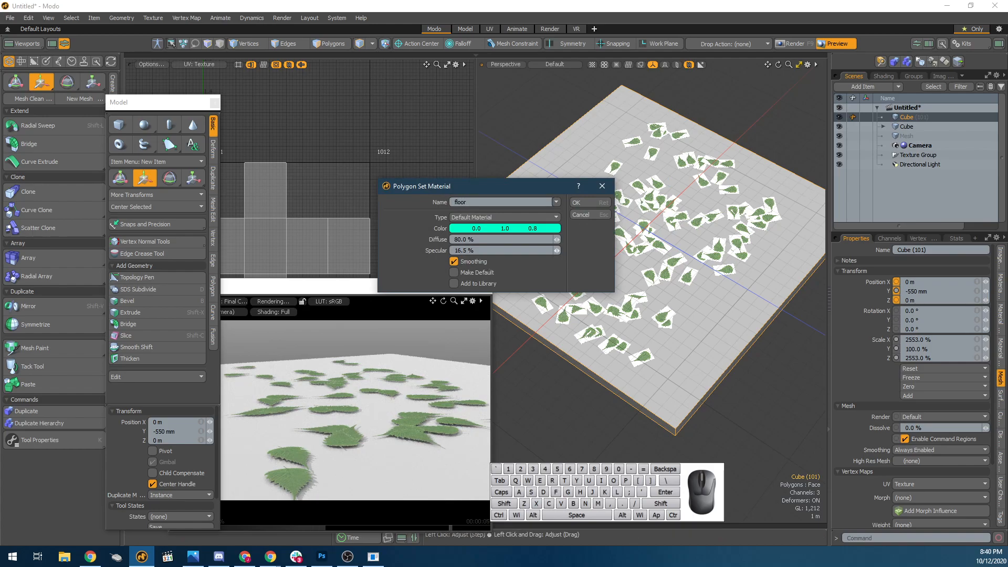
pyautogui.click(496, 229)
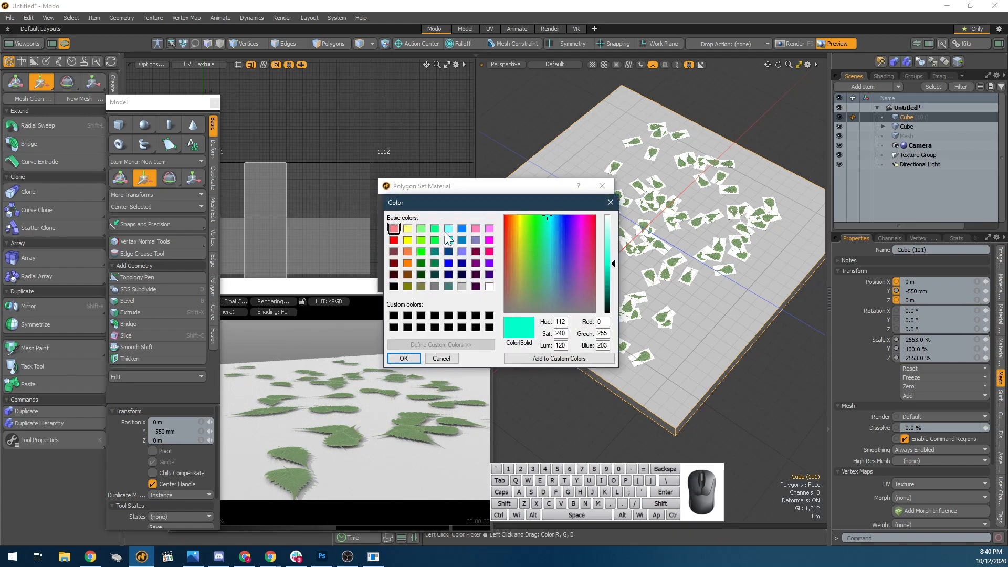
pyautogui.click(393, 252)
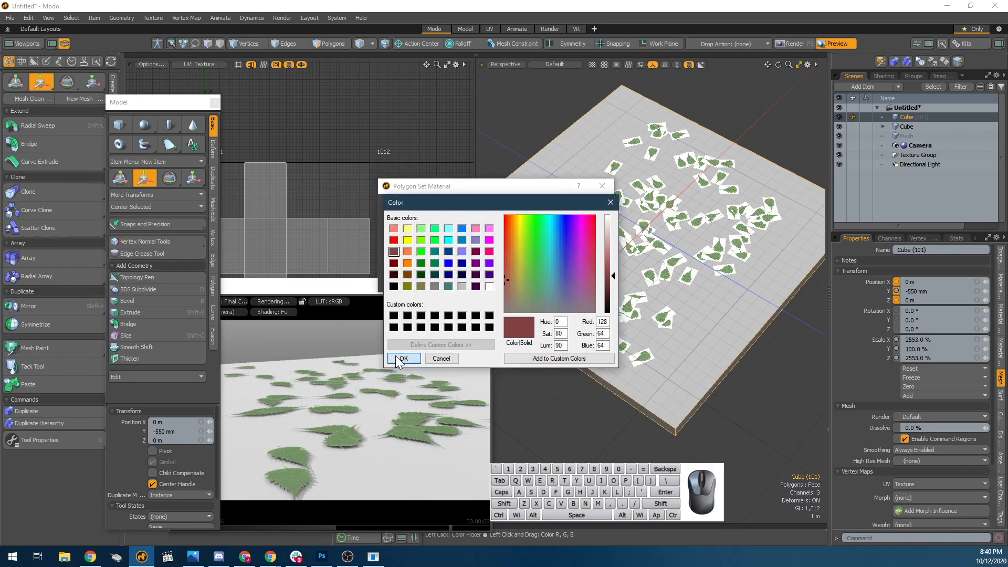
pyautogui.click(476, 252)
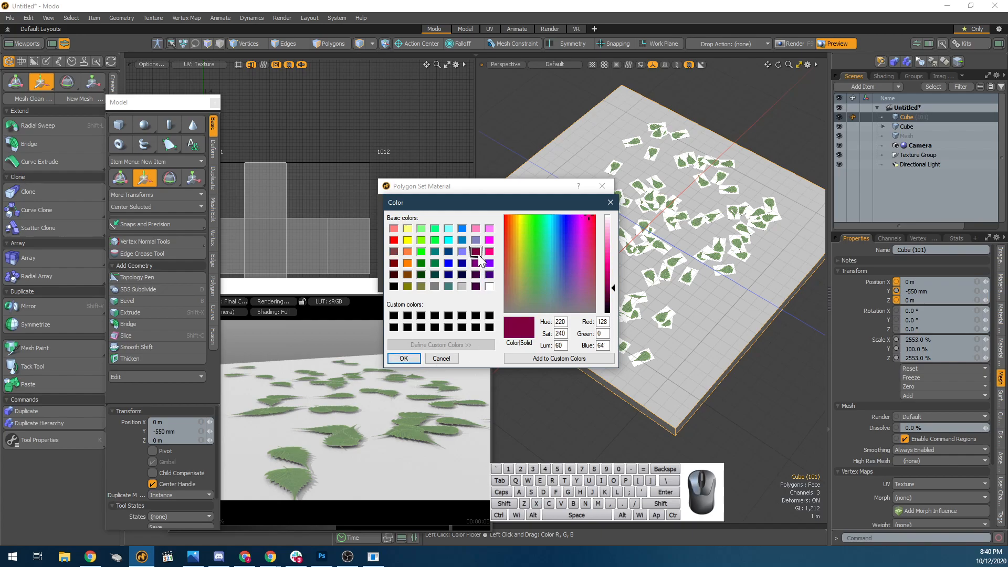
pyautogui.click(572, 259)
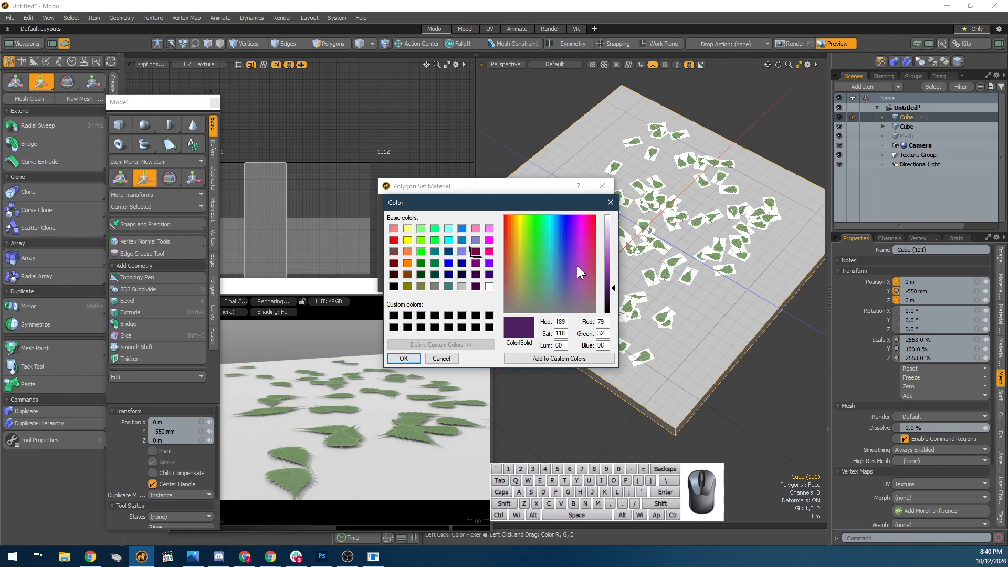
pyautogui.click(504, 216)
pyautogui.moveTo(505, 215)
pyautogui.mouseDown()
pyautogui.moveTo(517, 220)
pyautogui.moveTo(509, 222)
pyautogui.mouseUp()
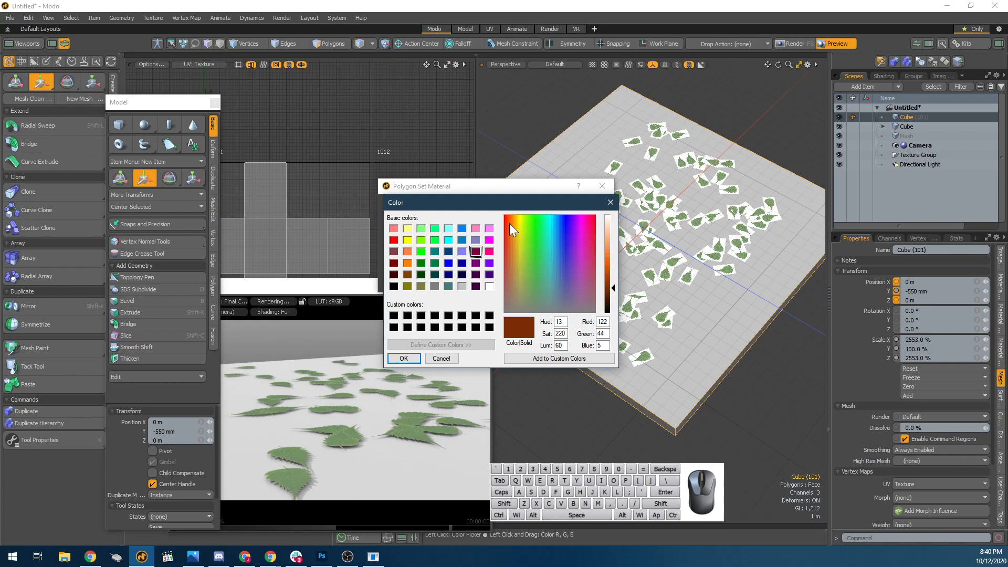
pyautogui.click(408, 359)
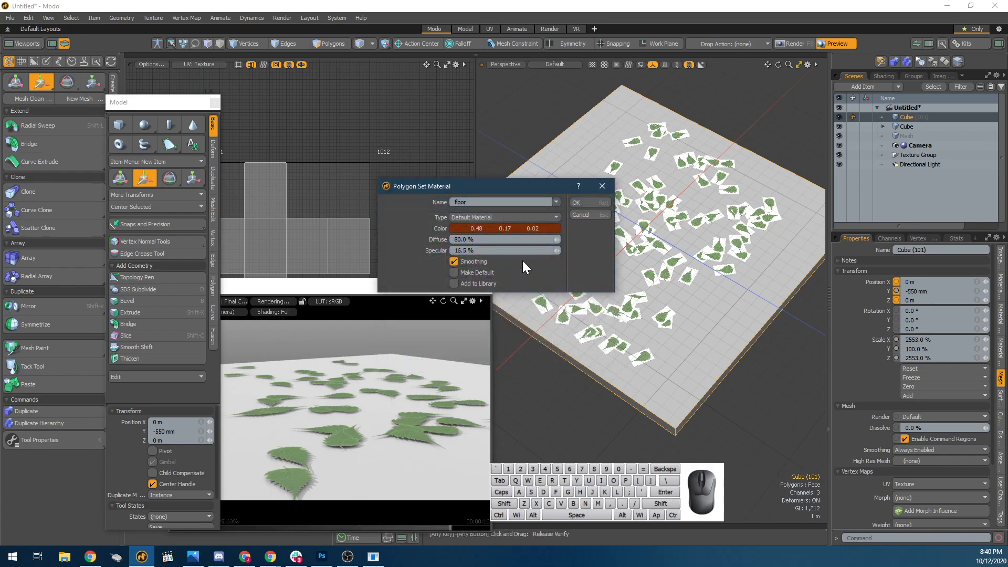
pyautogui.click(574, 208)
# Set the floor material's specular amount and Fresnel to 0 % and its roughness to 169 %, and reframe the render preview closer on the leaves.
pyautogui.keyDown('alt'); pyautogui.moveTo(576, 226); pyautogui.dragTo(622, 364); pyautogui.keyUp('alt')
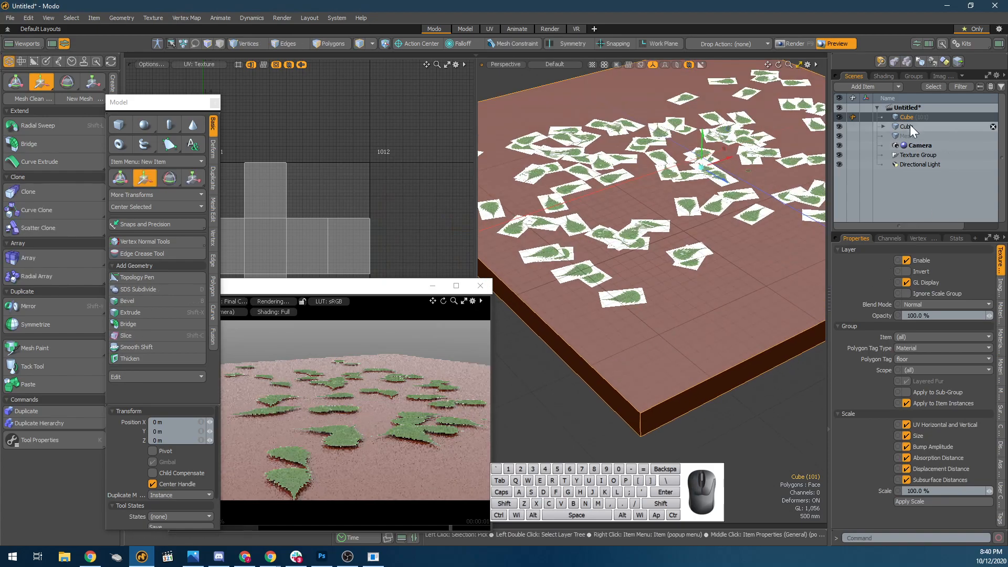
pyautogui.click(882, 77)
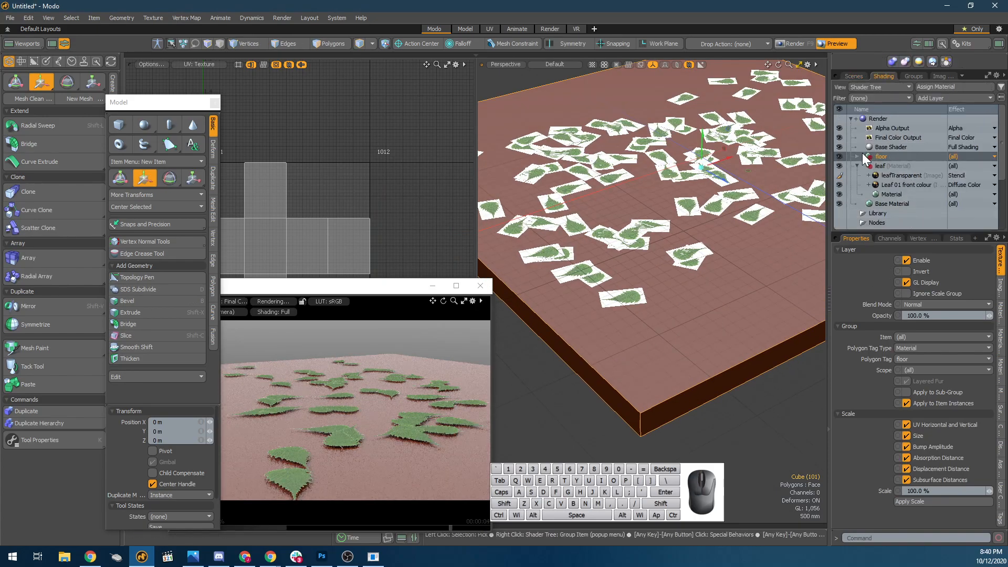
pyautogui.click(858, 156)
pyautogui.click(890, 165)
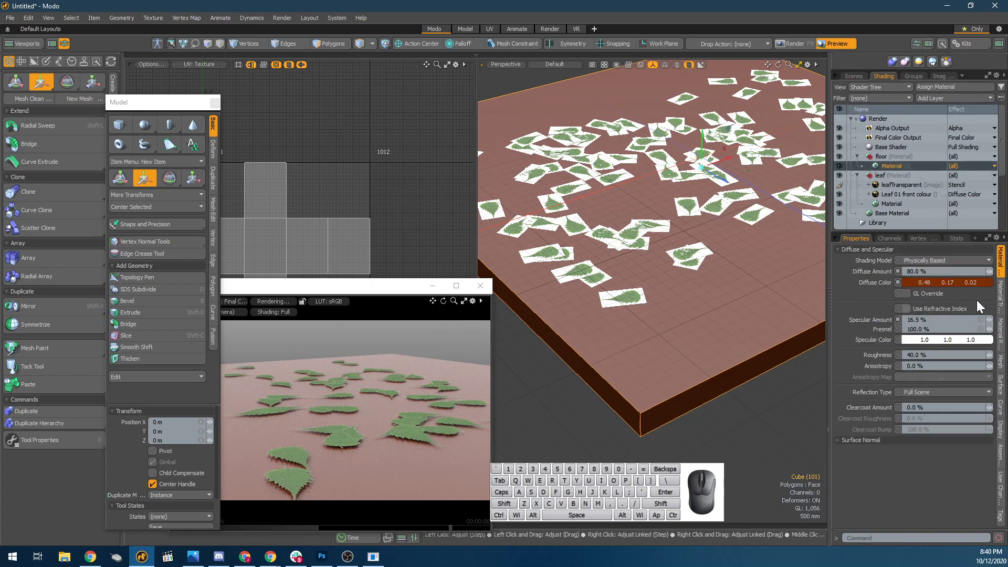
pyautogui.moveTo(989, 320); pyautogui.dragTo(1001, 344)
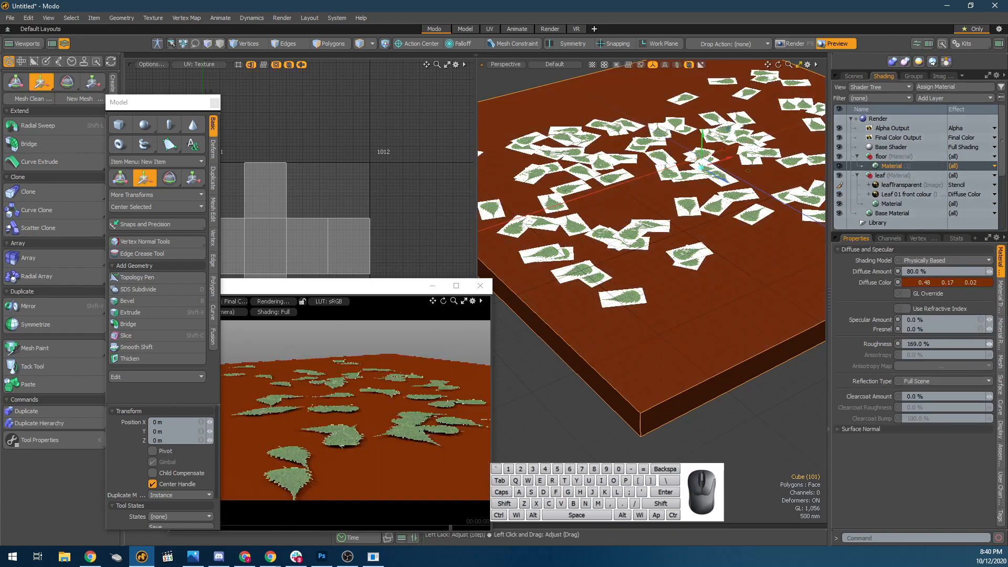
pyautogui.press('space')
pyautogui.click(475, 352)
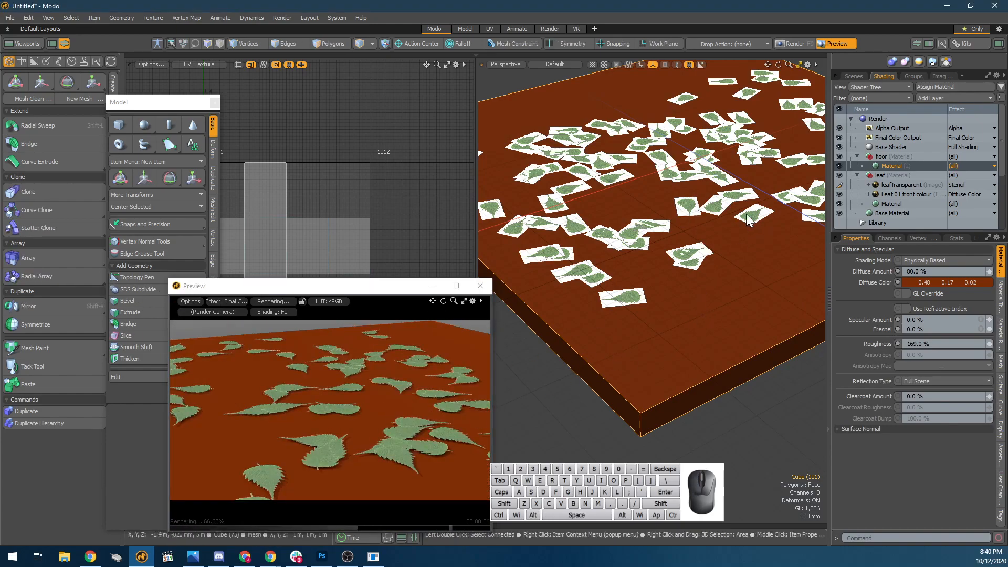
# Select the parent leaf cube with all its scattered instances and merge them into a single mesh.
pyautogui.click(730, 184)
pyautogui.click(701, 181)
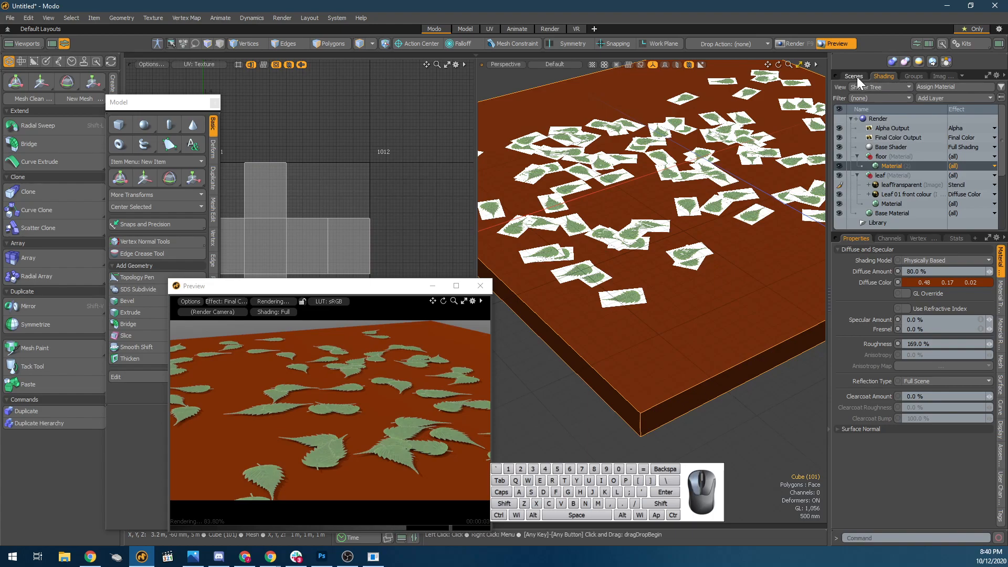
pyautogui.click(854, 77)
pyautogui.click(882, 126)
pyautogui.click(907, 116)
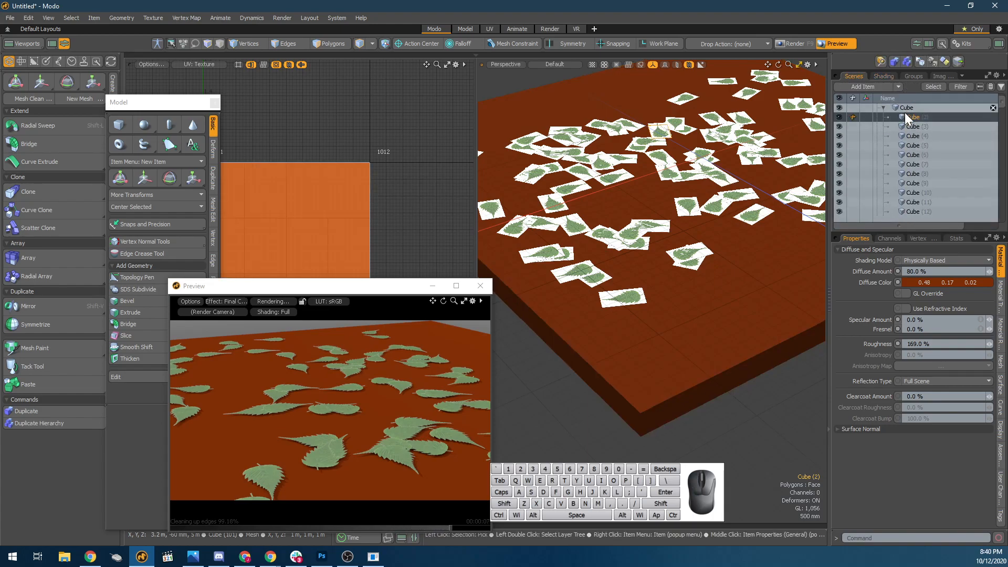
pyautogui.click(906, 108)
pyautogui.scroll(-8, 924, 168)
pyautogui.scroll(-20, 913, 197)
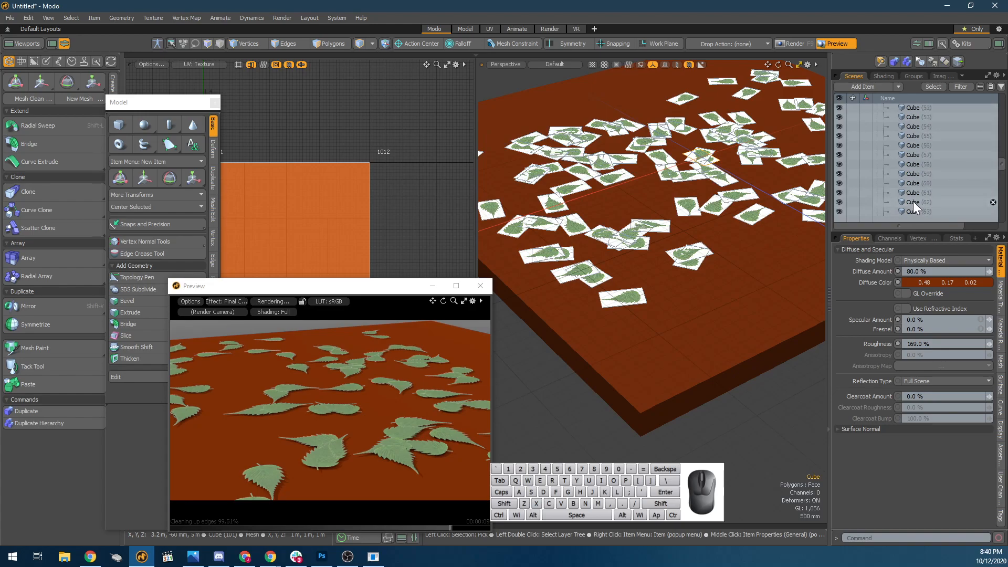
pyautogui.keyDown('shift'); pyautogui.click(916, 171); pyautogui.keyUp('shift')
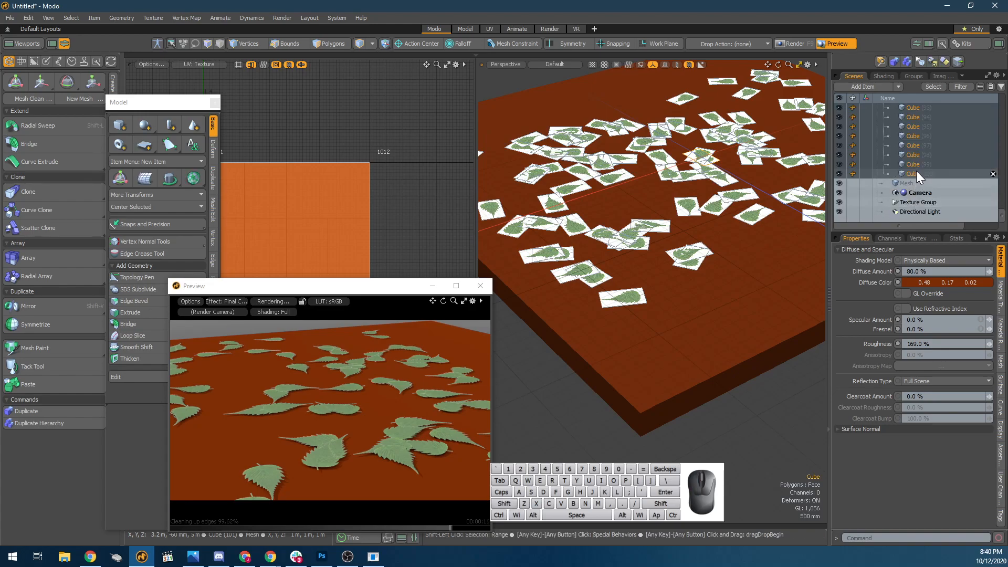
pyautogui.rightClick(915, 174)
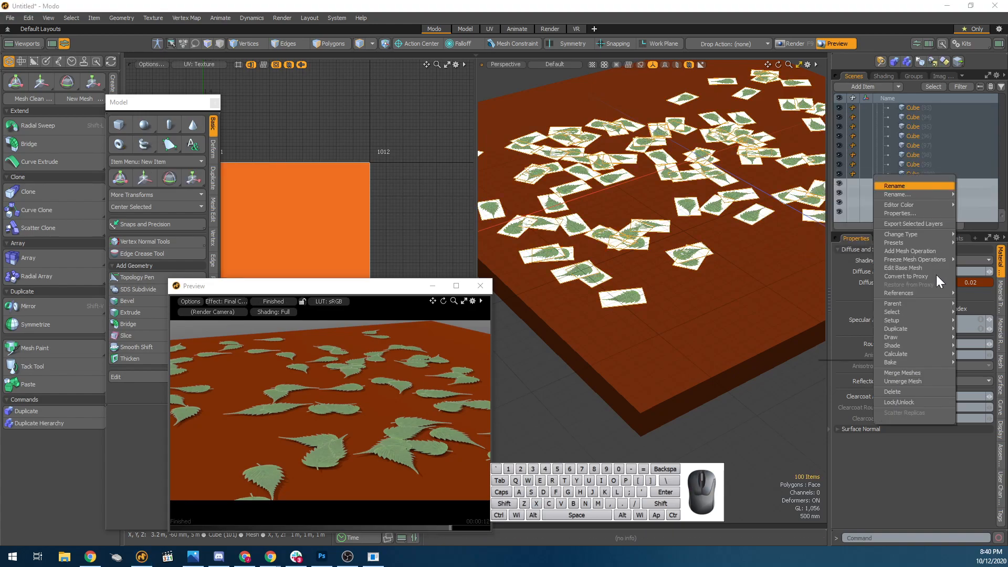
pyautogui.click(897, 372)
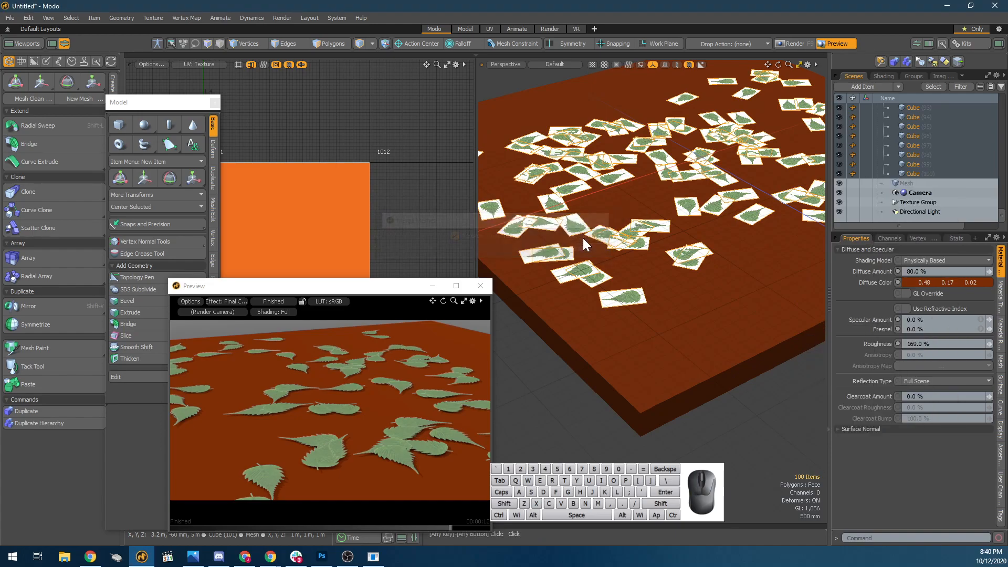
pyautogui.click(583, 238)
# Add a Variation Texture layer above the leafTransparent image in the leaf material.
pyautogui.moveTo(640, 177)
pyautogui.keyDown('alt'); pyautogui.mouseDown()
pyautogui.moveTo(675, 207)
pyautogui.moveTo(642, 195)
pyautogui.mouseUp(); pyautogui.keyUp('alt')
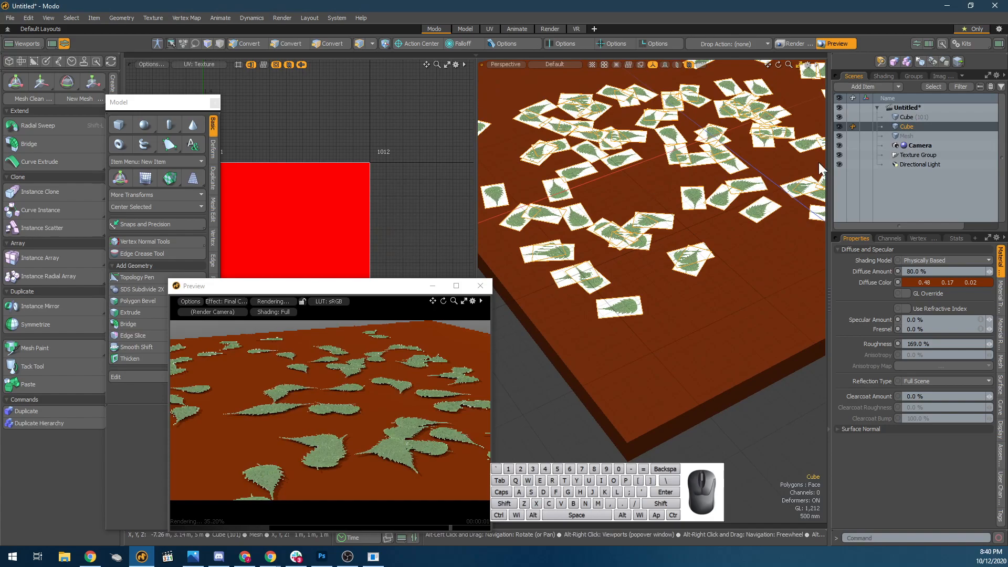
pyautogui.click(884, 76)
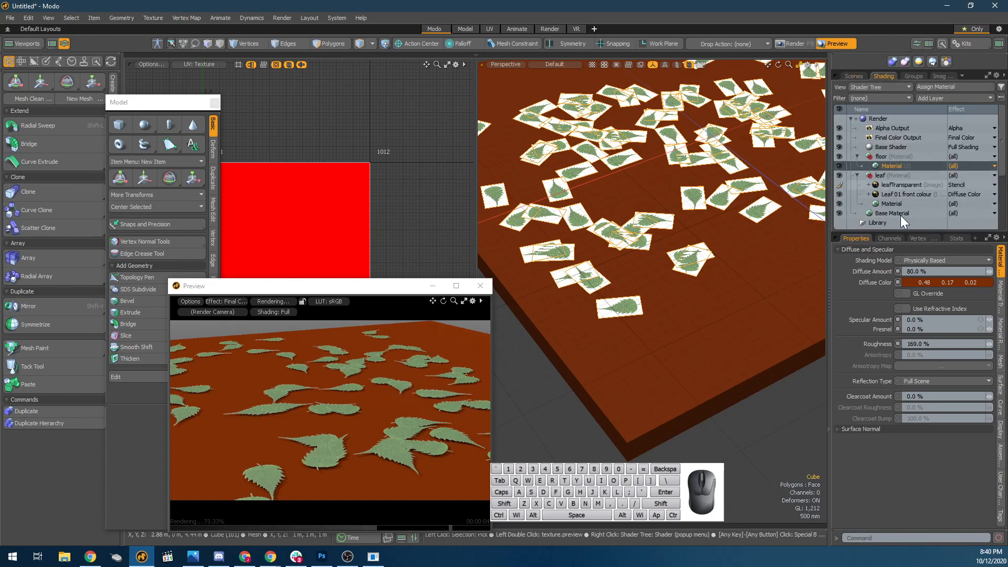
pyautogui.click(899, 185)
pyautogui.click(950, 99)
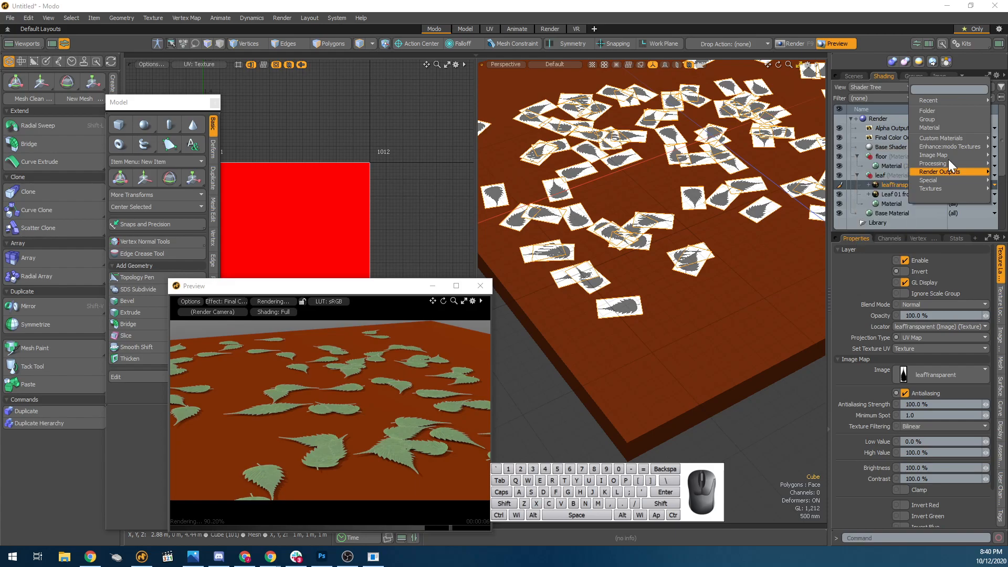
pyautogui.moveTo(947, 162)
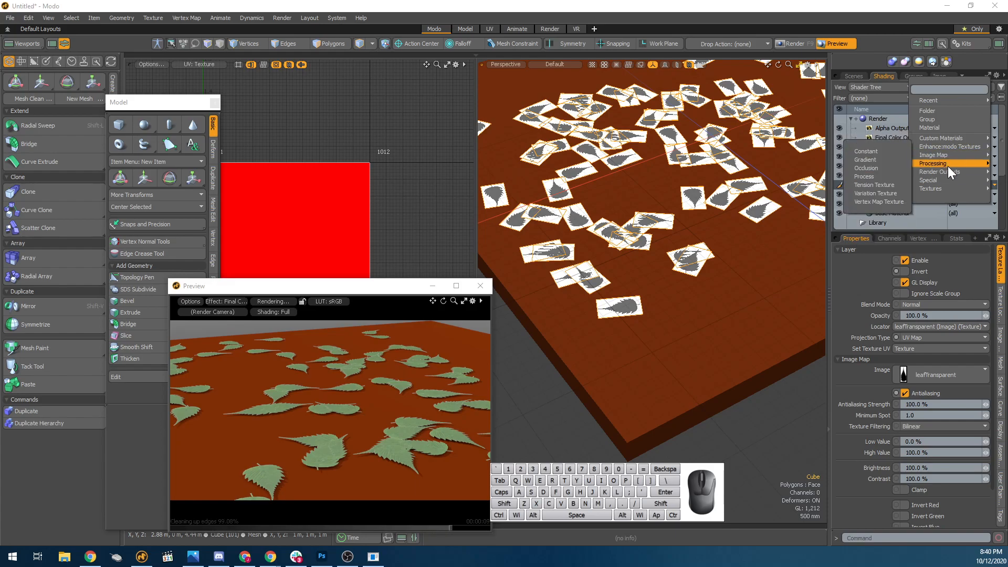
pyautogui.click(884, 195)
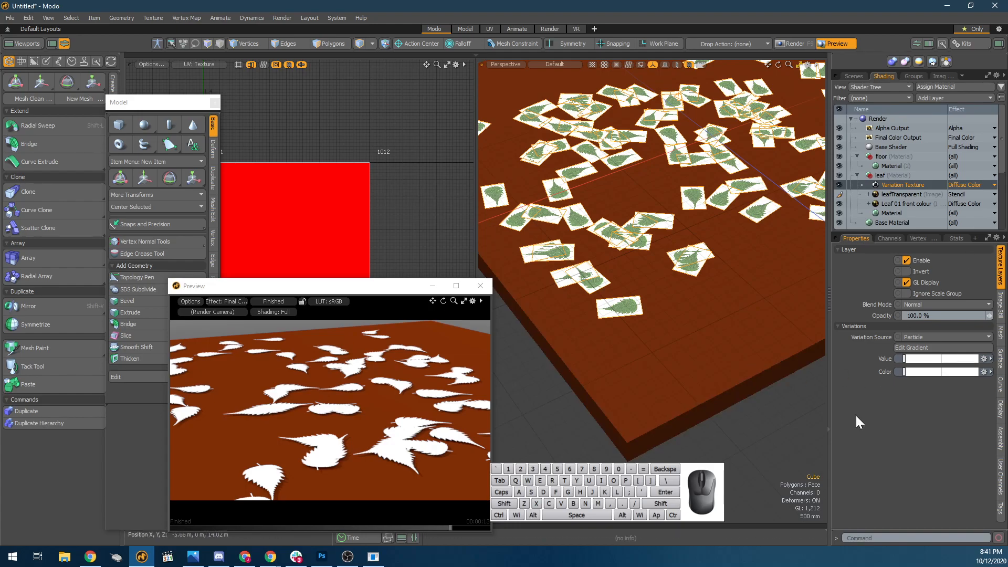
# Open the Variation Texture's colour gradient in the Gradient Editor and add a second key at 100 %.
pyautogui.click(854, 250)
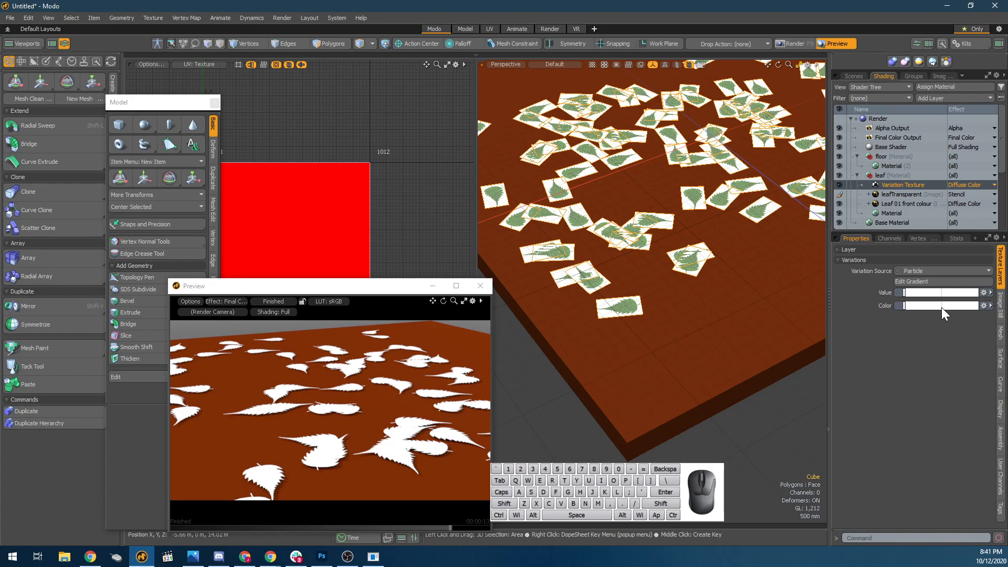
pyautogui.click(985, 305)
pyautogui.click(984, 317)
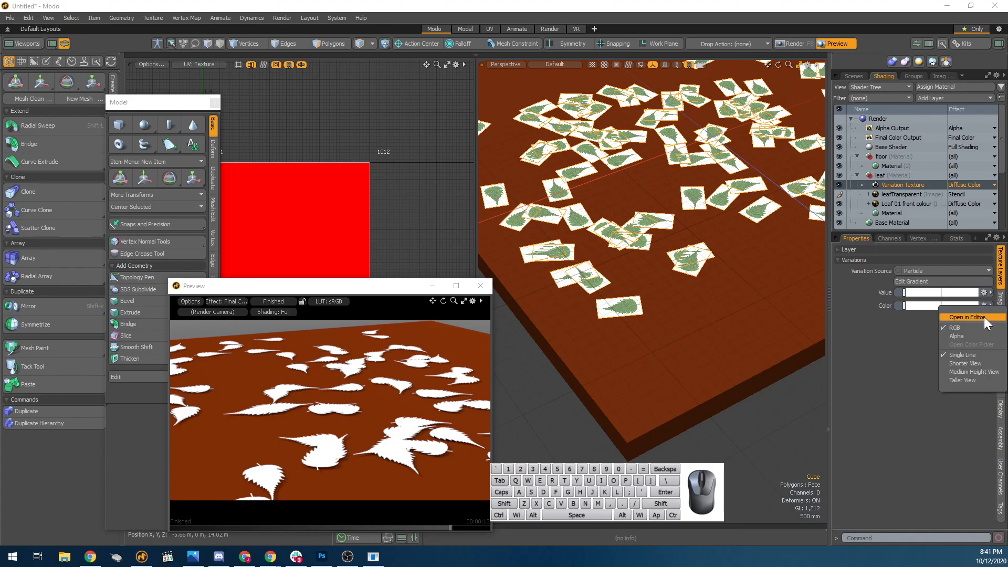
pyautogui.click(944, 282)
pyautogui.moveTo(838, 555); pyautogui.dragTo(696, 250)
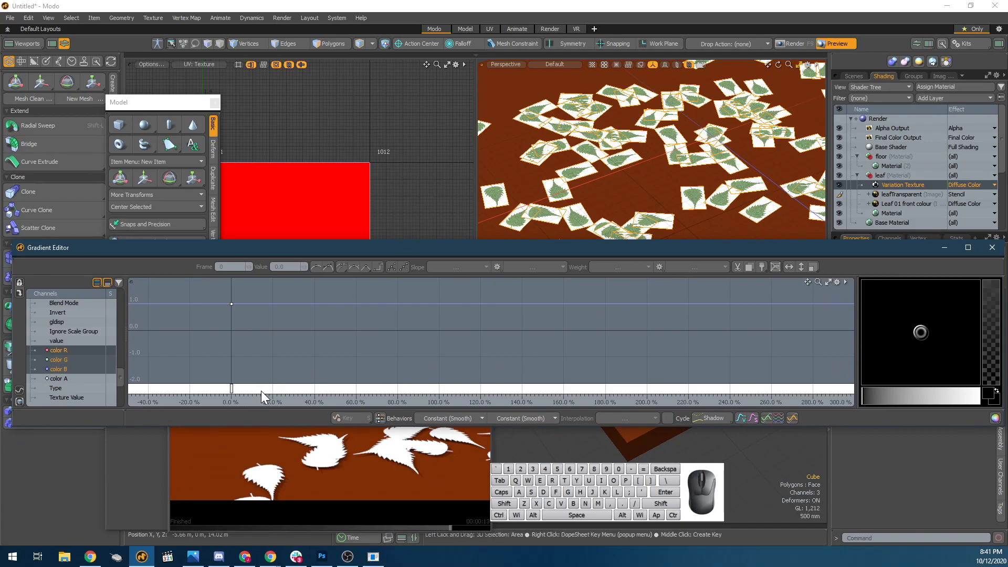
pyautogui.middleClick(348, 391)
pyautogui.moveTo(348, 389); pyautogui.dragTo(439, 397)
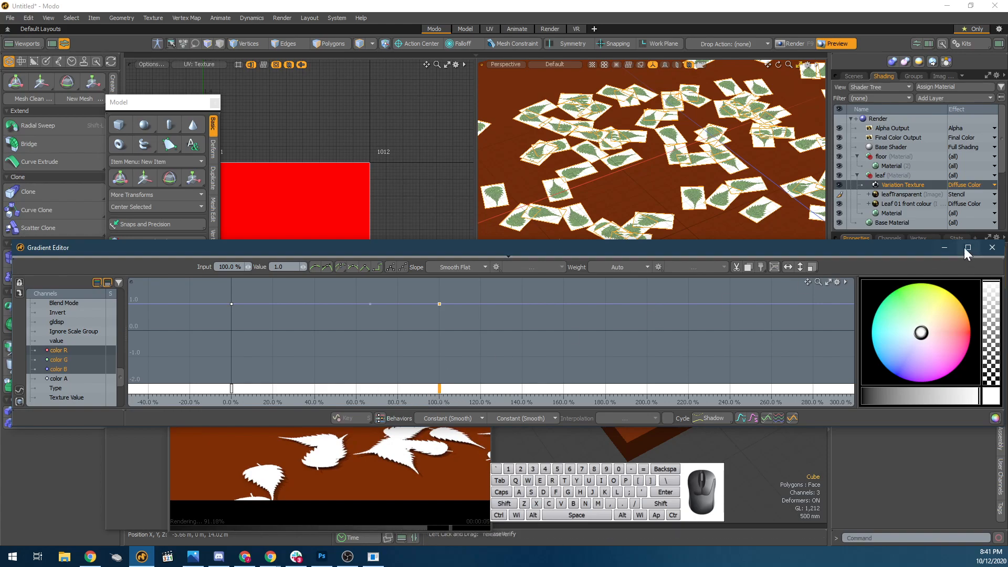
# Add four more keys to the colour gradient, spaced at about 20, 40, 60 and 80 %.
pyautogui.click(232, 387)
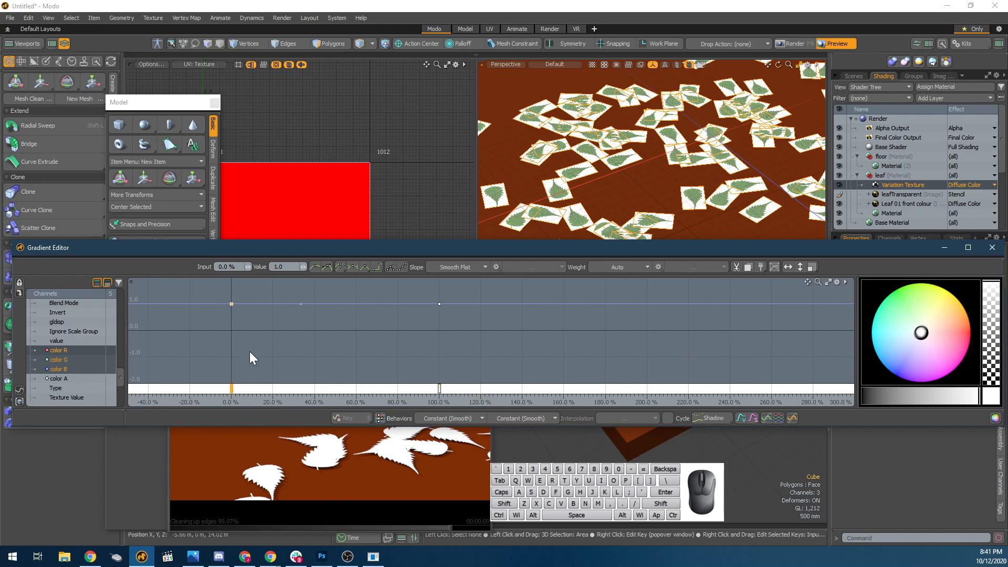
pyautogui.click(313, 388)
pyautogui.click(385, 390)
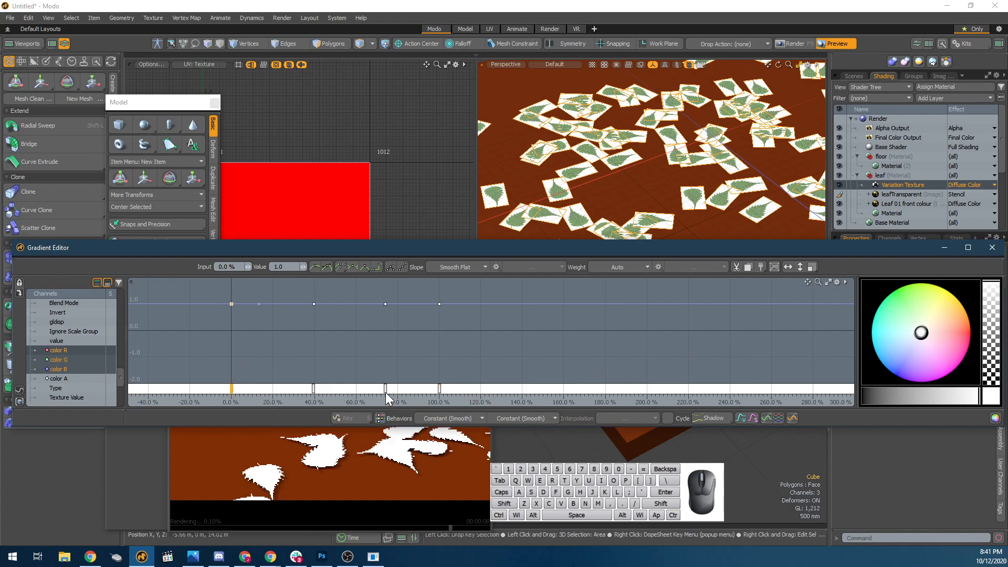
pyautogui.click(276, 387)
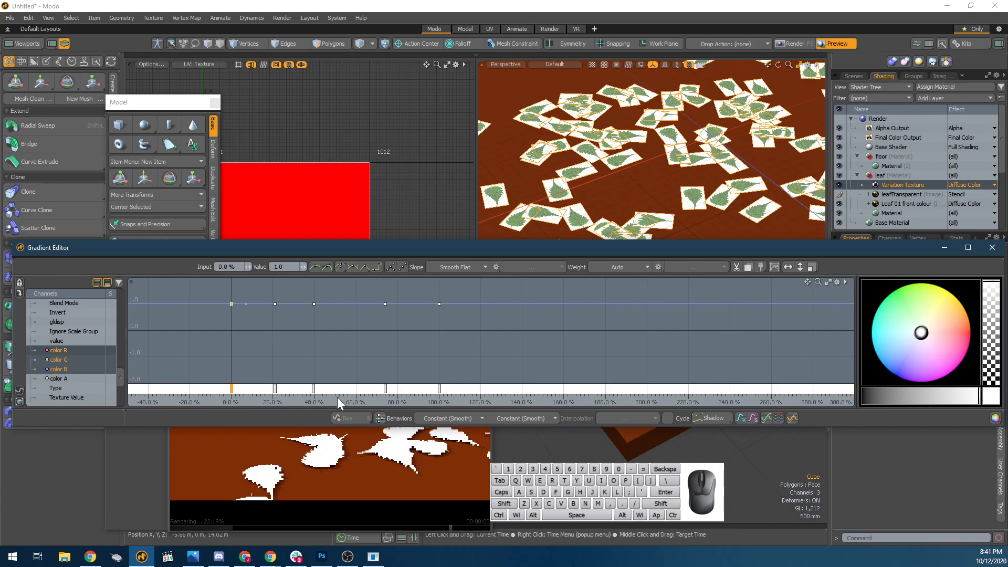
pyautogui.click(348, 388)
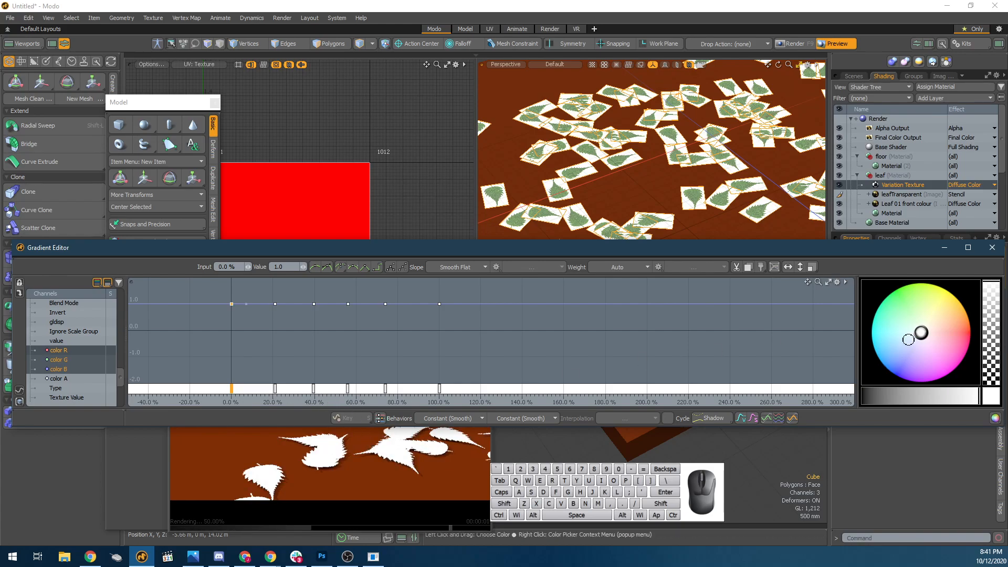
pyautogui.click(348, 391)
pyautogui.moveTo(348, 392); pyautogui.dragTo(400, 392)
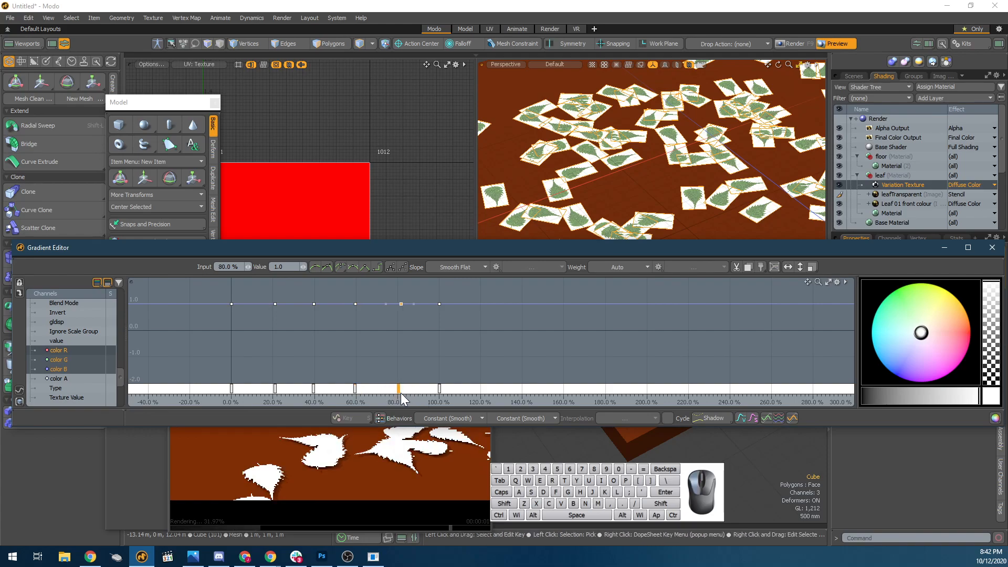
pyautogui.moveTo(274, 391); pyautogui.dragTo(272, 391)
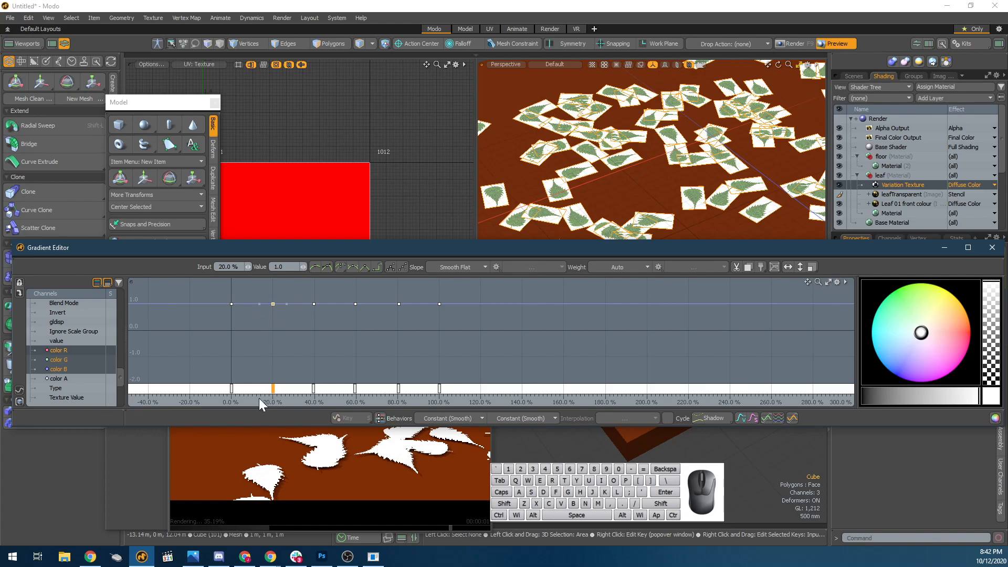
# Colour the gradient keys at 20, 40 and 60 % red, orange and yellow respectively.
pyautogui.moveTo(923, 334)
pyautogui.mouseDown()
pyautogui.moveTo(948, 346)
pyautogui.moveTo(970, 330)
pyautogui.mouseUp()
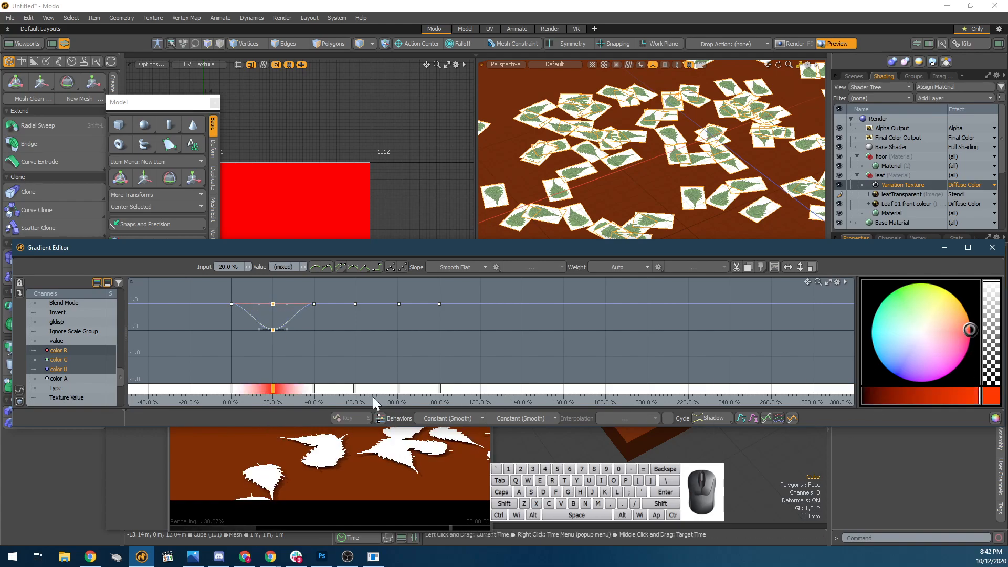
pyautogui.click(314, 390)
pyautogui.moveTo(950, 311)
pyautogui.mouseDown()
pyautogui.moveTo(966, 310)
pyautogui.moveTo(942, 288)
pyautogui.mouseUp()
pyautogui.click(355, 389)
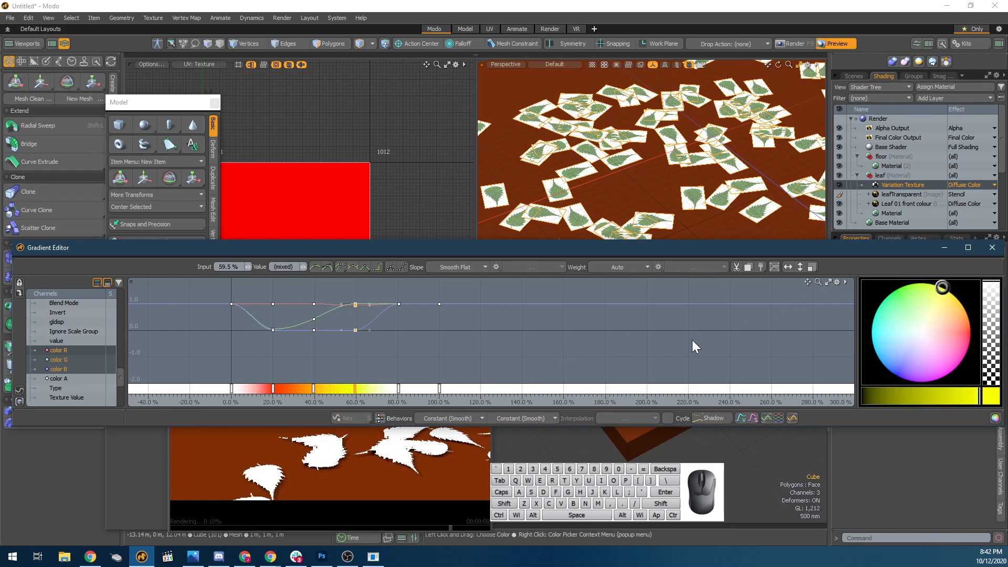
# Colour the gradient key at about 80 % green and the key at 100 % dark brown.
pyautogui.click(399, 390)
pyautogui.moveTo(921, 332); pyautogui.dragTo(869, 267)
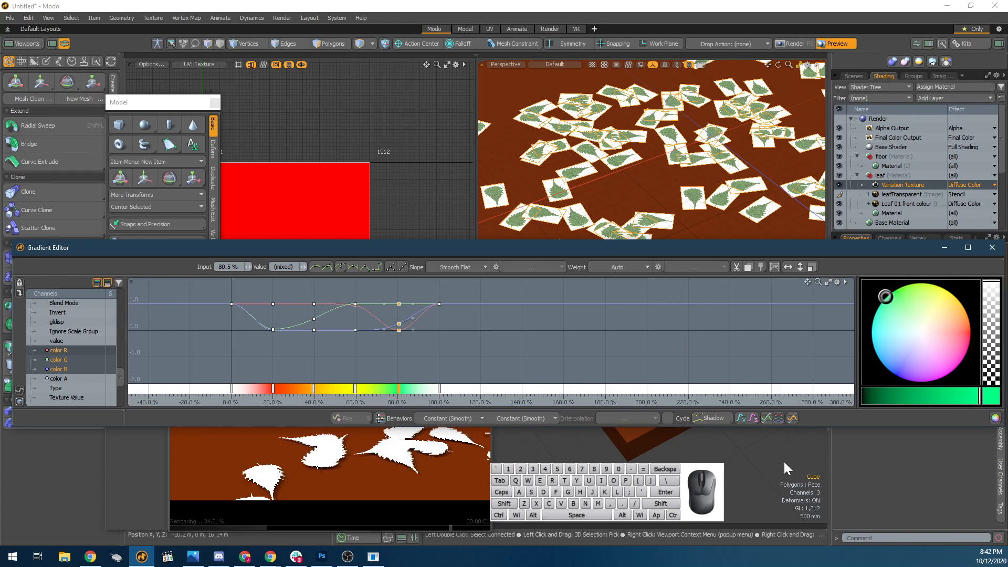
pyautogui.click(438, 386)
pyautogui.click(439, 386)
pyautogui.moveTo(923, 334); pyautogui.dragTo(1003, 344)
pyautogui.moveTo(977, 396); pyautogui.dragTo(910, 396)
pyautogui.moveTo(961, 348); pyautogui.dragTo(968, 339)
pyautogui.moveTo(911, 397); pyautogui.dragTo(888, 396)
pyautogui.moveTo(941, 339); pyautogui.dragTo(984, 320)
pyautogui.moveTo(886, 398); pyautogui.dragTo(871, 397)
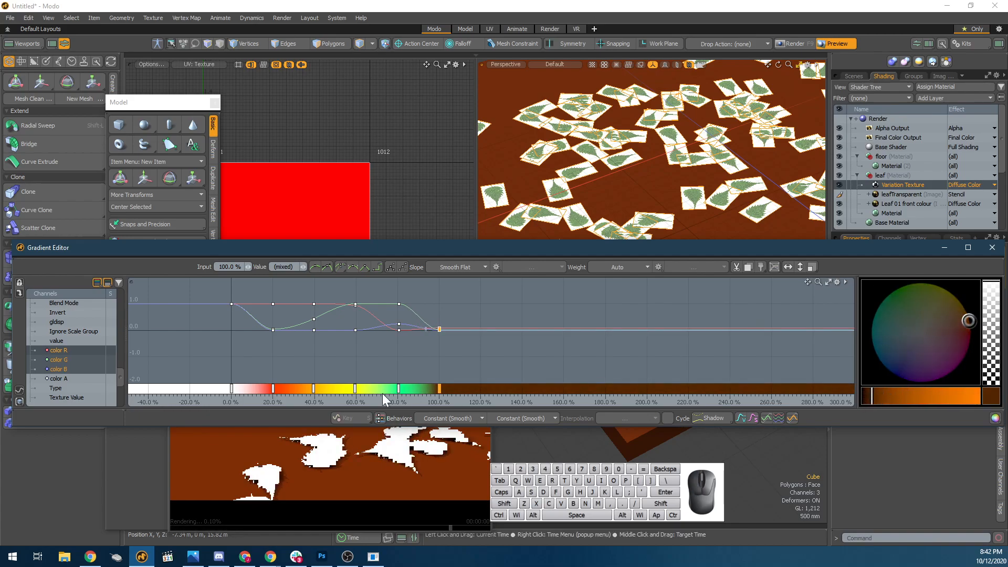
# Colour the gradient key at 0 % dark green.
pyautogui.click(232, 388)
pyautogui.moveTo(921, 332); pyautogui.dragTo(887, 289)
pyautogui.moveTo(900, 396); pyautogui.dragTo(869, 397)
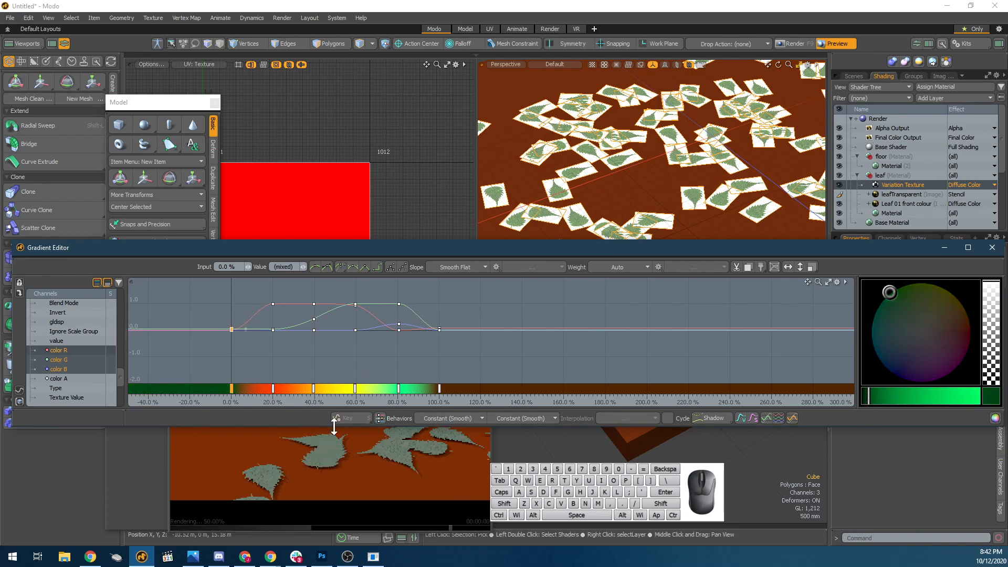
# Recolour the gradient key at about 80 % dark red and close the Gradient Editor.
pyautogui.click(398, 392)
pyautogui.click(398, 388)
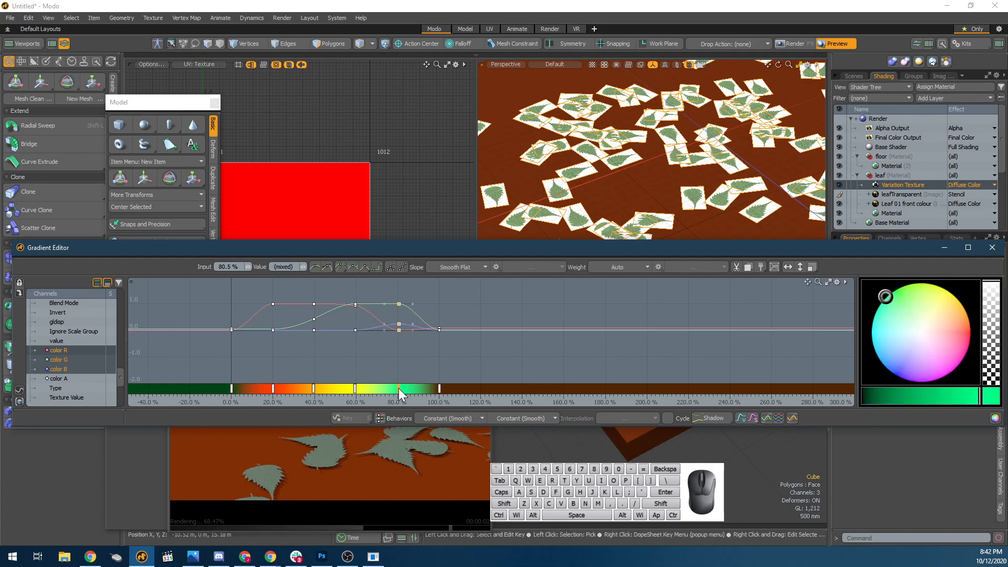
pyautogui.click(934, 351)
pyautogui.moveTo(933, 351); pyautogui.dragTo(1003, 338)
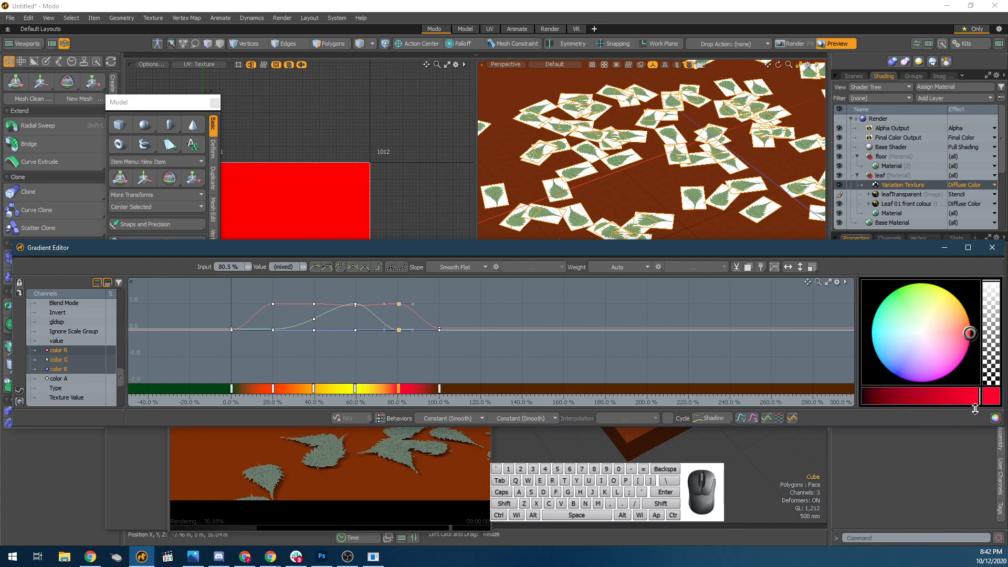
pyautogui.moveTo(899, 396); pyautogui.dragTo(919, 400)
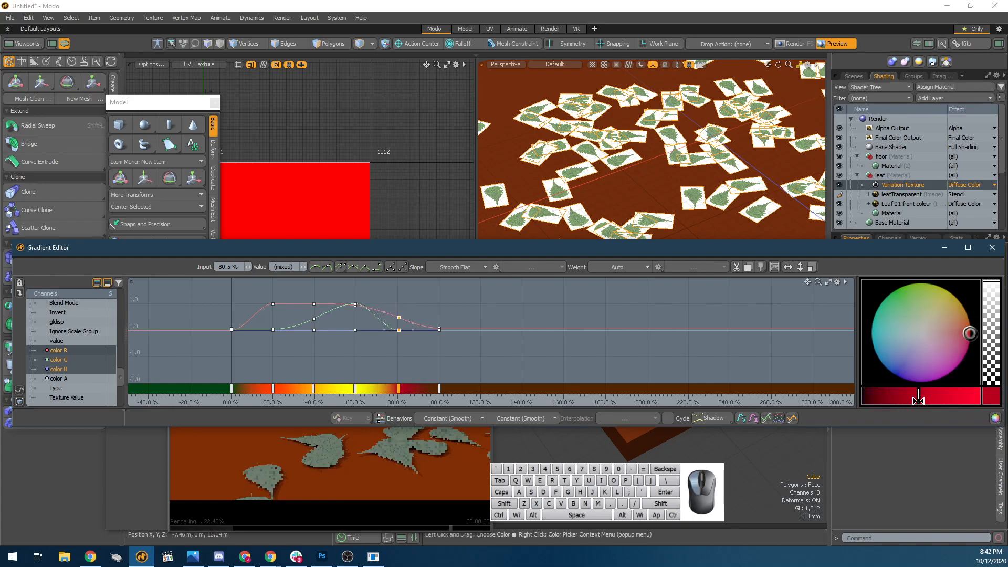
pyautogui.click(953, 477)
pyautogui.click(1003, 250)
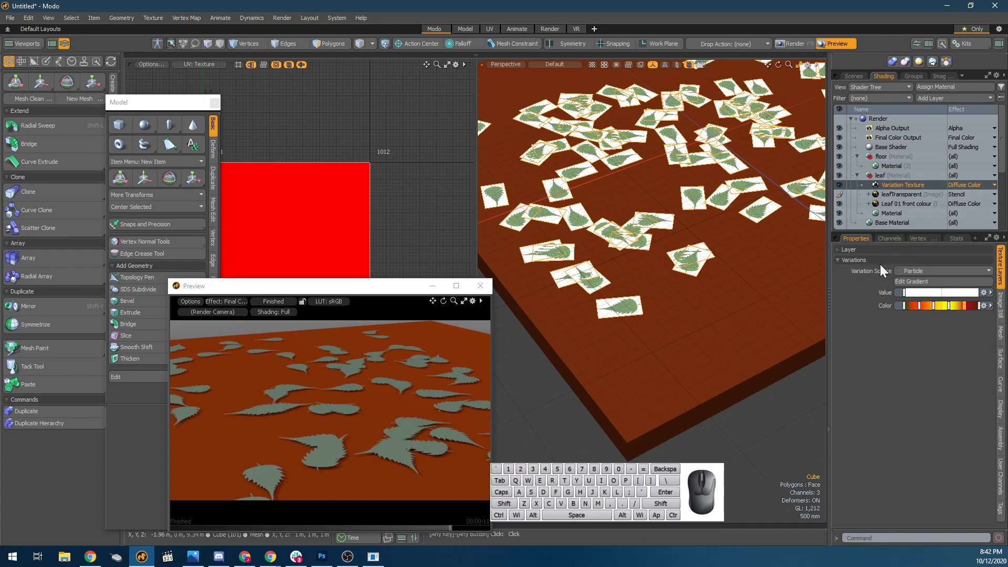
# Set the Variation Texture's Variation Source to Mesh Part so each leaf gets its own colour.
pyautogui.click(867, 271)
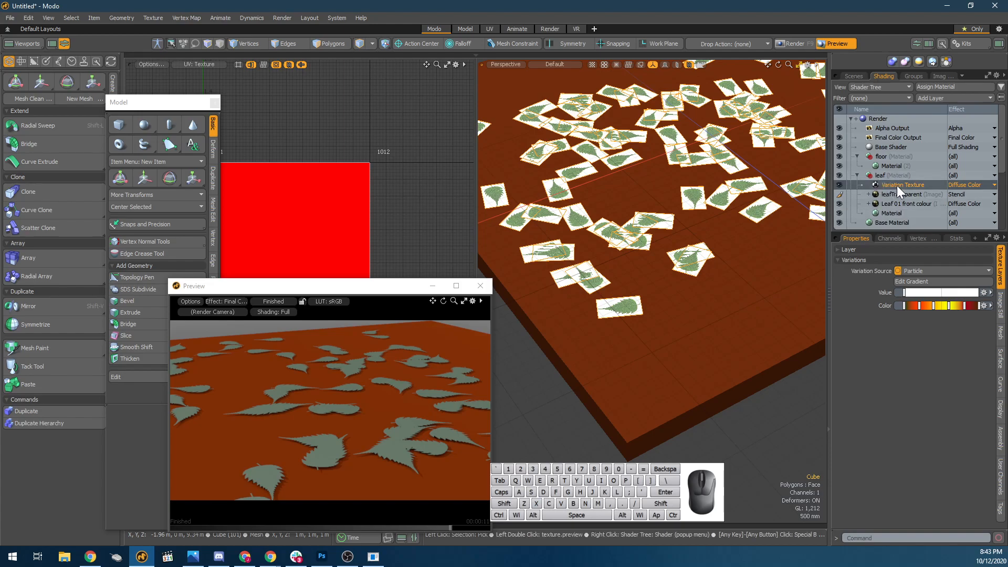
pyautogui.click(941, 270)
pyautogui.click(946, 278)
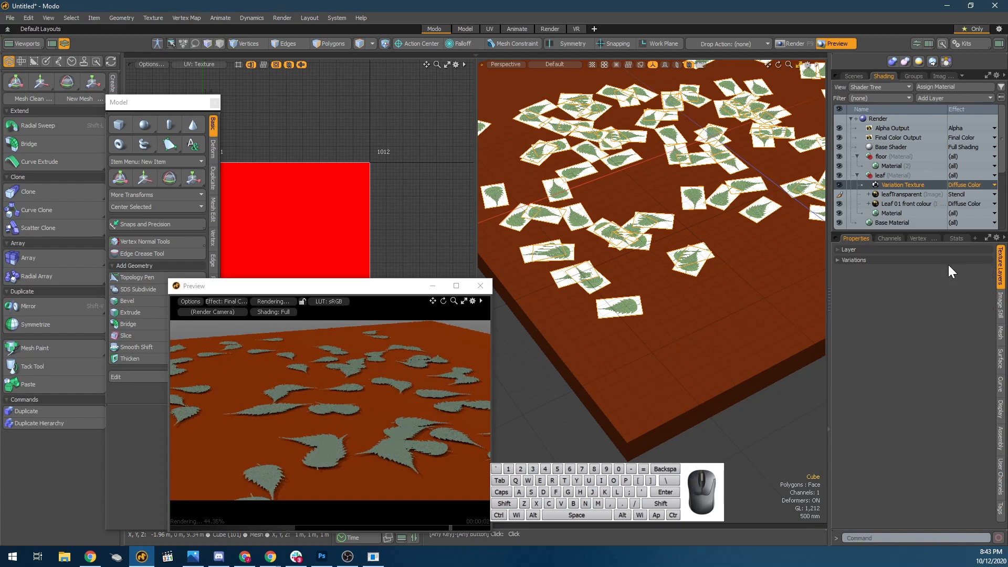
pyautogui.click(949, 262)
pyautogui.click(949, 270)
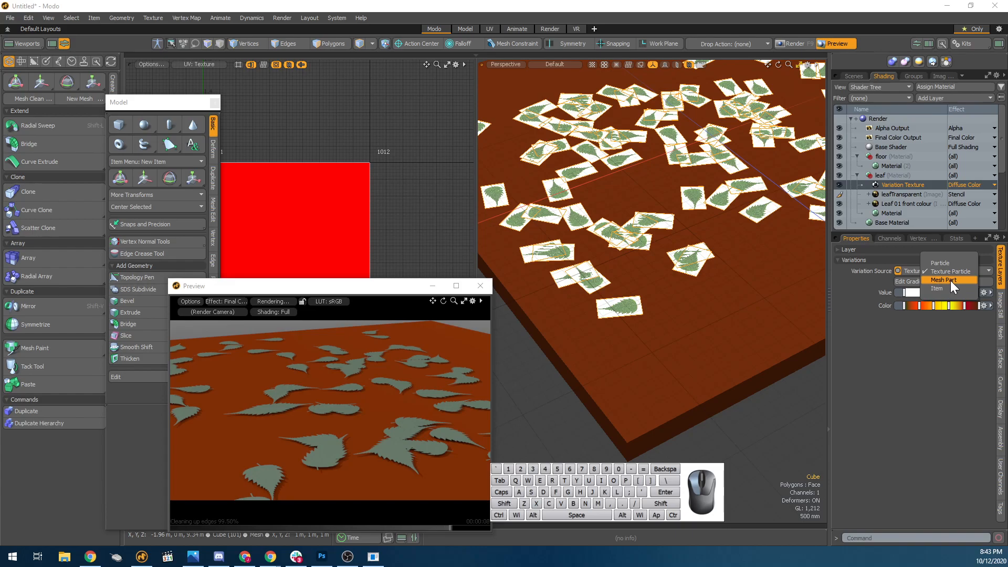
pyautogui.click(950, 281)
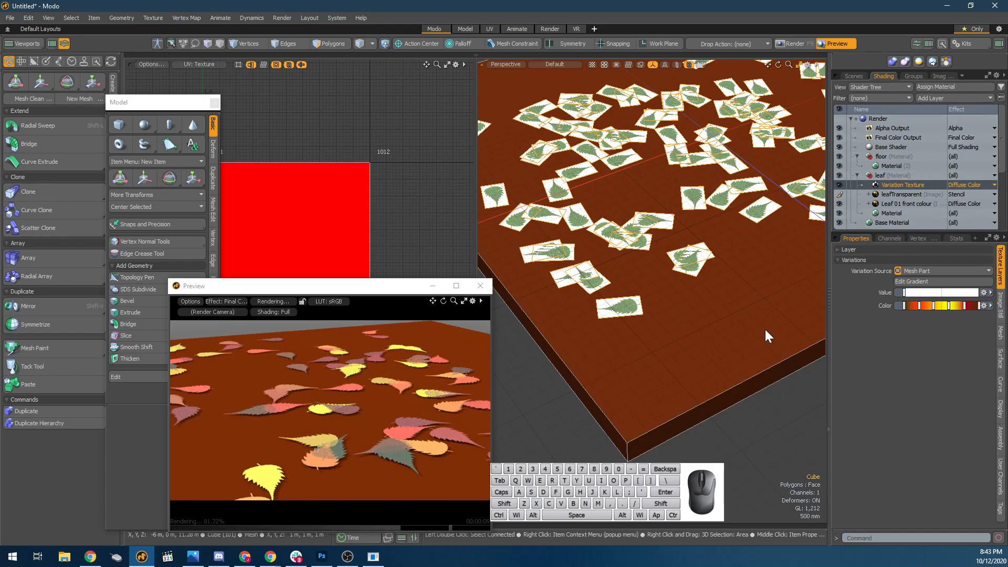
pyautogui.scroll(3, 370, 437)
pyautogui.keyDown('alt'); pyautogui.moveTo(378, 416); pyautogui.dragTo(387, 448); pyautogui.keyUp('alt')
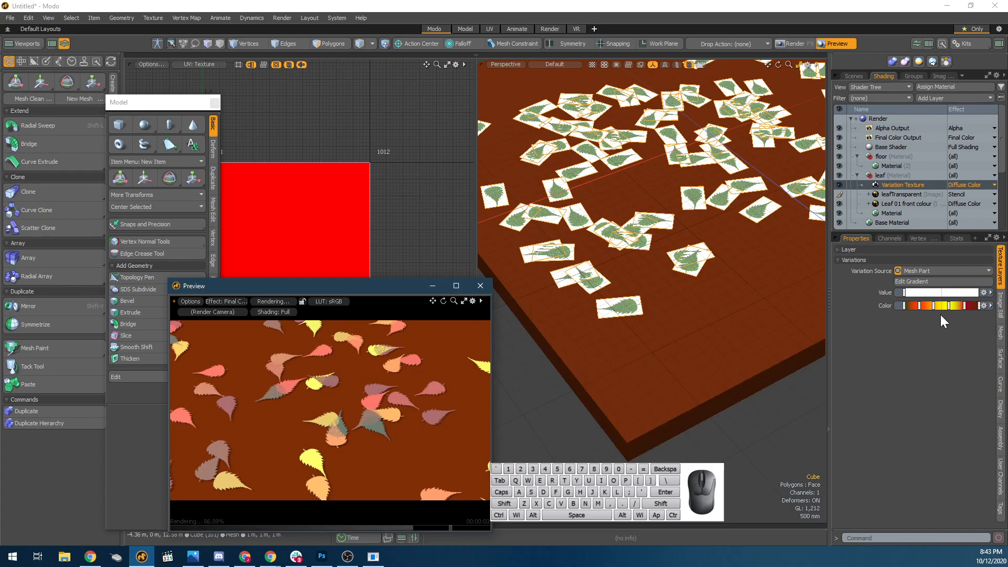
pyautogui.scroll(5, 342, 408)
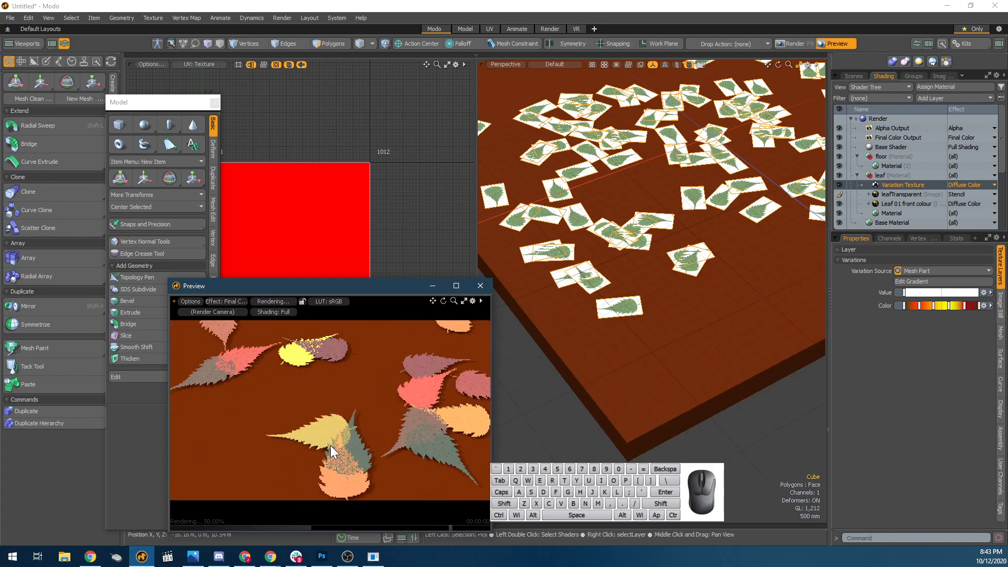
# Show the Variation Texture's layer settings and set its Blend Mode to Add.
pyautogui.click(876, 251)
pyautogui.click(877, 247)
pyautogui.click(877, 247)
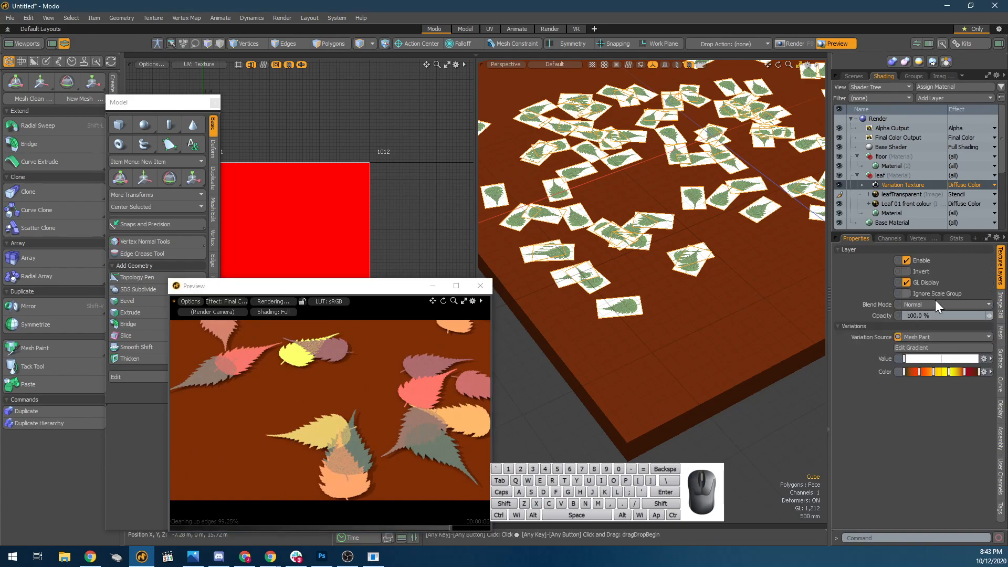
pyautogui.click(936, 306)
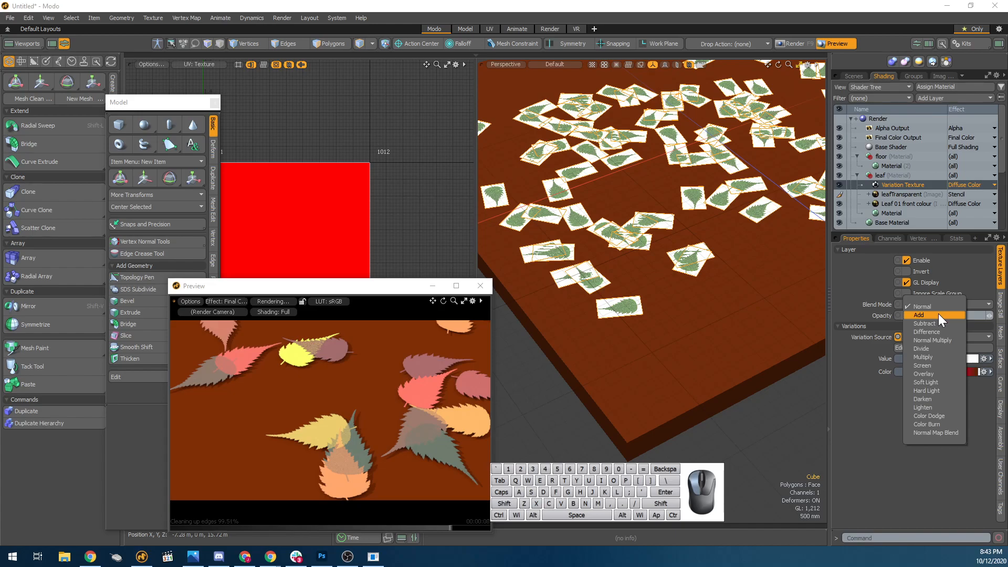
pyautogui.click(940, 313)
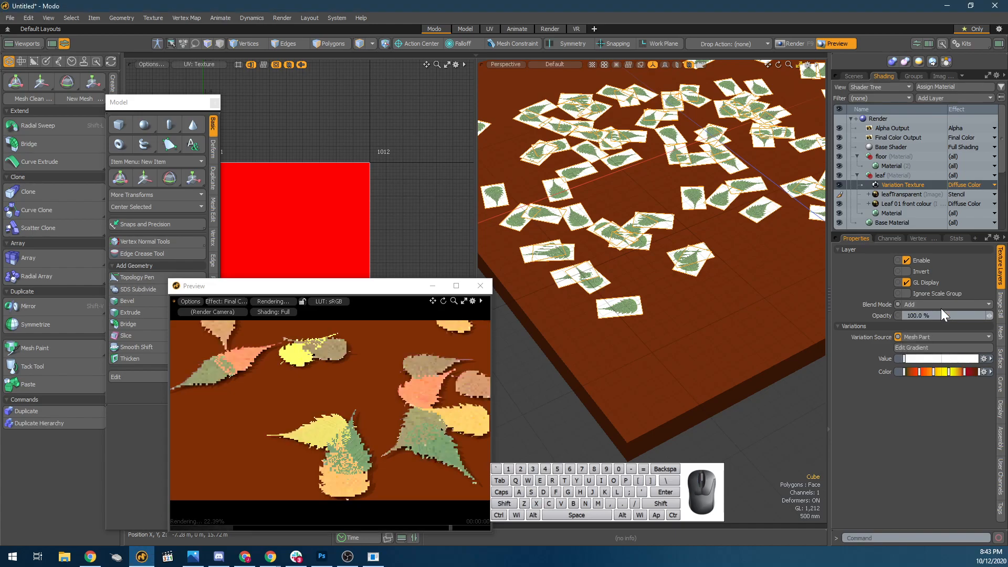
# Try the Subtract and Difference blend modes on the Variation Texture, return to Add and inspect a leaf up close.
pyautogui.click(941, 305)
pyautogui.click(941, 310)
pyautogui.click(940, 303)
pyautogui.click(940, 310)
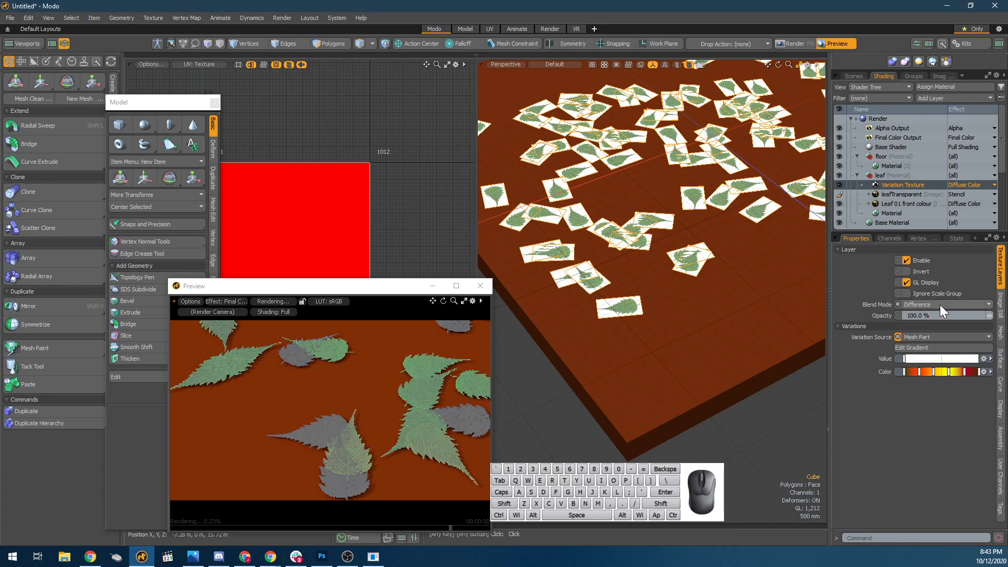
pyautogui.click(939, 304)
pyautogui.click(933, 288)
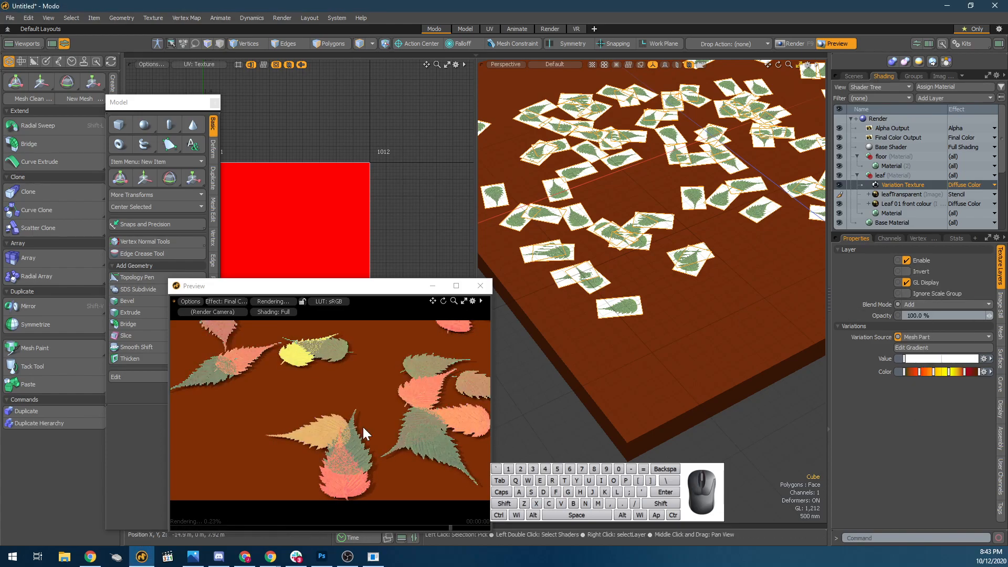
pyautogui.scroll(4, 385, 404)
pyautogui.keyDown('alt'); pyautogui.moveTo(358, 472); pyautogui.dragTo(341, 412); pyautogui.keyUp('alt')
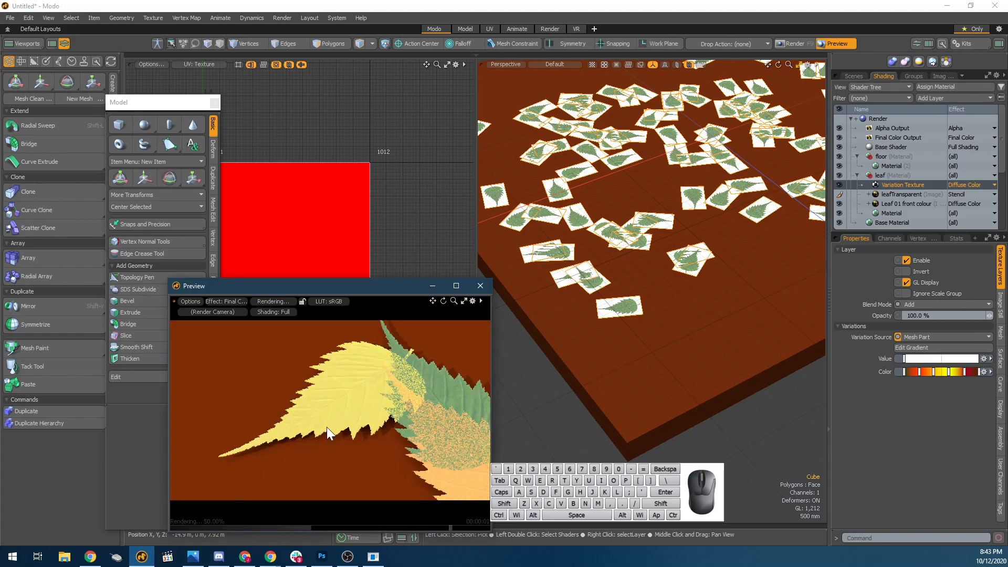
# Try the Multiply, Overlay, Soft Light and Hard Light blend modes on the Variation Texture.
pyautogui.click(938, 306)
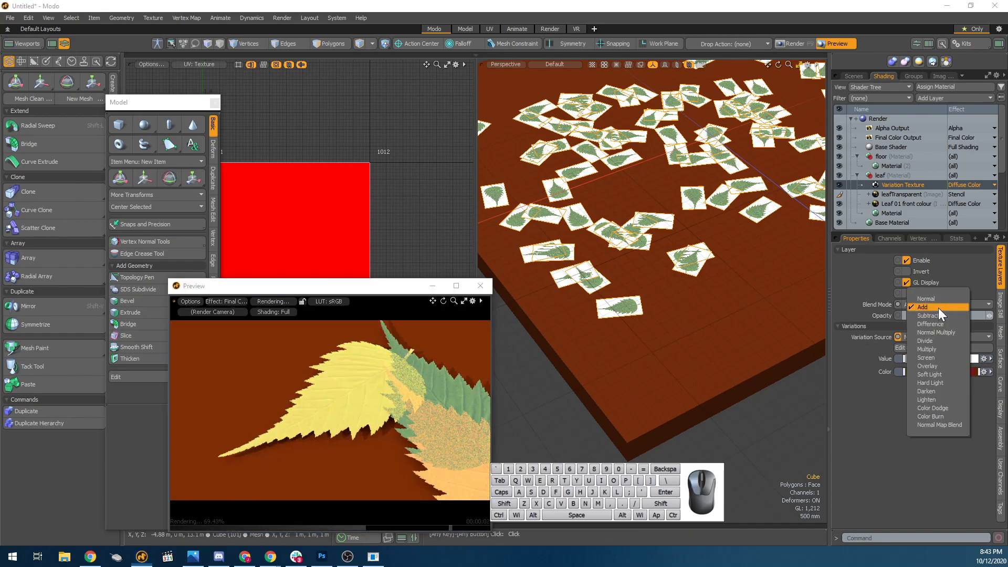
pyautogui.click(947, 350)
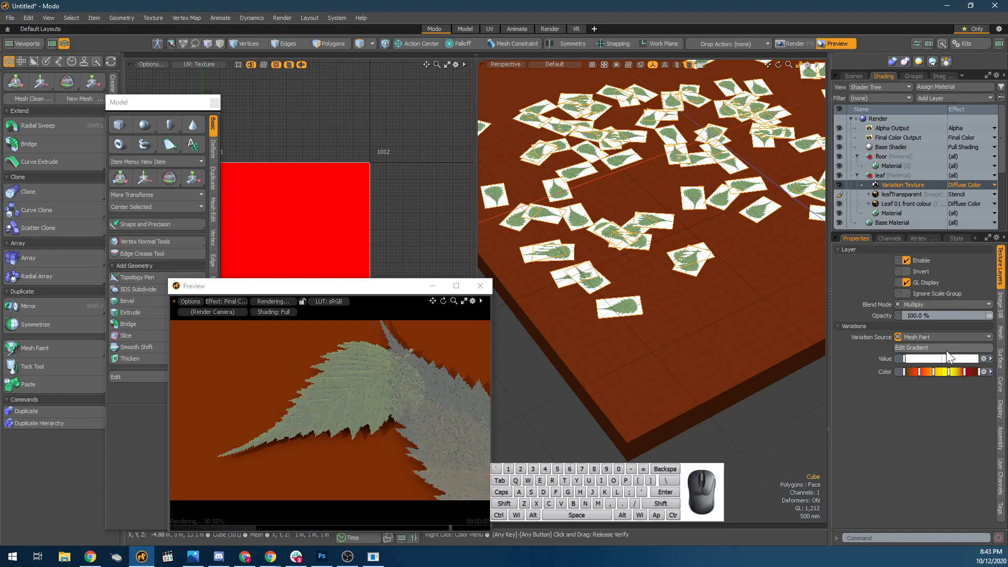
pyautogui.click(950, 307)
pyautogui.click(956, 323)
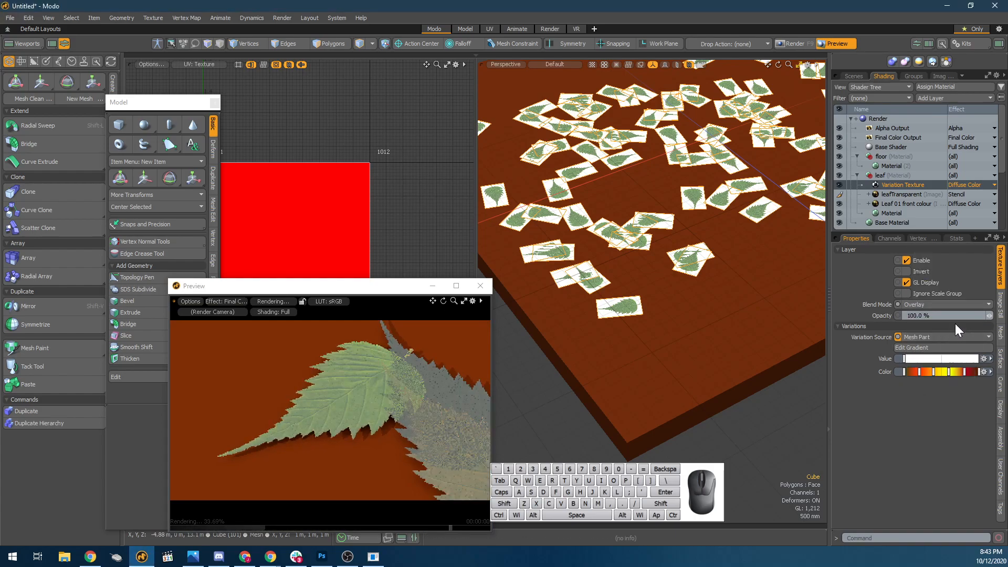
pyautogui.click(940, 305)
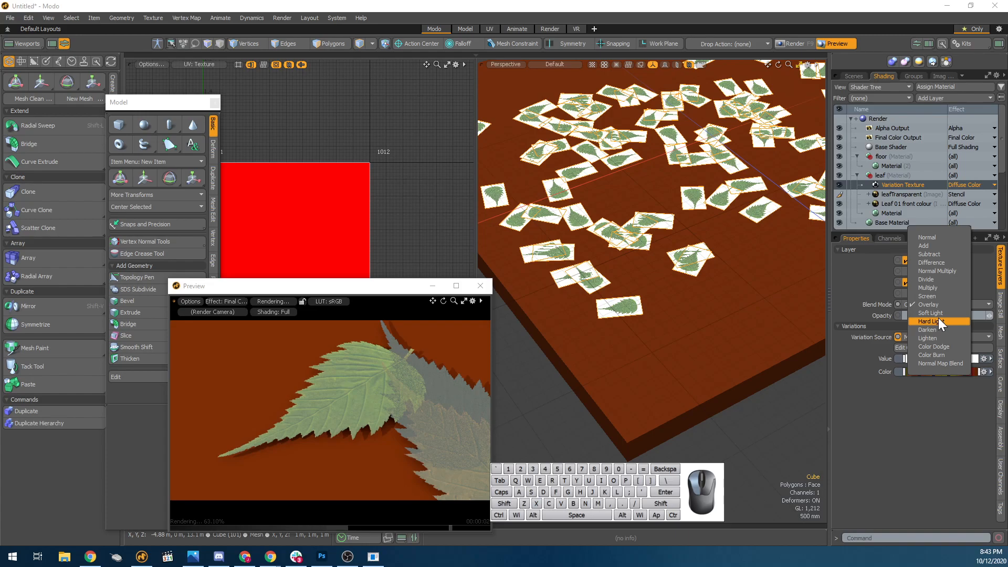
pyautogui.click(941, 313)
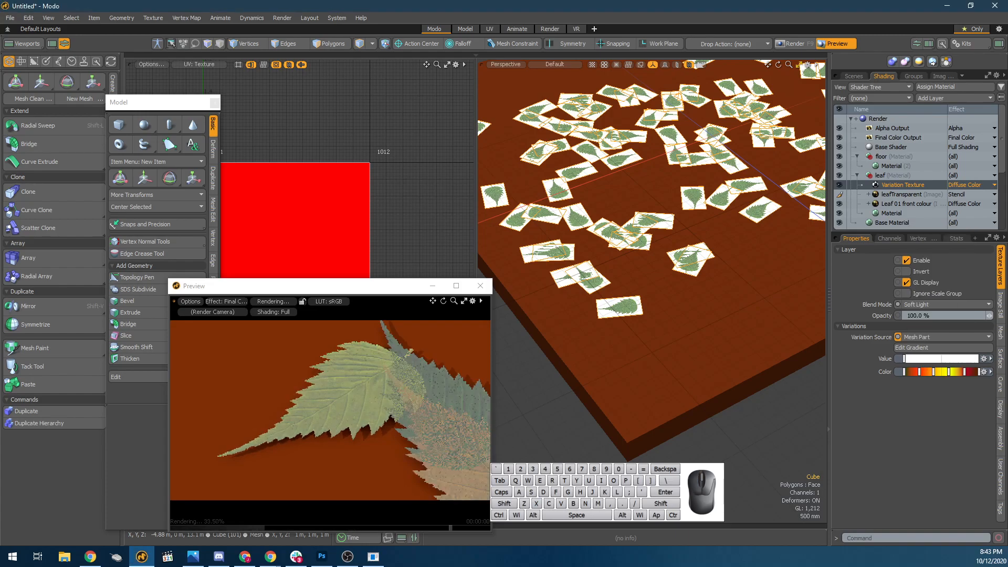
pyautogui.click(942, 305)
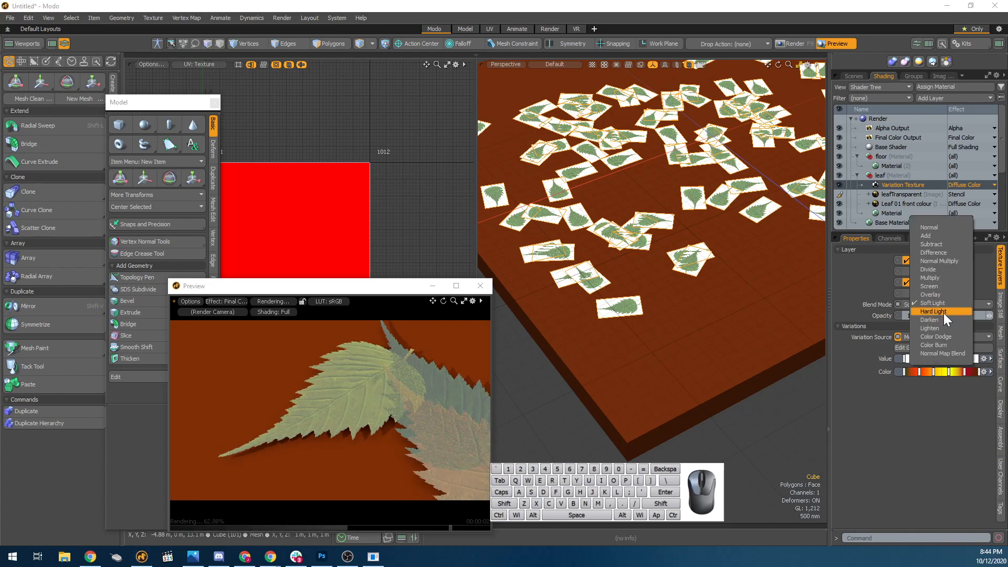
pyautogui.click(944, 310)
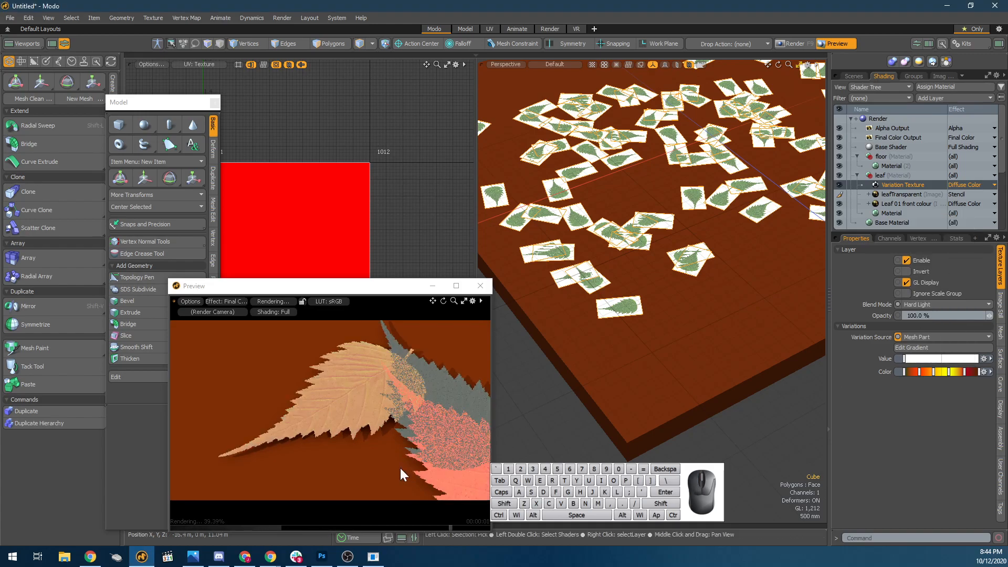
# Compare Add and Multiply as the Variation Texture's blend mode with the whole floor in the preview.
pyautogui.keyDown('alt'); pyautogui.moveTo(415, 428); pyautogui.dragTo(395, 368); pyautogui.keyUp('alt')
pyautogui.click(925, 304)
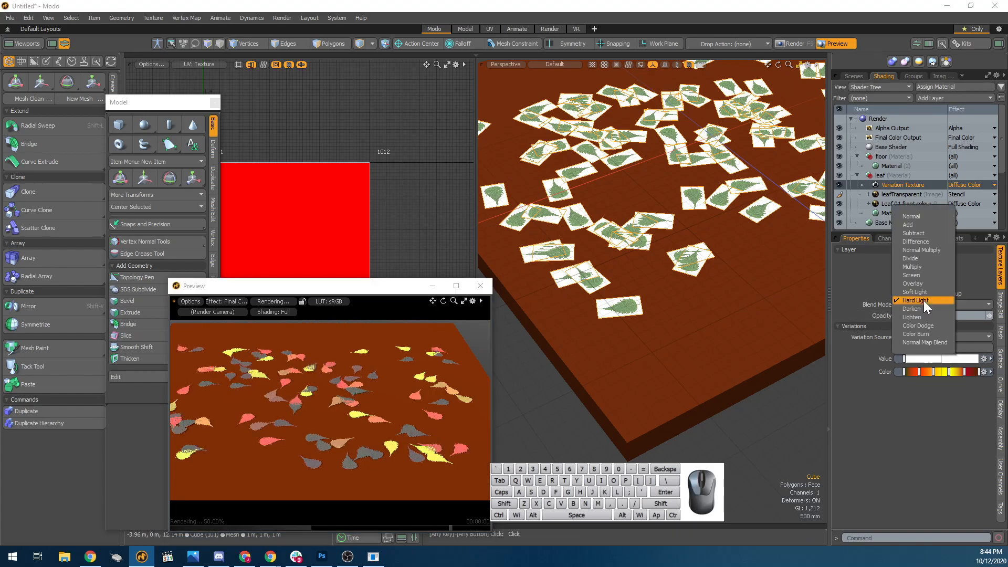
pyautogui.click(937, 223)
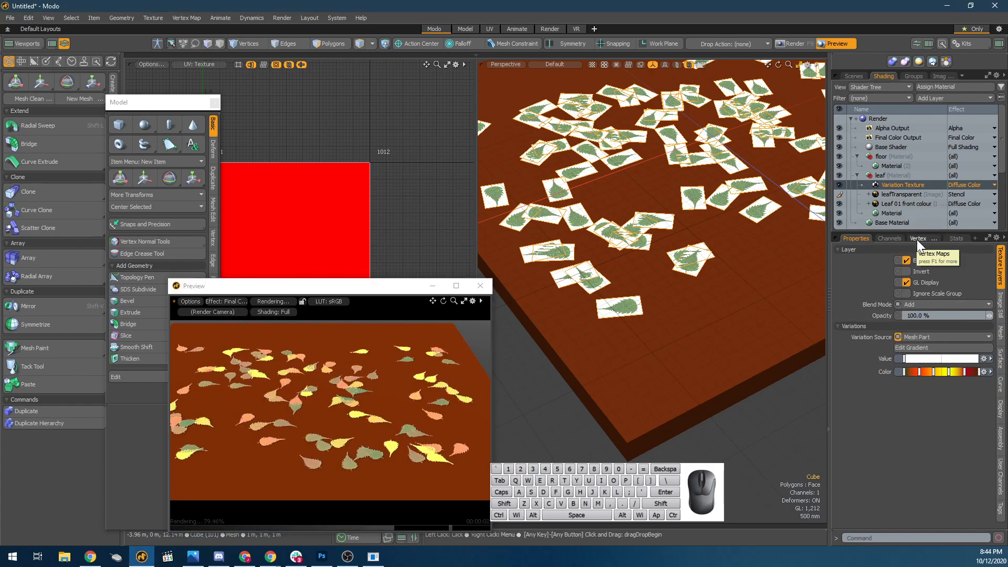
pyautogui.click(943, 305)
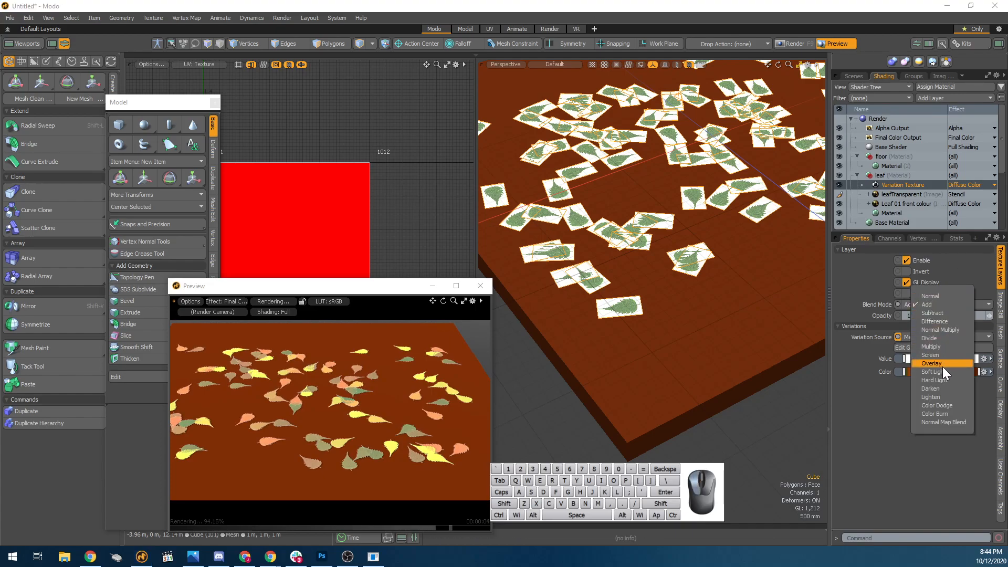
pyautogui.click(937, 346)
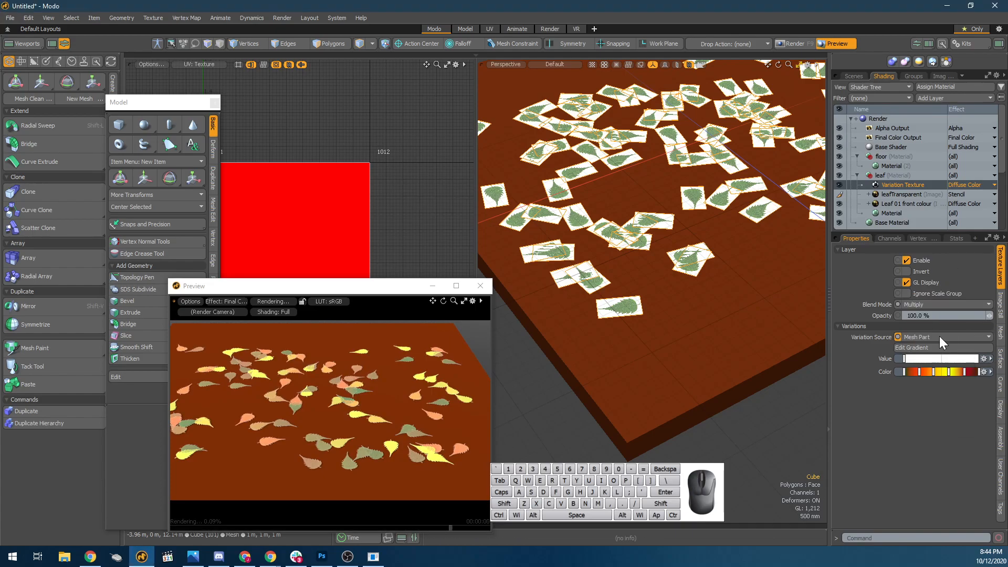
# Hide the Leaf 01 front colour image layer and reselect the Variation Texture layer.
pyautogui.click(840, 203)
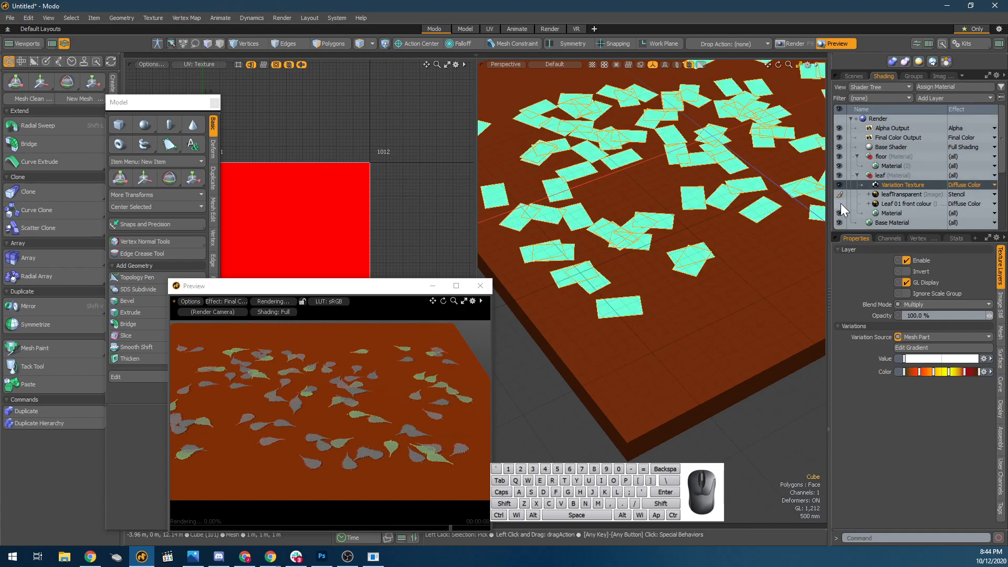
pyautogui.click(903, 176)
pyautogui.rightClick(918, 177)
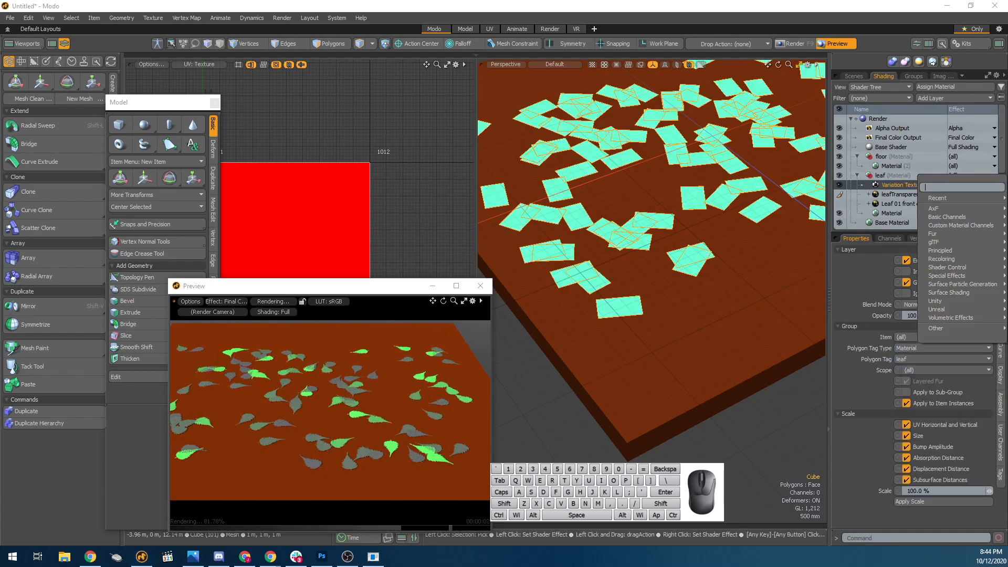
pyautogui.click(896, 187)
pyautogui.click(896, 187)
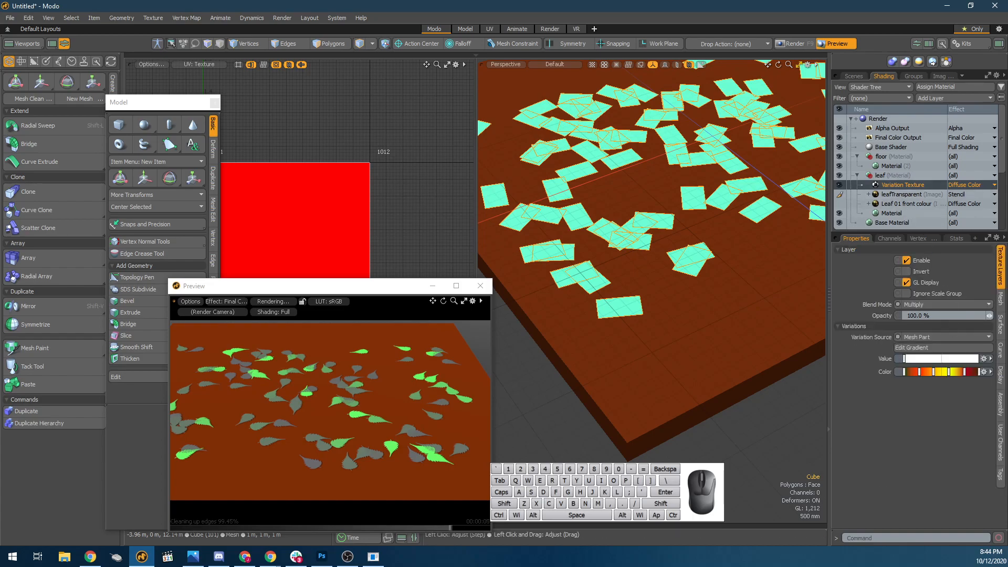
# Set the Variation Texture's Blend Mode to Normal and inspect the leaves in the preview.
pyautogui.click(947, 305)
pyautogui.click(940, 254)
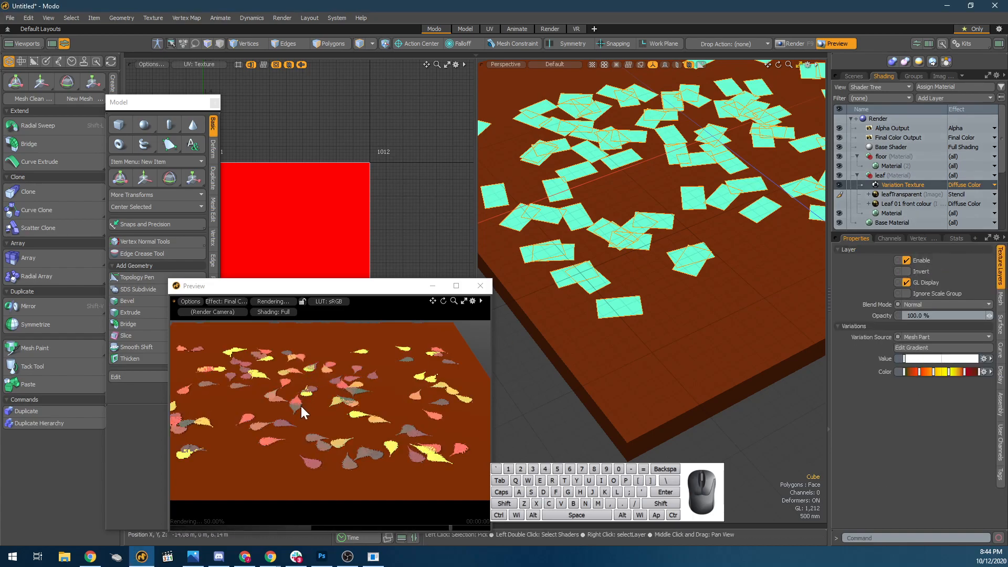
pyautogui.scroll(3, 297, 392)
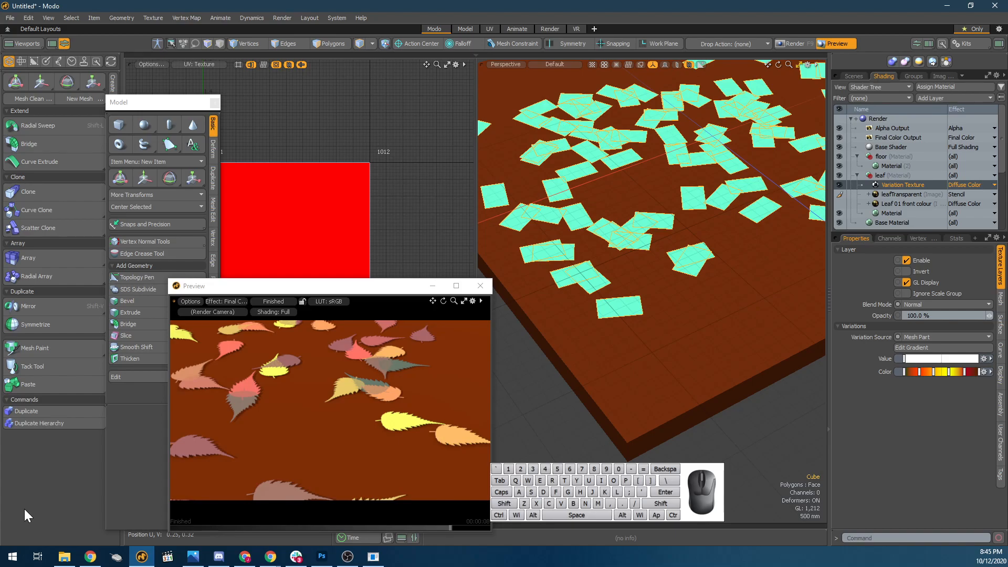
# Close the scattered-leaves scene without saving it, leaving an empty scene.
pyautogui.click(647, 405)
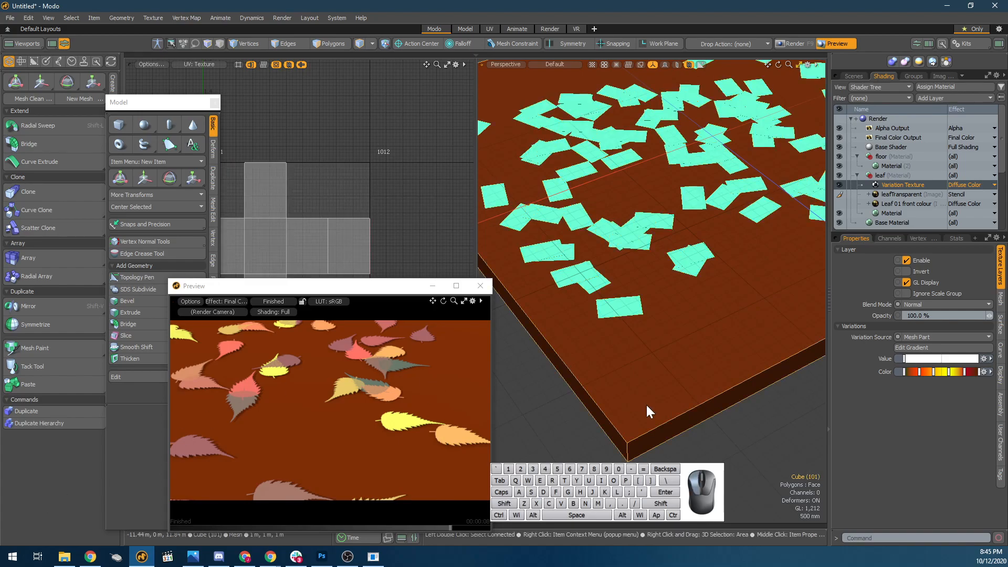
pyautogui.scroll(-2, 634, 393)
pyautogui.hotkey('ctrl', 'w')
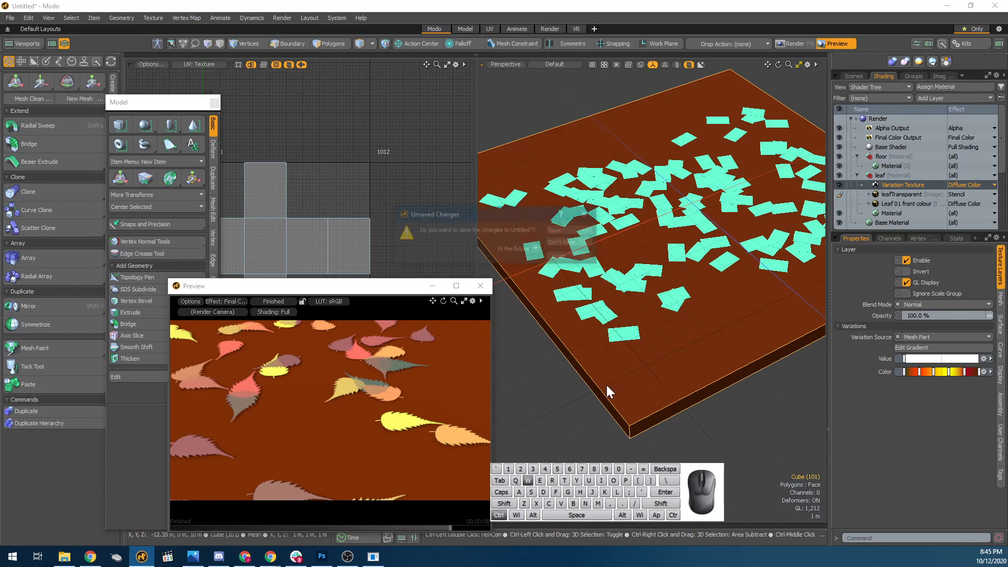
pyautogui.click(571, 242)
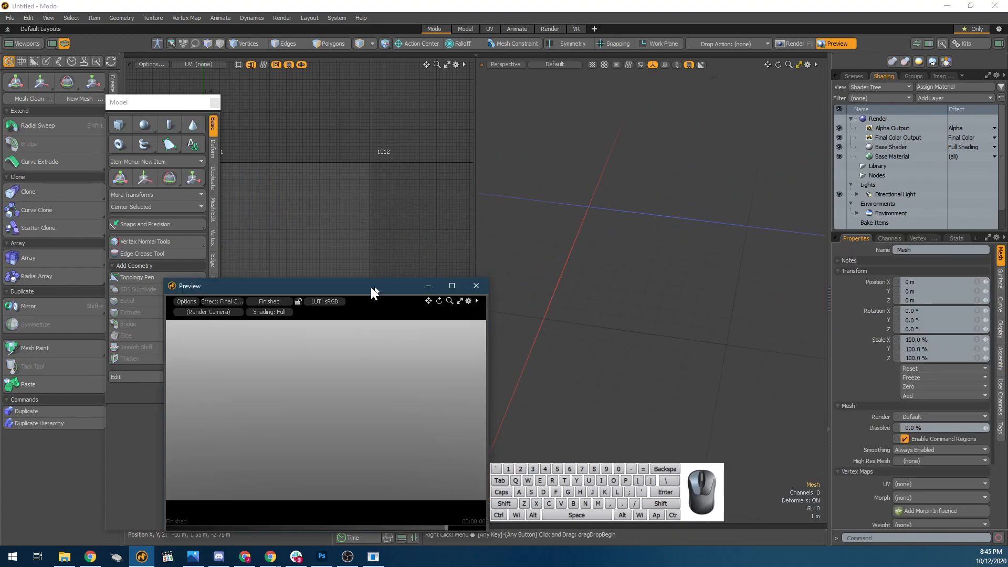
# Add a default sphere to the scene and show it in a single perspective viewport without the UV view.
pyautogui.moveTo(383, 289); pyautogui.dragTo(215, 296)
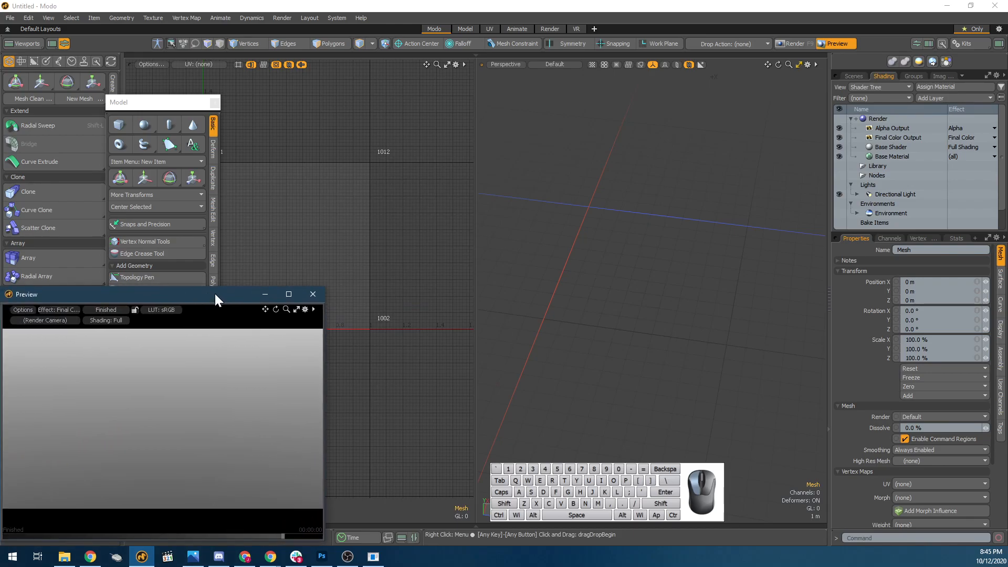
pyautogui.keyDown('shift'); pyautogui.click(143, 128); pyautogui.keyUp('shift')
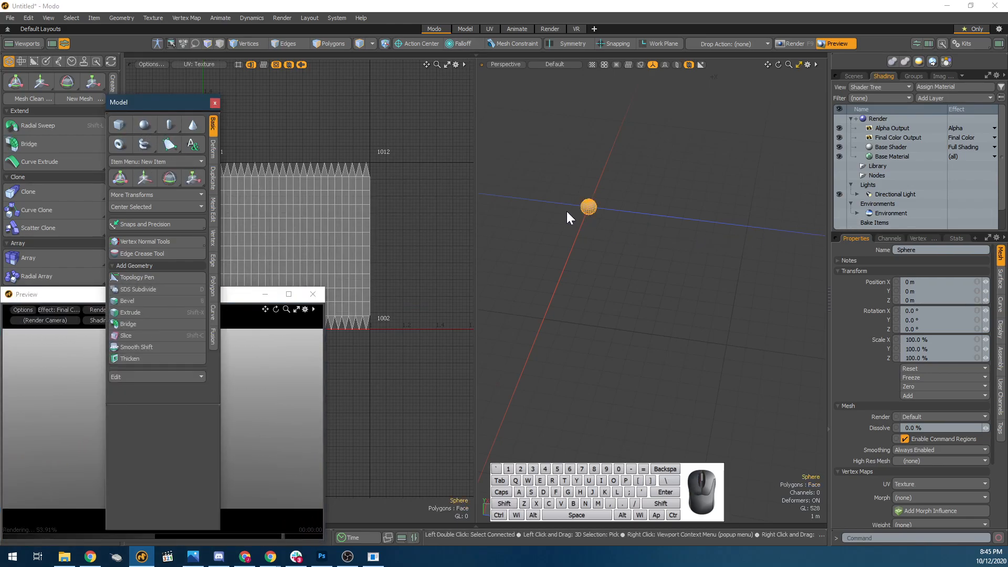
pyautogui.hotkey('shift', 'a')
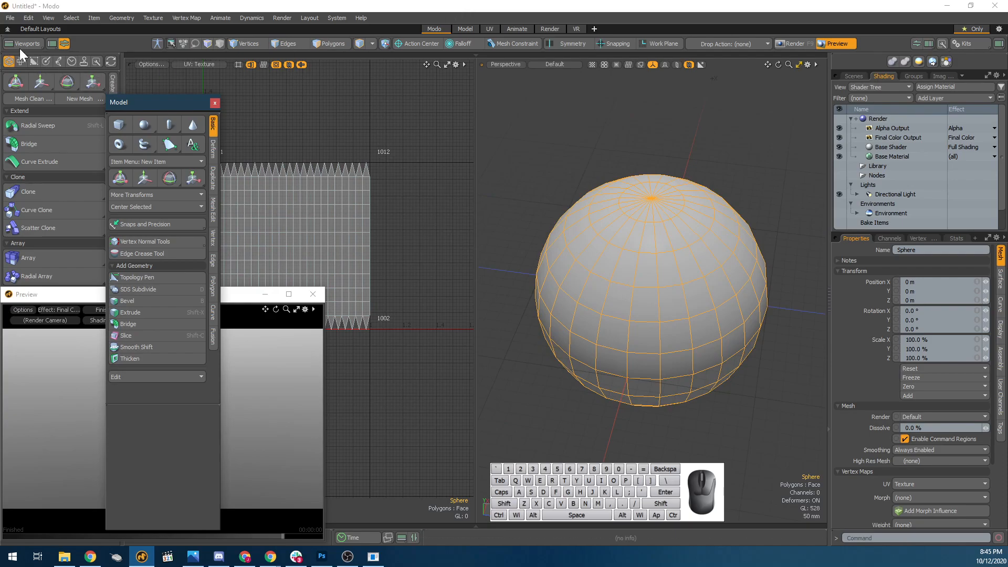
pyautogui.click(64, 43)
pyautogui.keyDown('alt'); pyautogui.moveTo(618, 293); pyautogui.dragTo(547, 279); pyautogui.keyUp('alt')
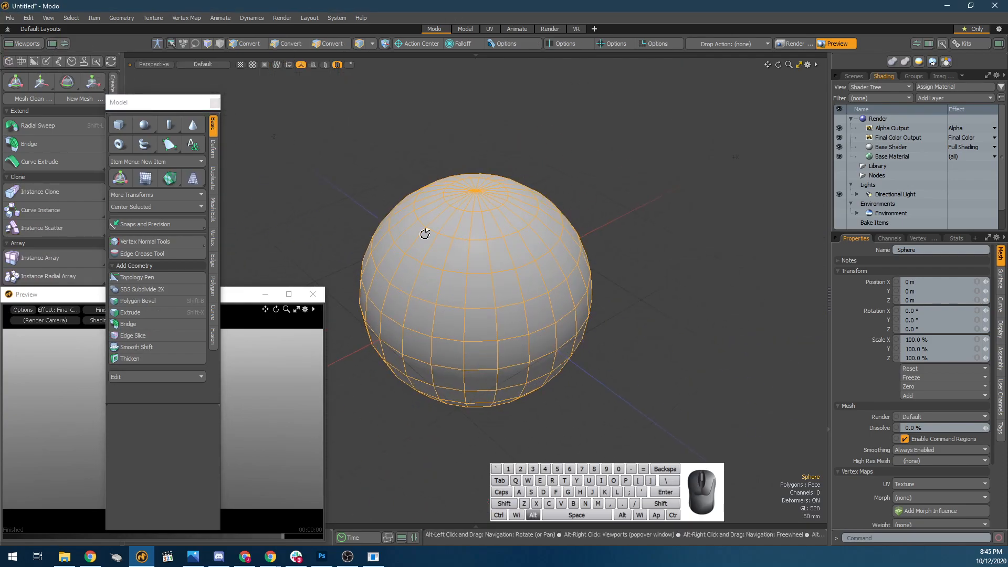
# Close the floating Model palette, reposition the Preview window and frame the sphere in the preview.
pyautogui.click(215, 103)
pyautogui.moveTo(205, 294); pyautogui.dragTo(232, 299)
pyautogui.hotkey('shift', 'a')
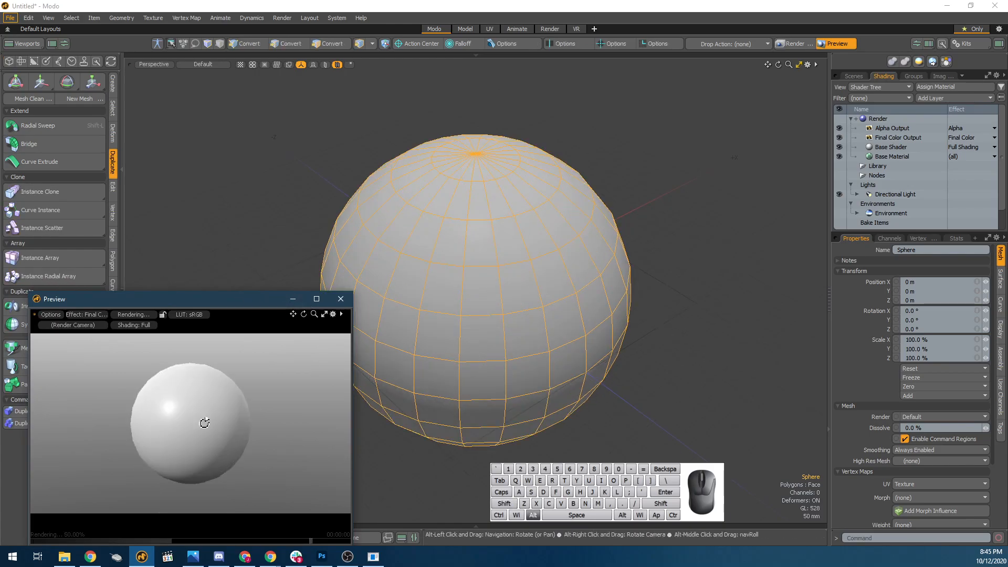
# Convert the sphere to Catmull-Clark subdivision and assign it a material named floor with the offered brown settings.
pyautogui.hotkey('shift', 'Tab')
pyautogui.scroll(-4, 552, 352)
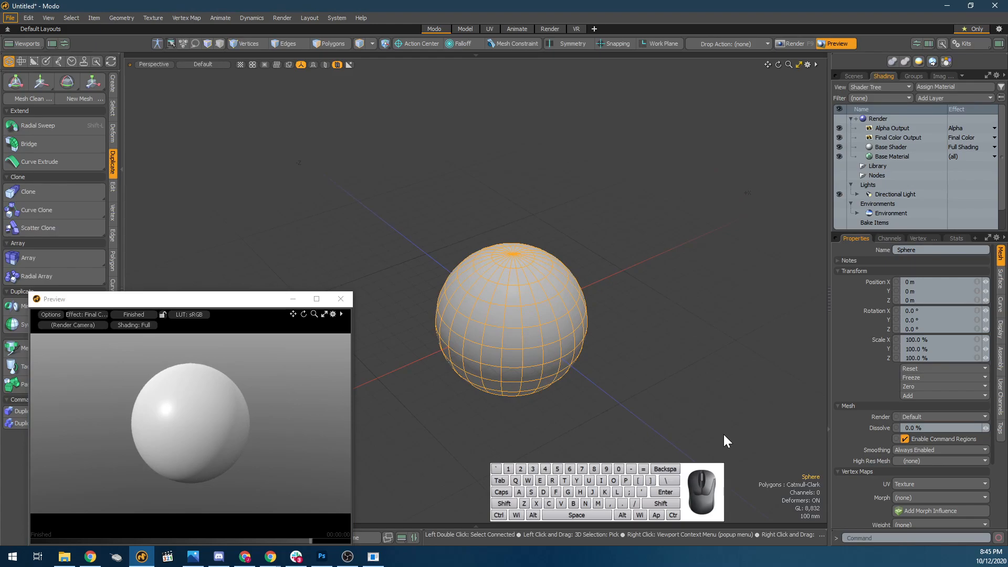
pyautogui.press('m')
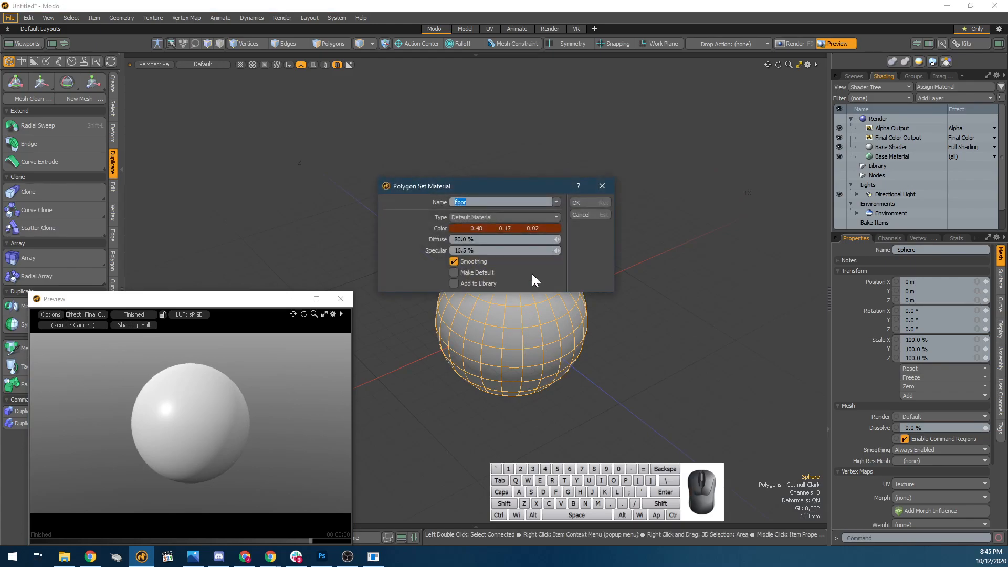
pyautogui.click(578, 203)
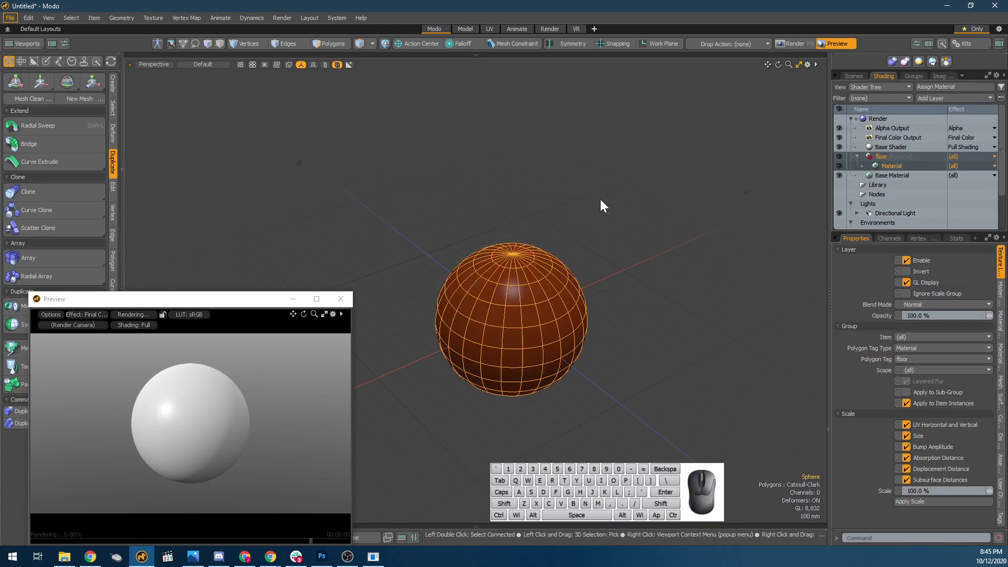
# Add a Dots texture layer above the floor group's Material and view it around the sphere in the preview.
pyautogui.click(910, 168)
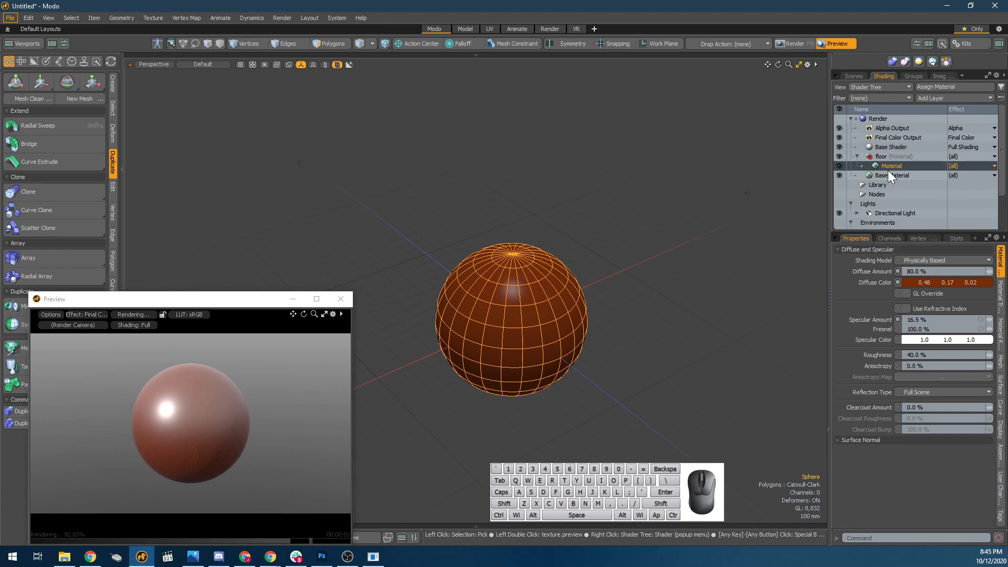
pyautogui.click(953, 99)
pyautogui.moveTo(946, 144)
pyautogui.moveTo(899, 151)
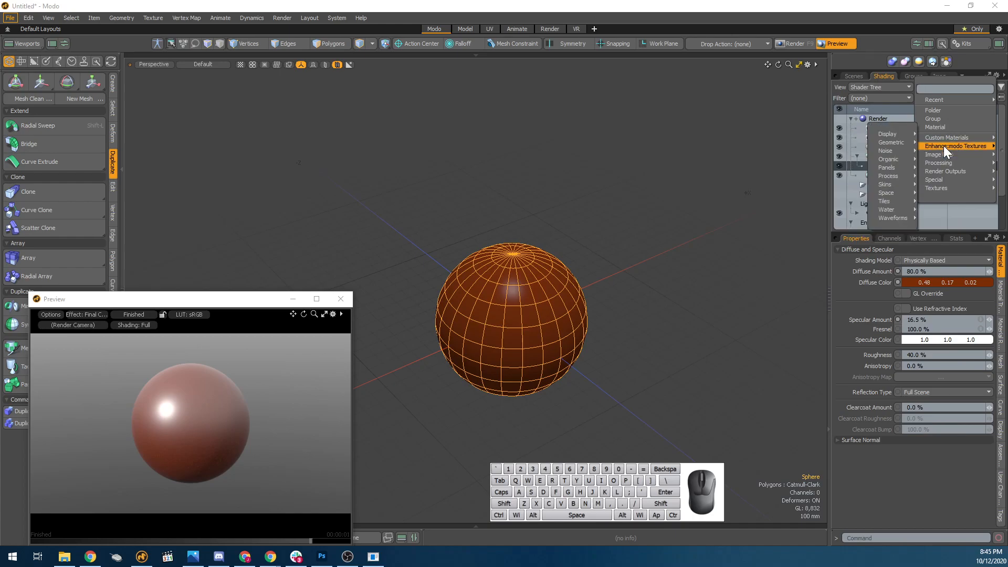
pyautogui.moveTo(938, 190)
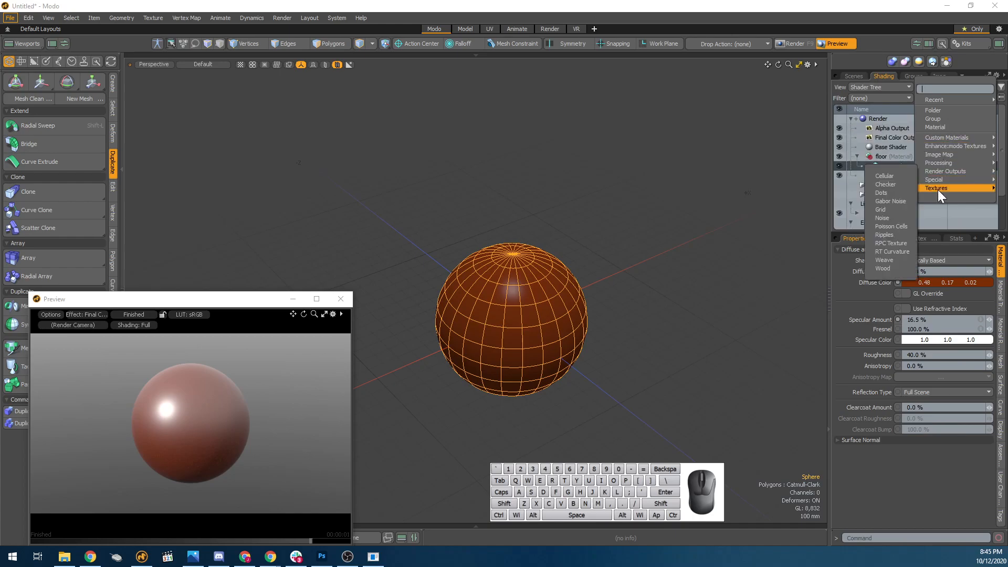
pyautogui.click(894, 192)
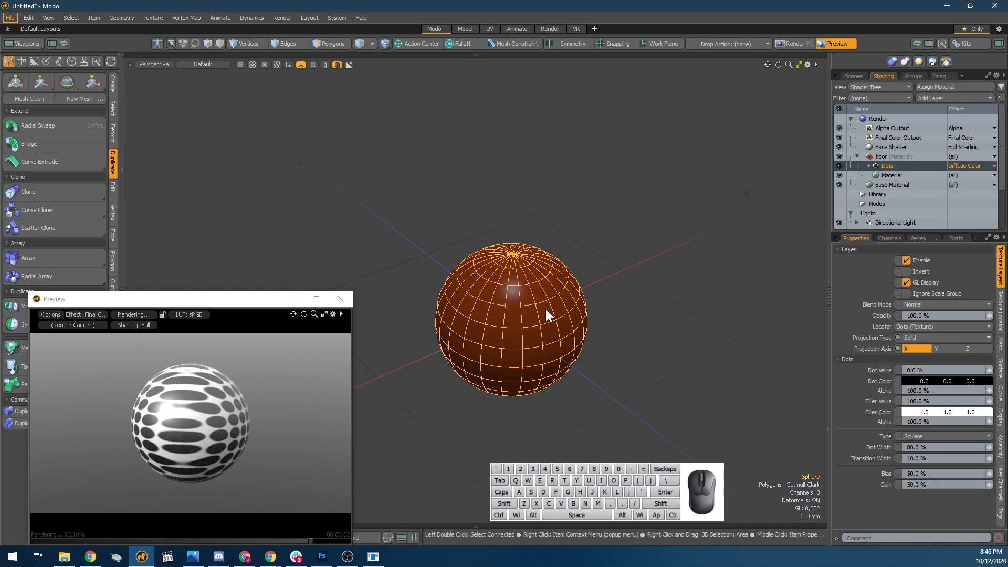
pyautogui.keyDown('alt'); pyautogui.moveTo(210, 404); pyautogui.dragTo(182, 398); pyautogui.keyUp('alt')
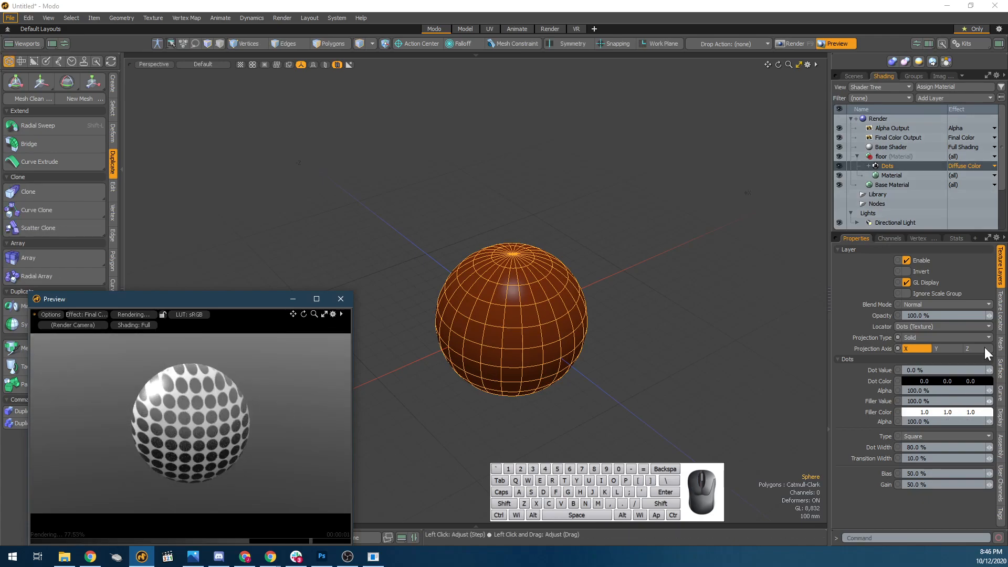
# Set the floor material's Specular Amount and Fresnel to 0% and view the dots closer in the preview.
pyautogui.click(907, 175)
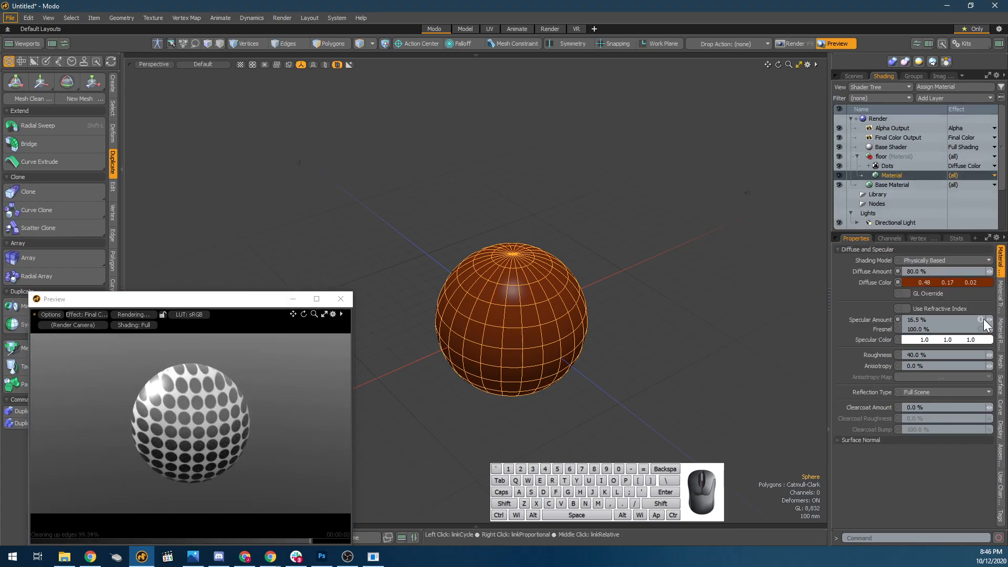
pyautogui.moveTo(990, 329); pyautogui.dragTo(847, 324)
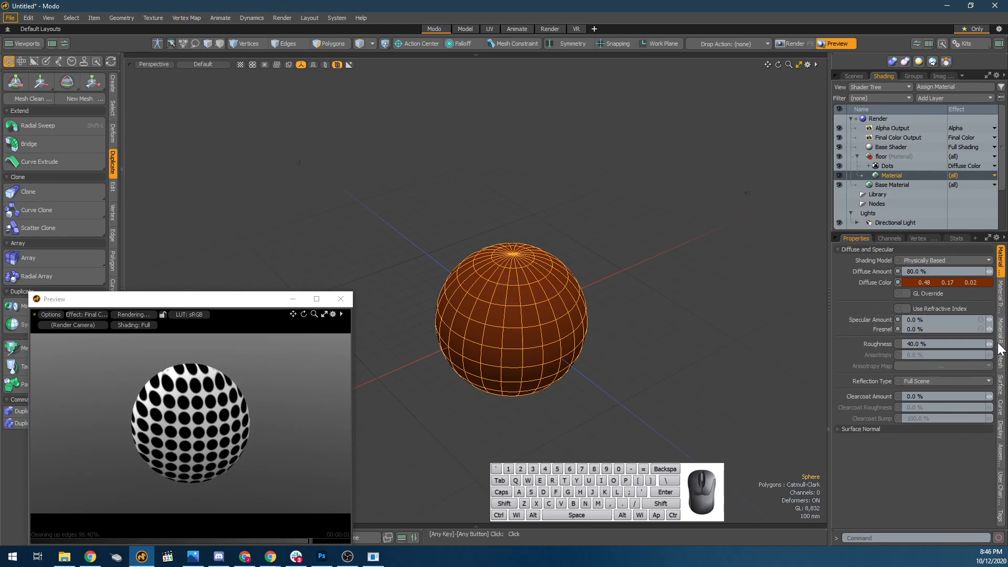
pyautogui.keyDown('alt'); pyautogui.moveTo(198, 448); pyautogui.dragTo(286, 473); pyautogui.keyUp('alt')
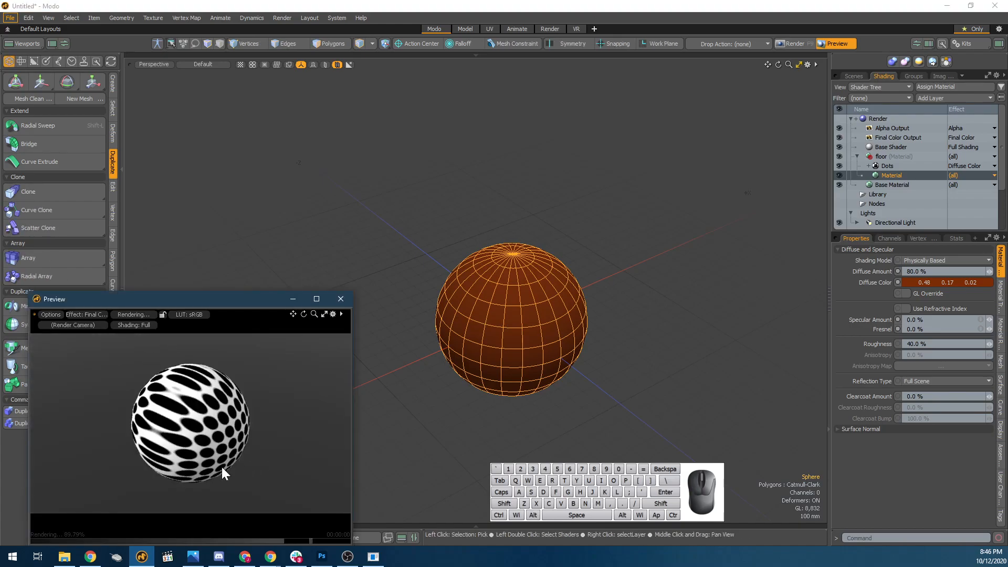
pyautogui.scroll(1, 266, 435)
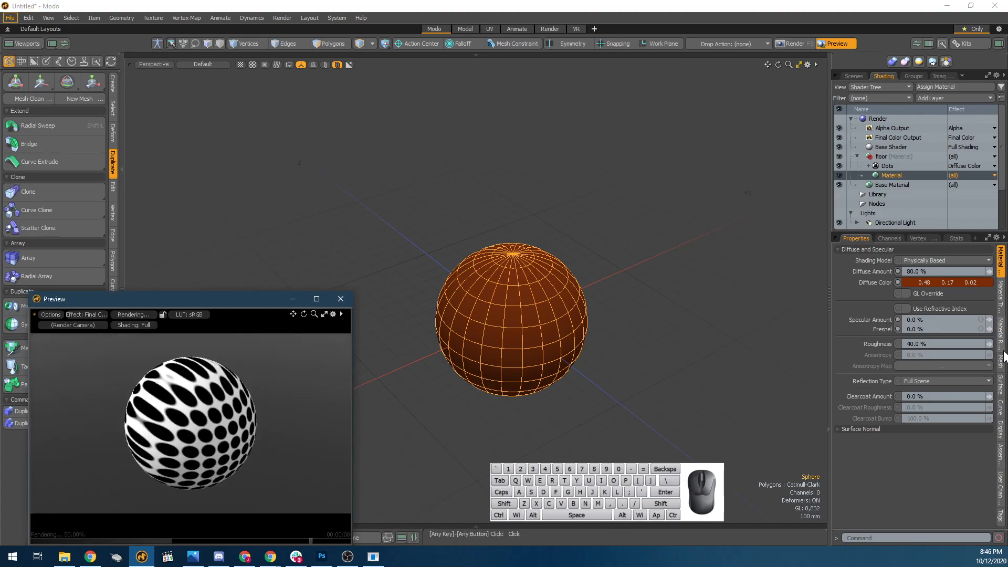
# Set the Dots texture's Dot Value to 50%.
pyautogui.click(921, 164)
pyautogui.click(923, 165)
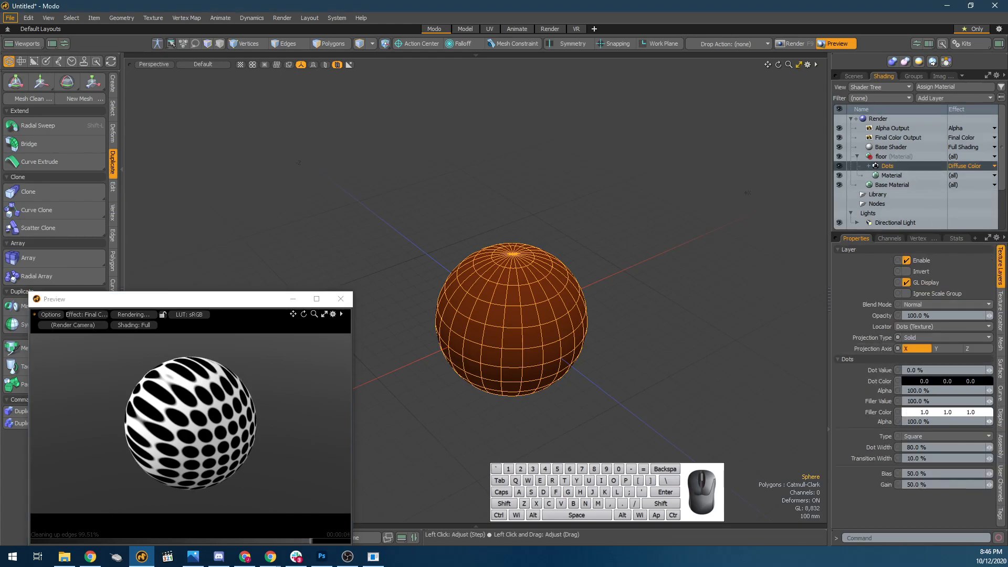
pyautogui.click(916, 370)
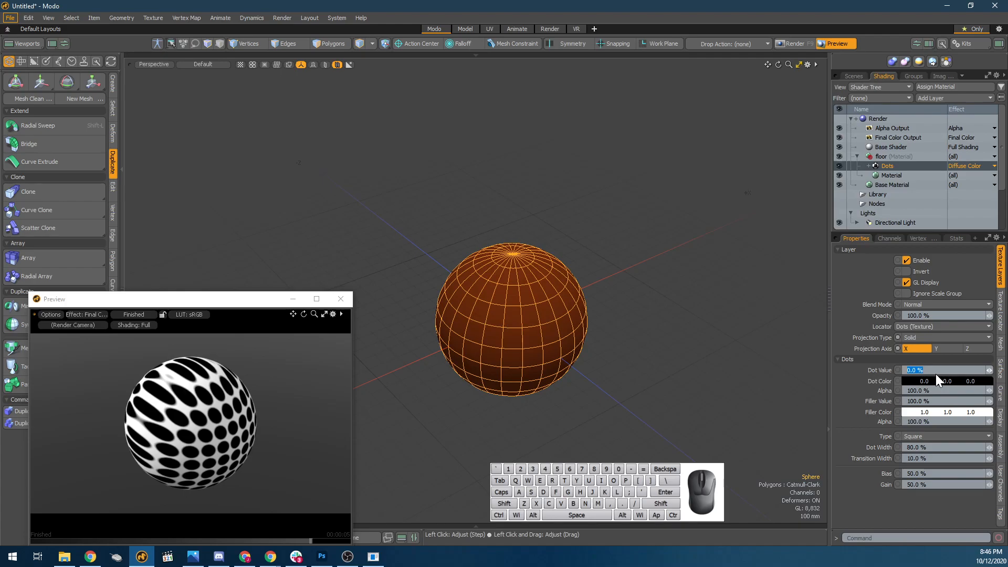
pyautogui.write('80')
pyautogui.press('Return')
# Set the Dot Color to a linear RGB grey of 0.5 per channel, close the colour picker and deselect everything.
pyautogui.click(936, 381)
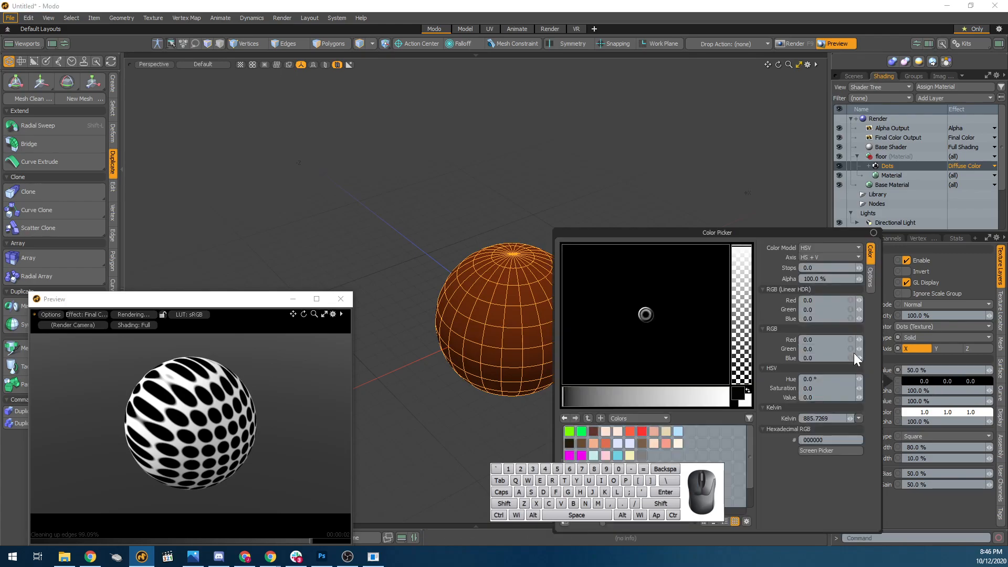
pyautogui.click(822, 300)
pyautogui.write('0.5')
pyautogui.press('Tab')
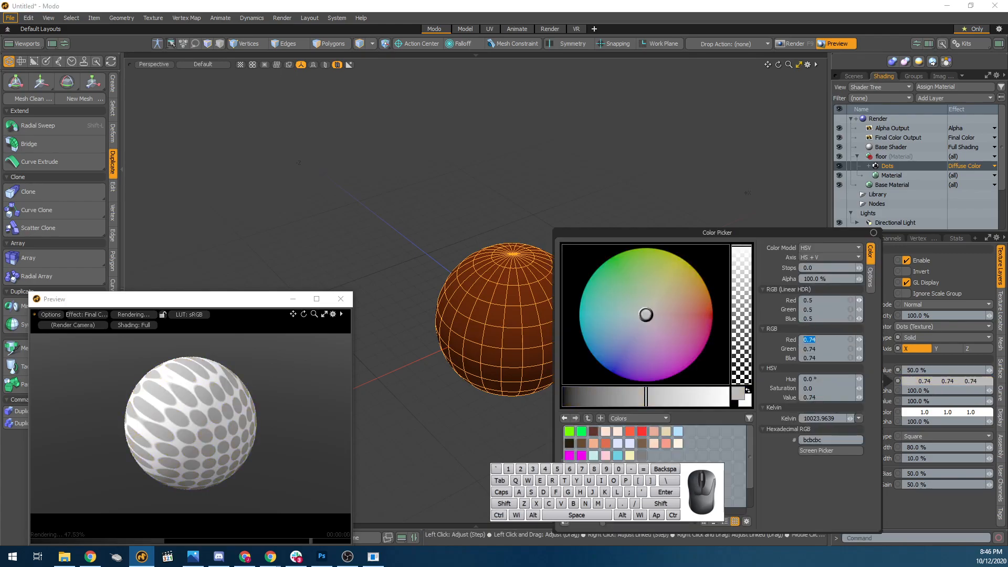
pyautogui.click(752, 224)
pyautogui.click(752, 223)
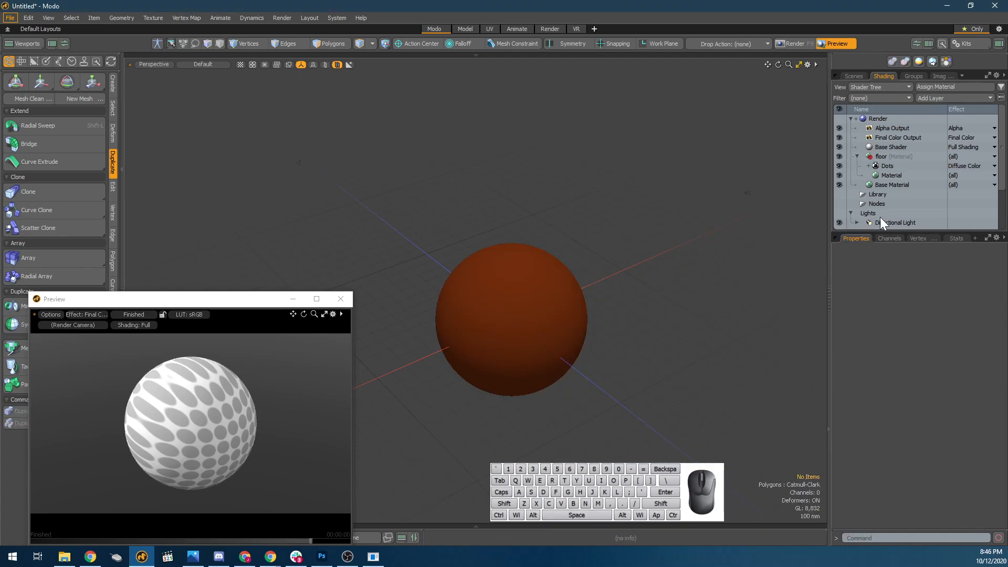
# Duplicate the Dots texture layer and set the copy's effect to Bump.
pyautogui.click(879, 165)
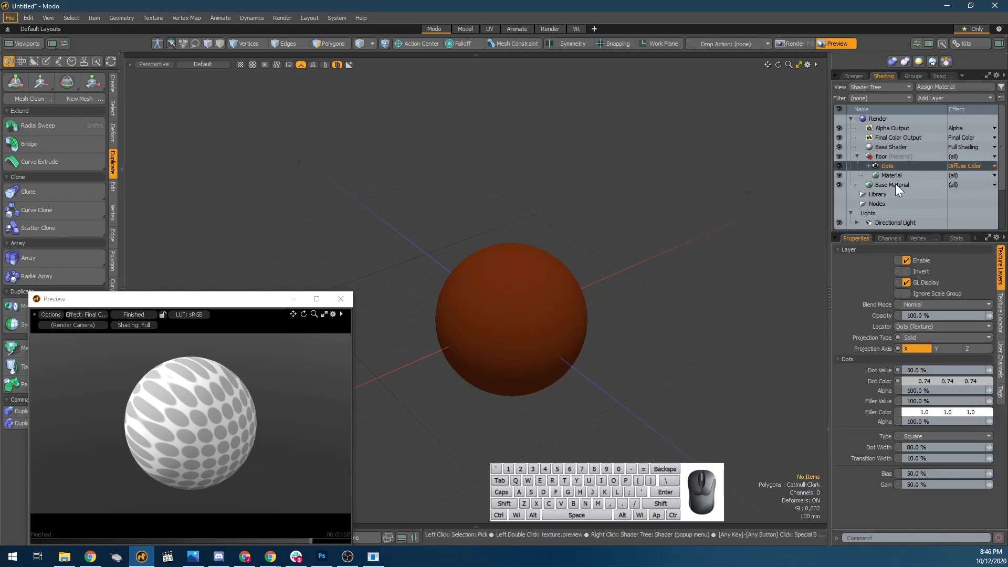
pyautogui.hotkey('ctrl', 'd')
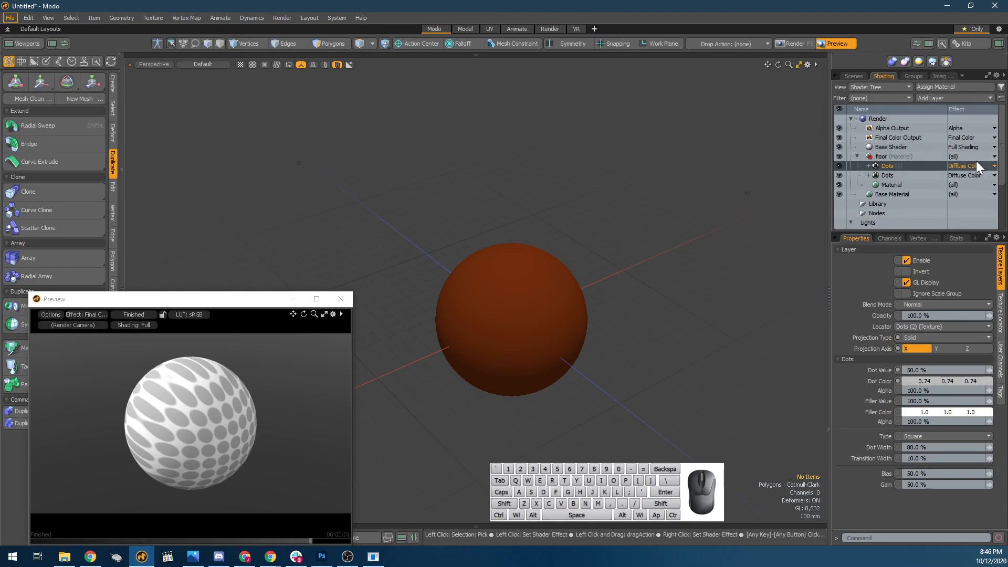
pyautogui.click(976, 162)
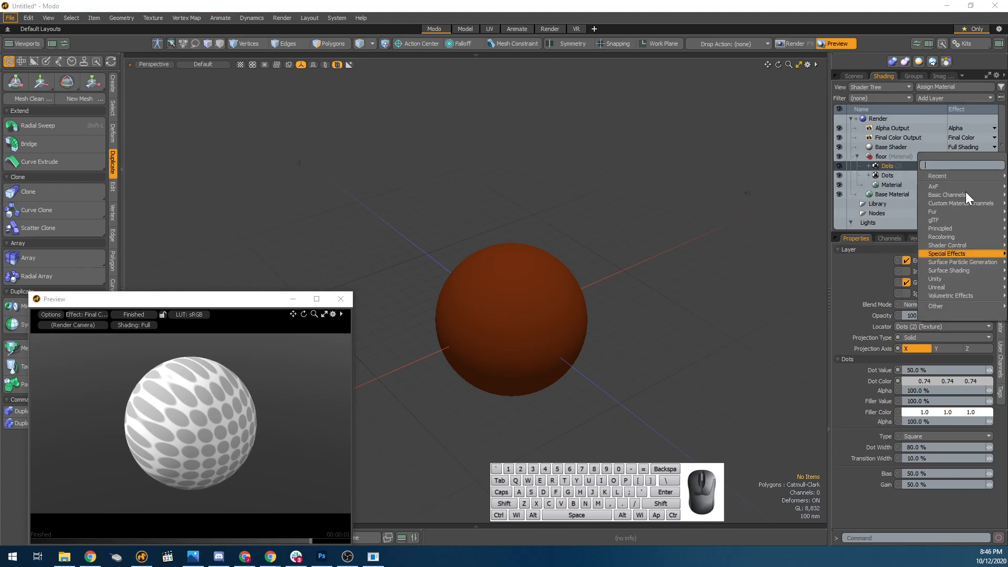
pyautogui.moveTo(933, 308)
pyautogui.click(942, 200)
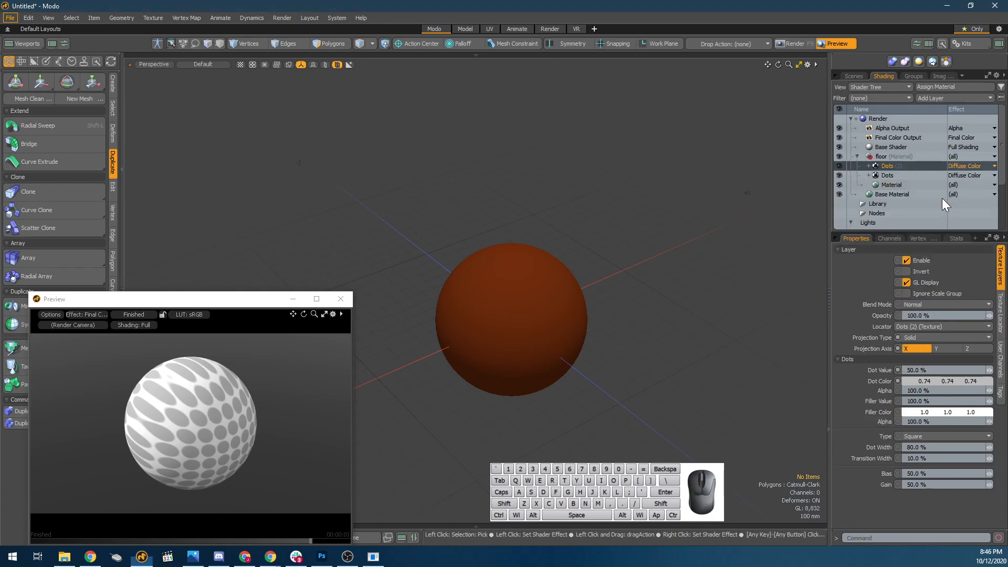
pyautogui.click(961, 167)
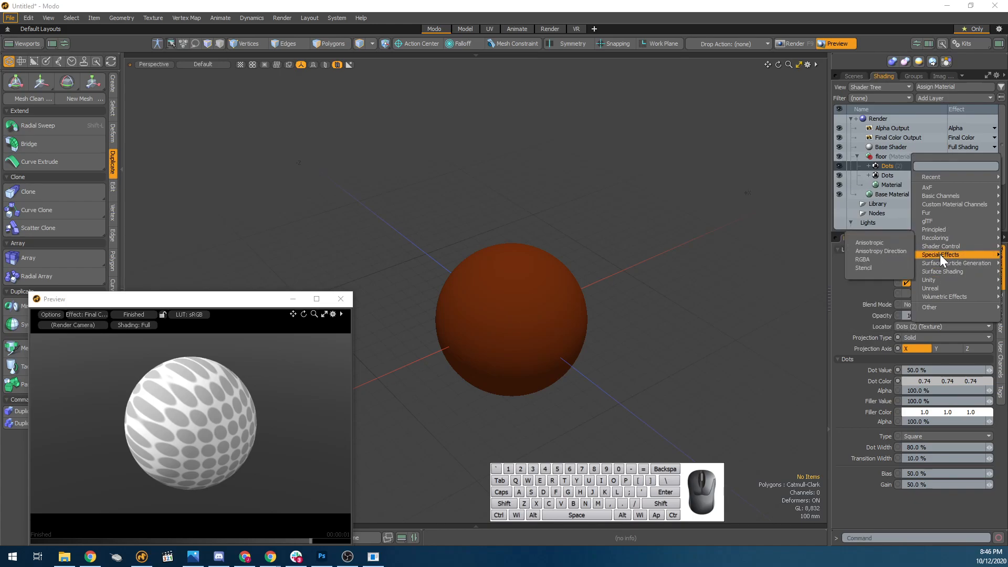
pyautogui.moveTo(943, 271)
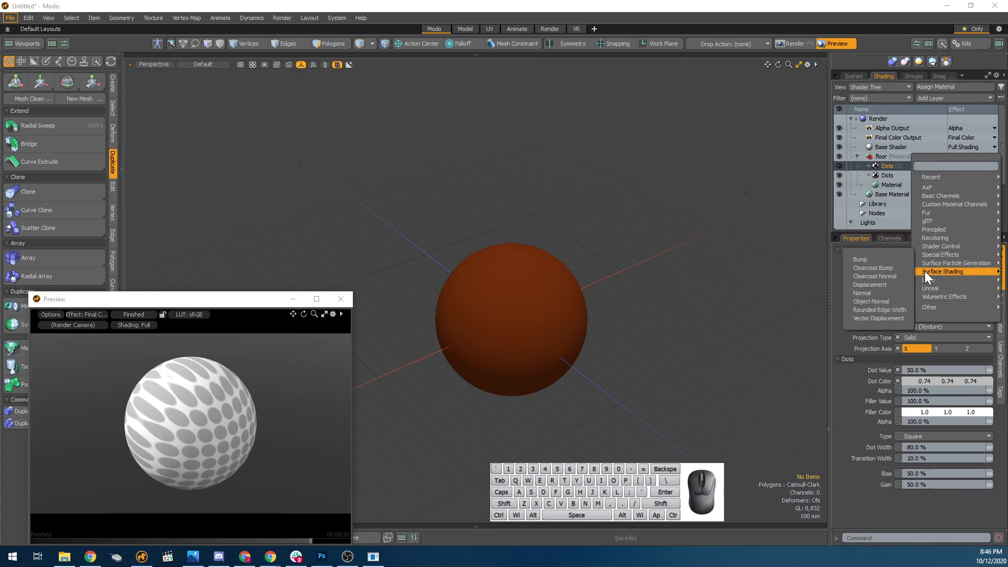
pyautogui.click(884, 263)
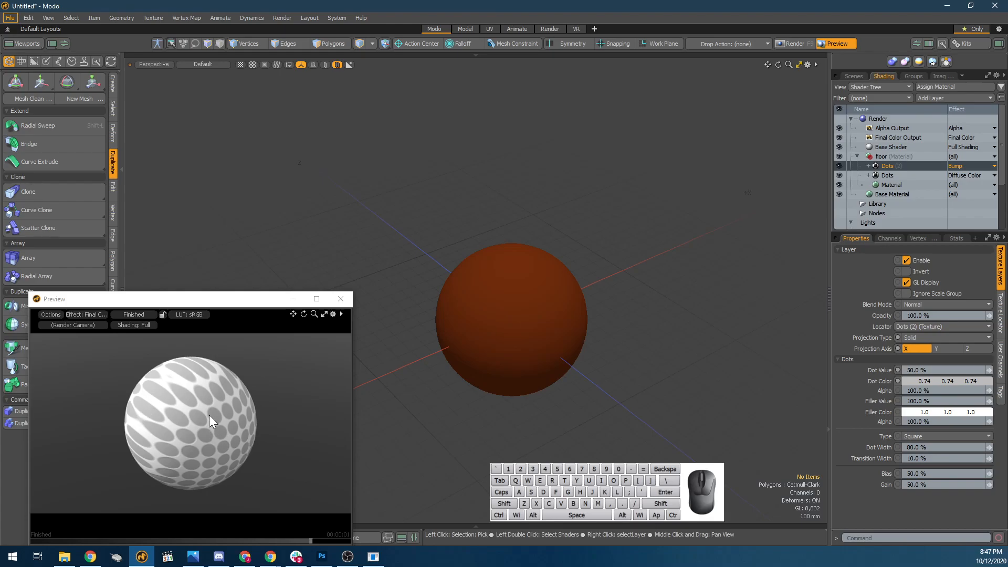
# Hide and show the Bump Dots layer to compare the sphere's surface up close in the preview.
pyautogui.click(839, 166)
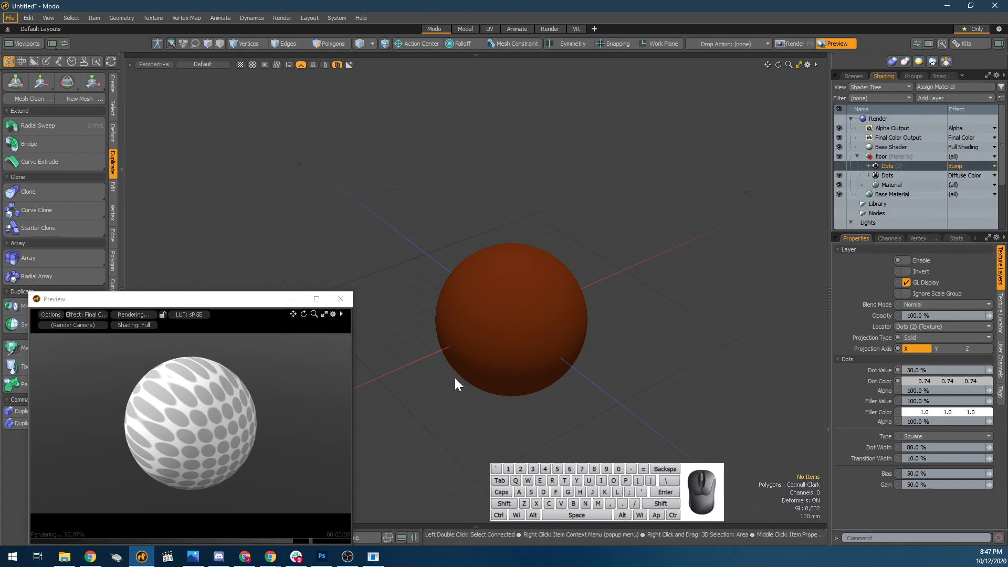
pyautogui.scroll(10, 241, 434)
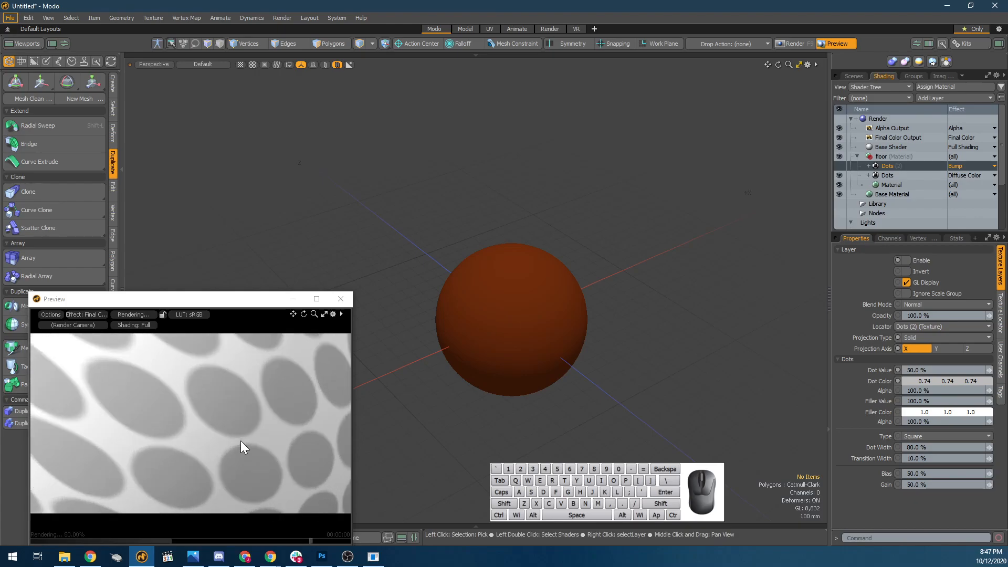
pyautogui.click(837, 167)
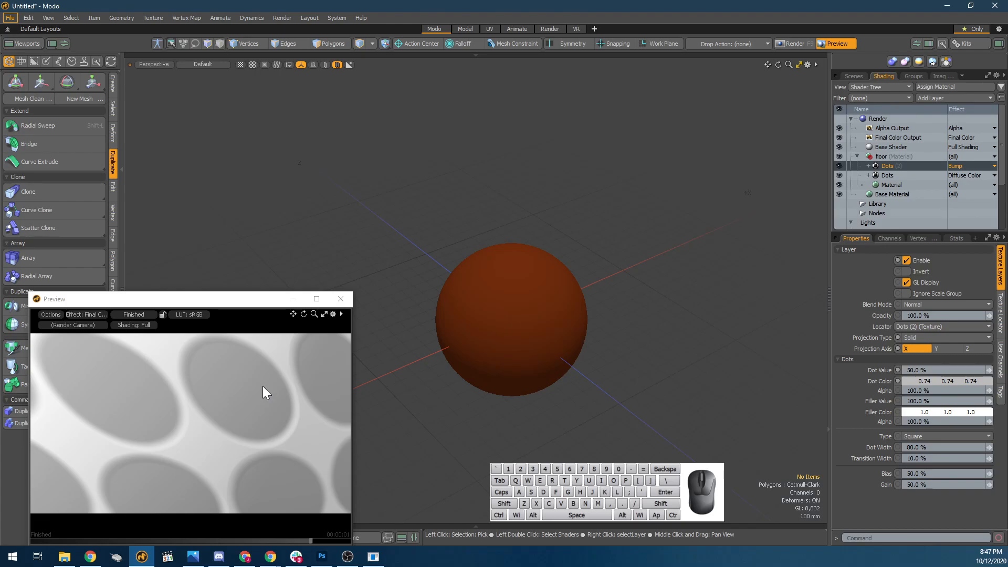
# Set the Bump Dots layer's Dot Color to black, 0.0 per channel, and its Dot Value to 0%.
pyautogui.keyDown('alt'); pyautogui.moveTo(263, 386); pyautogui.dragTo(205, 376); pyautogui.keyUp('alt')
pyautogui.scroll(5, 97, 351)
pyautogui.keyDown('alt'); pyautogui.keyDown('shift'); pyautogui.moveTo(95, 366); pyautogui.dragTo(116, 360); pyautogui.keyUp('shift'); pyautogui.keyUp('alt')
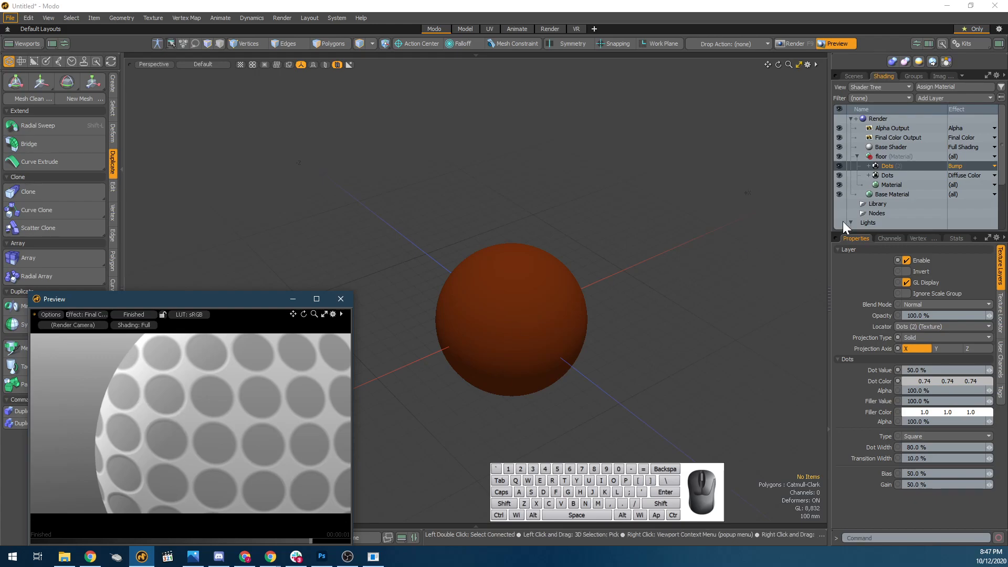
pyautogui.click(937, 175)
pyautogui.click(914, 165)
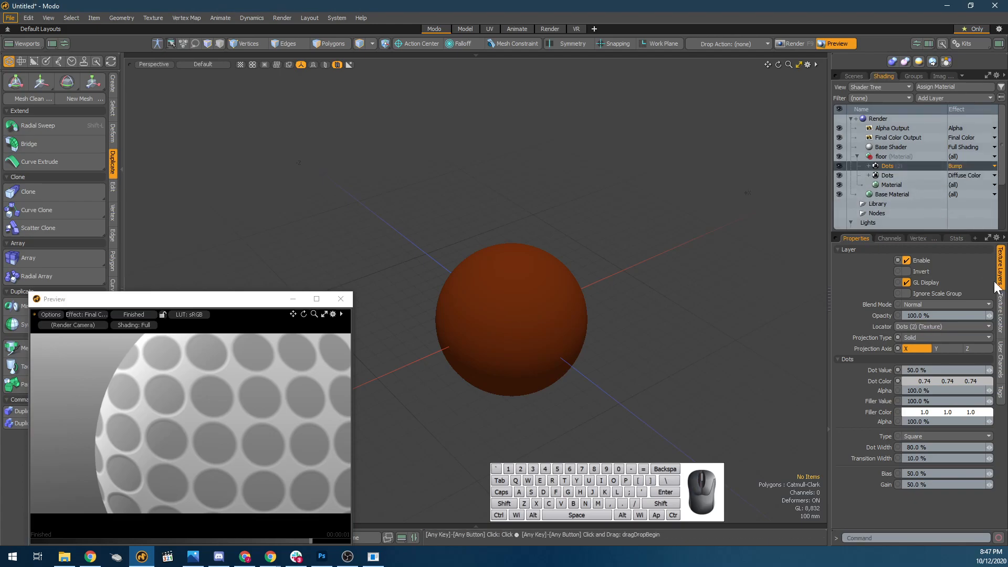
pyautogui.moveTo(917, 382); pyautogui.dragTo(896, 382)
pyautogui.moveTo(985, 383); pyautogui.dragTo(927, 371)
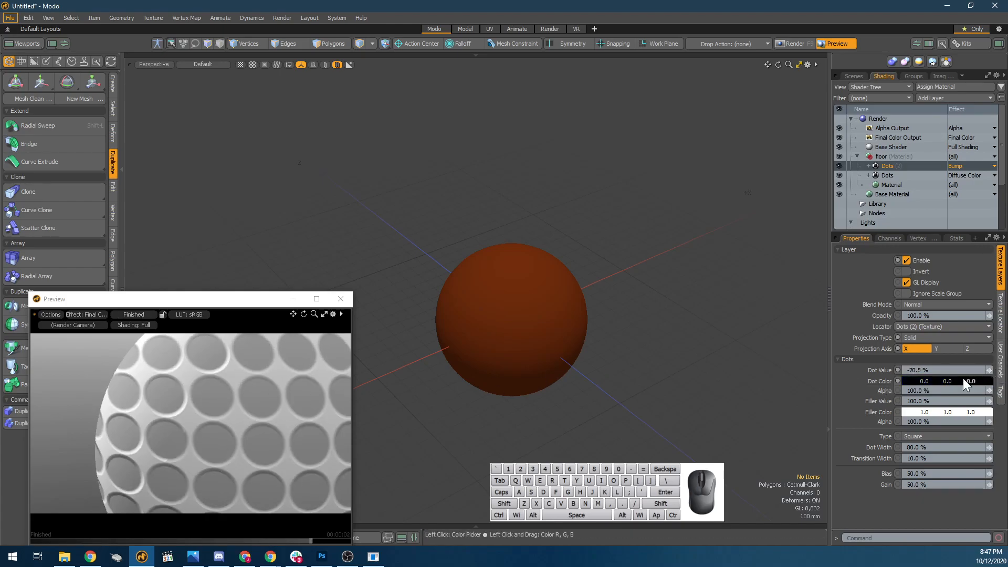
pyautogui.click(940, 373)
pyautogui.write('0')
pyautogui.press('Return')
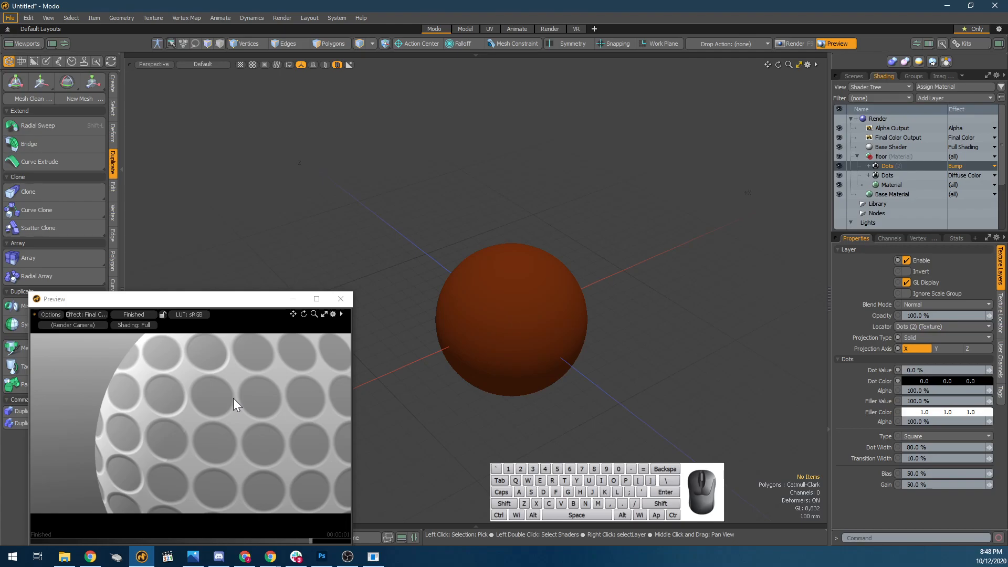
# Toggle the Bump Dots layer's visibility to check the effect of the 0% Dot Value on the sphere.
pyautogui.click(916, 370)
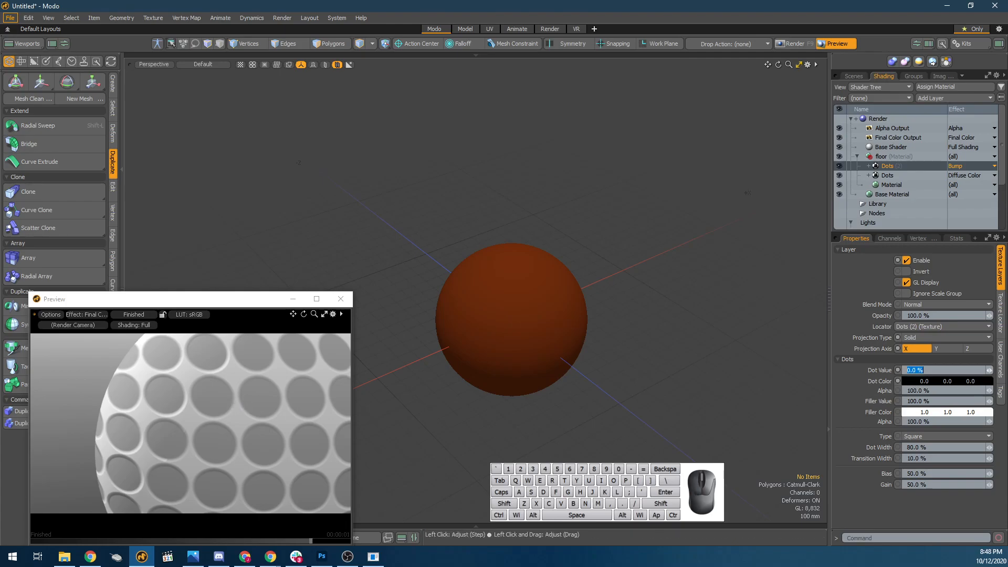
pyautogui.click(837, 166)
pyautogui.click(838, 166)
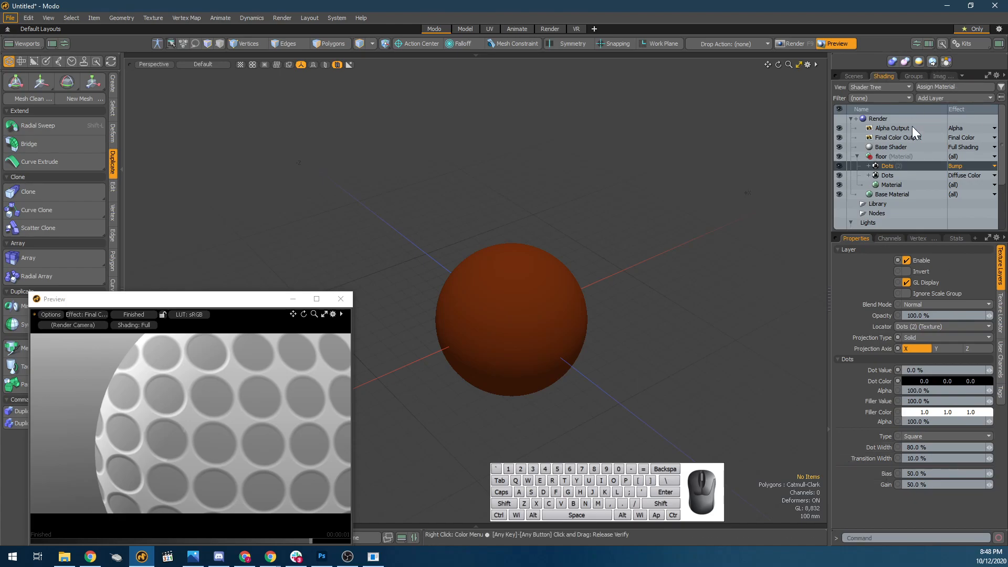
# Set the floor Material's Bump Amplitude to 10 mm and inspect the whole sphere in the preview.
pyautogui.click(901, 185)
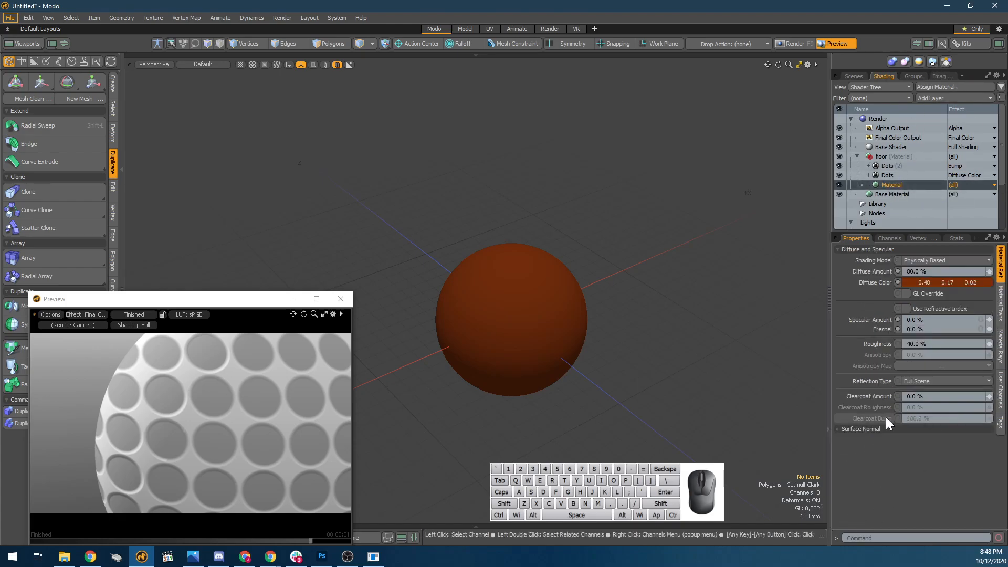
pyautogui.click(883, 251)
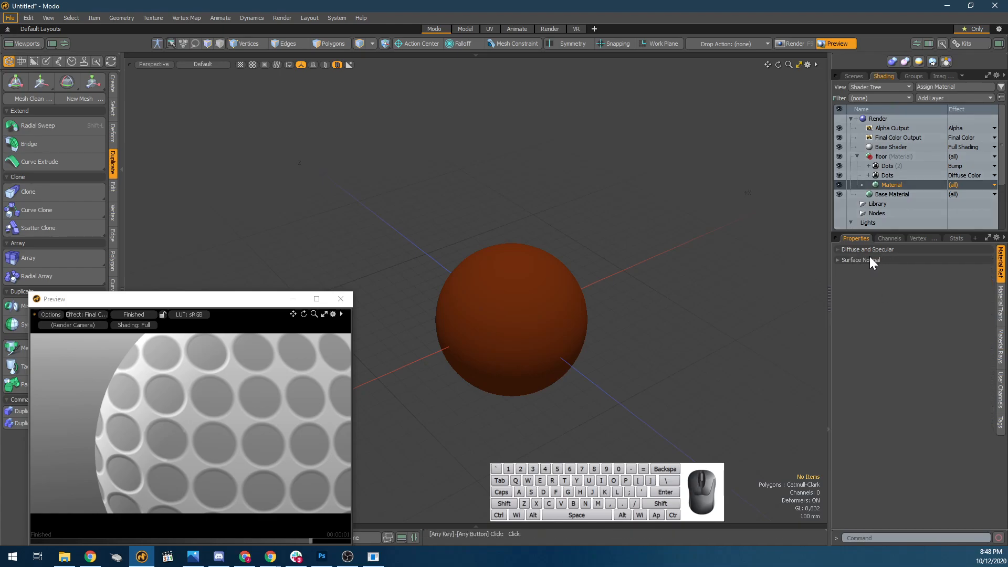
pyautogui.click(869, 261)
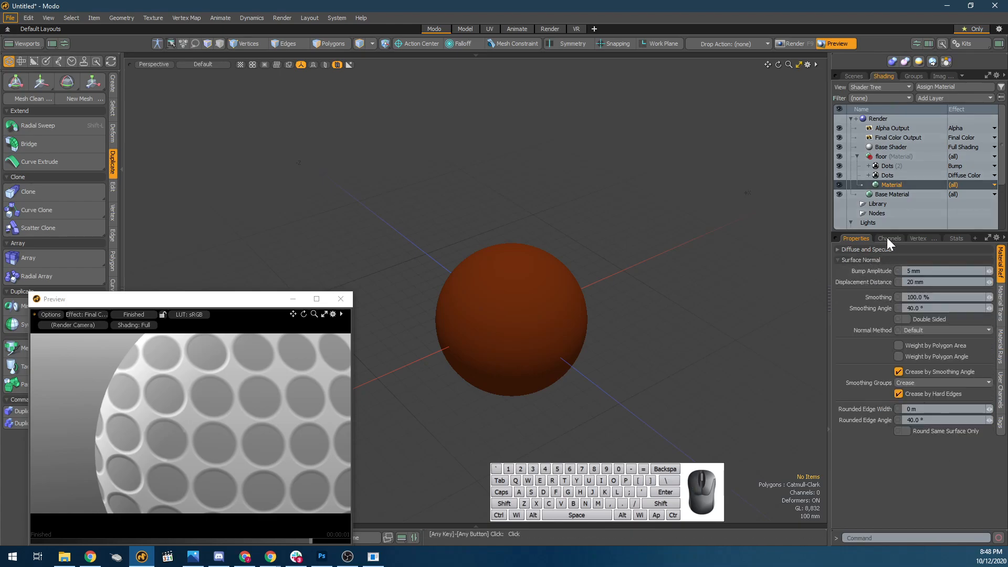
pyautogui.click(929, 271)
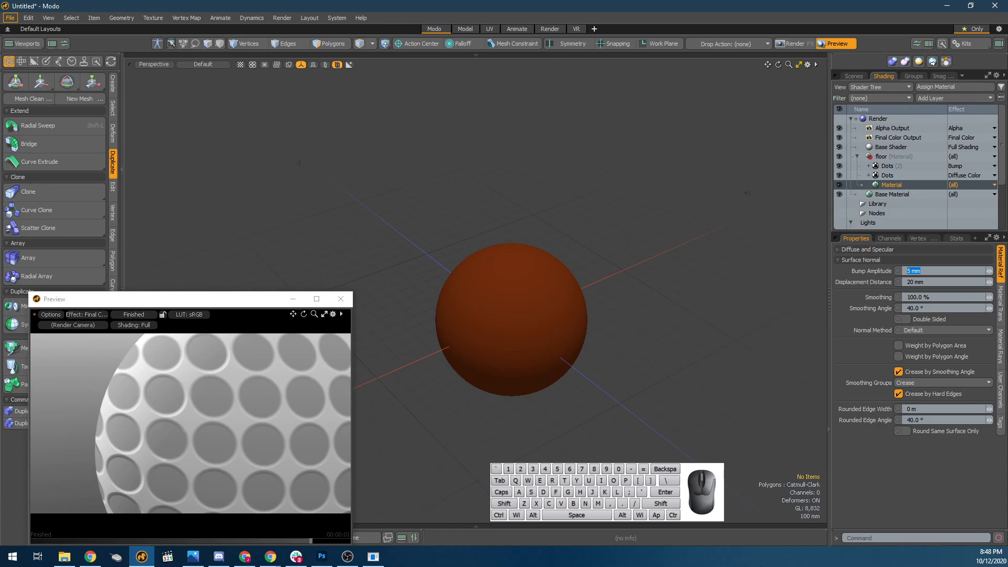
pyautogui.click(941, 167)
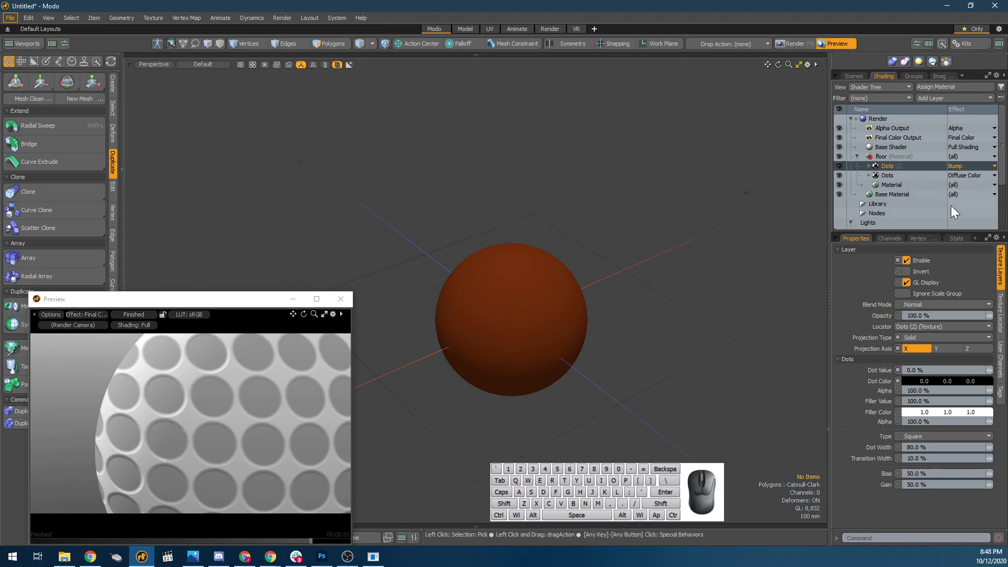
pyautogui.click(879, 187)
pyautogui.click(931, 272)
pyautogui.write('10mm')
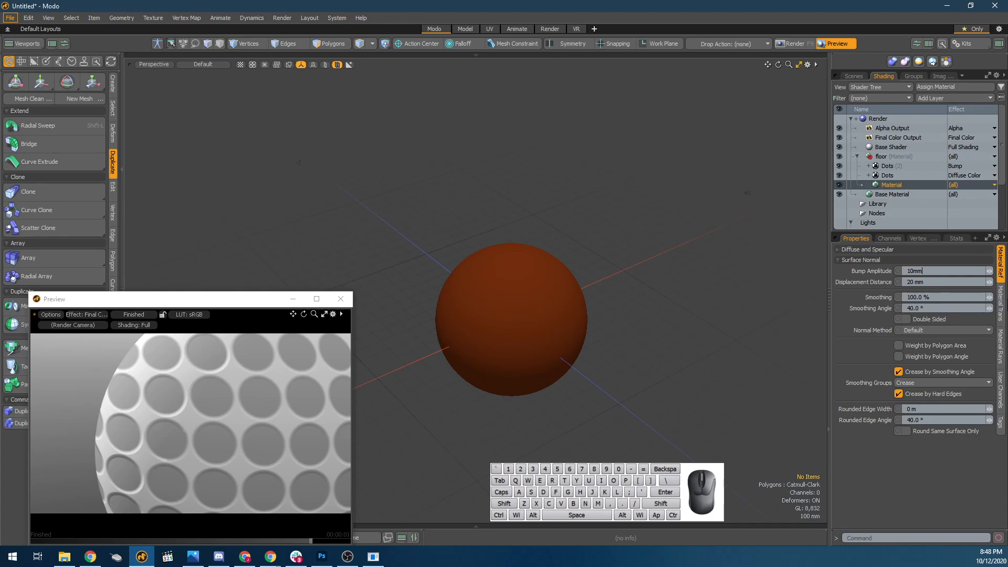
pyautogui.press('Tab')
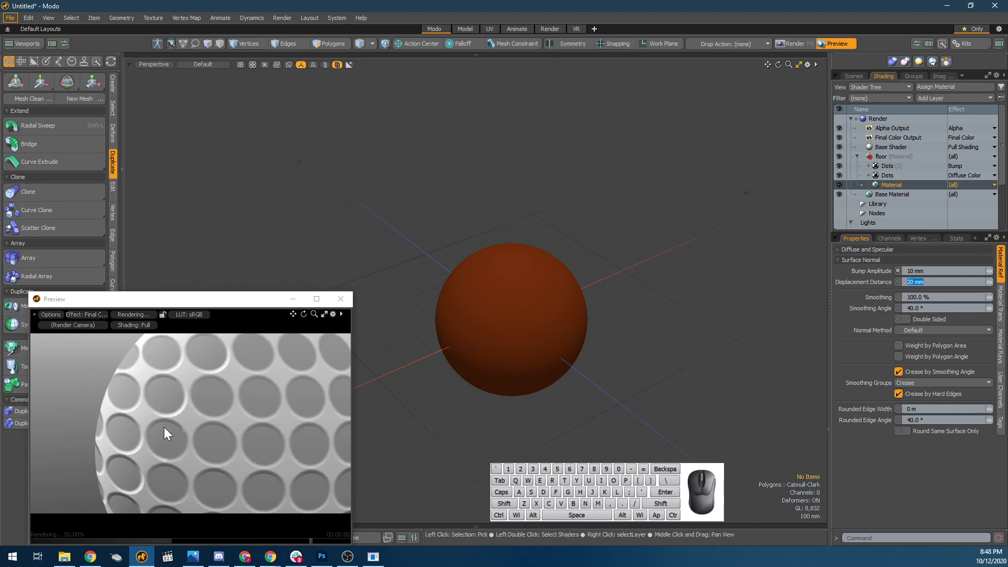
pyautogui.keyDown('alt'); pyautogui.moveTo(165, 385); pyautogui.dragTo(306, 446); pyautogui.keyUp('alt')
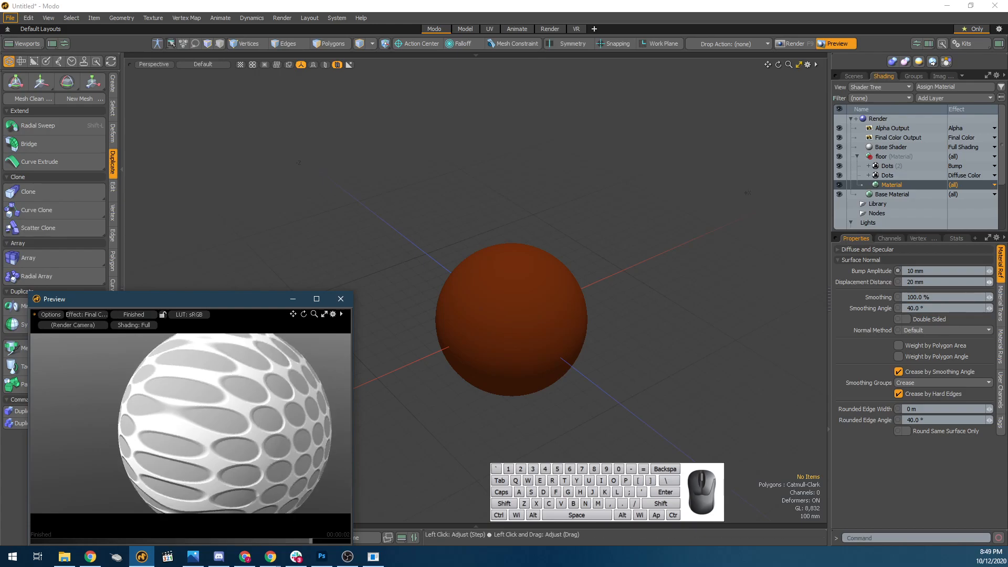
# Try a Bump Amplitude of 1 m on the floor Material and inspect the sphere from several angles.
pyautogui.click(924, 270)
pyautogui.write('1')
pyautogui.press('Tab')
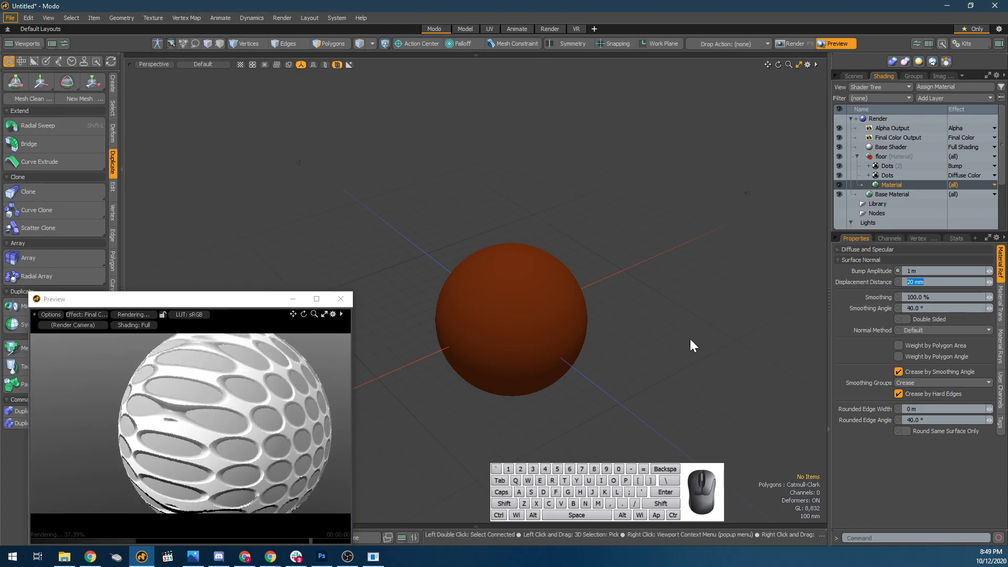
pyautogui.keyDown('alt'); pyautogui.moveTo(281, 436); pyautogui.dragTo(240, 436); pyautogui.keyUp('alt')
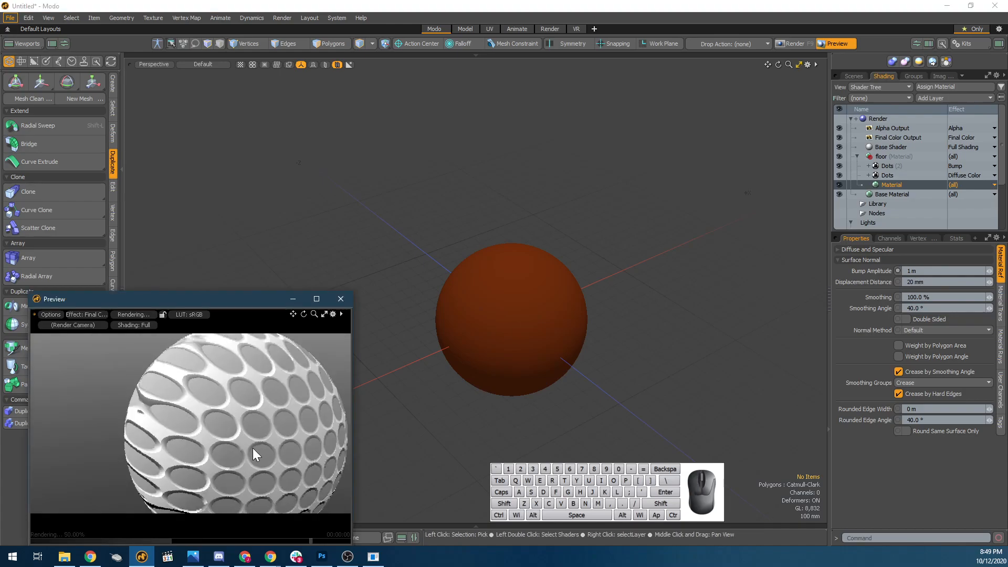
pyautogui.keyDown('alt'); pyautogui.moveTo(312, 477); pyautogui.dragTo(140, 414); pyautogui.keyUp('alt')
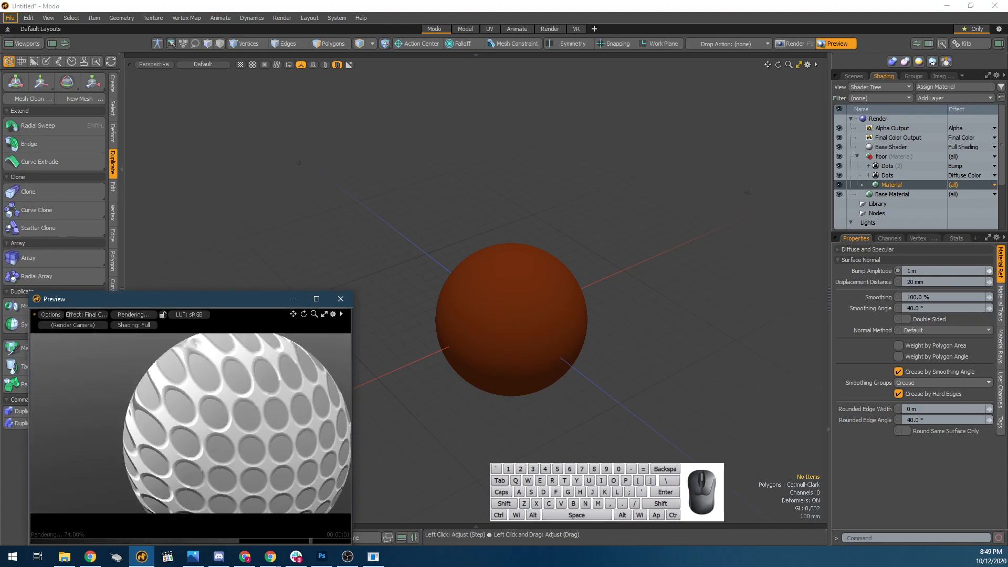
# Try a Bump Amplitude of 5 mm on the floor Material, and return it to 10 mm.
pyautogui.click(924, 271)
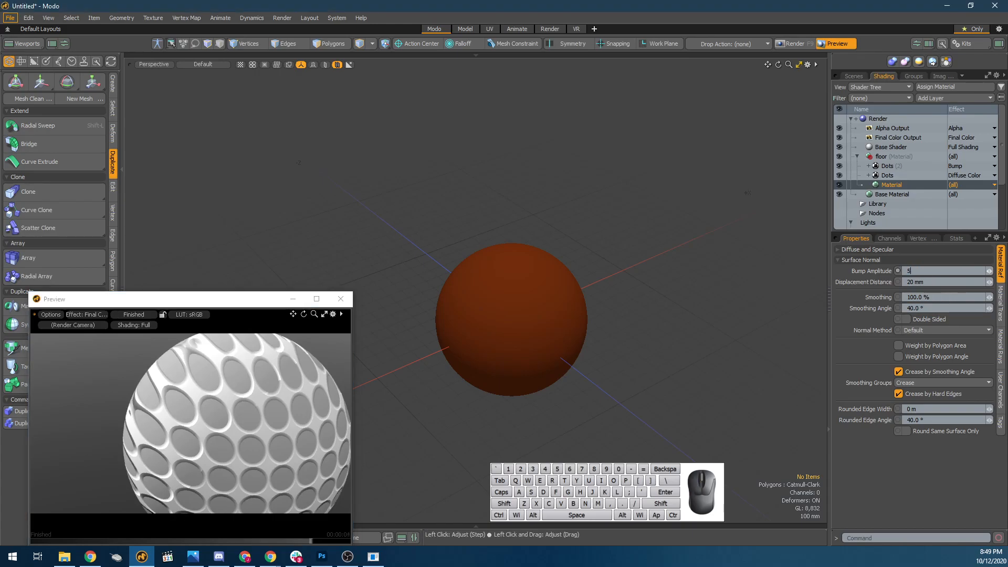
pyautogui.write('5')
pyautogui.press('Tab')
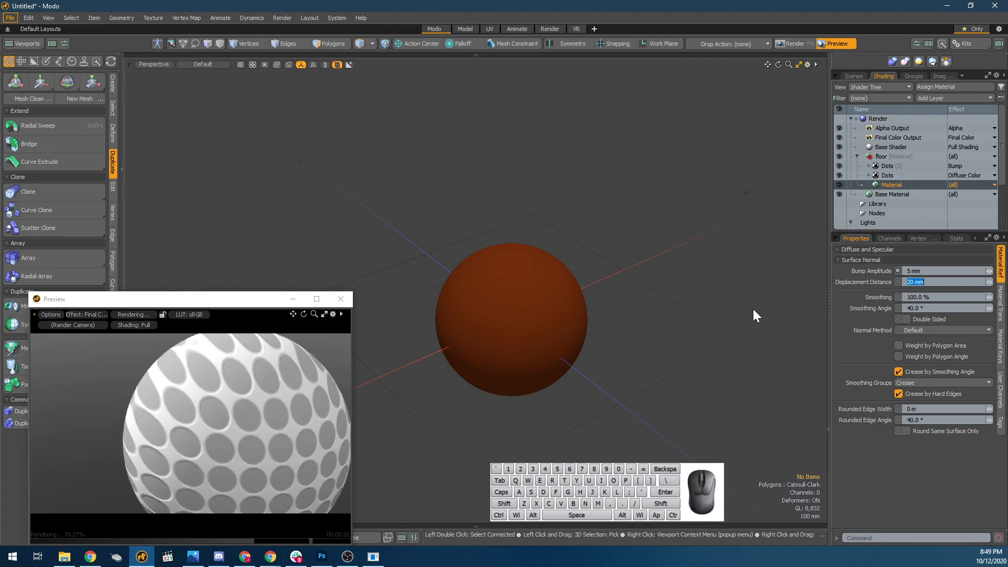
pyautogui.hotkey('shift', 'Tab')
pyautogui.write('10')
pyautogui.press('Return')
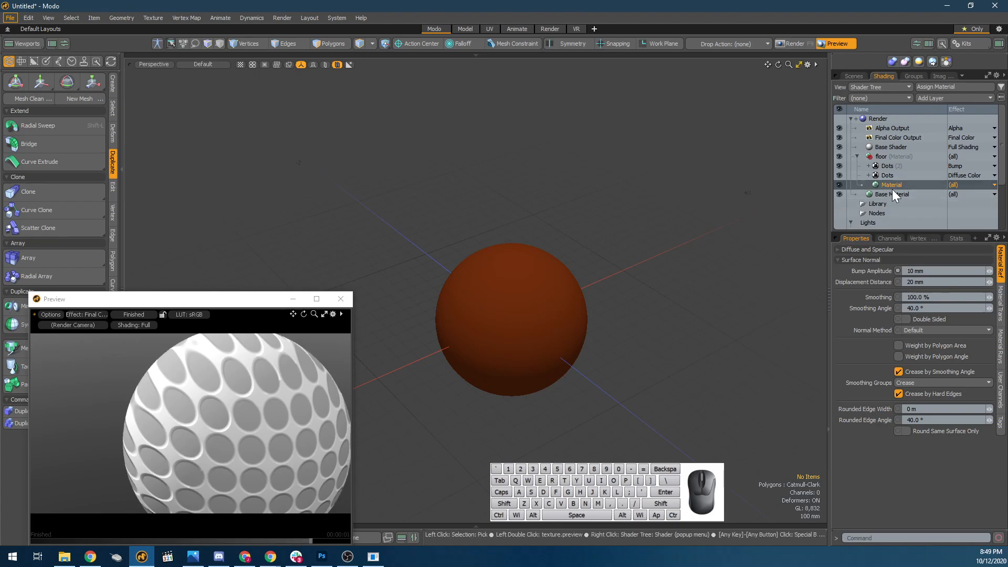
# Set the Diffuse Color Dots layer's Dot Color to black, 0.0 per channel, and its Dot Value to 0%.
pyautogui.click(898, 173)
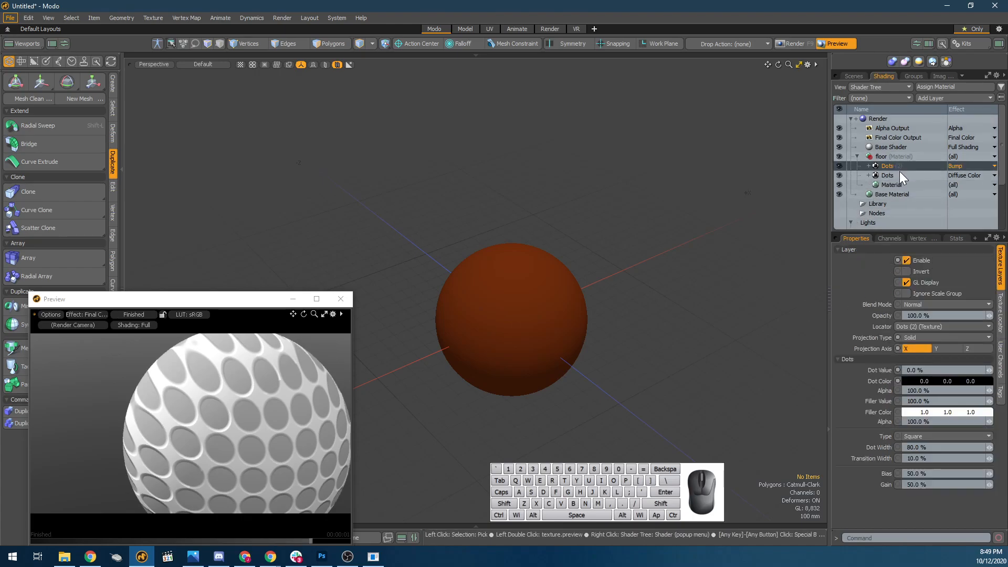
pyautogui.moveTo(926, 382)
pyautogui.mouseDown()
pyautogui.moveTo(882, 381)
pyautogui.moveTo(946, 379)
pyautogui.mouseUp()
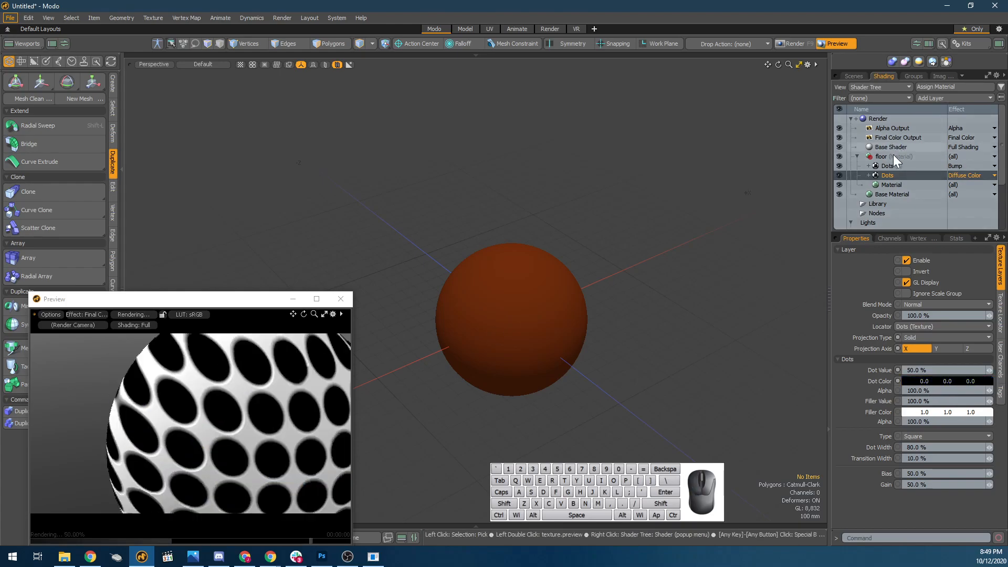
pyautogui.click(902, 166)
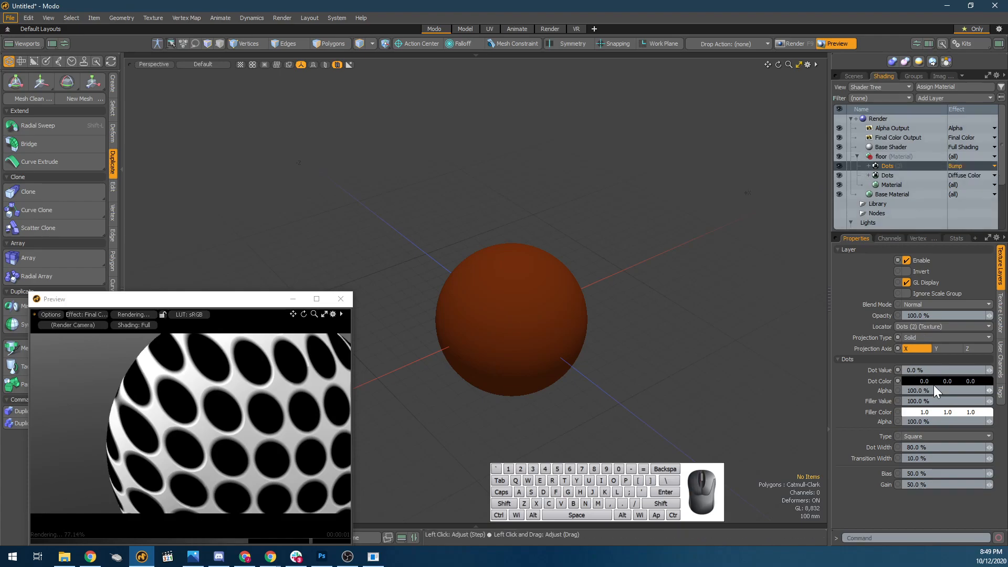
pyautogui.click(882, 175)
pyautogui.moveTo(937, 370); pyautogui.dragTo(597, 330)
pyautogui.write('0')
pyautogui.press('Return')
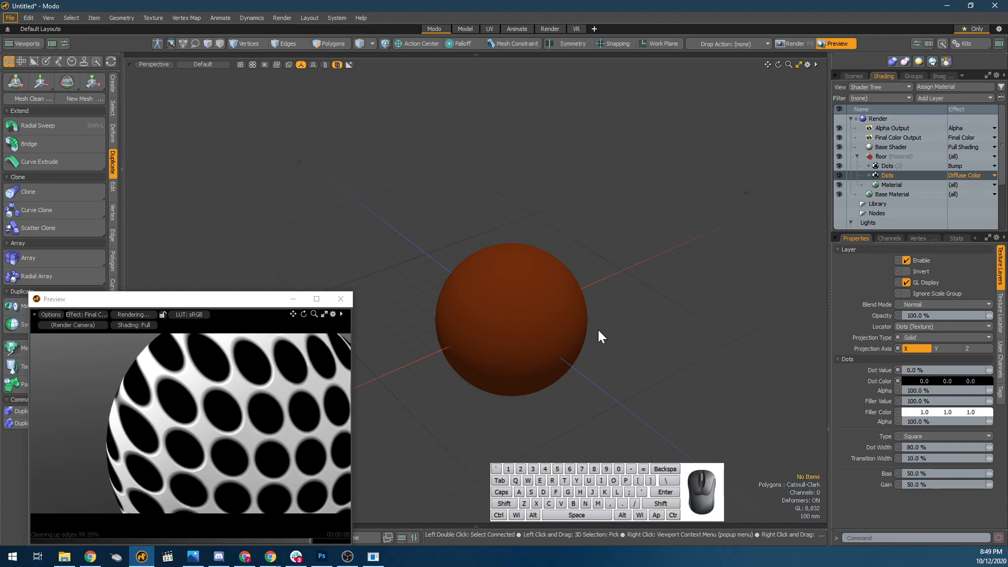
# Compare the properties and effects of the Bump and Diffuse Color Dots layers.
pyautogui.click(892, 167)
pyautogui.click(892, 177)
pyautogui.click(893, 165)
pyautogui.click(894, 178)
pyautogui.rightClick(965, 167)
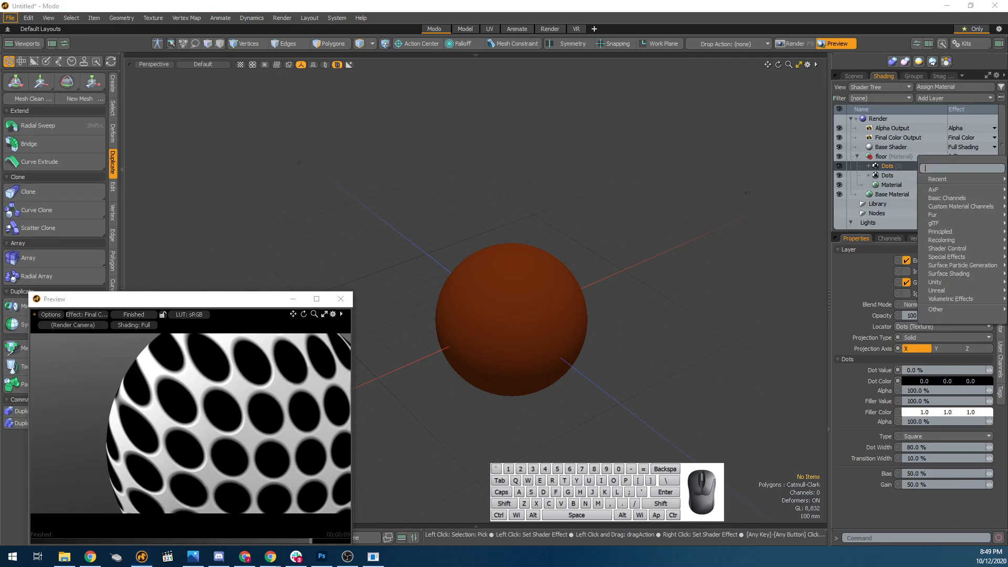
pyautogui.click(887, 173)
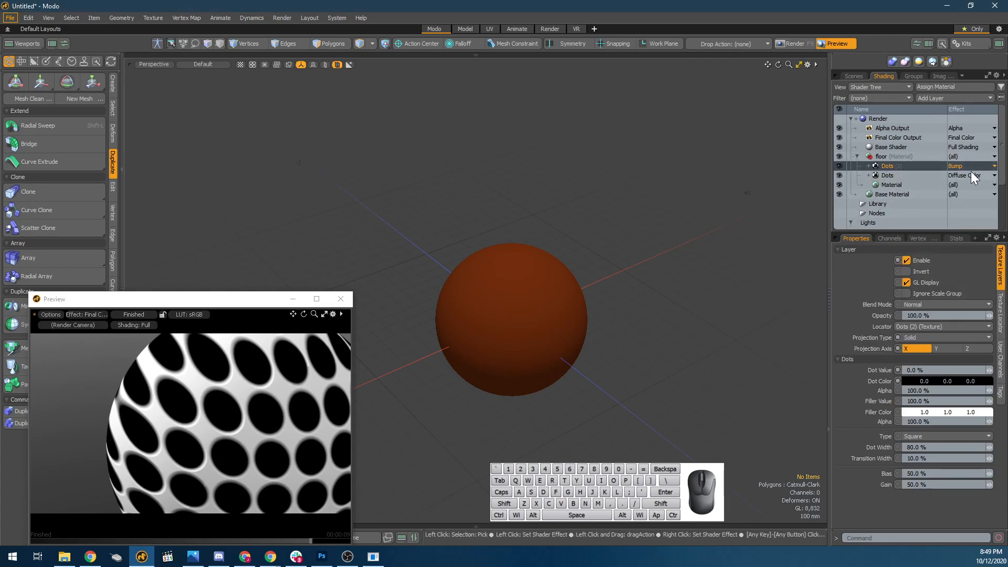
pyautogui.click(905, 177)
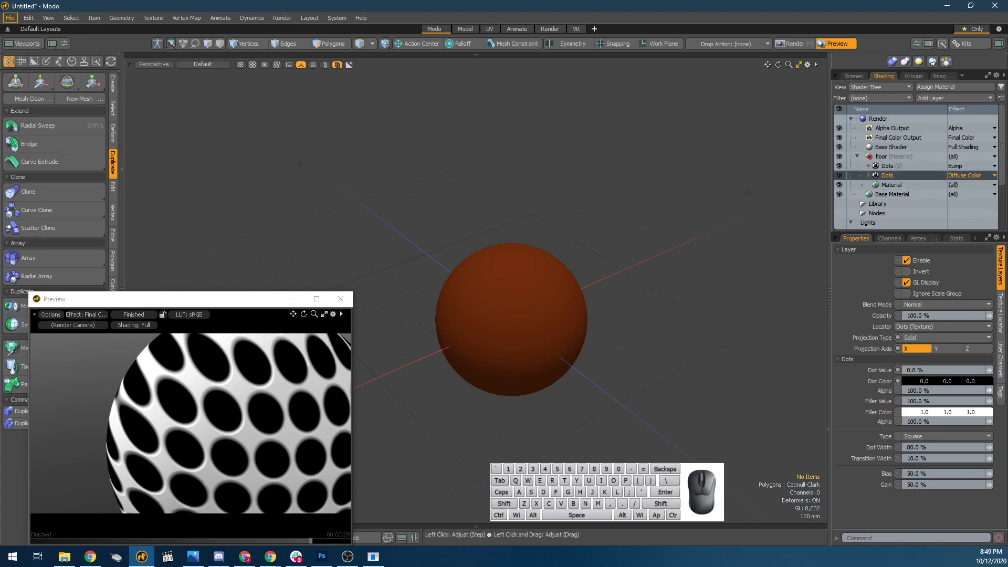
# Delete the Bump Dots layer and create an instance of the Diffuse Color Dots layer.
pyautogui.click(872, 166)
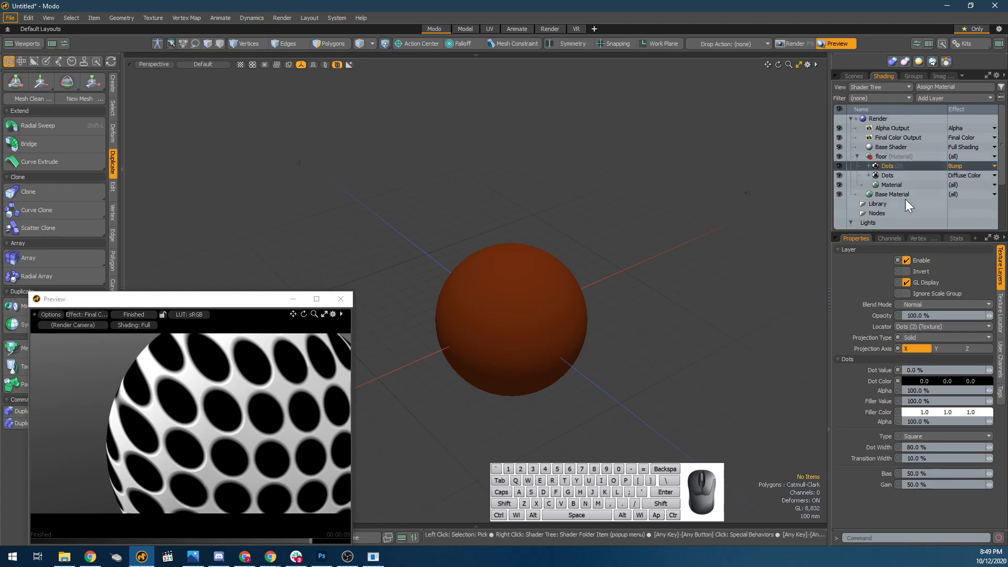
pyautogui.press('Delete')
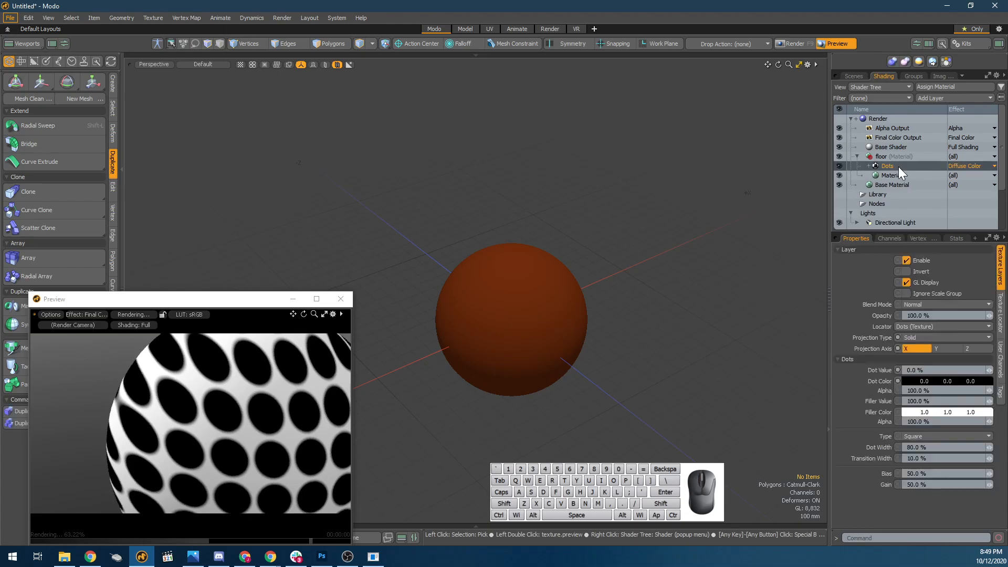
pyautogui.rightClick(893, 165)
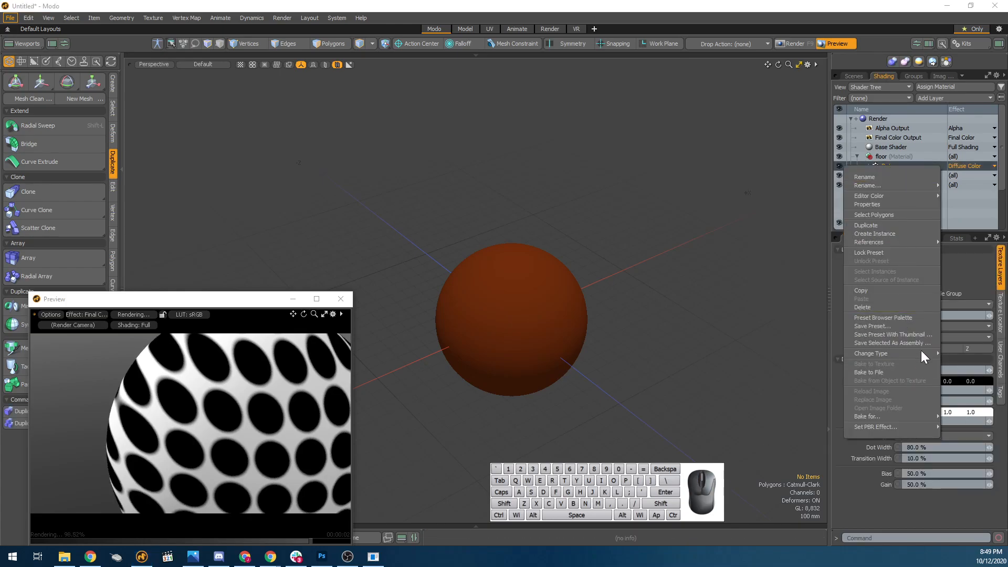
pyautogui.click(902, 232)
# Duplicate the original Dots layer for comparison with its instance, and undo the duplication.
pyautogui.click(887, 166)
pyautogui.click(893, 175)
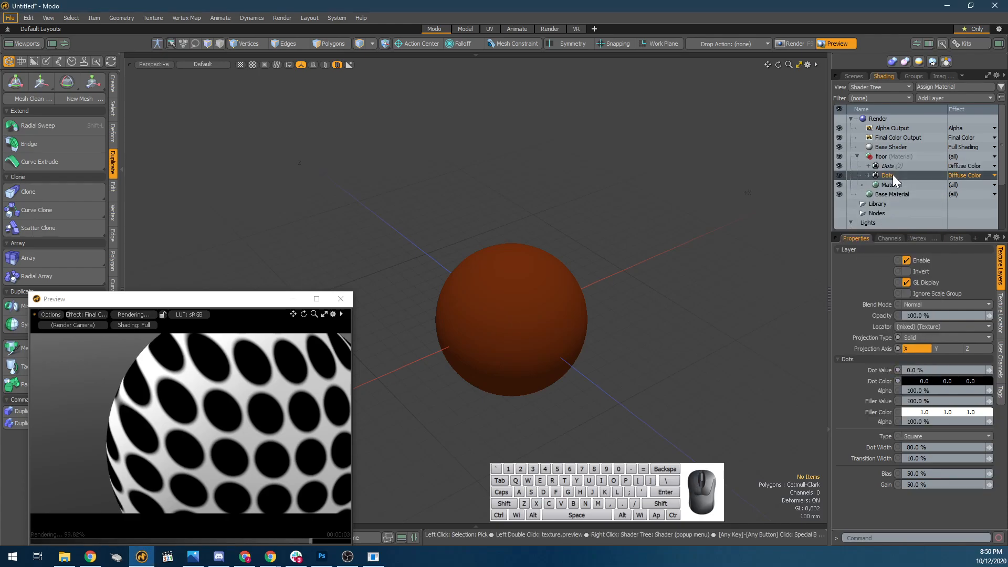
pyautogui.hotkey('ctrl', 'd')
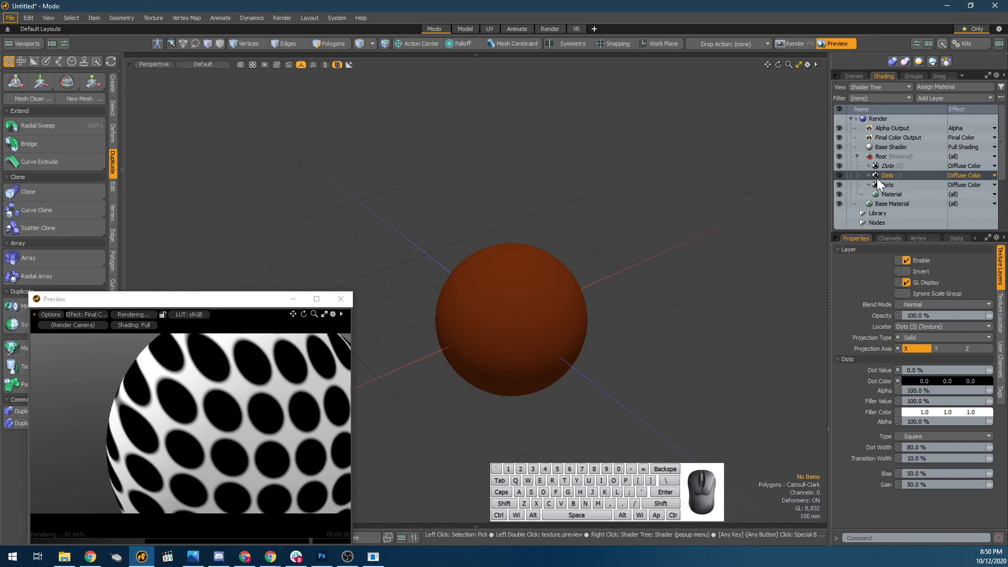
pyautogui.hotkey('ctrl', 'z')
# Change the effect of the instanced Dots layer from Diffuse Color to the Surface Shading effect Bump.
pyautogui.click(902, 167)
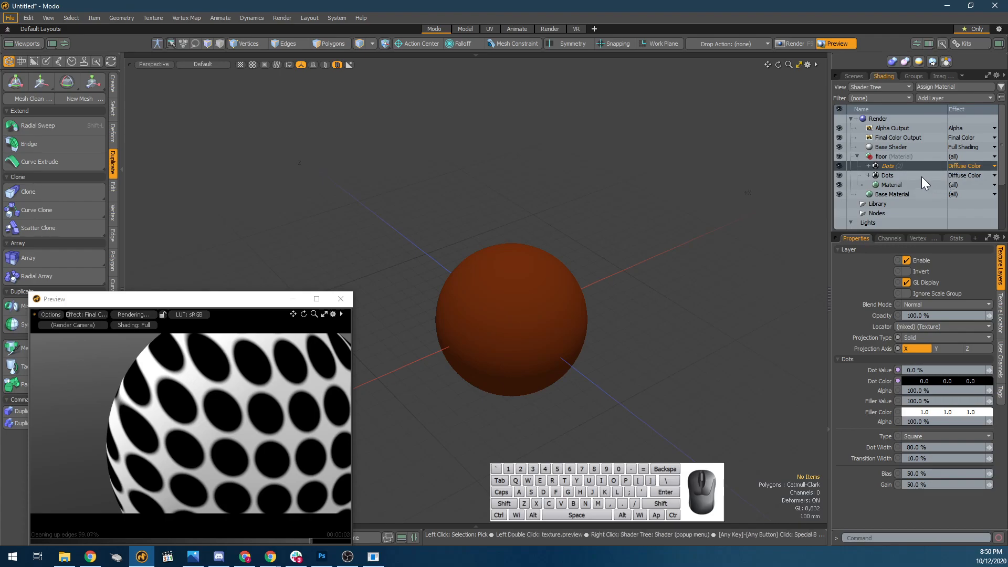
pyautogui.click(922, 175)
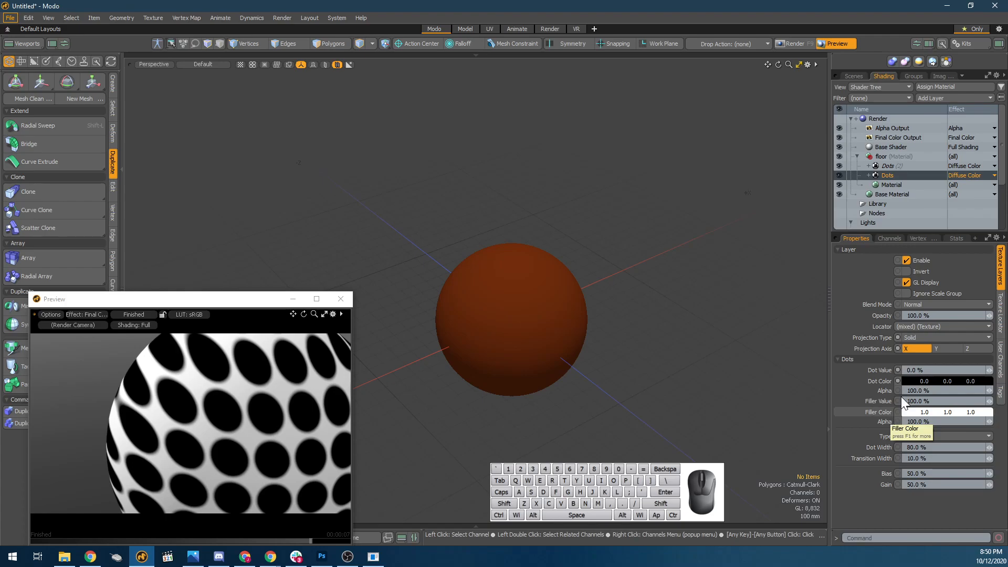
pyautogui.click(971, 166)
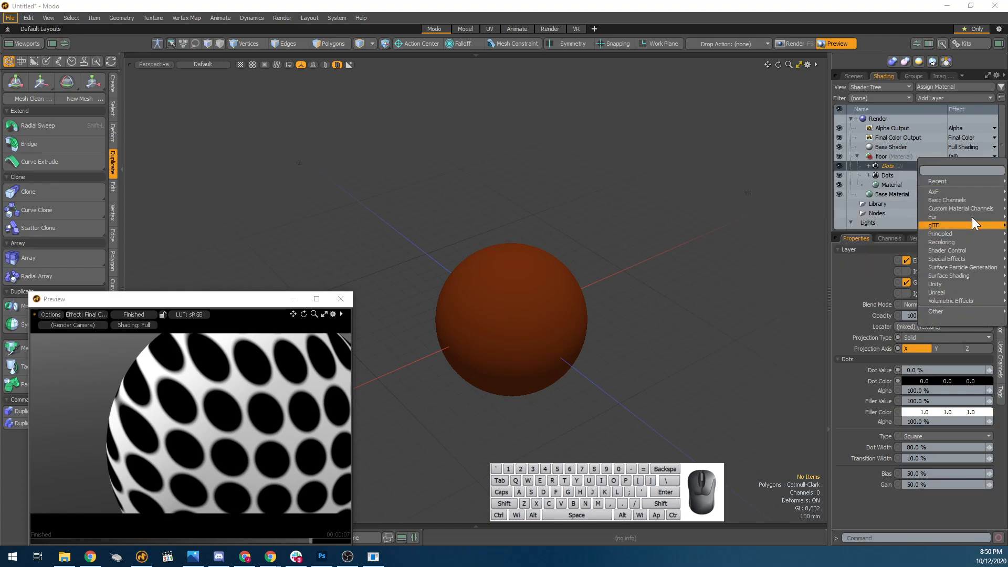
pyautogui.moveTo(946, 269)
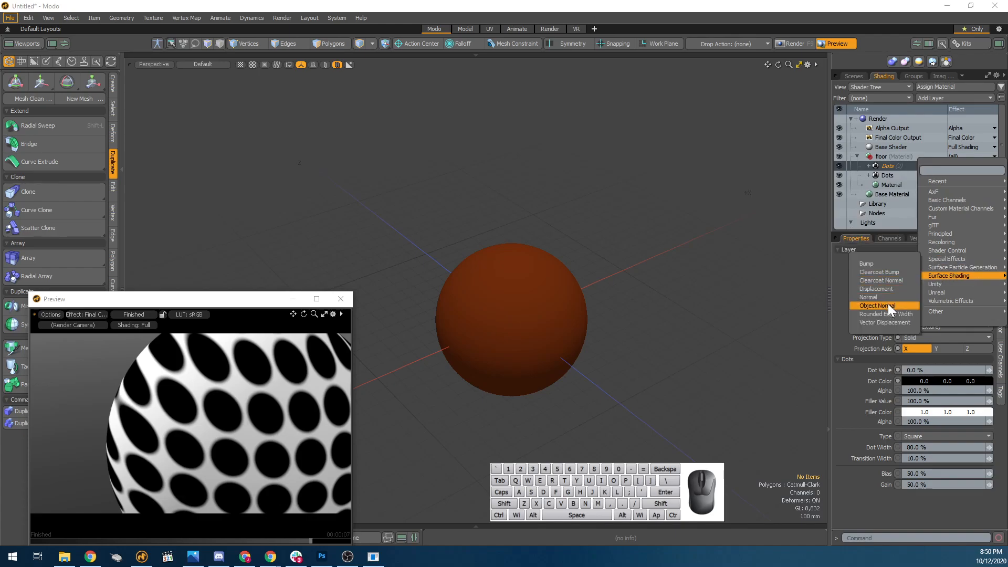
pyautogui.click(877, 265)
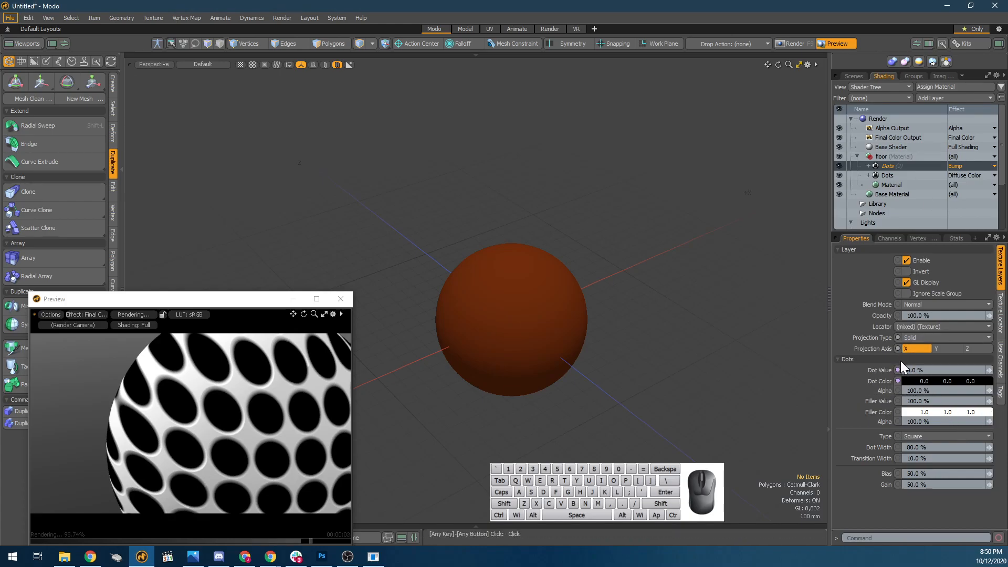
# Try a Dot Value of -402.5% on the original Diffuse Color Dots layer, and set it back to 0%.
pyautogui.moveTo(897, 368)
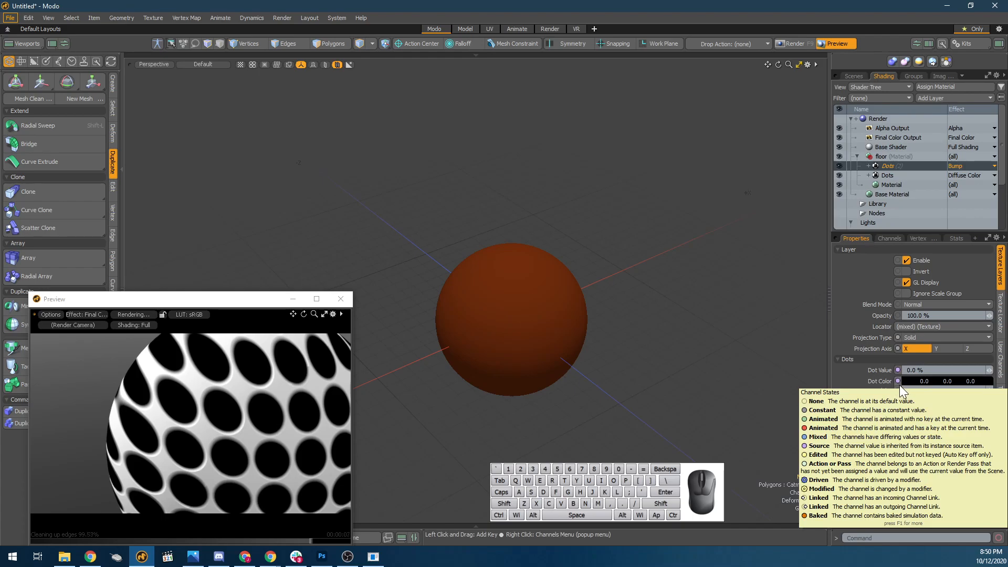
pyautogui.click(887, 174)
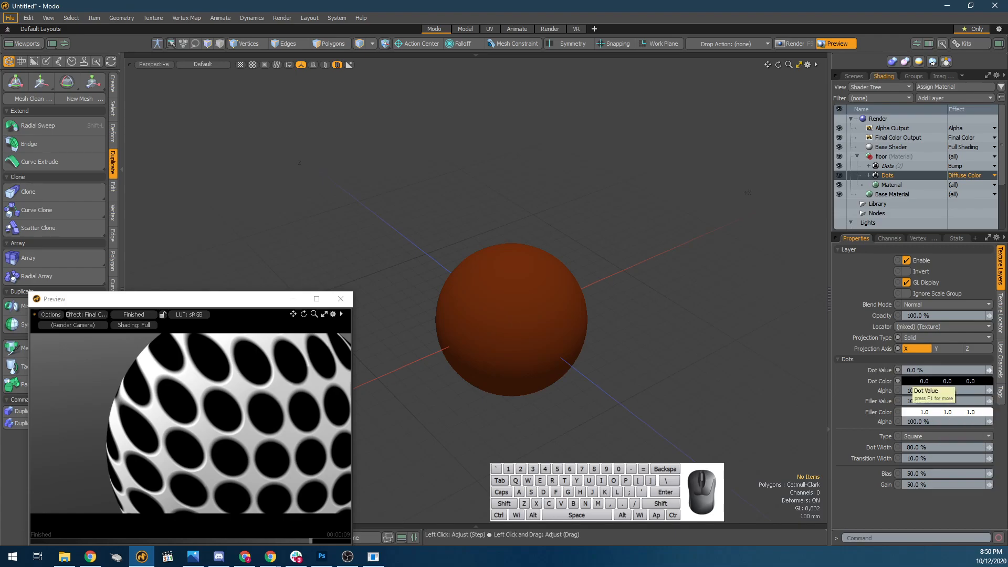
pyautogui.moveTo(990, 371)
pyautogui.mouseDown()
pyautogui.moveTo(1005, 371)
pyautogui.moveTo(966, 371)
pyautogui.moveTo(995, 374)
pyautogui.moveTo(981, 372)
pyautogui.mouseUp()
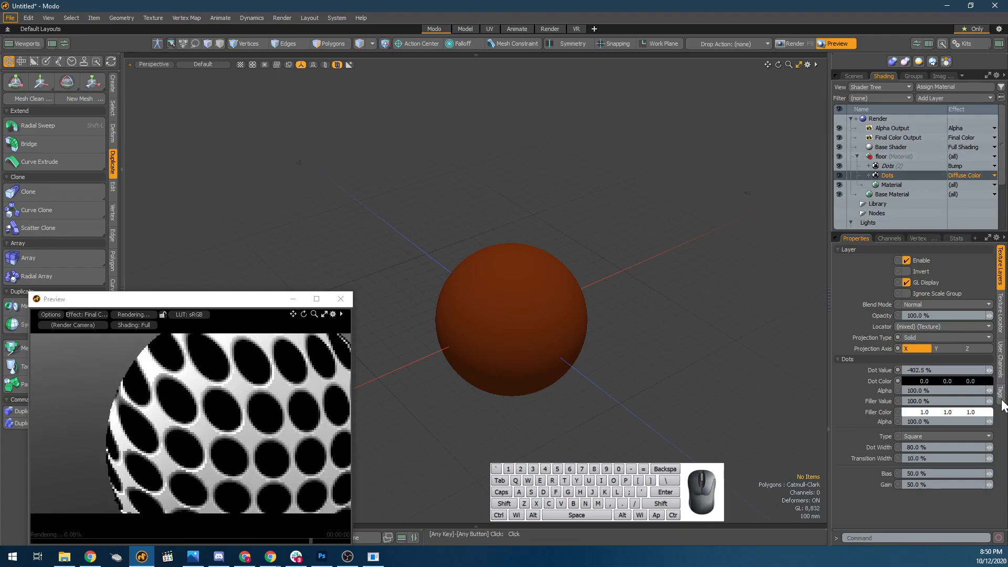
pyautogui.click(986, 382)
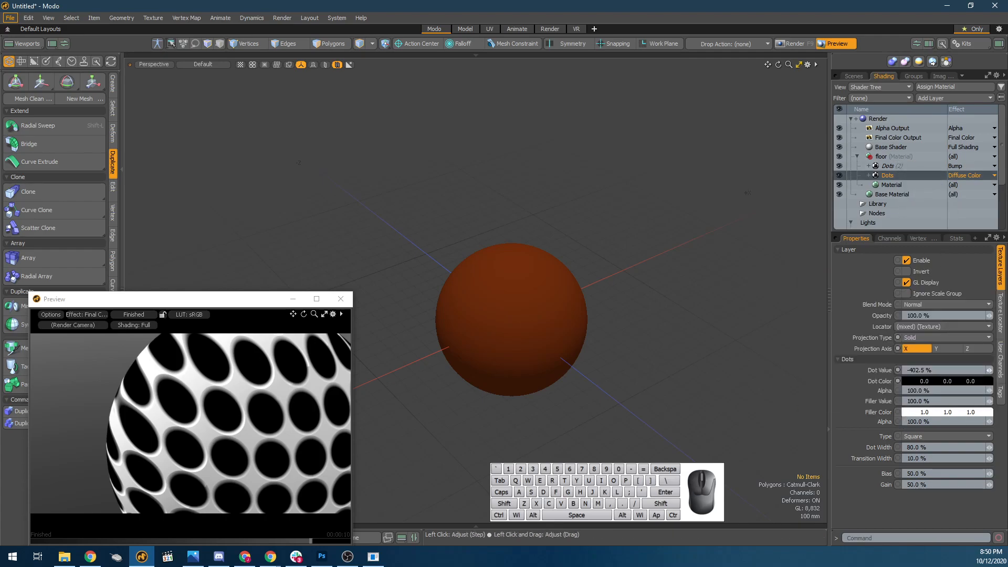
pyautogui.press('Return')
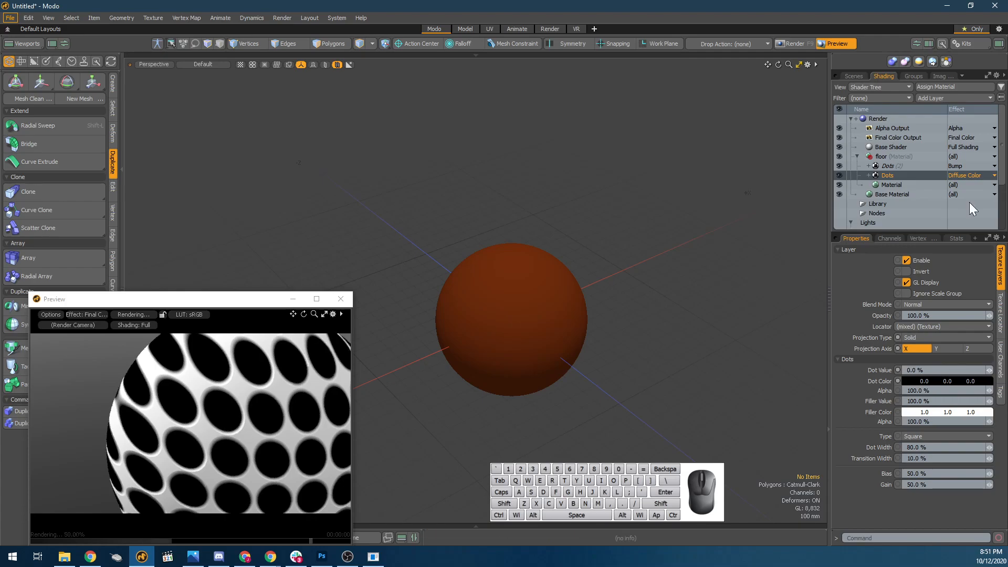
# Set the effect of the instanced Dots layer to the Surface Shading effect Displacement.
pyautogui.click(964, 170)
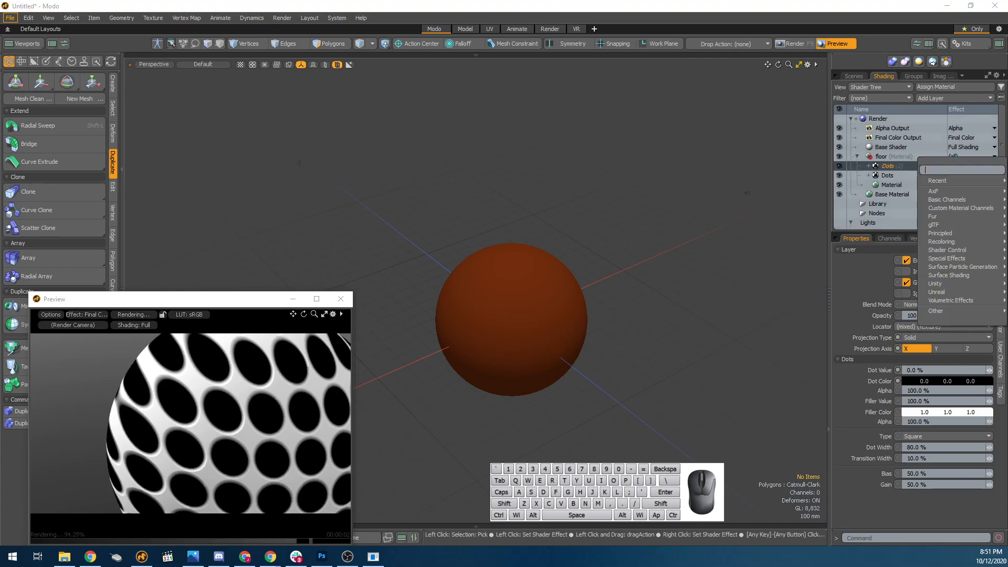
pyautogui.moveTo(918, 191)
pyautogui.click(895, 142)
pyautogui.click(913, 183)
pyautogui.click(933, 163)
pyautogui.click(971, 166)
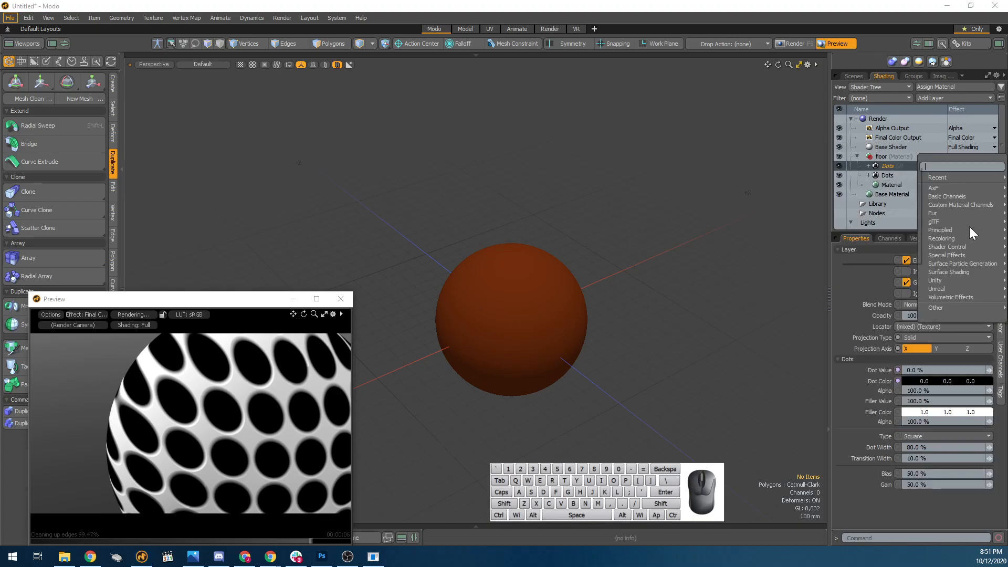
pyautogui.moveTo(966, 272)
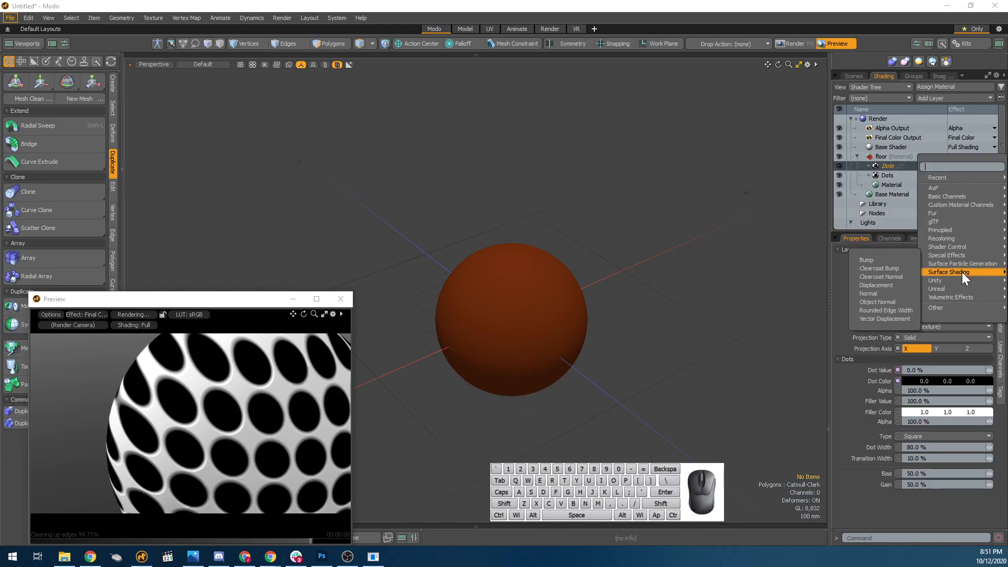
pyautogui.click(895, 286)
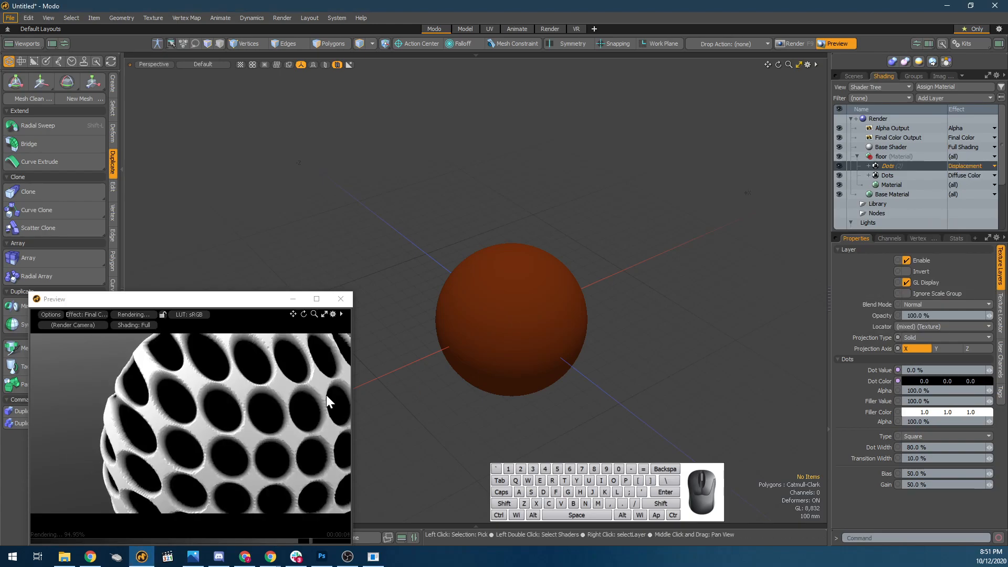
# Examine the displaced dots on the sphere from several angles and close up in the render preview.
pyautogui.keyDown('alt'); pyautogui.moveTo(199, 418); pyautogui.dragTo(106, 407); pyautogui.keyUp('alt')
pyautogui.scroll(-3, 135, 418)
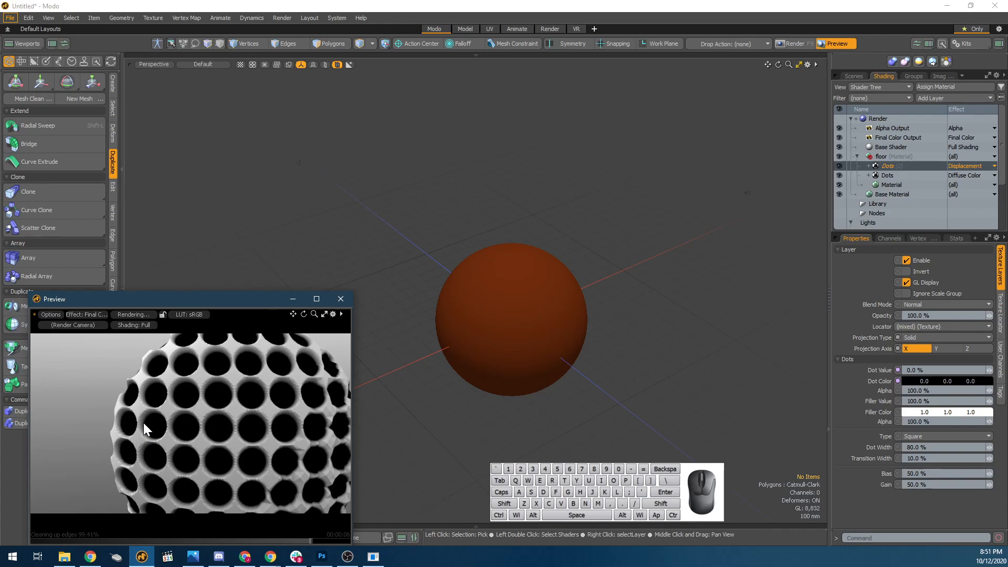
pyautogui.keyDown('alt'); pyautogui.moveTo(266, 376); pyautogui.dragTo(266, 411); pyautogui.keyUp('alt')
pyautogui.click(526, 290)
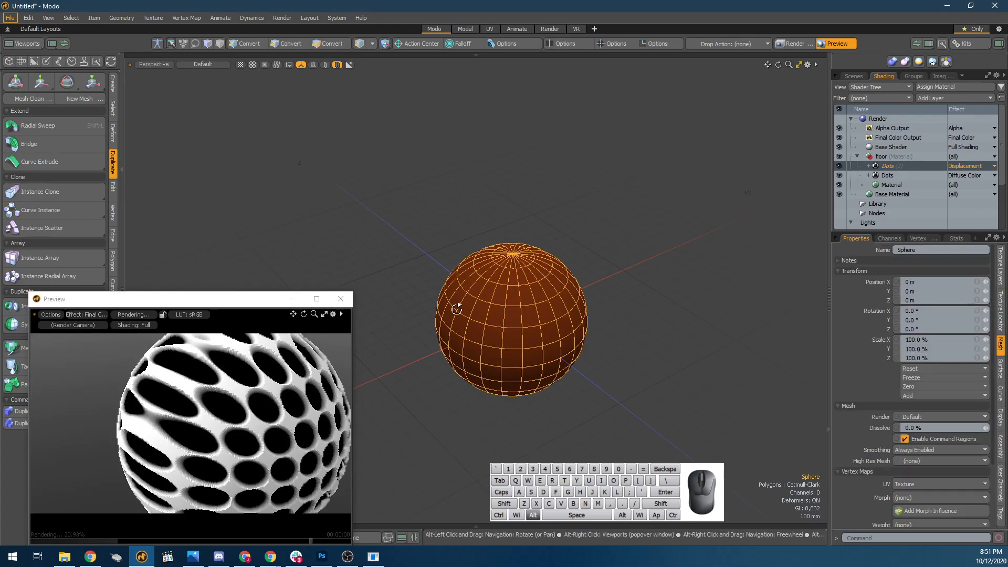
pyautogui.keyDown('alt'); pyautogui.moveTo(236, 414); pyautogui.dragTo(163, 399); pyautogui.keyUp('alt')
pyautogui.scroll(3, 119, 368)
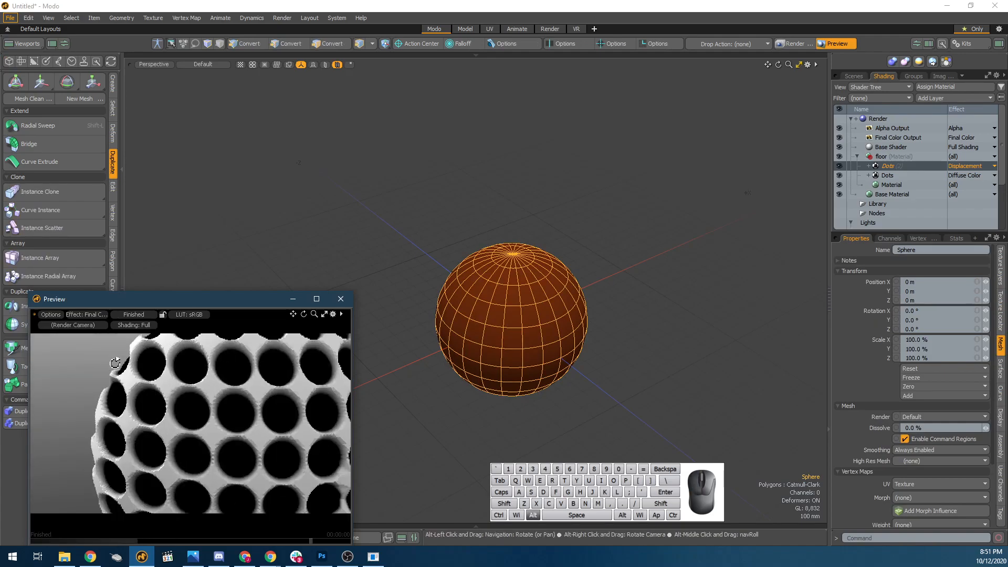
pyautogui.scroll(5, 127, 380)
pyautogui.keyDown('alt'); pyautogui.moveTo(112, 376); pyautogui.dragTo(137, 413); pyautogui.keyUp('alt')
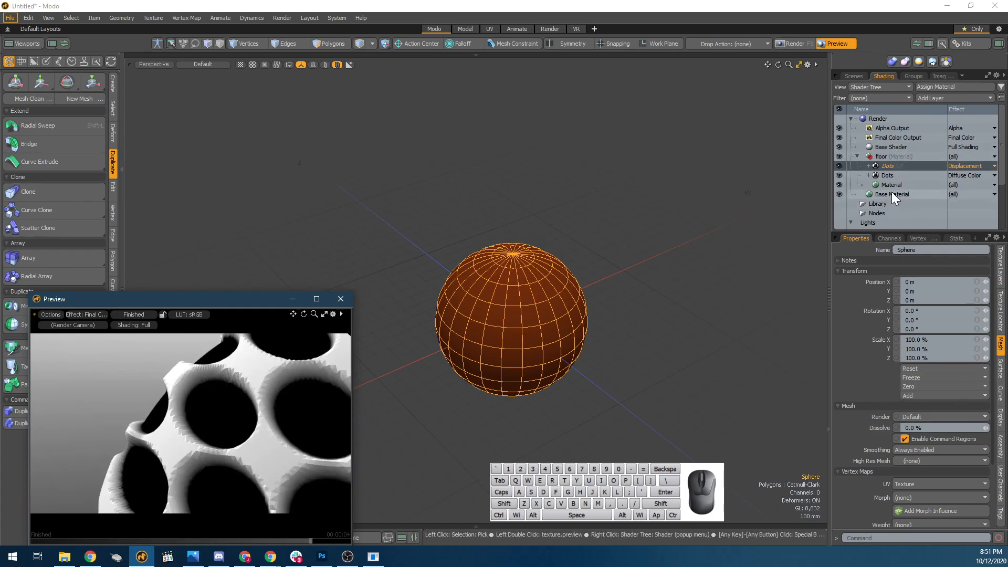
# Set the original Diffuse Color Dots layer's Dot Color to a neutral grey of 0.64 per channel.
pyautogui.click(890, 176)
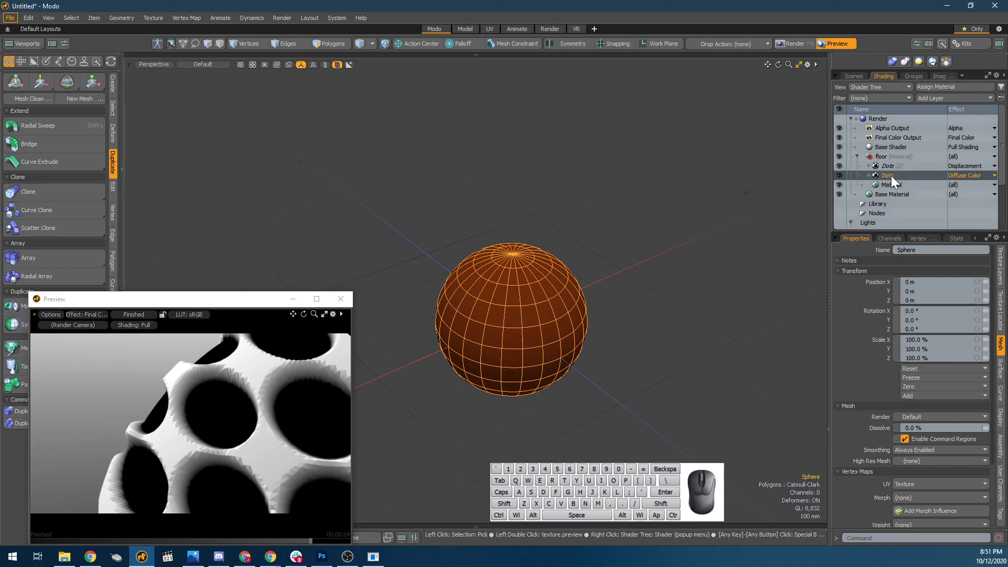
pyautogui.click(929, 166)
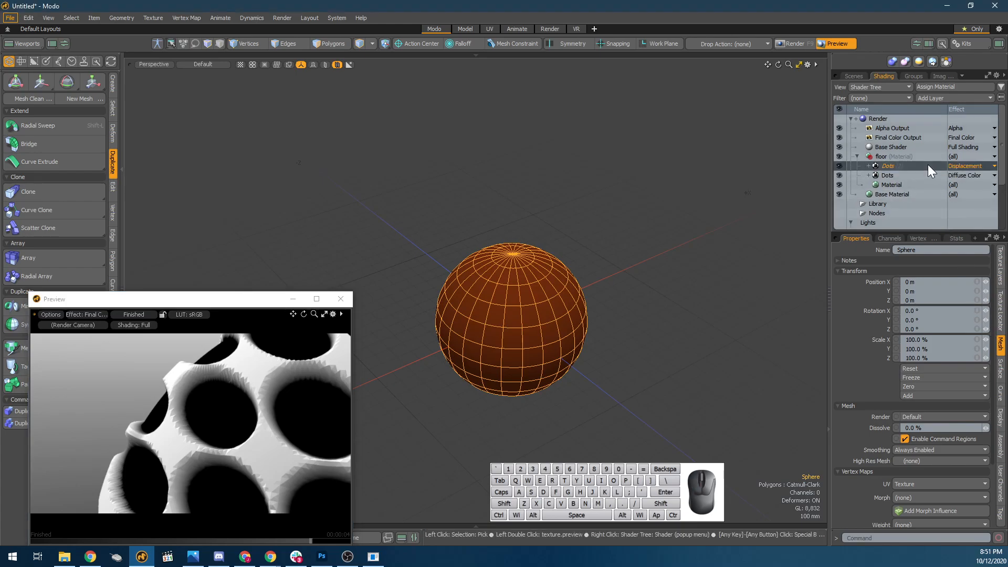
pyautogui.click(897, 175)
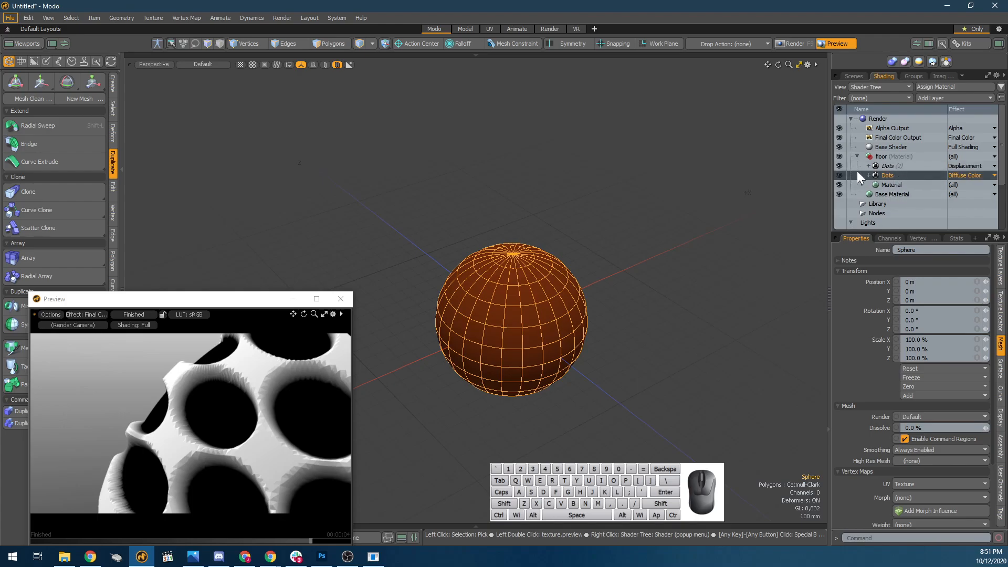
pyautogui.click(1001, 286)
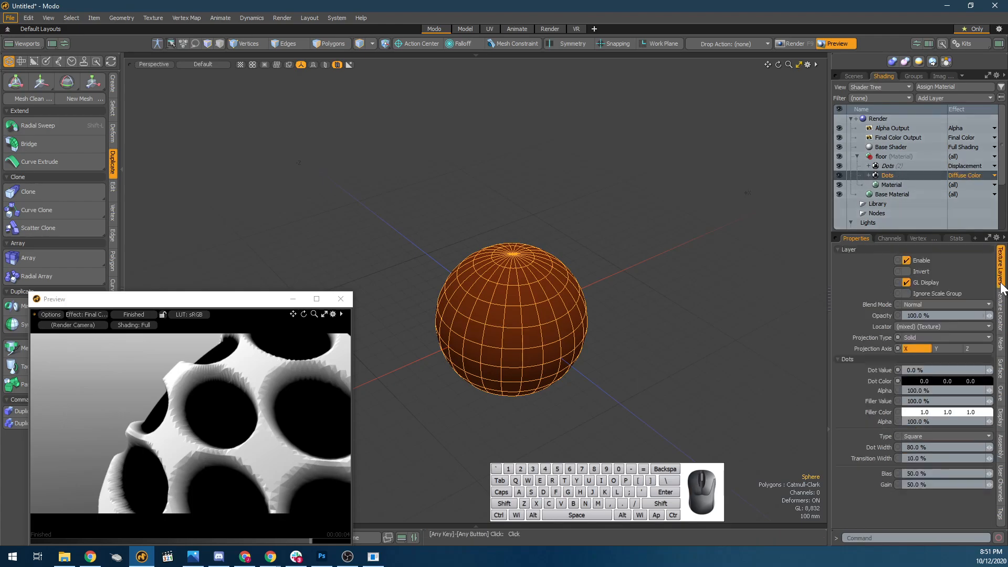
pyautogui.click(909, 379)
pyautogui.click(634, 398)
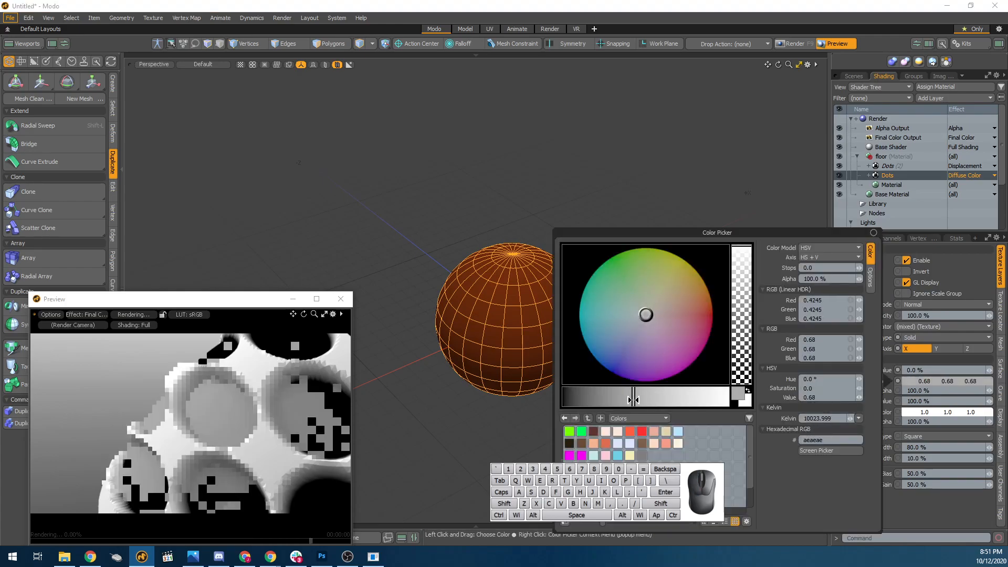
pyautogui.click(645, 398)
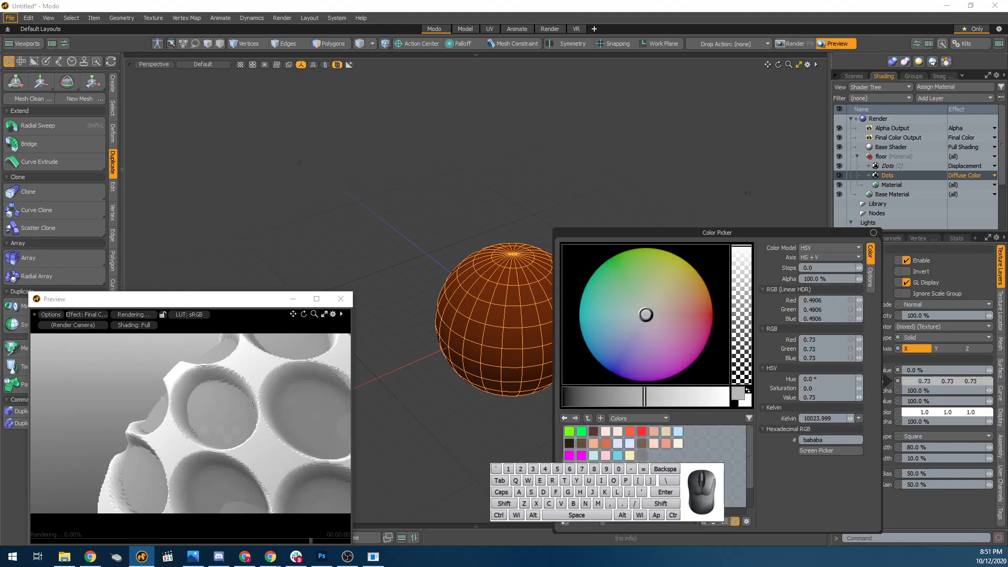
pyautogui.click(625, 397)
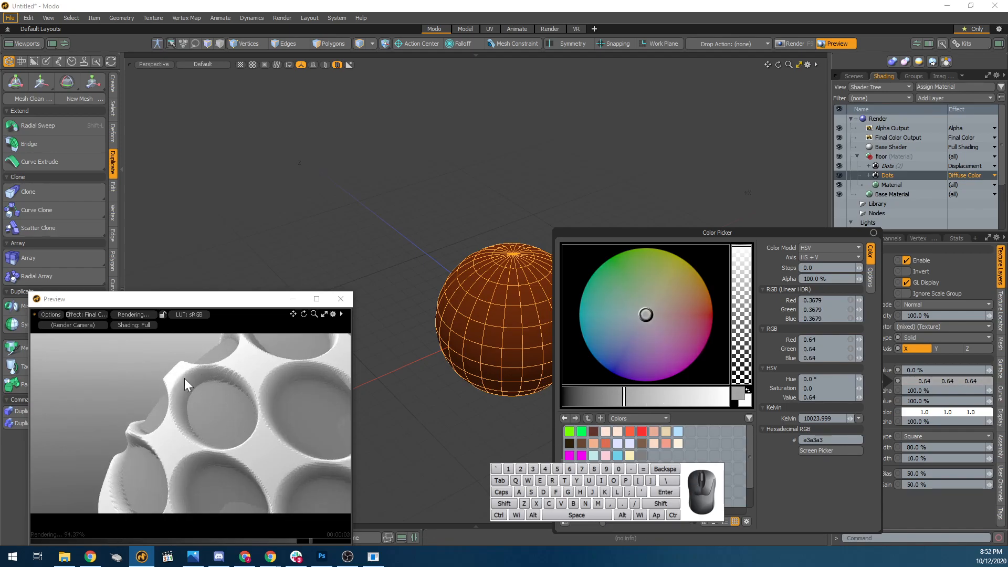
pyautogui.click(874, 232)
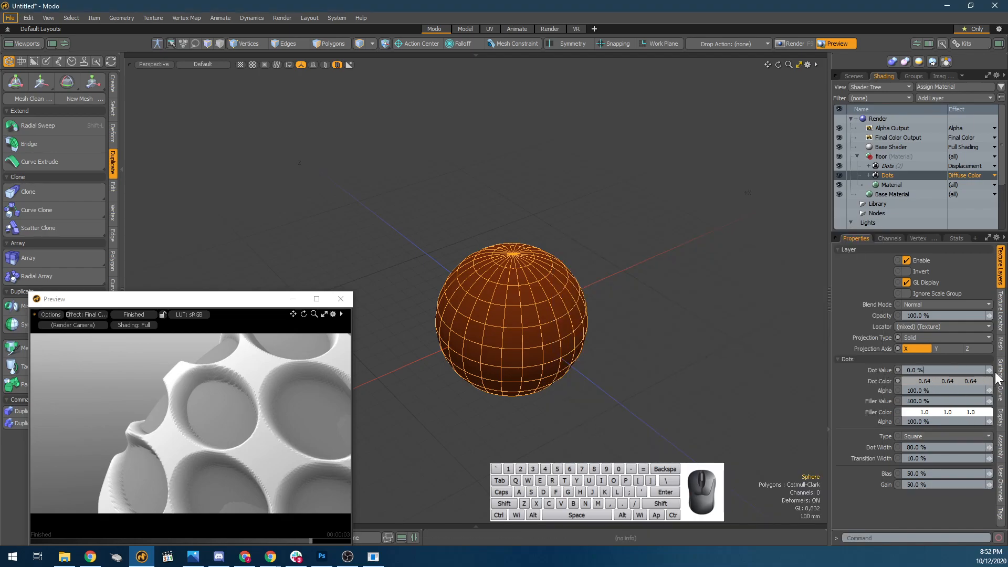
# Set the original Dots layer's Dot Value to 50% and then 90% to compare the displacement depth.
pyautogui.click(916, 371)
pyautogui.write('50')
pyautogui.press('Return')
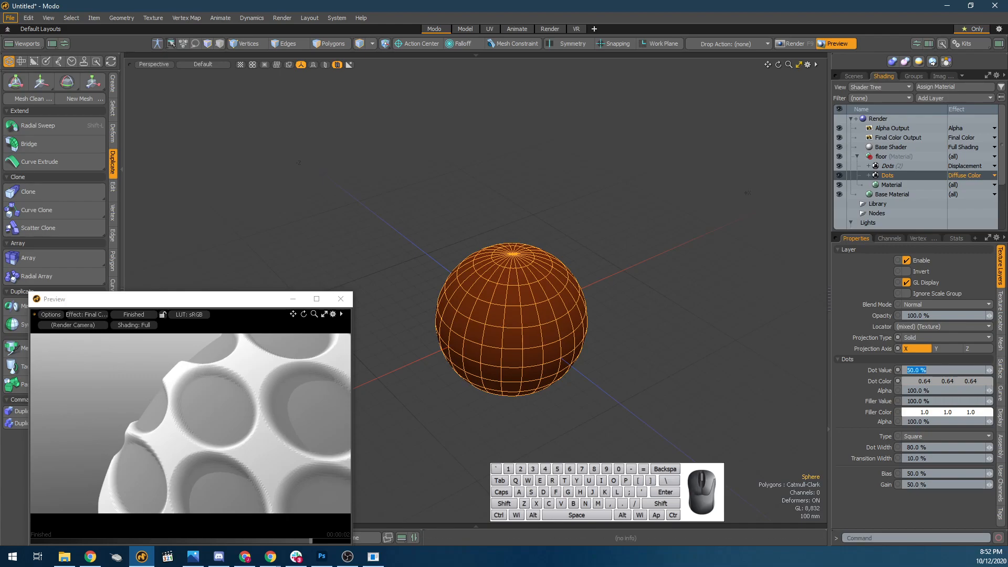
pyautogui.write('90')
pyautogui.press('Return')
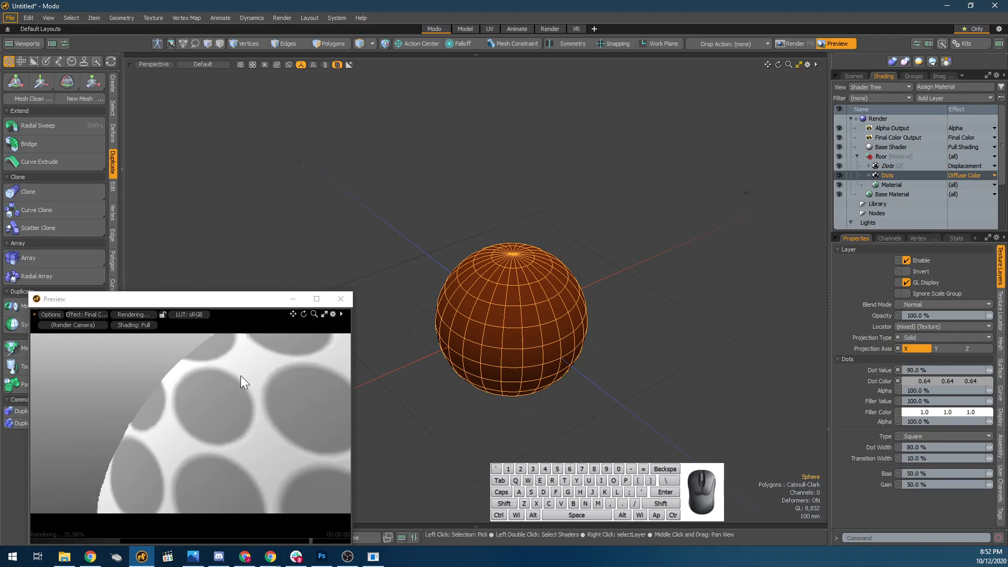
# Set the original Dots layer's Dot Value to 50% and its Filler Color alpha to 50%.
pyautogui.click(916, 370)
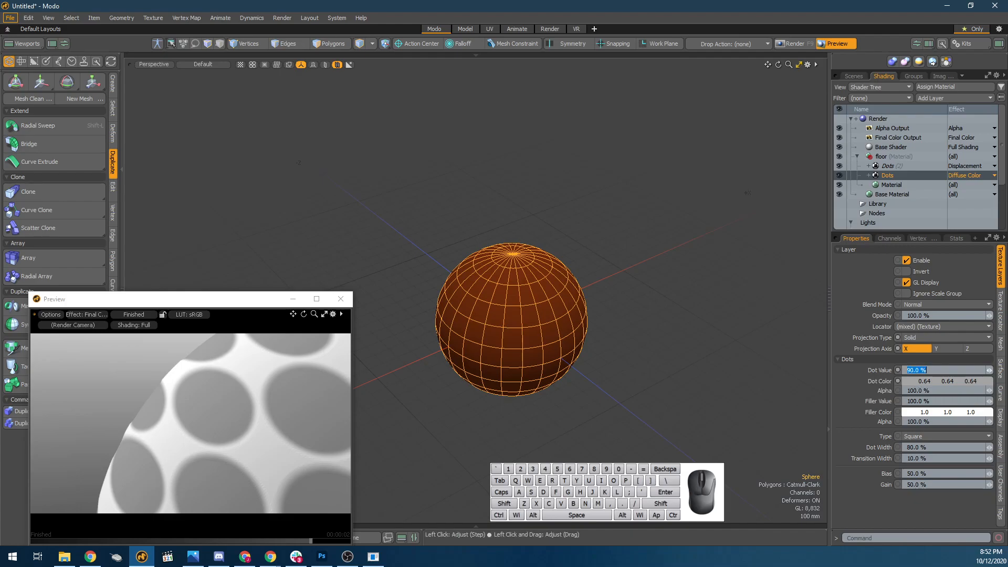
pyautogui.write('50')
pyautogui.press('Tab')
pyautogui.press('Tab')
pyautogui.press('Tab')
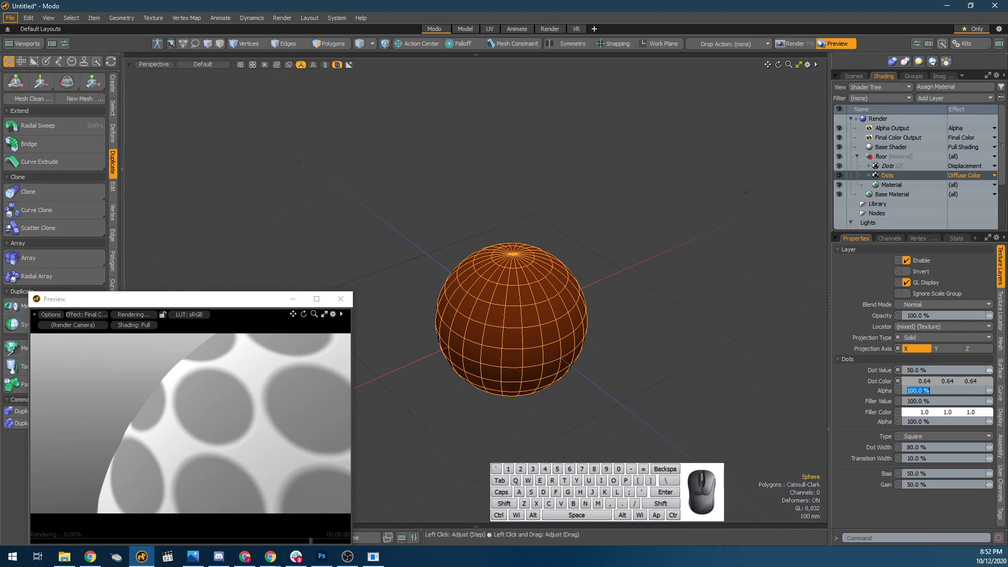
pyautogui.write('50')
pyautogui.press('Return')
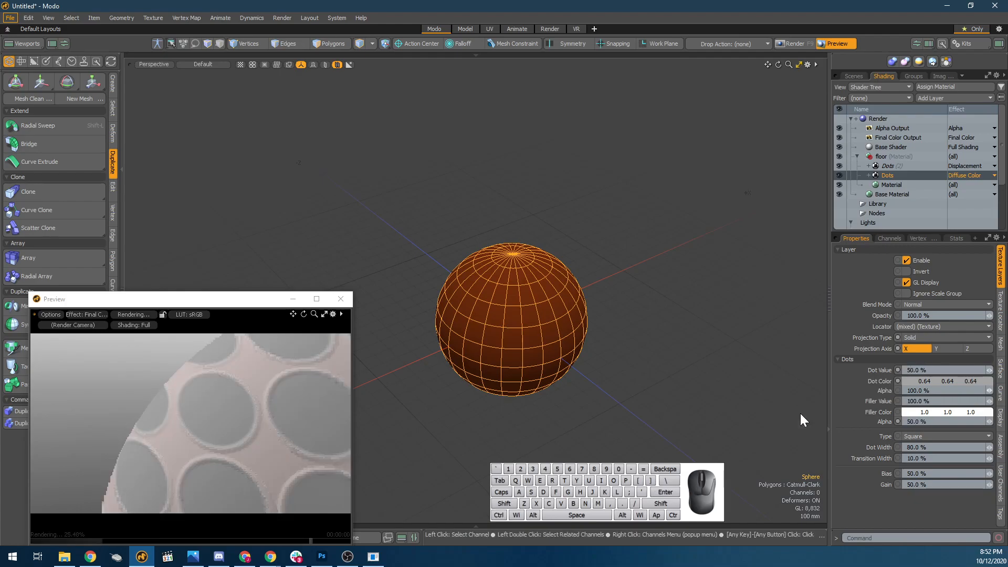
# Set the original Dots layer's Dot Color to 0.0 per channel, Dot Value to 100%, and Filler Color alpha to 0%.
pyautogui.keyDown('alt'); pyautogui.moveTo(286, 421); pyautogui.dragTo(226, 441); pyautogui.keyUp('alt')
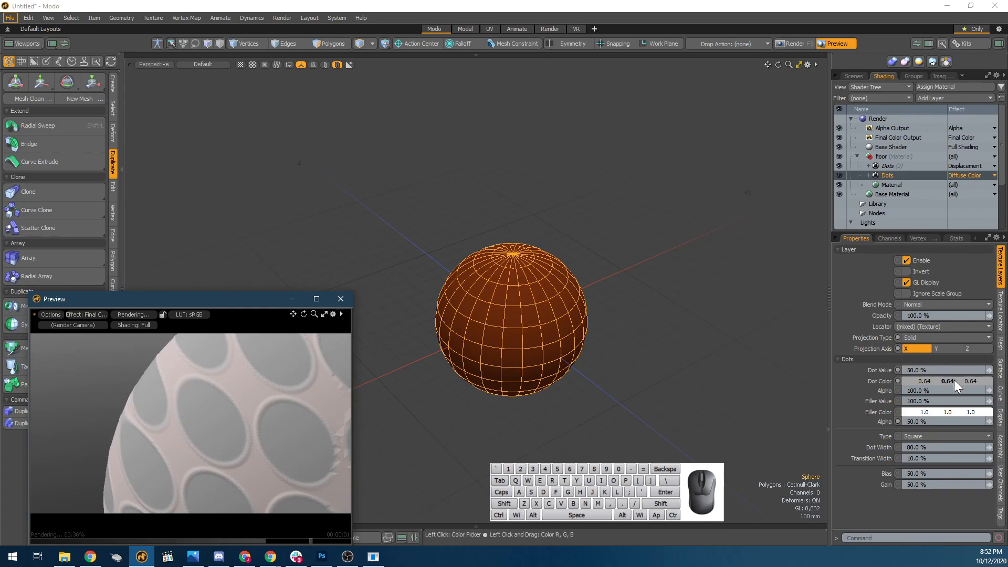
pyautogui.moveTo(925, 382)
pyautogui.mouseDown()
pyautogui.moveTo(893, 383)
pyautogui.moveTo(936, 382)
pyautogui.mouseUp()
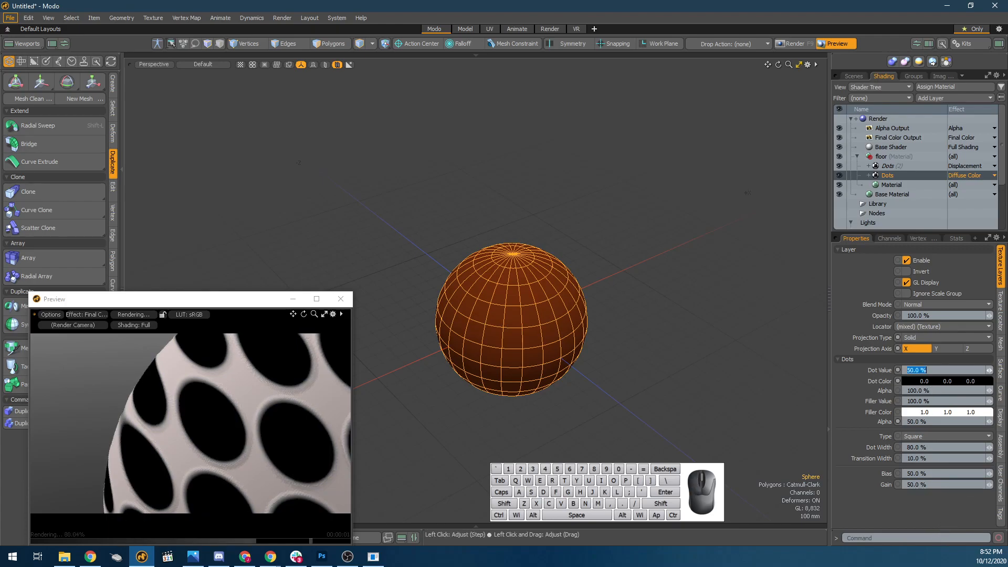
pyautogui.press('Tab')
pyautogui.press('Tab')
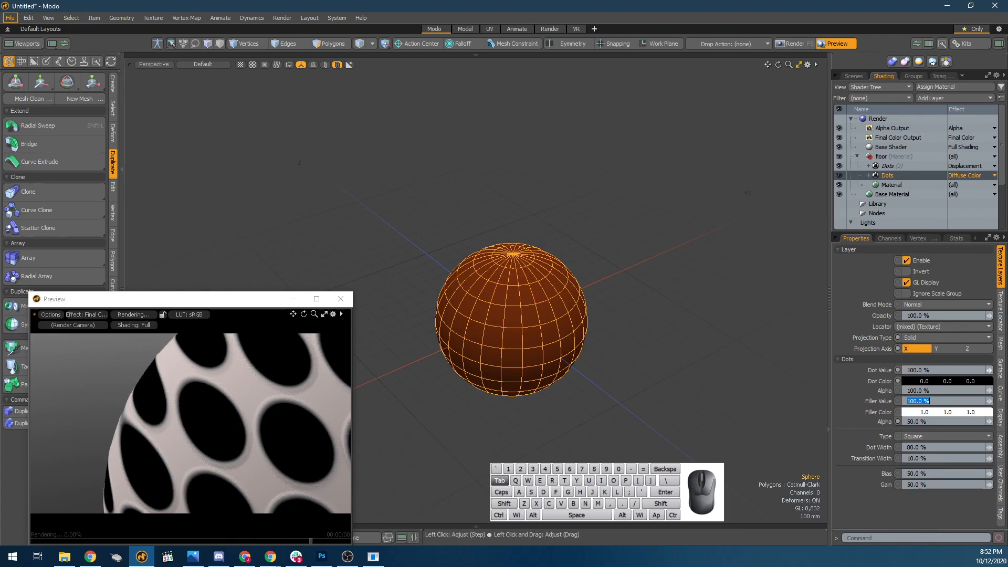
pyautogui.press('Tab')
pyautogui.write('0')
pyautogui.press('Tab')
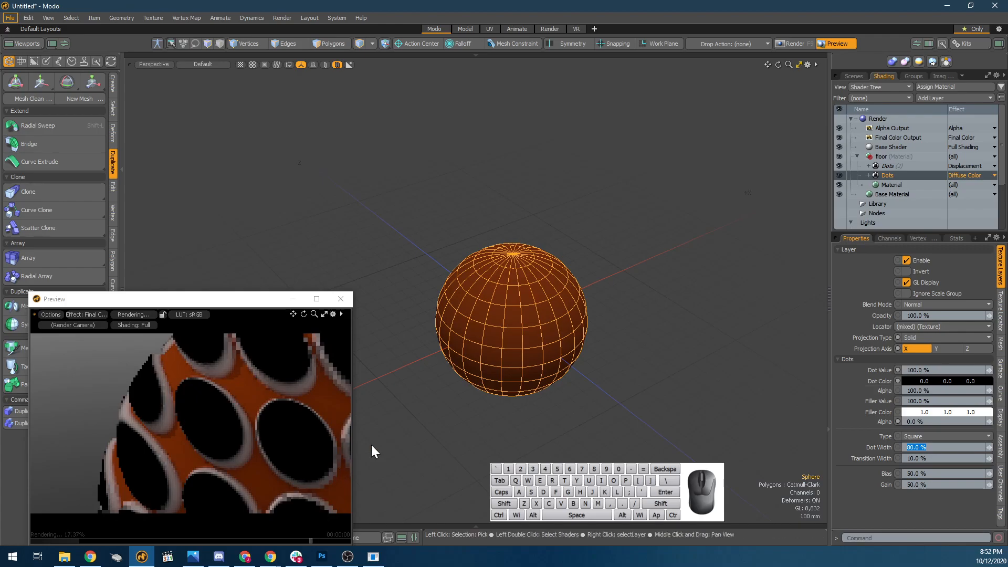
# Set the original Diffuse Color Dots layer's Filler Color alpha to 100%.
pyautogui.keyDown('alt'); pyautogui.moveTo(315, 448); pyautogui.dragTo(150, 386); pyautogui.keyUp('alt')
pyautogui.keyDown('alt'); pyautogui.moveTo(295, 417); pyautogui.dragTo(263, 407); pyautogui.keyUp('alt')
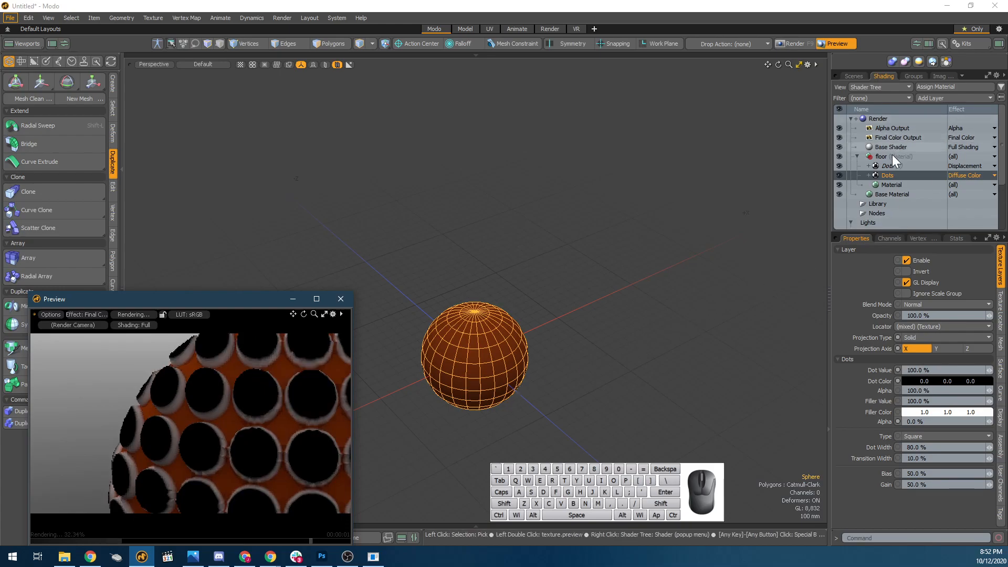
pyautogui.click(901, 184)
pyautogui.click(904, 176)
pyautogui.click(888, 187)
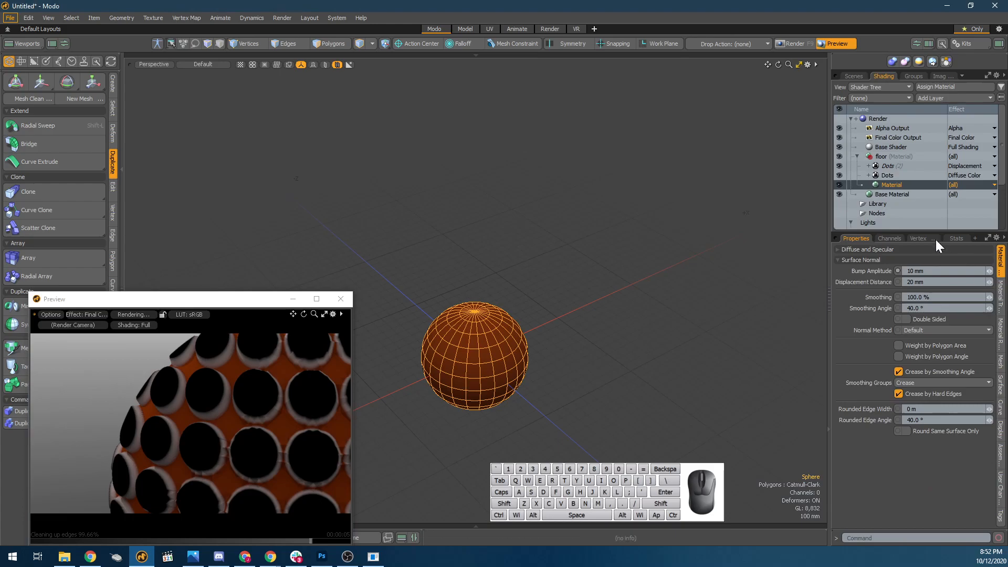
pyautogui.click(902, 177)
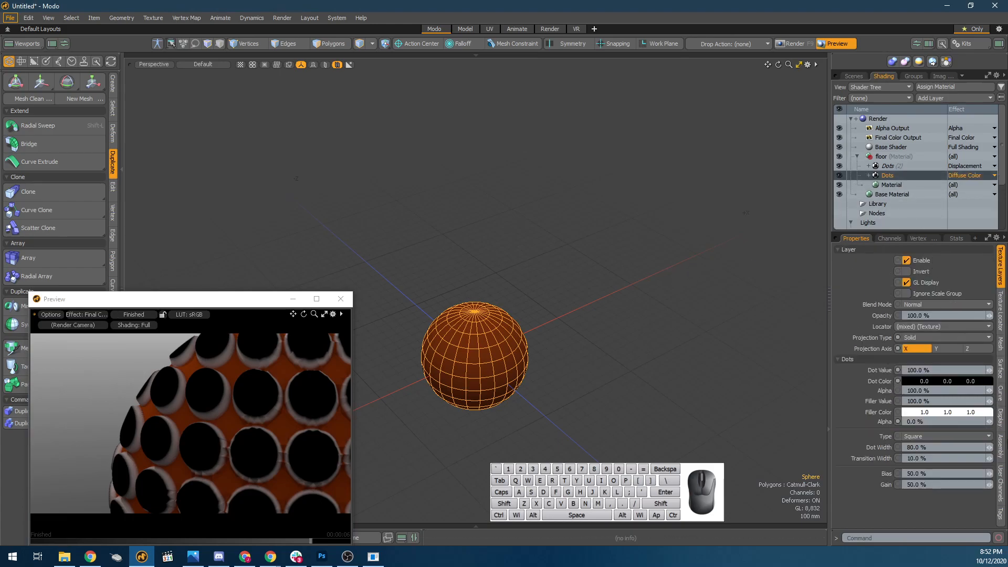
pyautogui.doubleClick(916, 422)
pyautogui.write('1')
pyautogui.press('Return')
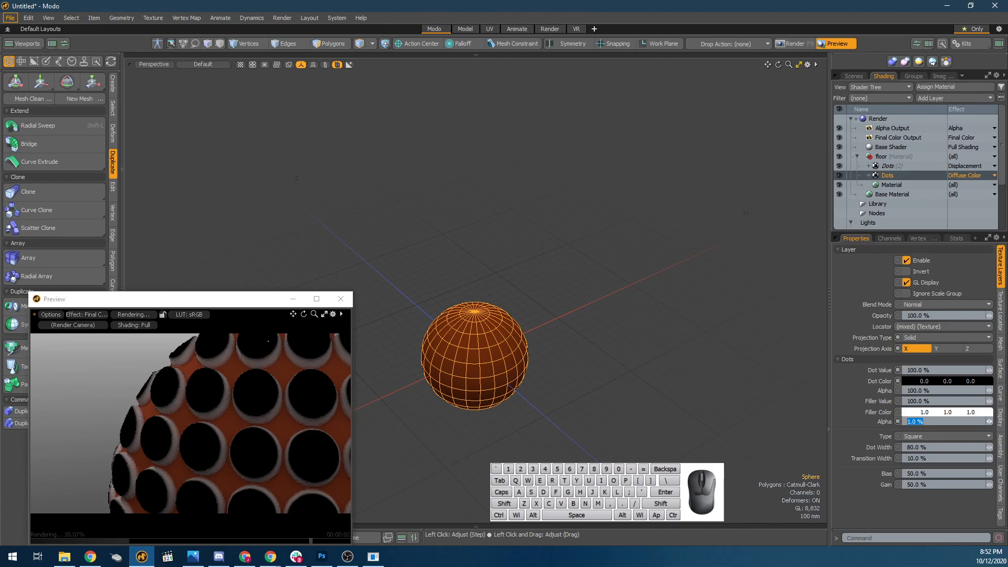
pyautogui.write('100')
pyautogui.press('Tab')
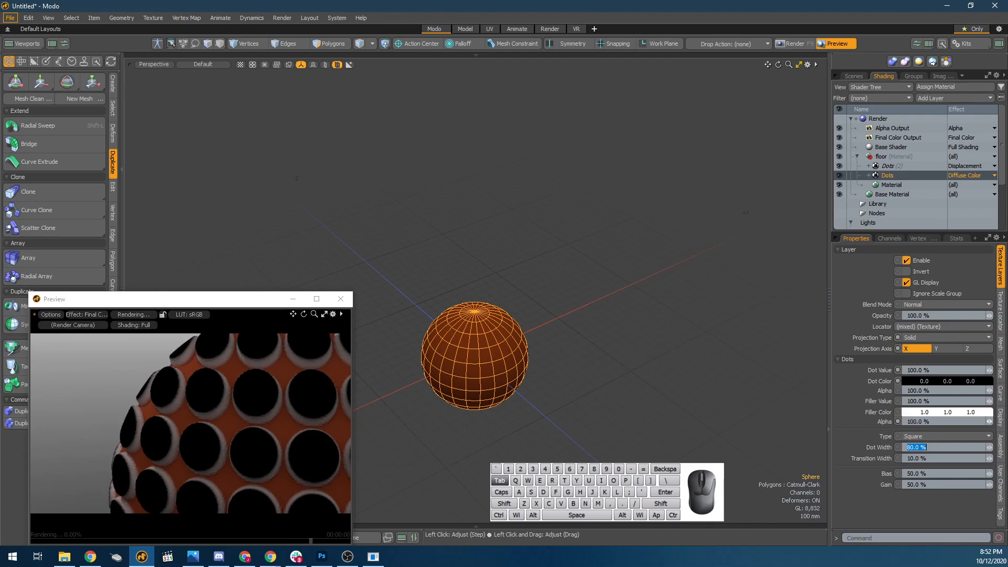
# Set the original Dots layer's Filler Value to 0% and inspect the displaced sphere in the render preview.
pyautogui.click(989, 401)
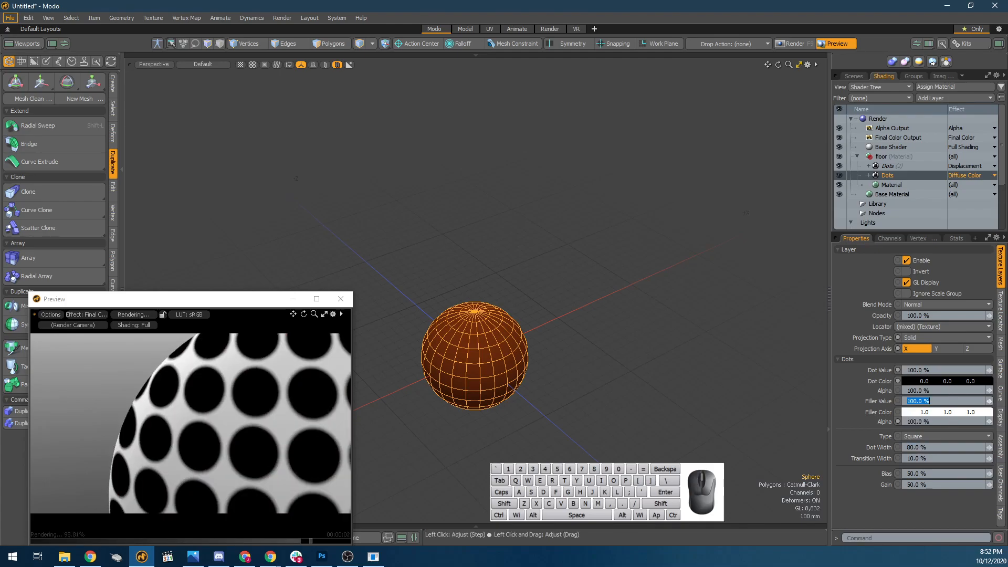
pyautogui.write('0')
pyautogui.press('Return')
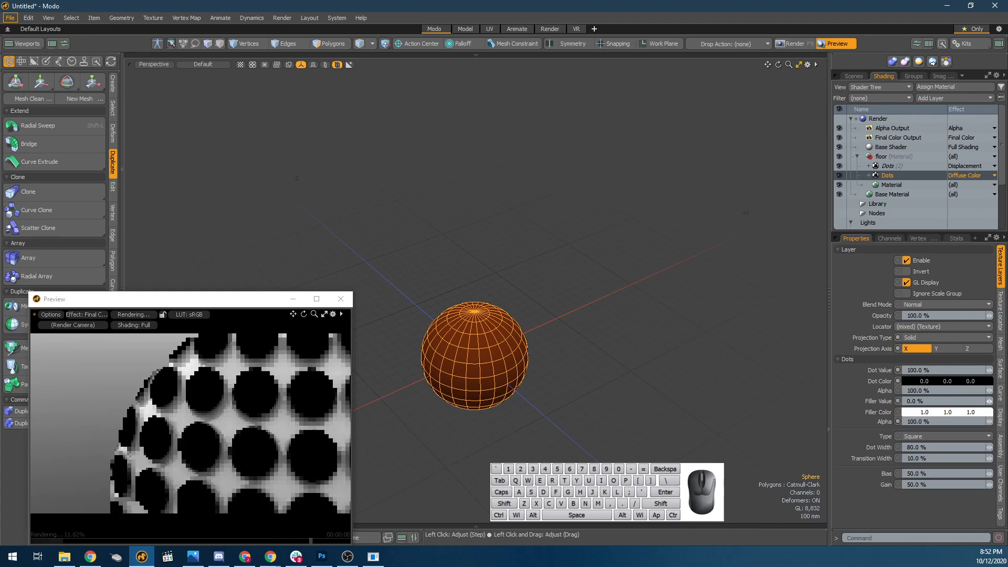
pyautogui.click(171, 415)
pyautogui.keyDown('alt'); pyautogui.moveTo(158, 409); pyautogui.dragTo(171, 414); pyautogui.keyUp('alt')
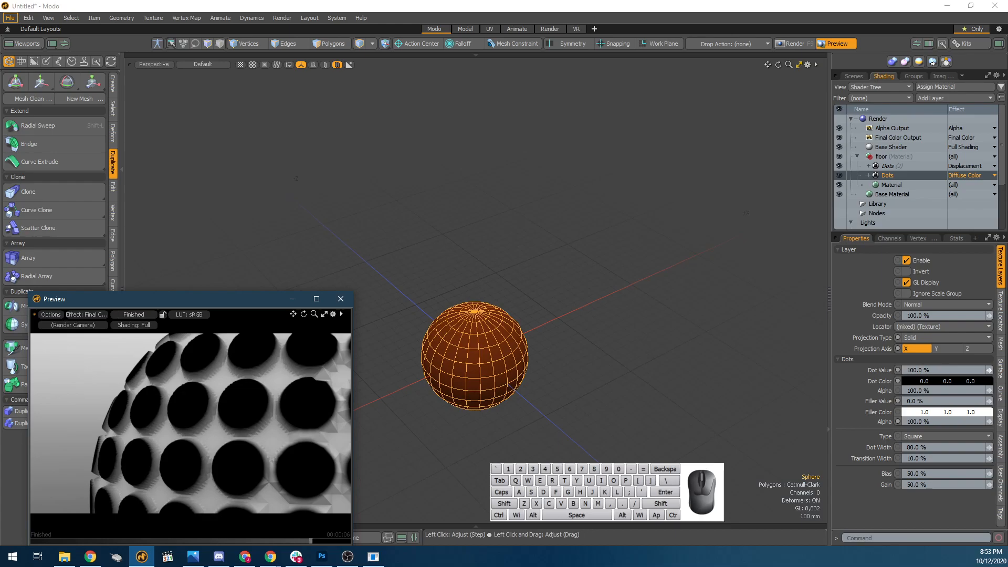
# Open the floor Material's Displacement Distance for editing.
pyautogui.click(940, 401)
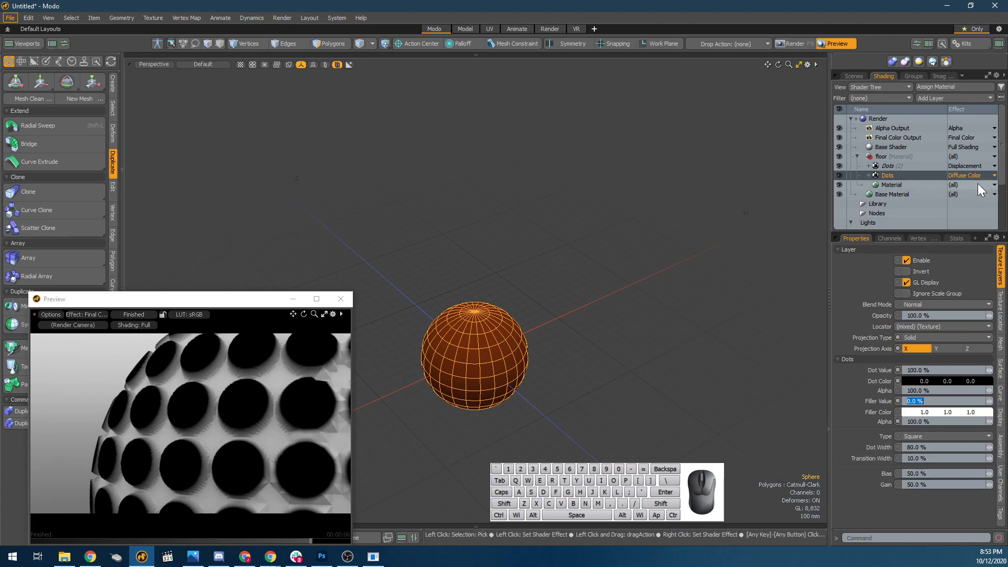
pyautogui.click(915, 185)
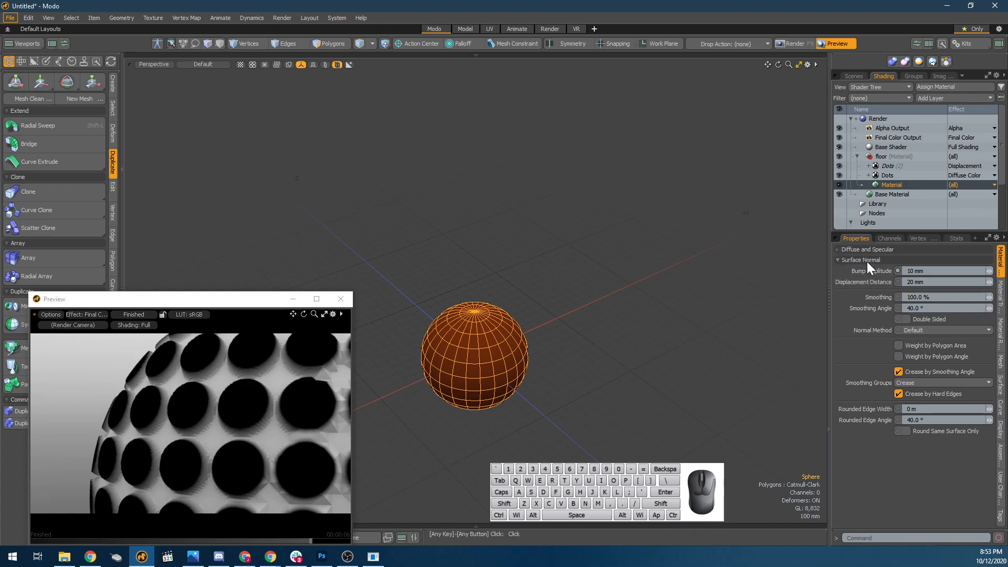
pyautogui.click(917, 282)
pyautogui.moveTo(927, 282); pyautogui.dragTo(821, 278)
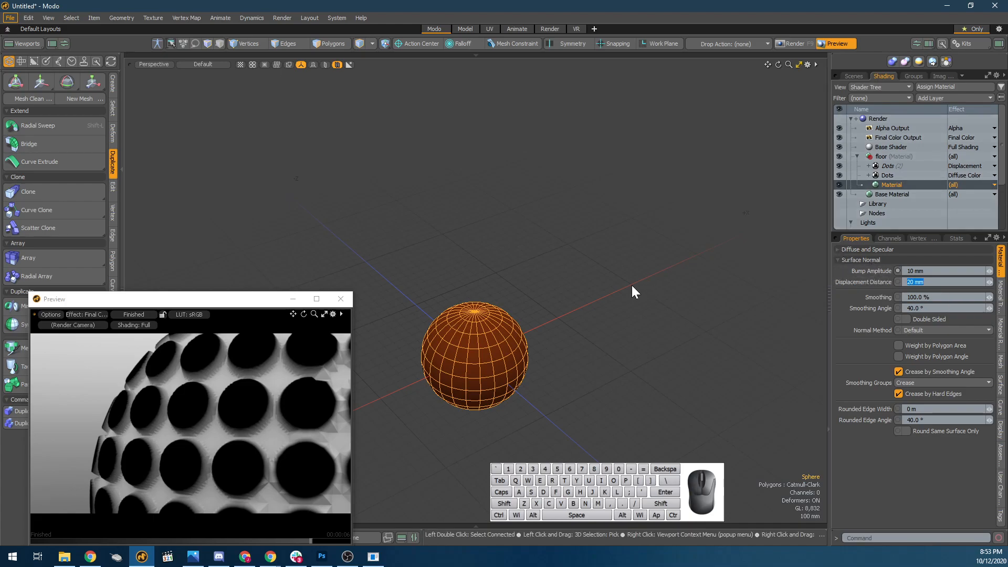
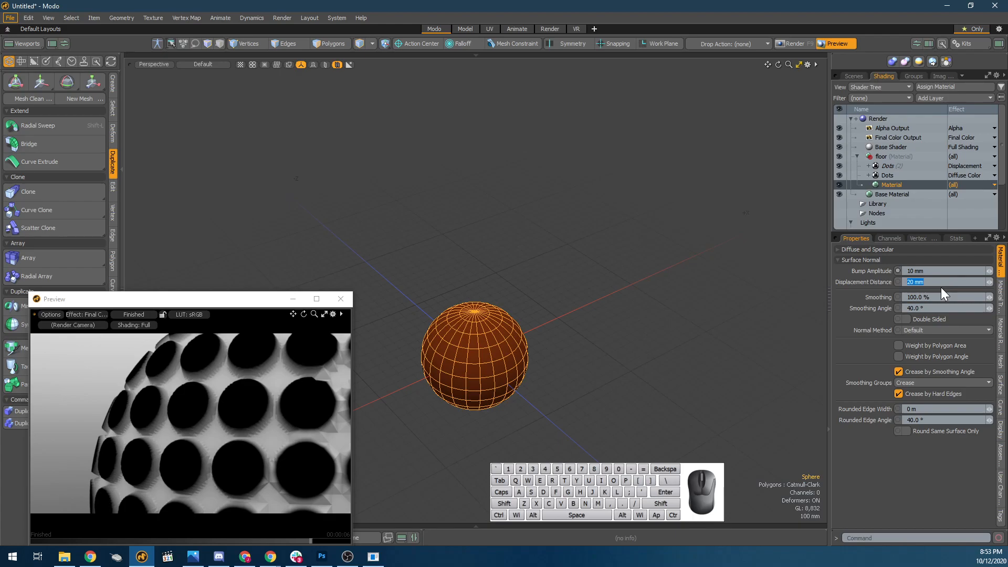
# Set the floor Material's Displacement Distance to 1 m and inspect the displaced sphere in the render preview.
pyautogui.write('1')
pyautogui.press('Tab')
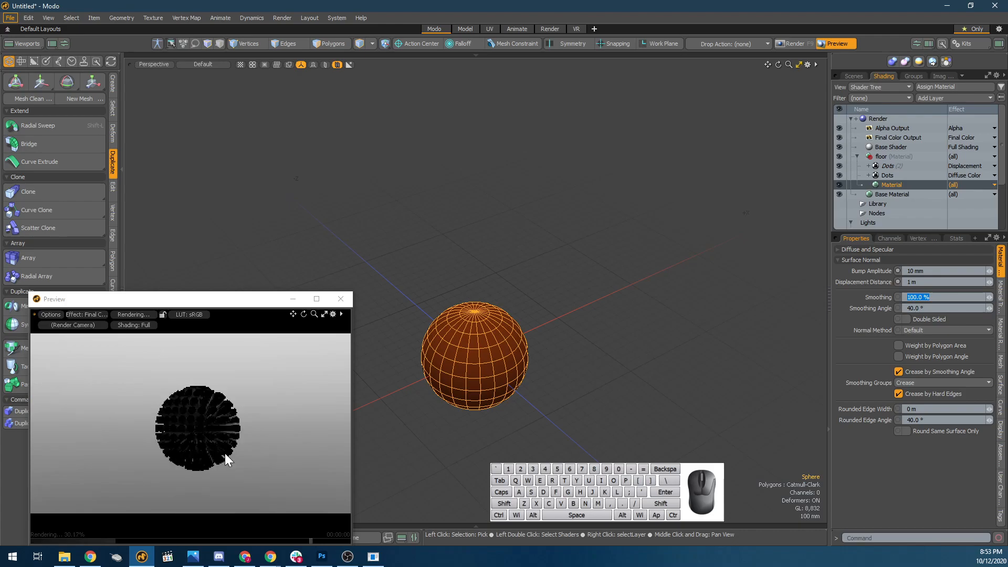
pyautogui.keyDown('alt'); pyautogui.moveTo(224, 453); pyautogui.dragTo(333, 457); pyautogui.keyUp('alt')
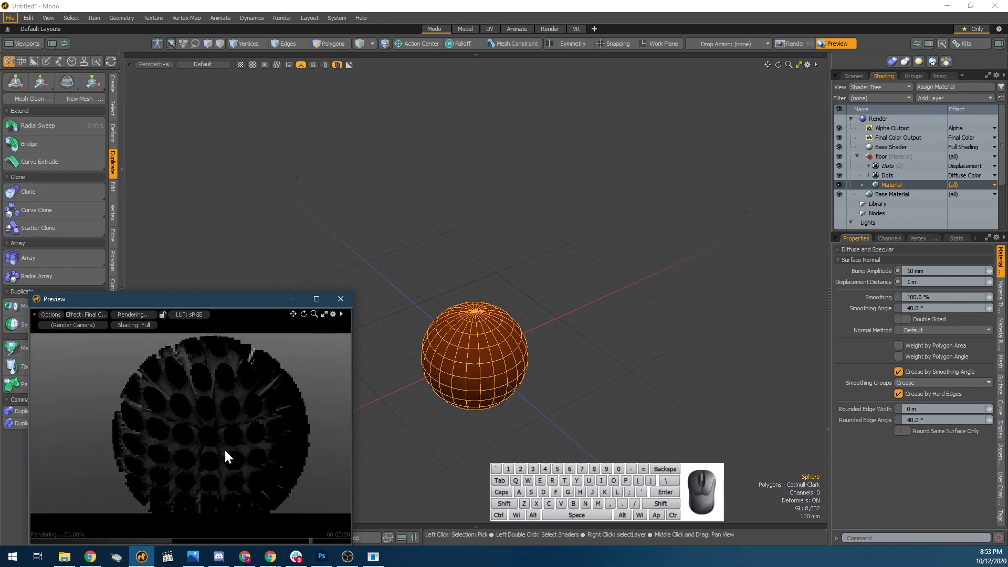
pyautogui.keyDown('alt'); pyautogui.moveTo(244, 429); pyautogui.dragTo(151, 438); pyautogui.keyUp('alt')
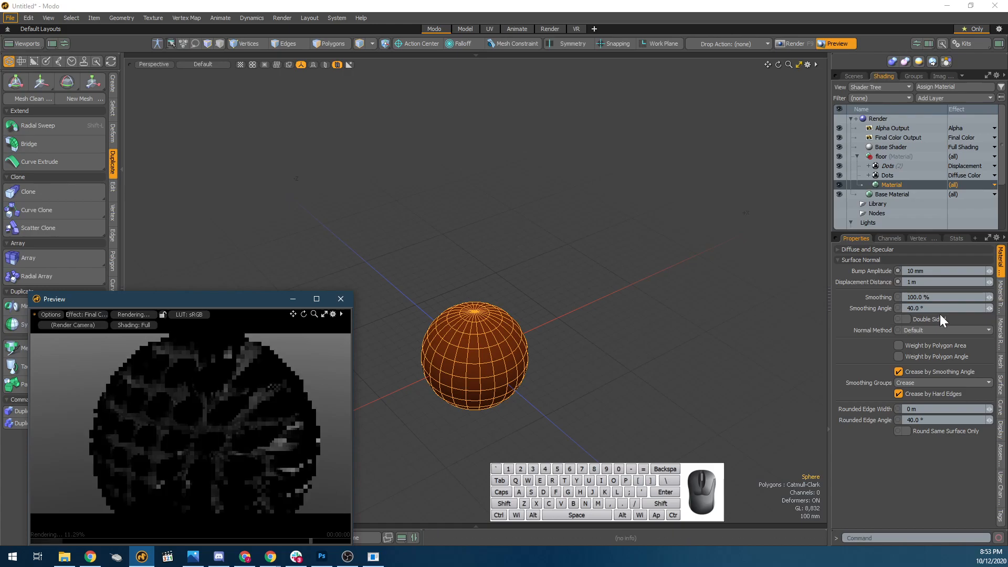
# Set the original Dots layer's Dot Value to 0% and Filler Value to 100%, and examine the inverted displacement in the preview.
pyautogui.click(915, 173)
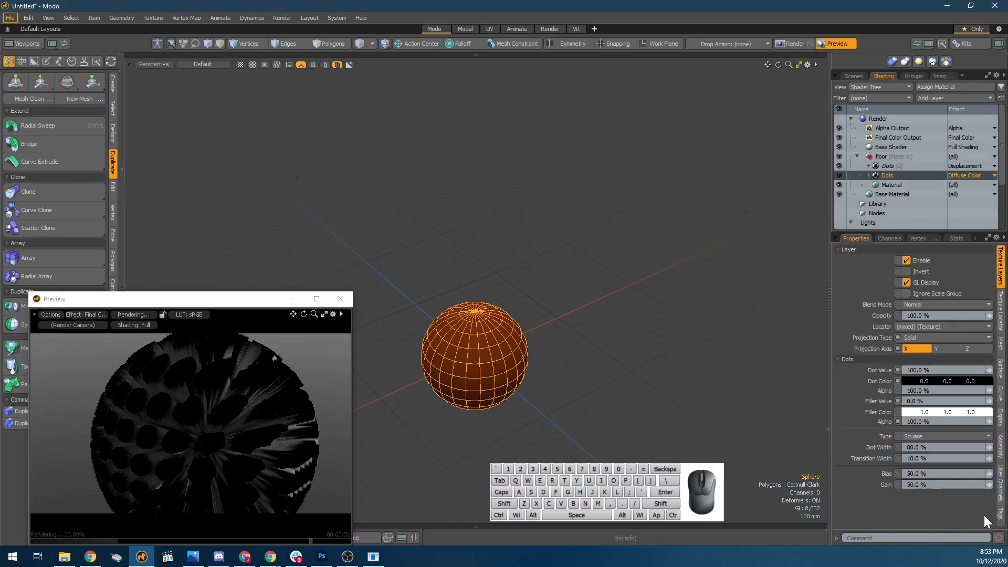
pyautogui.click(927, 370)
pyautogui.write('0')
pyautogui.press('Tab')
pyautogui.press('Tab')
pyautogui.press('Tab')
pyautogui.hotkey('shift', 'Tab')
pyautogui.write('10')
pyautogui.press('Return')
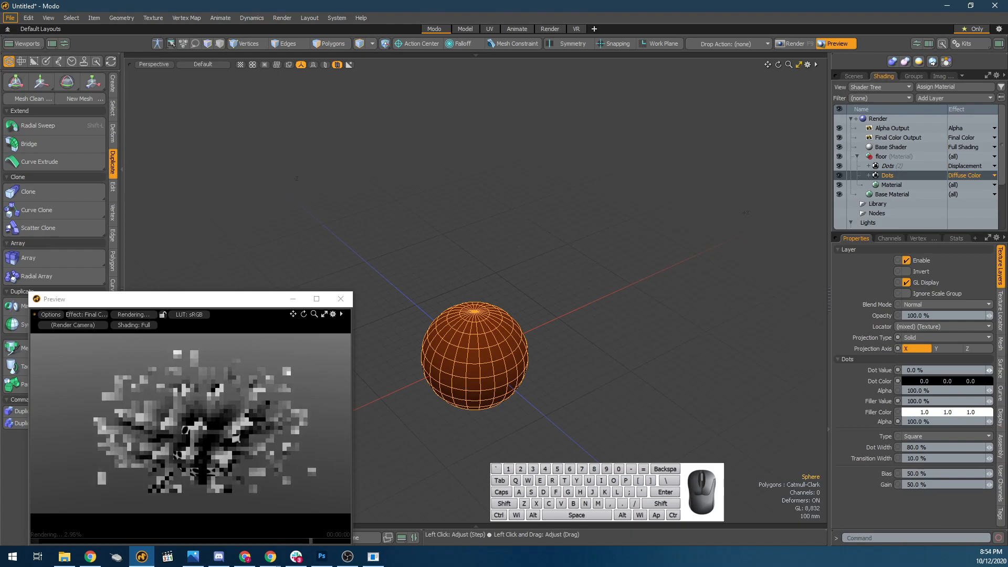
pyautogui.press('alt')
pyautogui.keyDown('alt'); pyautogui.moveTo(258, 412); pyautogui.dragTo(254, 466); pyautogui.keyUp('alt')
pyautogui.scroll(3, 254, 466)
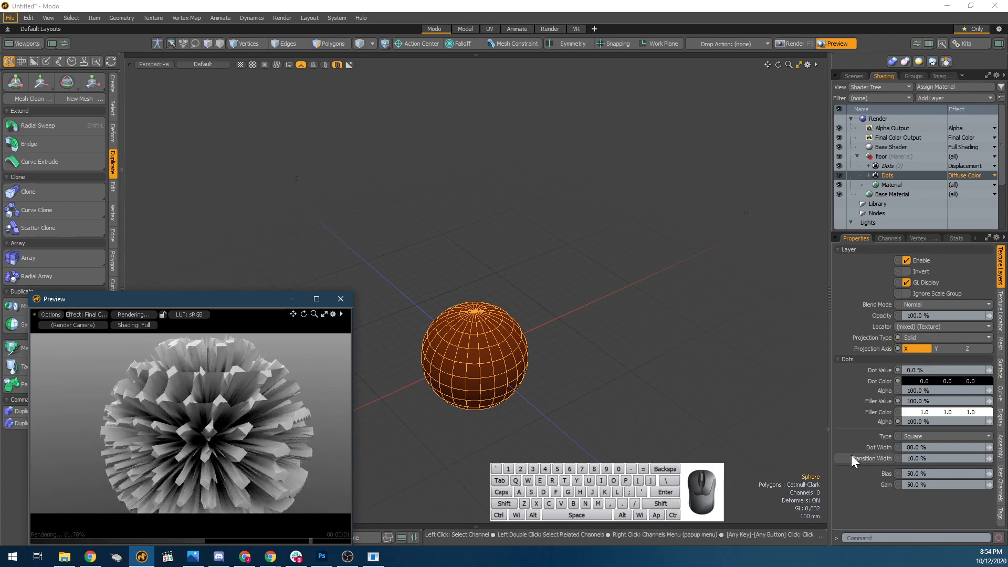
# Try Filler Values of 50%, 25% and 0% on the original Dots layer and compare the displacement height.
pyautogui.click(924, 401)
pyautogui.write('50')
pyautogui.press('Return')
pyautogui.click(945, 402)
pyautogui.write('25')
pyautogui.press('Return')
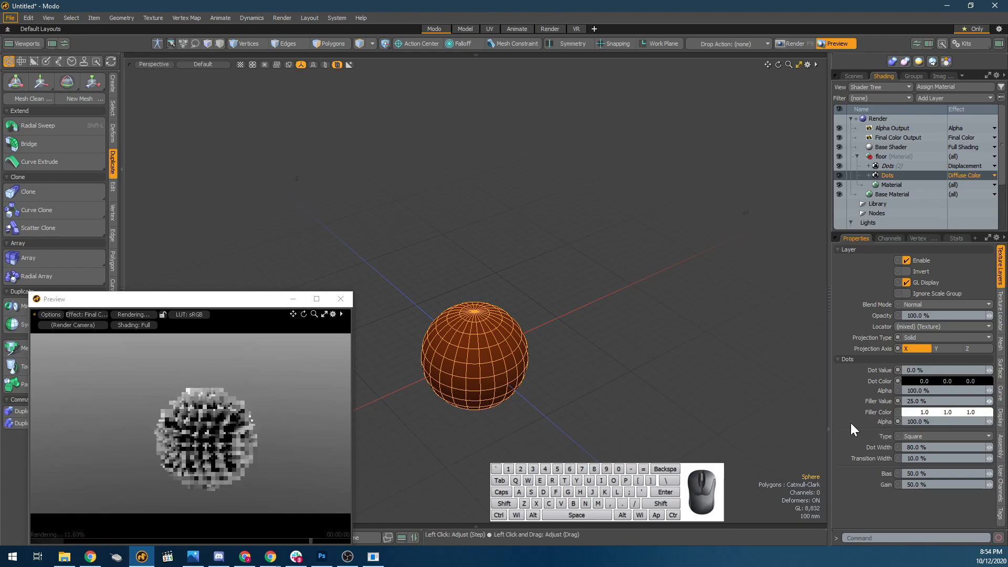
pyautogui.scroll(5, 207, 397)
pyautogui.keyDown('alt'); pyautogui.moveTo(276, 455); pyautogui.dragTo(318, 442); pyautogui.keyUp('alt')
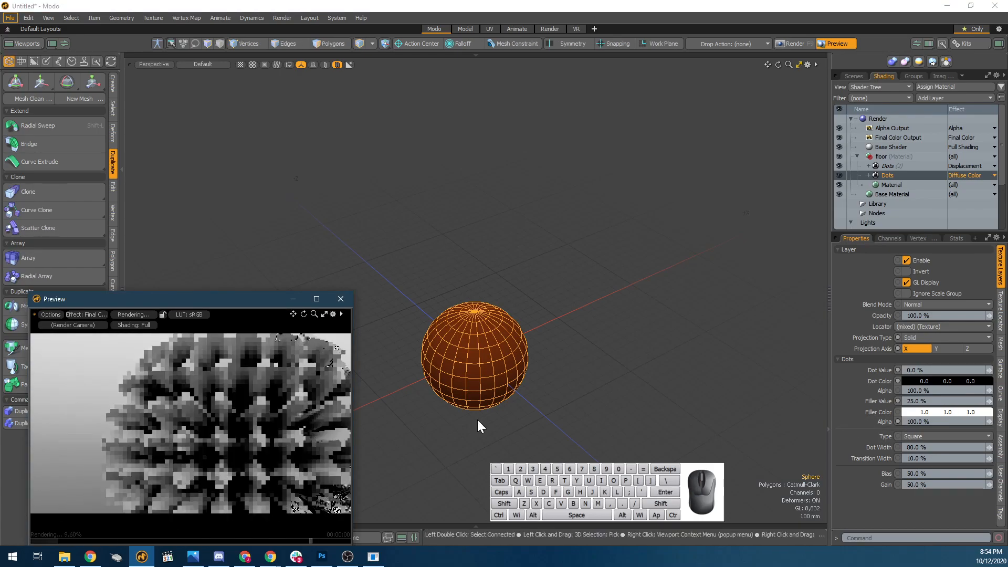
pyautogui.click(987, 401)
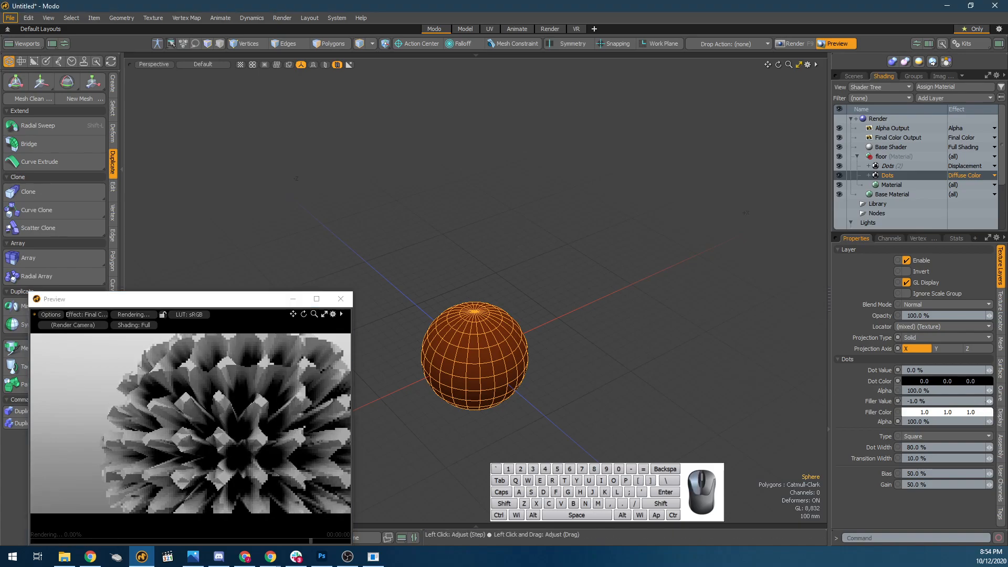
pyautogui.moveTo(988, 401); pyautogui.dragTo(978, 401)
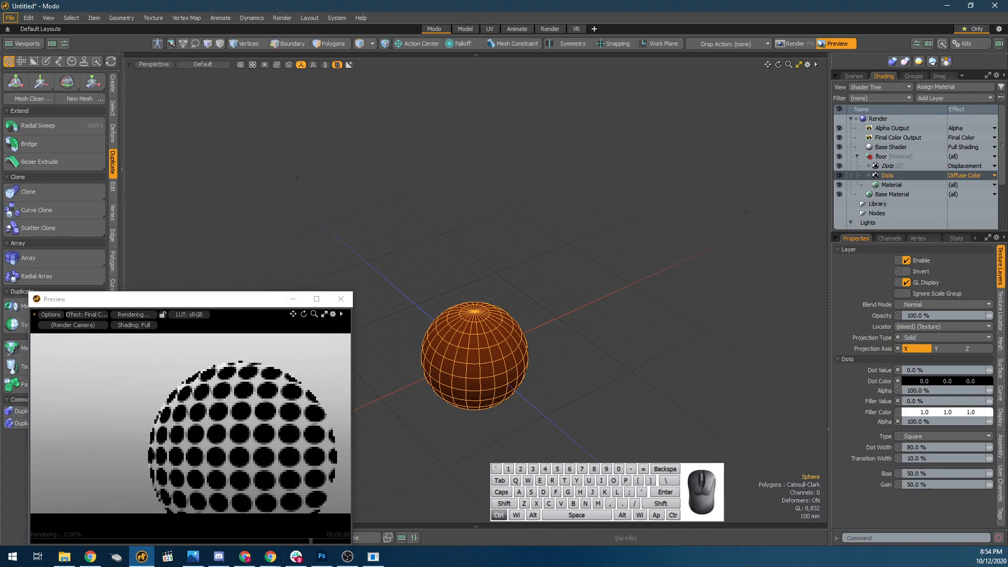
# Set the original Dots layer's Filler Value to 100%.
pyautogui.click(949, 400)
pyautogui.write('1')
pyautogui.press('Return')
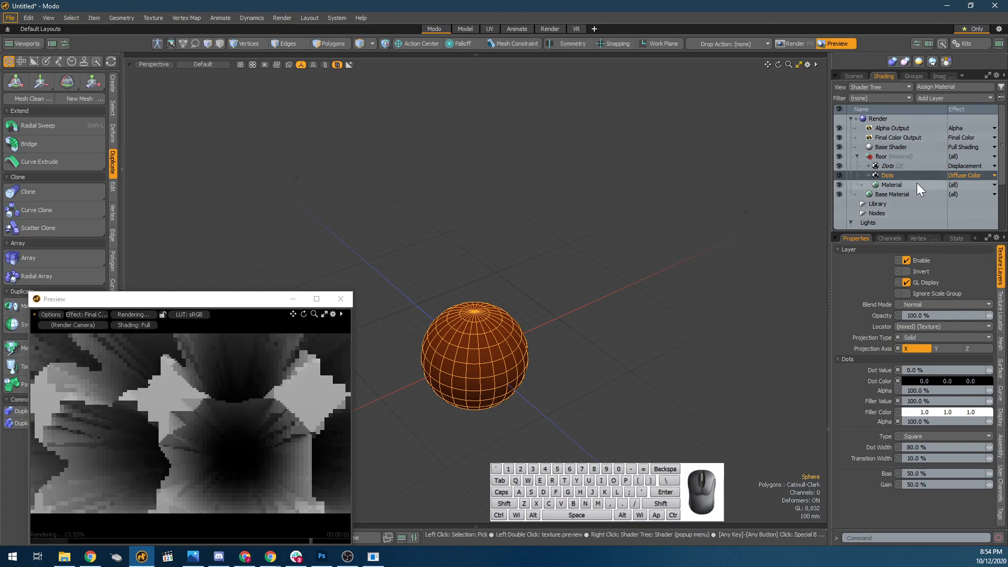
# Set the floor Material's Displacement Distance to 250 mm and check the sphere in the render preview.
pyautogui.click(917, 184)
pyautogui.click(926, 283)
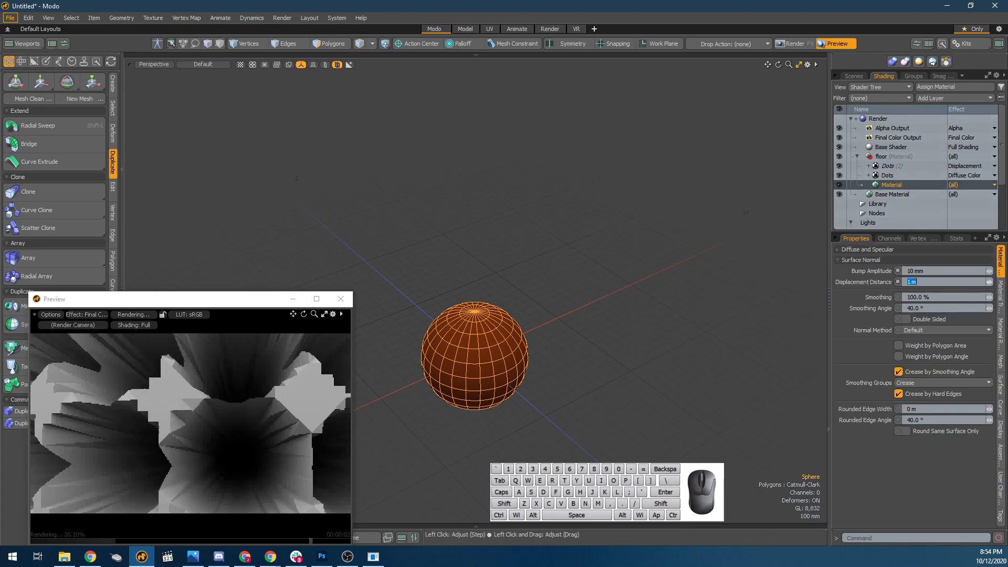
pyautogui.write('250mm')
pyautogui.press('Return')
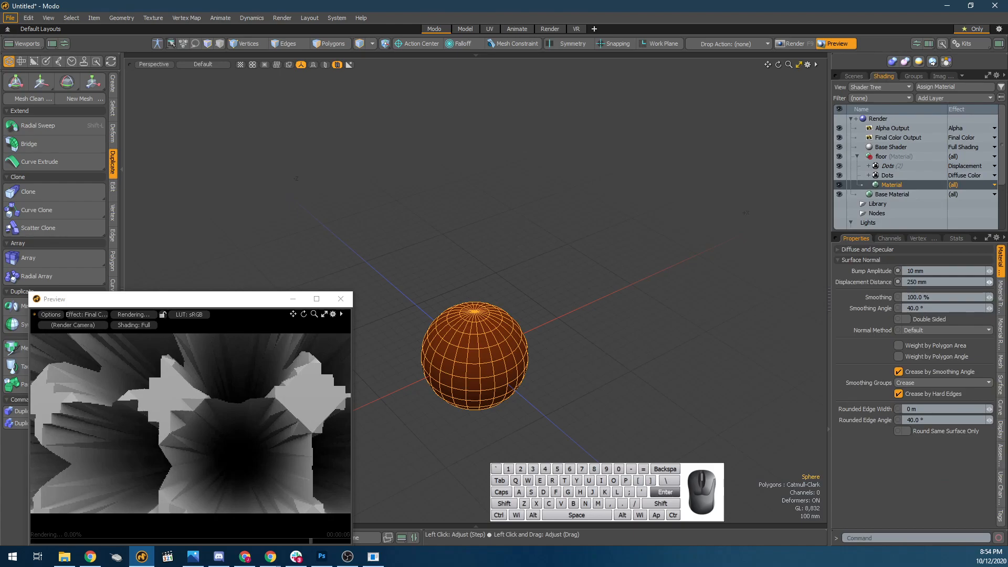
pyautogui.keyDown('alt'); pyautogui.moveTo(159, 463); pyautogui.dragTo(101, 427); pyautogui.keyUp('alt')
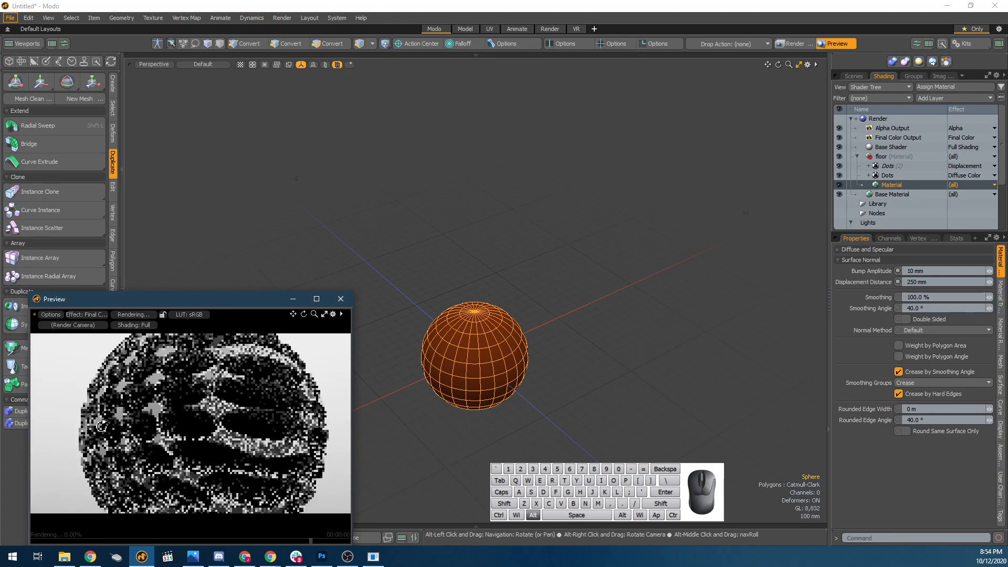
# Set the floor Material's Displacement Distance to 500 mm.
pyautogui.click(919, 282)
pyautogui.write('500mm')
pyautogui.press('Return')
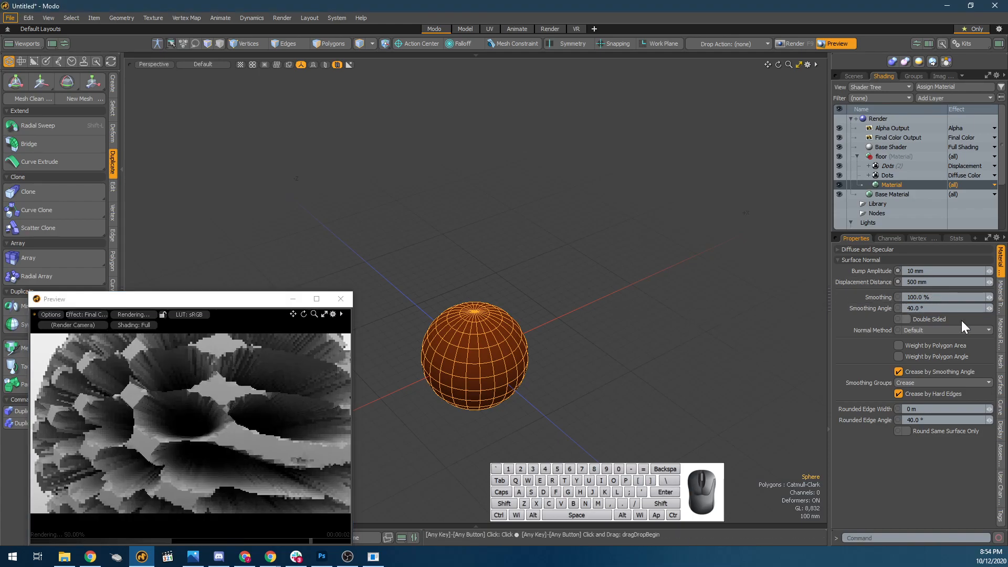
# Set the floor Material's Displacement Distance to 25 mm and inspect the displaced dots up close in the render preview.
pyautogui.click(924, 282)
pyautogui.write('.0')
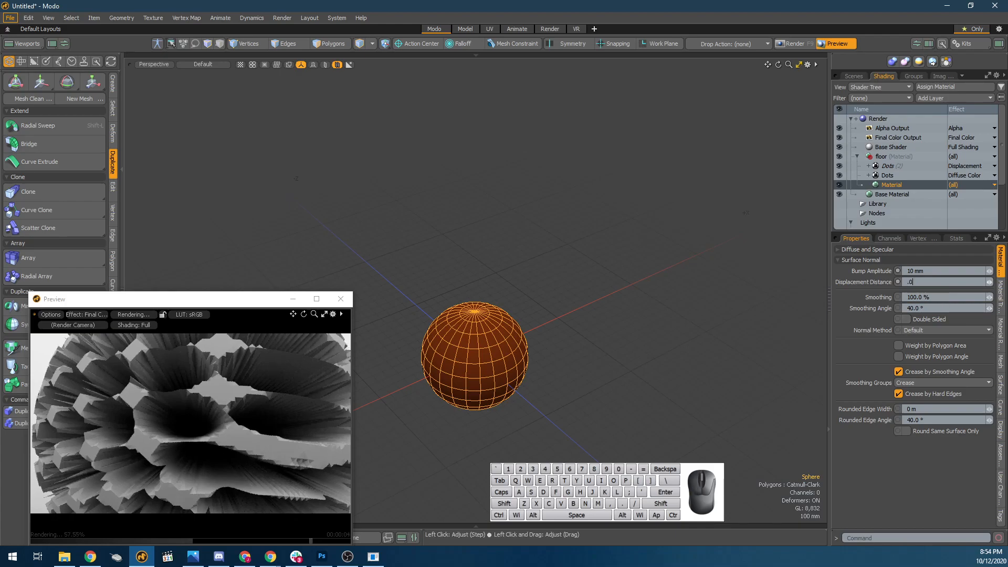
pyautogui.write('25')
pyautogui.press('Return')
pyautogui.keyDown('alt'); pyautogui.moveTo(220, 406); pyautogui.dragTo(241, 430); pyautogui.keyUp('alt')
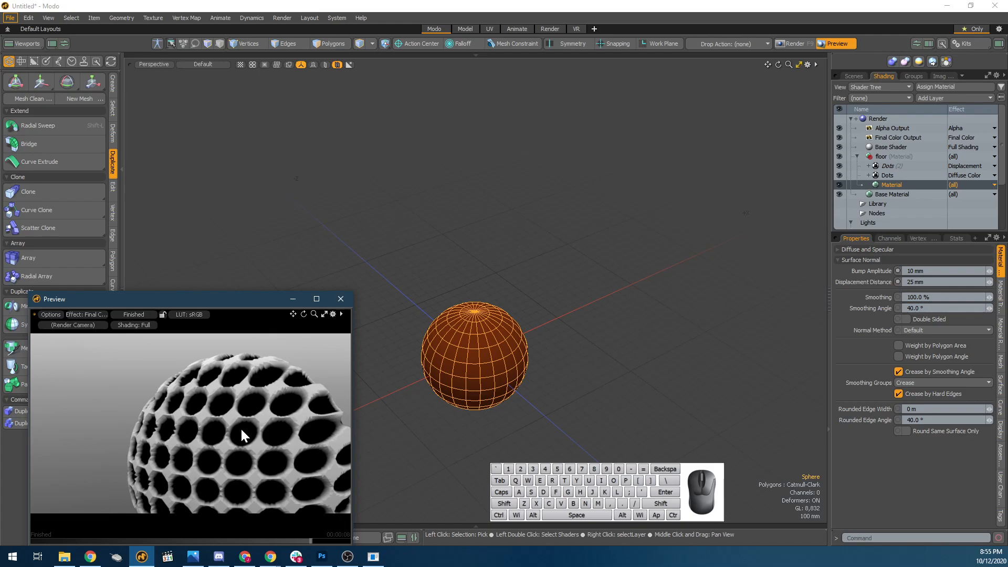
pyautogui.scroll(5, 241, 428)
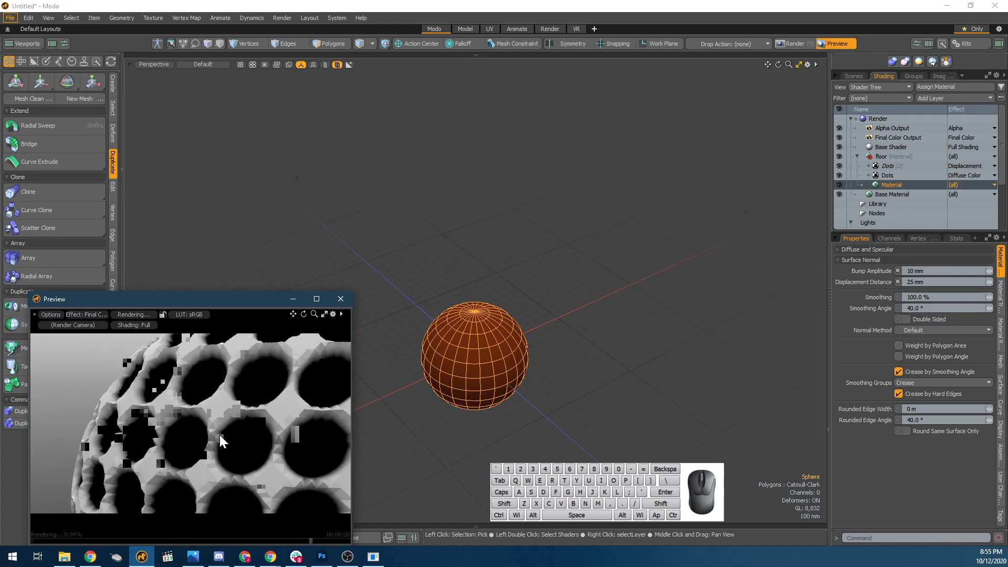
# Toggle the sphere between plain faces and Catmull-Clark subdivision to compare how smoothly the displaced dots render.
pyautogui.press('Tab')
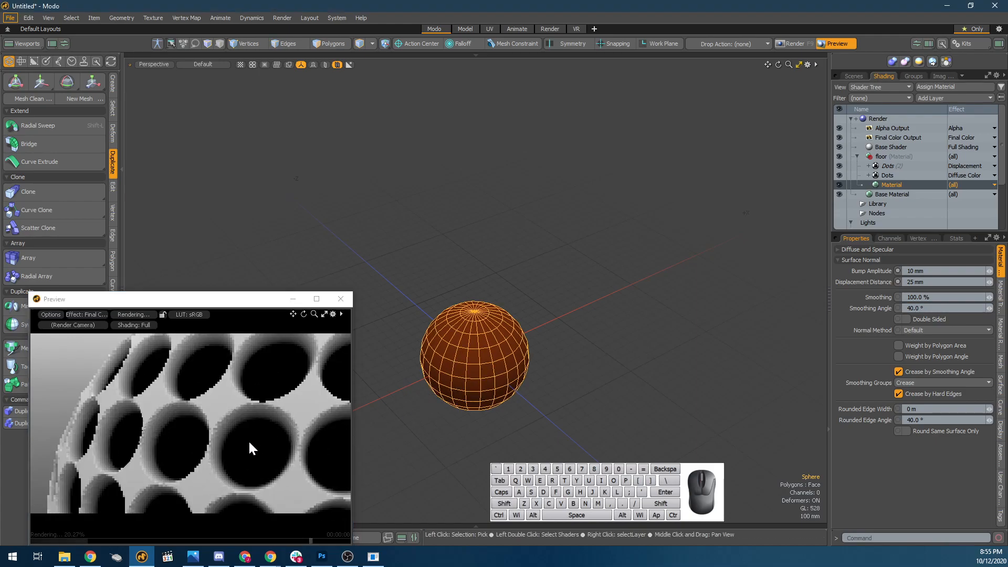
pyautogui.scroll(3, 252, 439)
pyautogui.press('Tab')
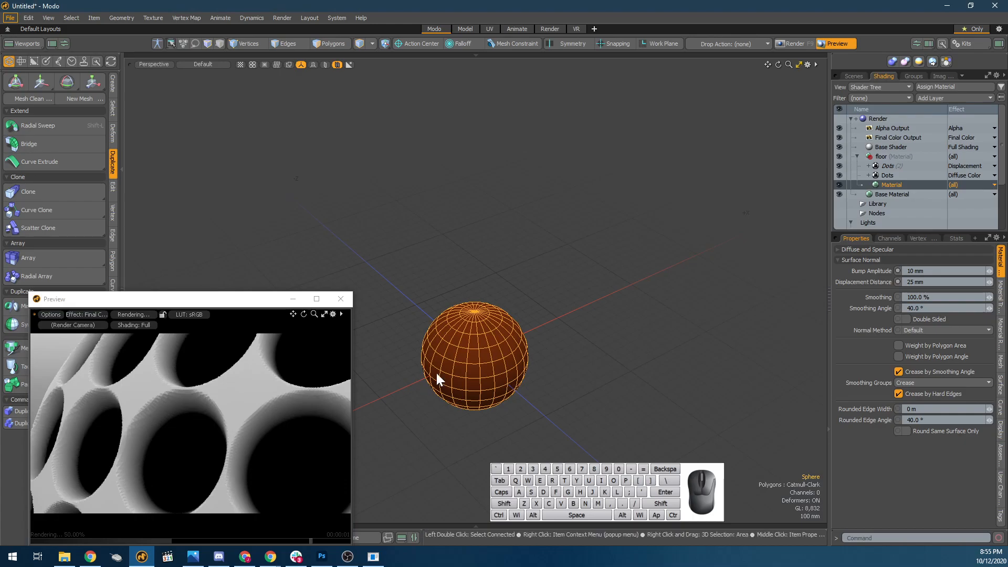
pyautogui.press('Tab')
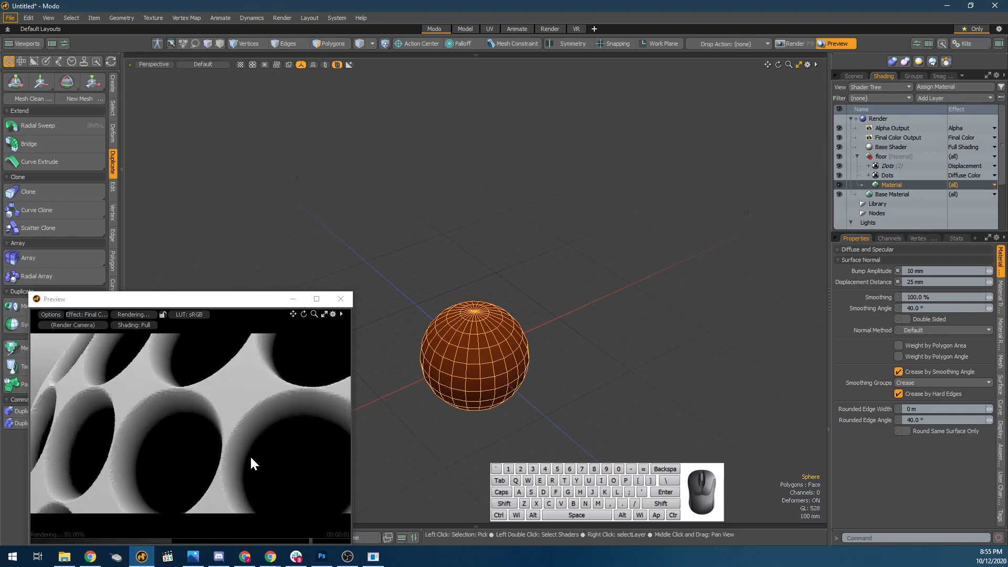
pyautogui.click(315, 461)
pyautogui.scroll(3, 305, 459)
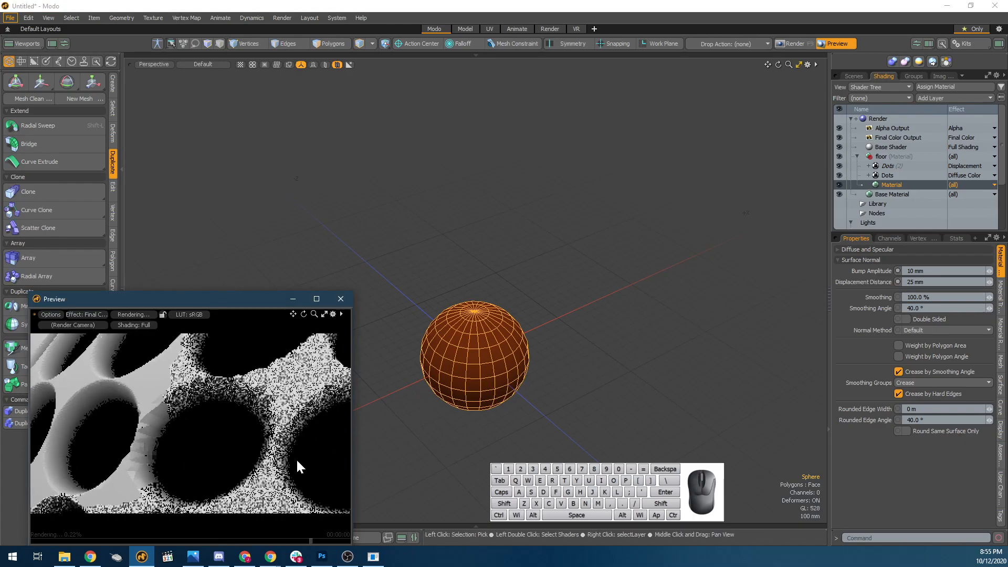
pyautogui.hotkey('shift', 'Tab')
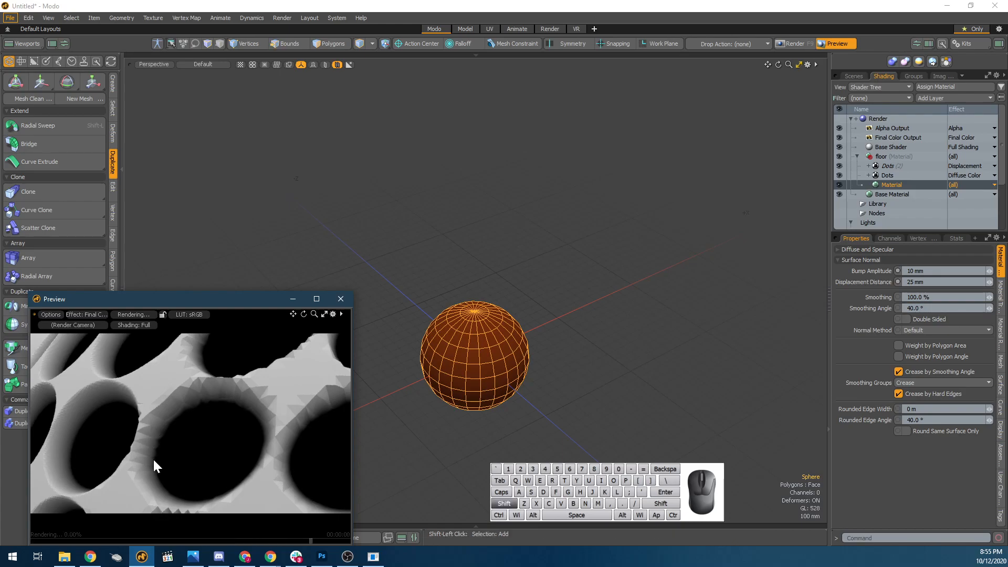
# Select the sphere mesh again and reframe the render preview to show the whole displaced sphere.
pyautogui.click(477, 355)
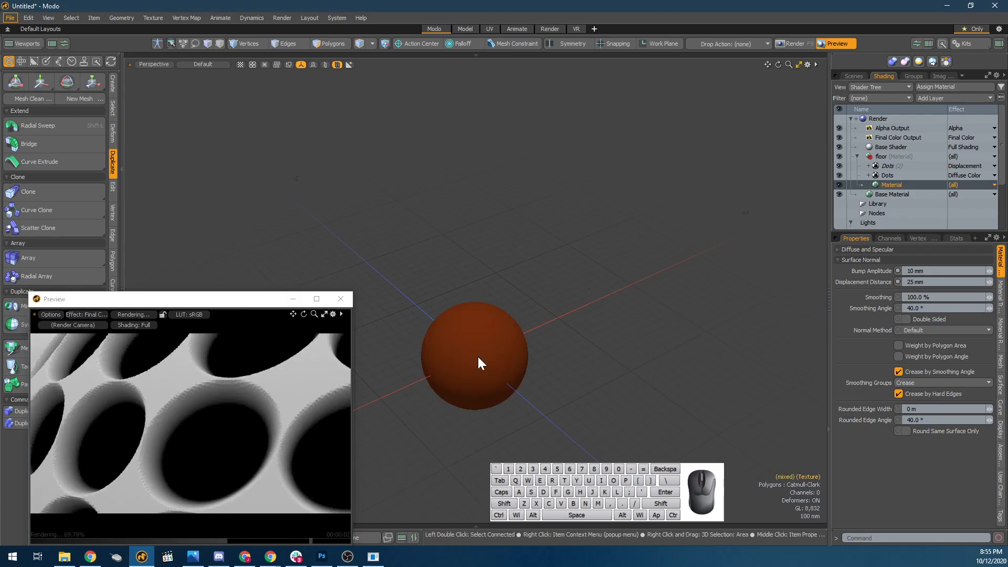
pyautogui.click(486, 382)
pyautogui.press('shift')
pyautogui.keyDown('alt'); pyautogui.moveTo(239, 380); pyautogui.dragTo(196, 439); pyautogui.keyUp('alt')
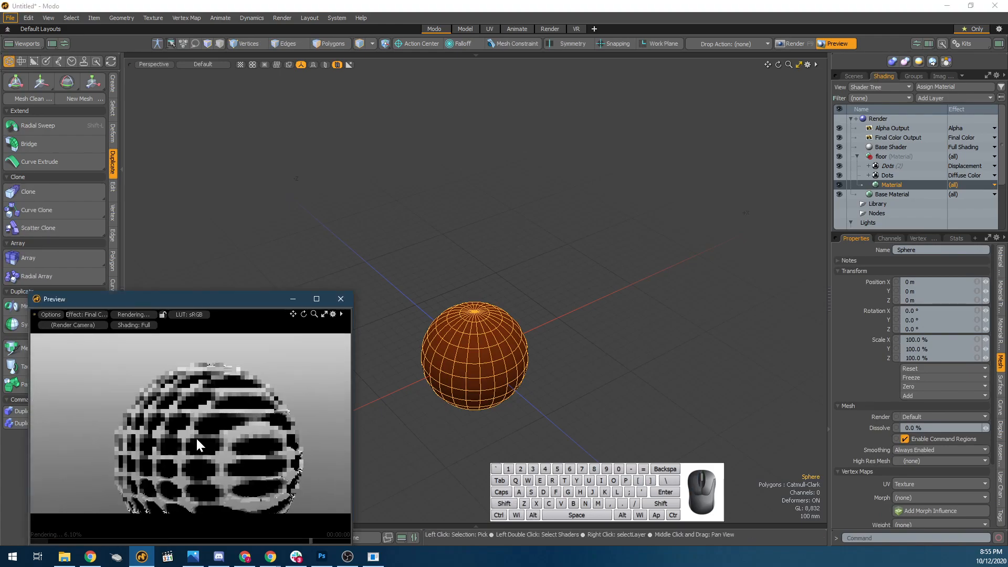